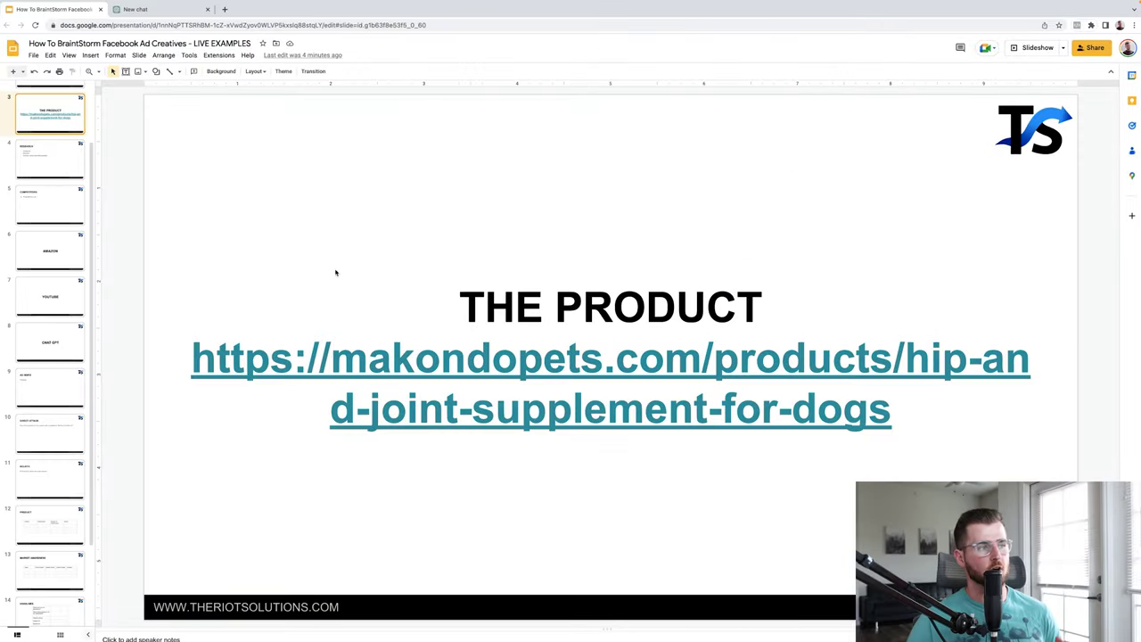
Open the product link on the slide and examine the supplement page's offer, benefits and ingredients.
{"action": "left_click", "coordinate": [504, 364]}
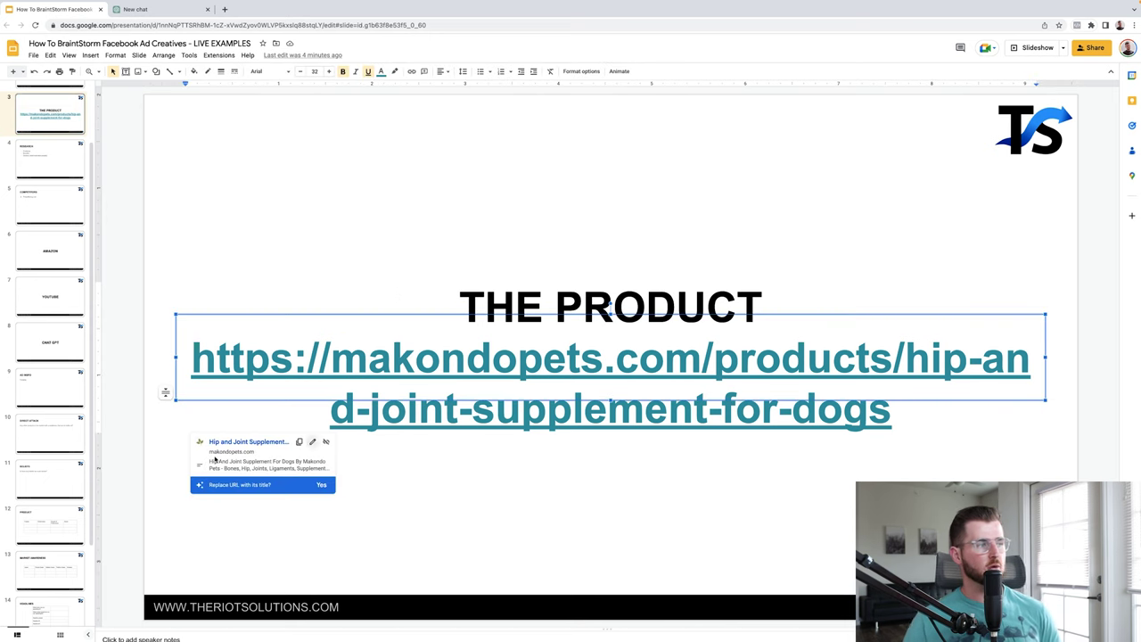
{"action": "left_click", "coordinate": [226, 445]}
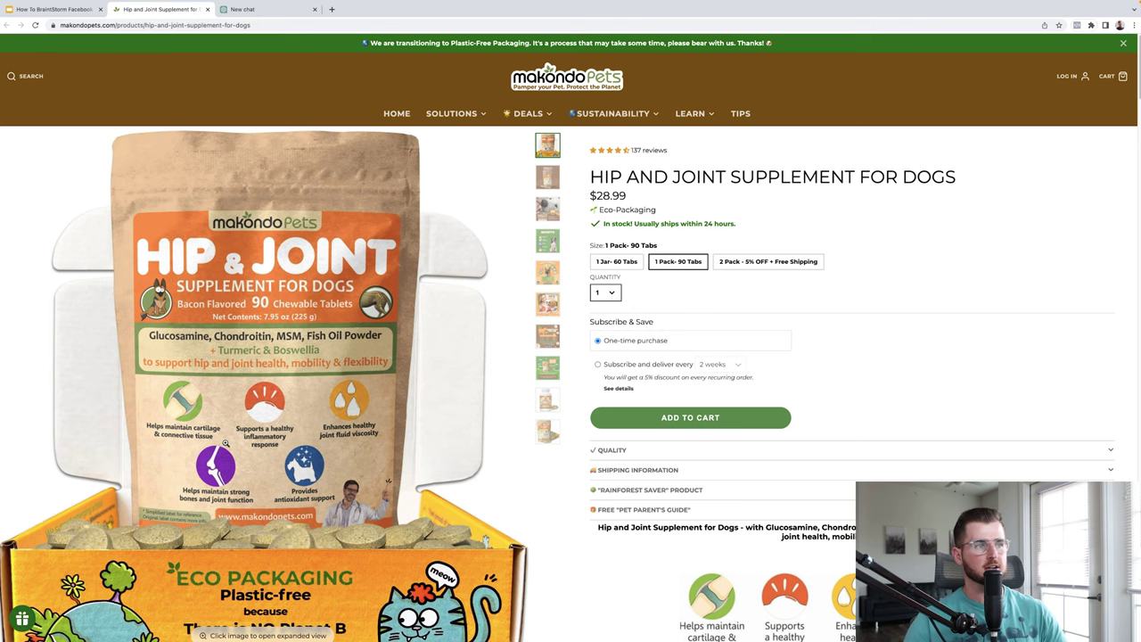
{"action": "scroll", "coordinate": [1094, 319], "scroll_direction": "down", "scroll_amount": 5}
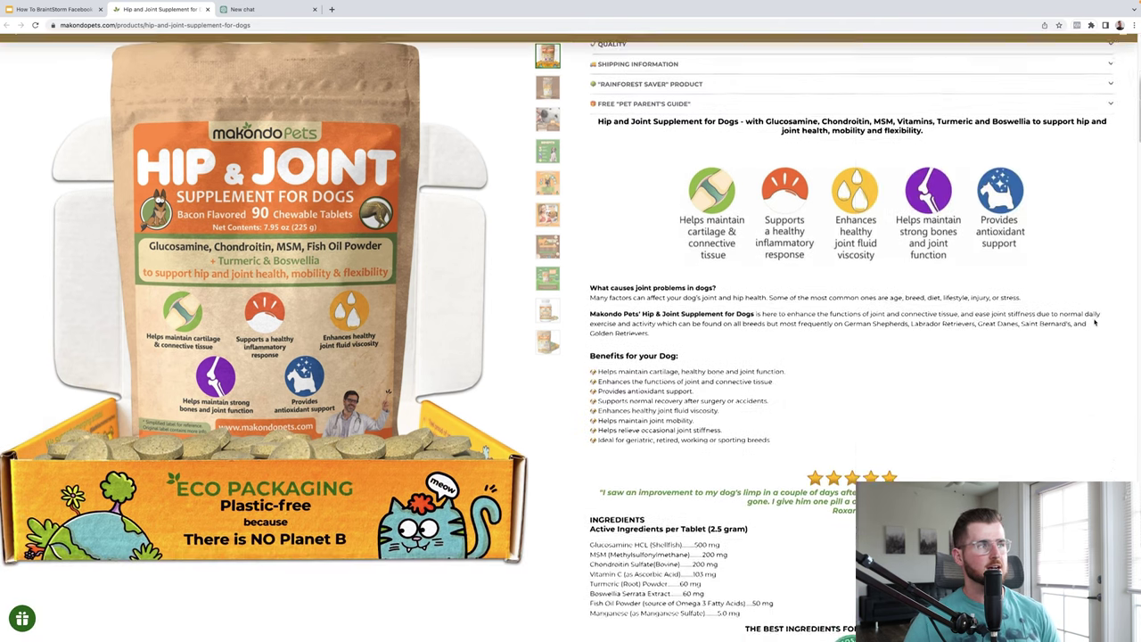
{"action": "scroll", "coordinate": [1094, 322], "scroll_direction": "up", "scroll_amount": 5}
{"action": "scroll", "coordinate": [1039, 324], "scroll_direction": "down", "scroll_amount": 15}
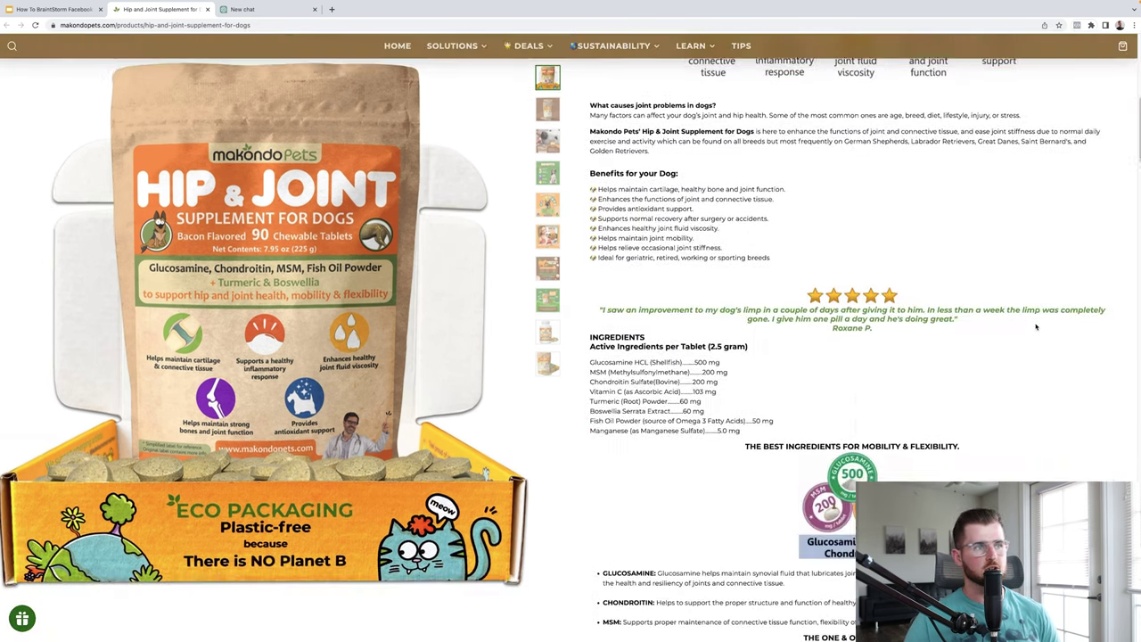
{"action": "scroll", "coordinate": [1036, 326], "scroll_direction": "down", "scroll_amount": 3}
{"action": "scroll", "coordinate": [1034, 323], "scroll_direction": "up", "scroll_amount": 15}
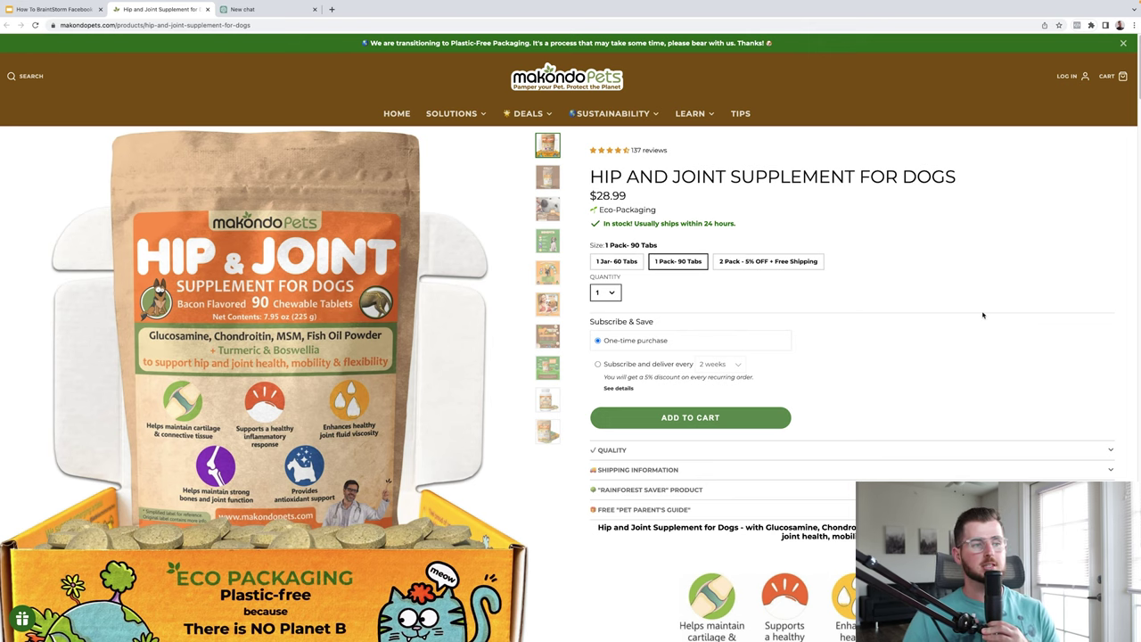
{"action": "scroll", "coordinate": [807, 322], "scroll_direction": "down", "scroll_amount": 4}
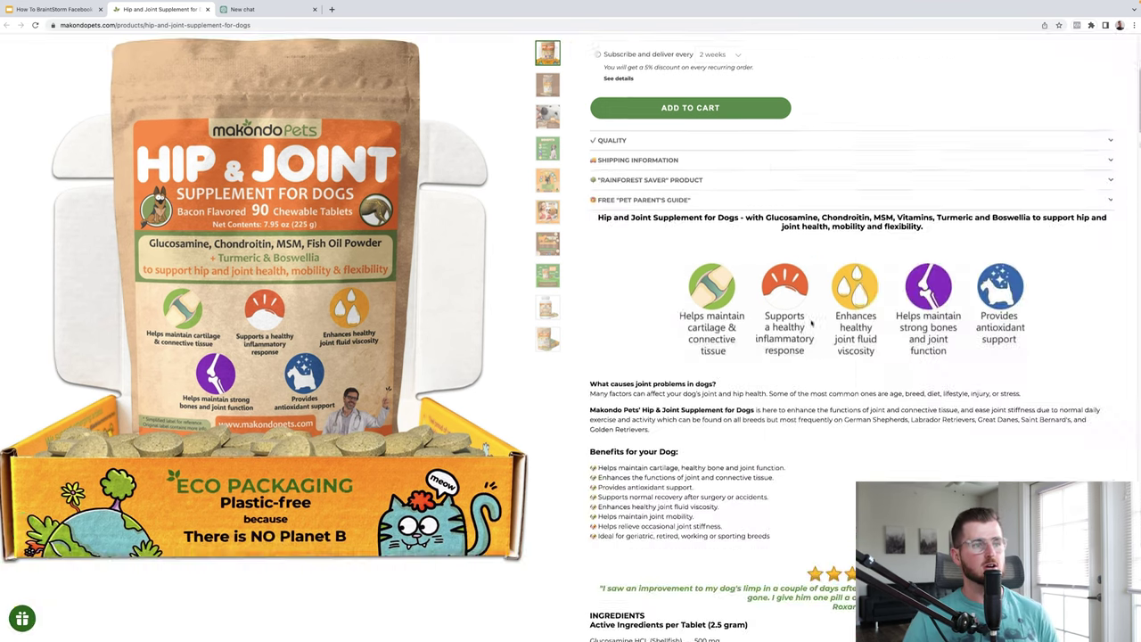
{"action": "scroll", "coordinate": [806, 322], "scroll_direction": "up", "scroll_amount": 4}
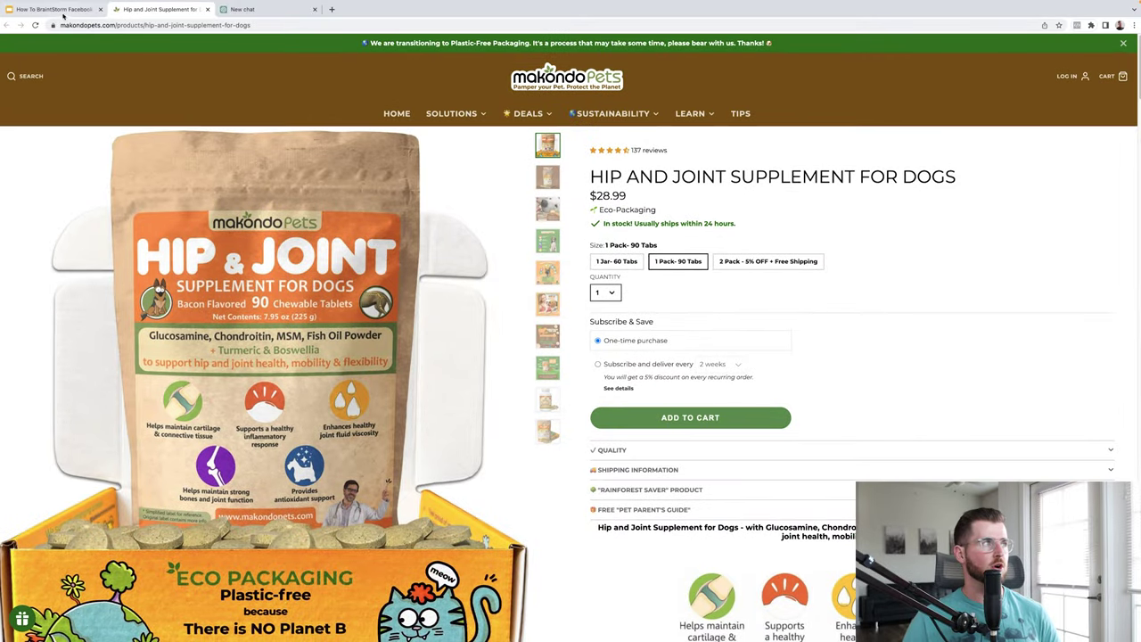
Open the Research slide in the presentation and compare its bullets with the product page's description.
{"action": "left_click", "coordinate": [56, 9]}
{"action": "left_click", "coordinate": [45, 151]}
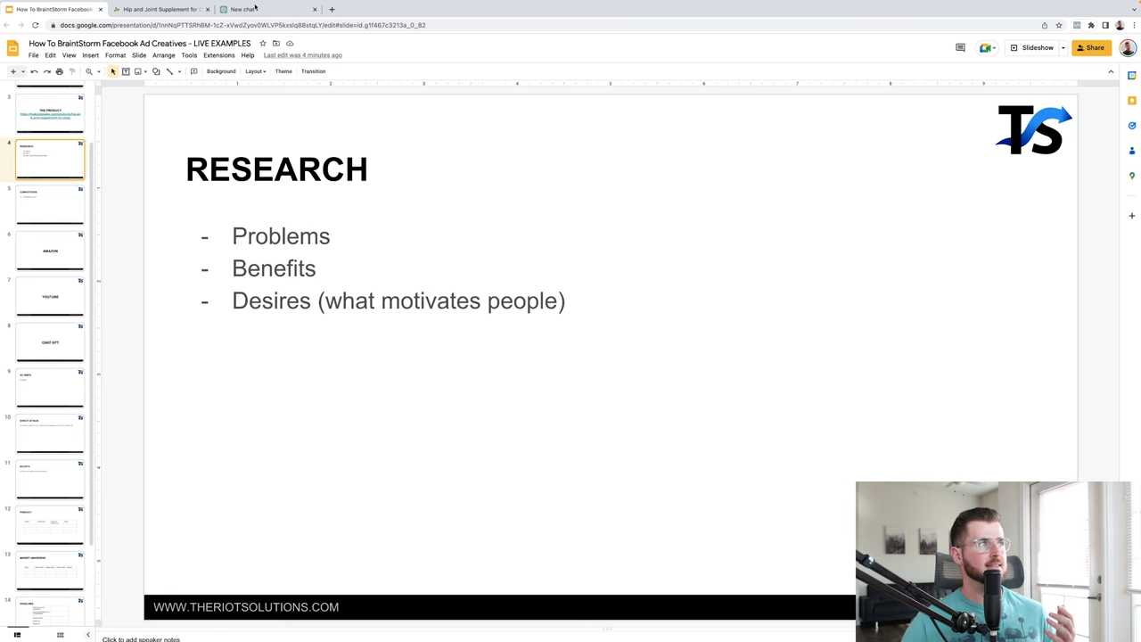
{"action": "key", "text": "ctrl+Tab"}
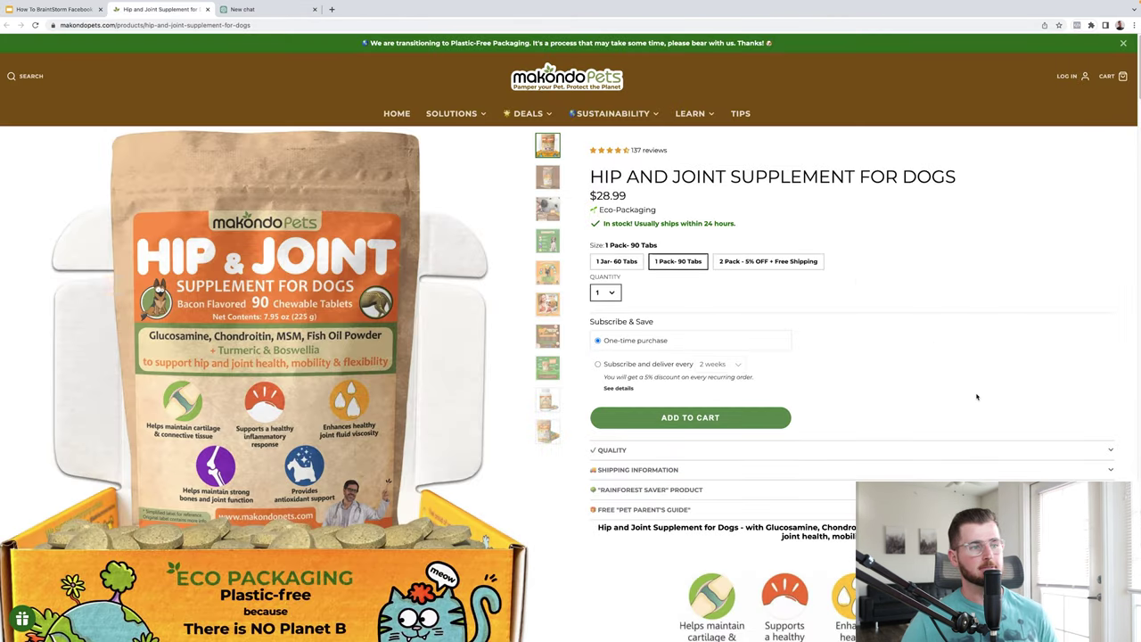
{"action": "scroll", "coordinate": [976, 396], "scroll_direction": "down", "scroll_amount": 3}
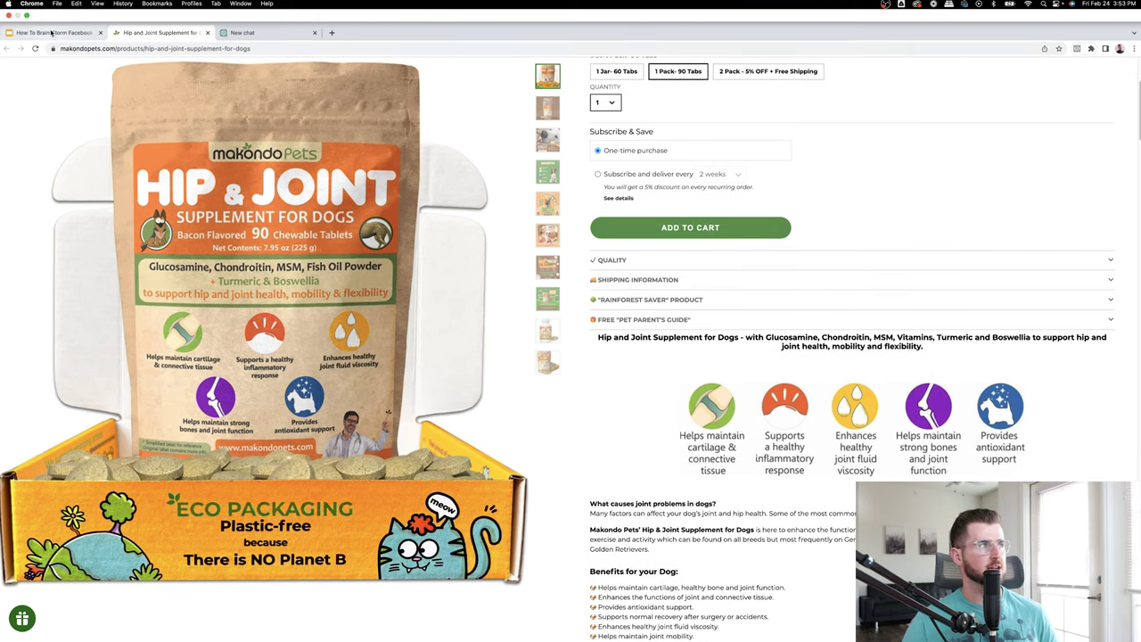
{"action": "left_click", "coordinate": [53, 33]}
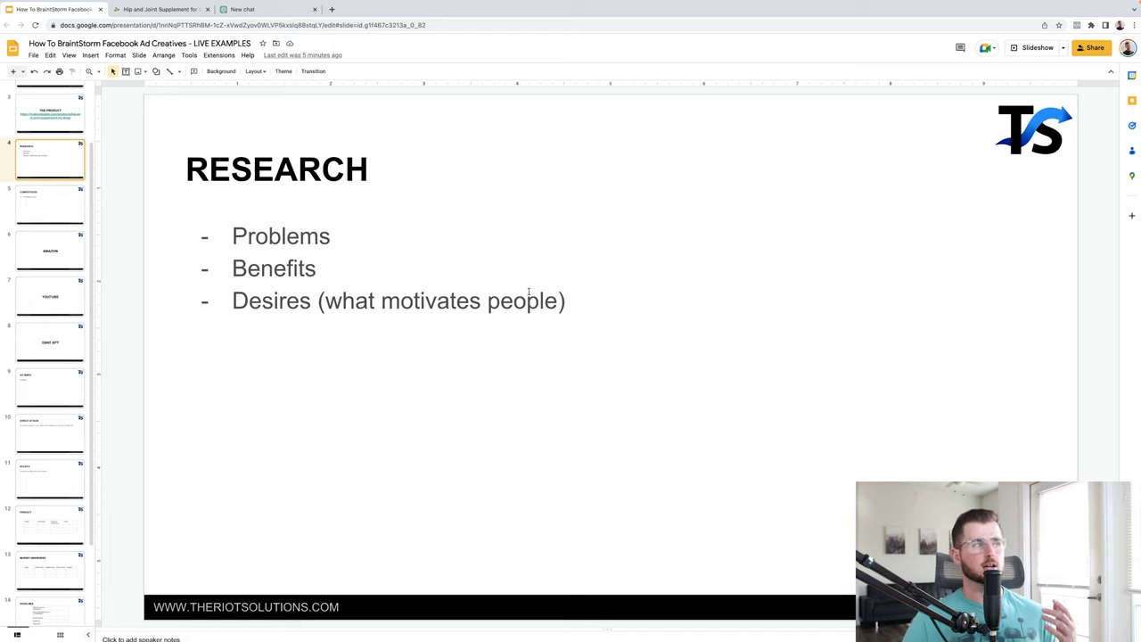
Extend the Research bullets to "Problems it solves" and "Desires (what motivates people to buy)", and widen their text box to the right.
{"action": "left_click", "coordinate": [366, 230]}
{"action": "type", "text": "it solves"}
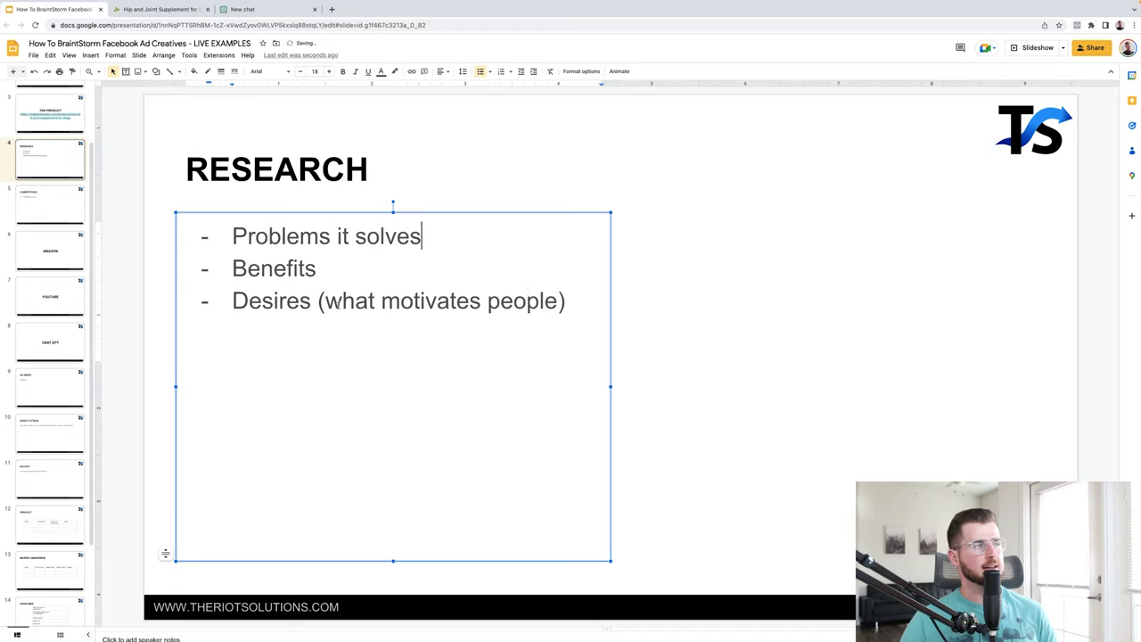
{"action": "left_click_drag", "start_coordinate": [610, 386], "coordinate": [793, 386]}
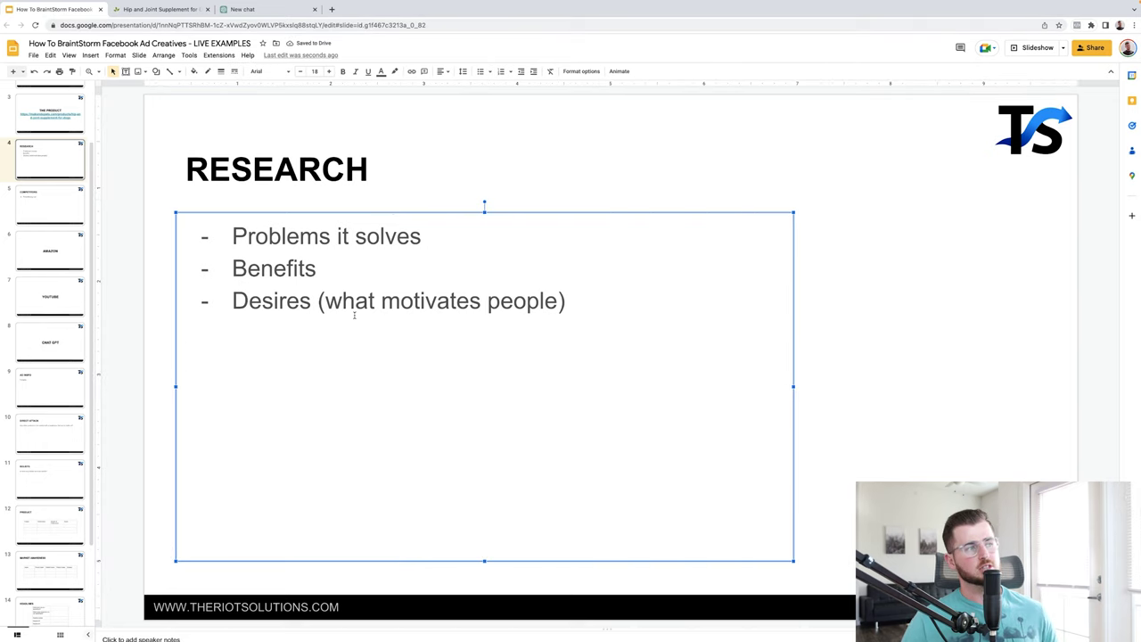
{"action": "left_click", "coordinate": [560, 304]}
{"action": "type", "text": "to buy"}
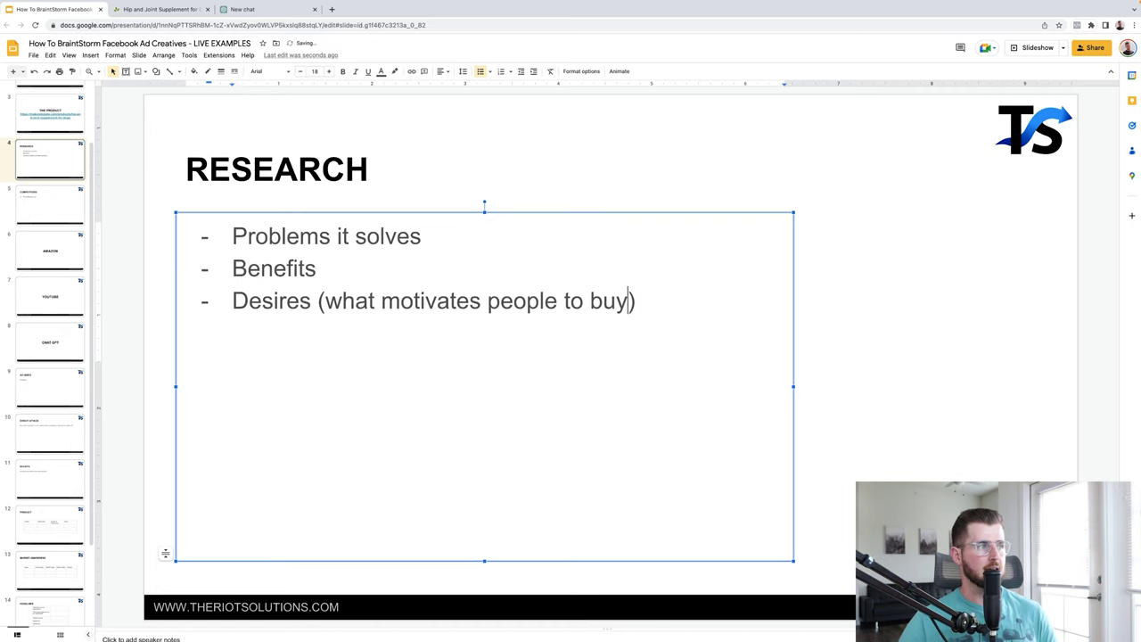
{"action": "left_click", "coordinate": [277, 171]}
Examine the product page's description, dosage directions and customer reviews with the Research slide's points in mind, and return to the Benefits bullet.
{"action": "left_click", "coordinate": [160, 9]}
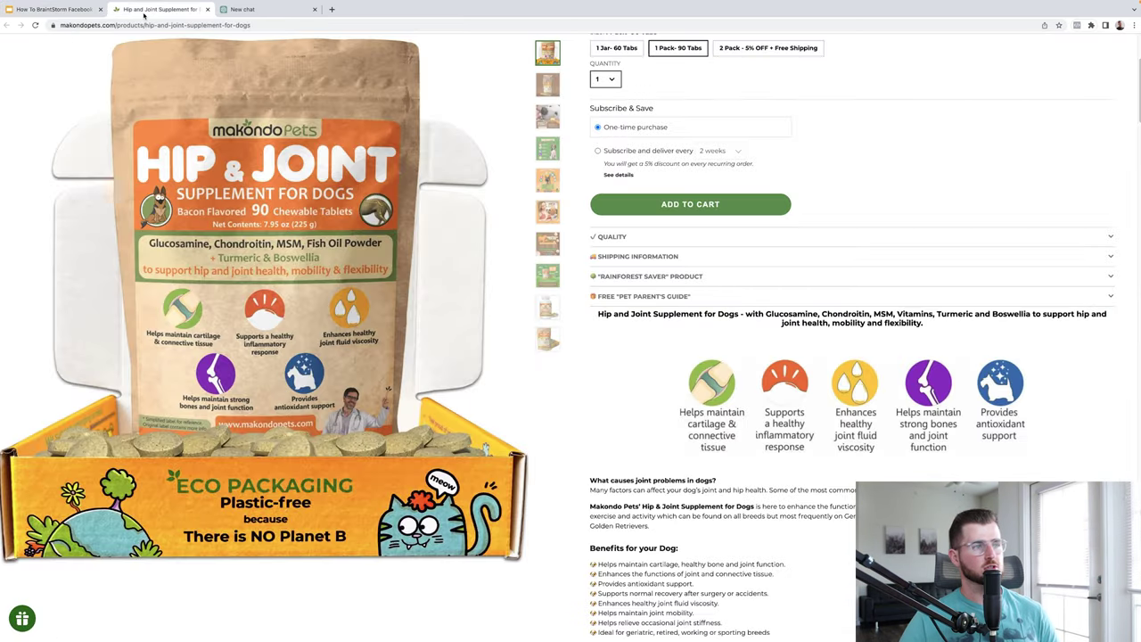
{"action": "scroll", "coordinate": [549, 362], "scroll_direction": "down", "scroll_amount": 5}
{"action": "scroll", "coordinate": [550, 361], "scroll_direction": "up", "scroll_amount": 10}
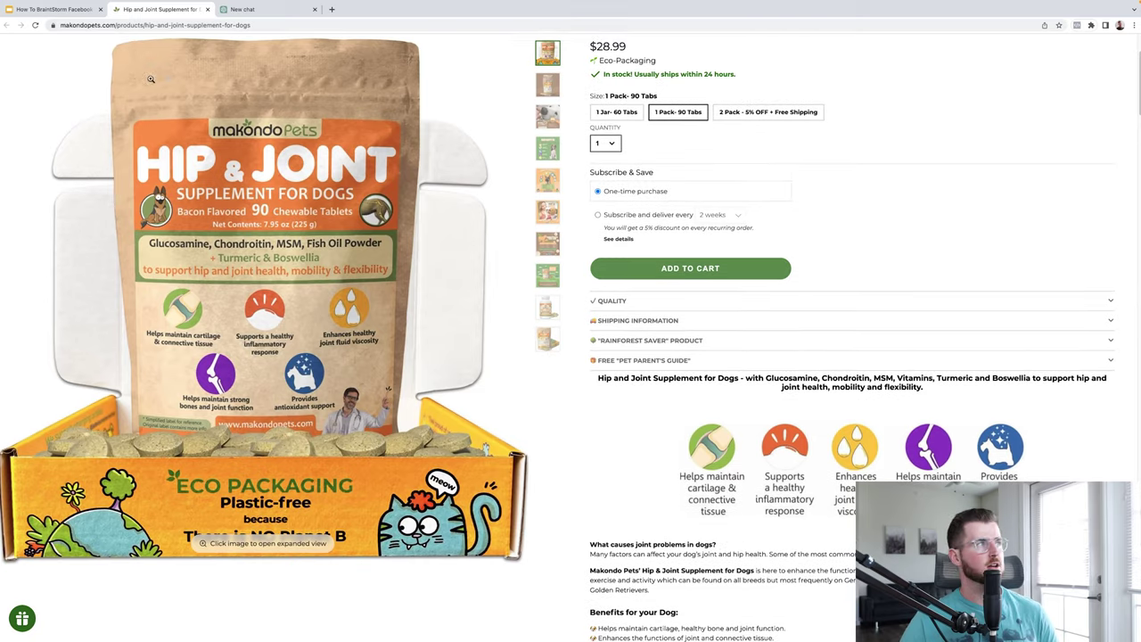
{"action": "key", "text": "ctrl+shift+Tab"}
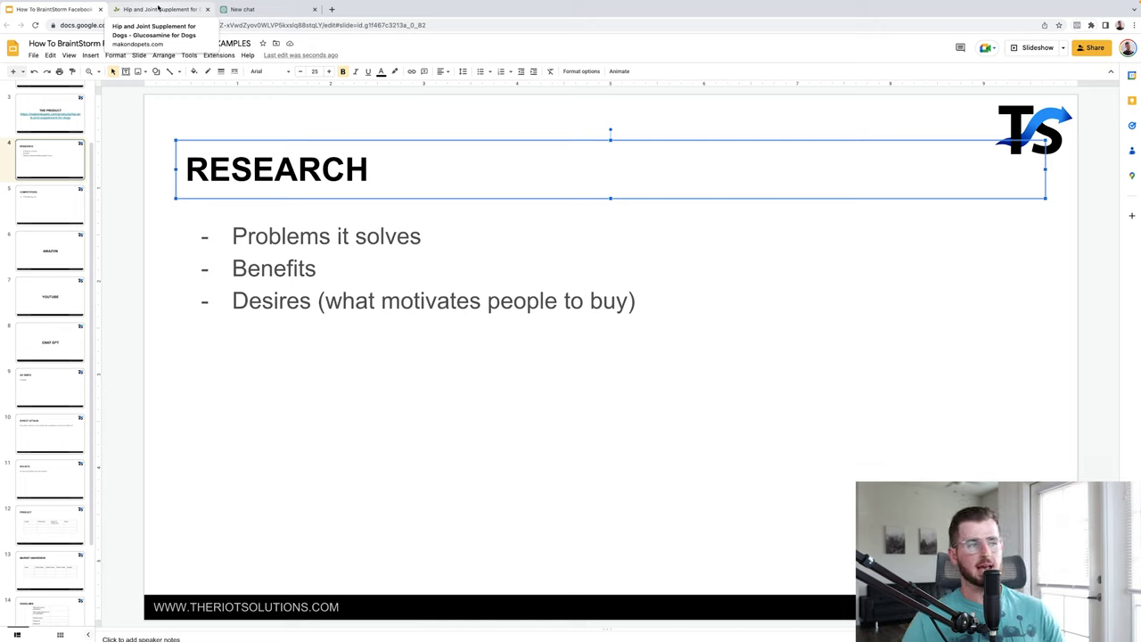
{"action": "left_click", "coordinate": [161, 7]}
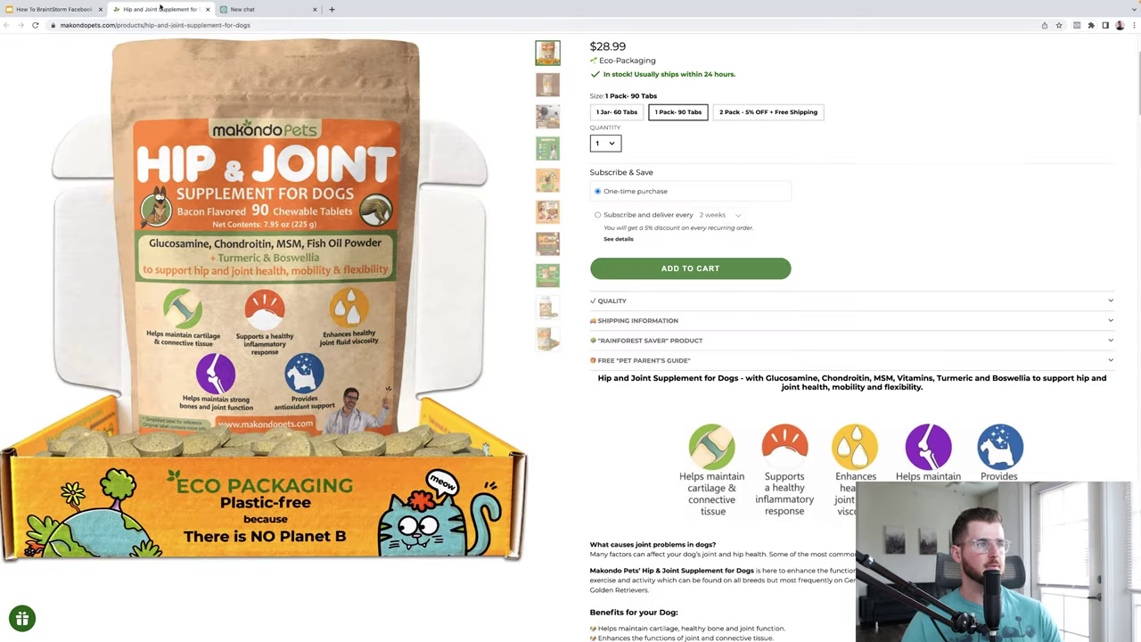
{"action": "scroll", "coordinate": [388, 391], "scroll_direction": "up", "scroll_amount": 2}
{"action": "scroll", "coordinate": [388, 390], "scroll_direction": "down", "scroll_amount": 6}
{"action": "scroll", "coordinate": [593, 275], "scroll_direction": "down", "scroll_amount": 8}
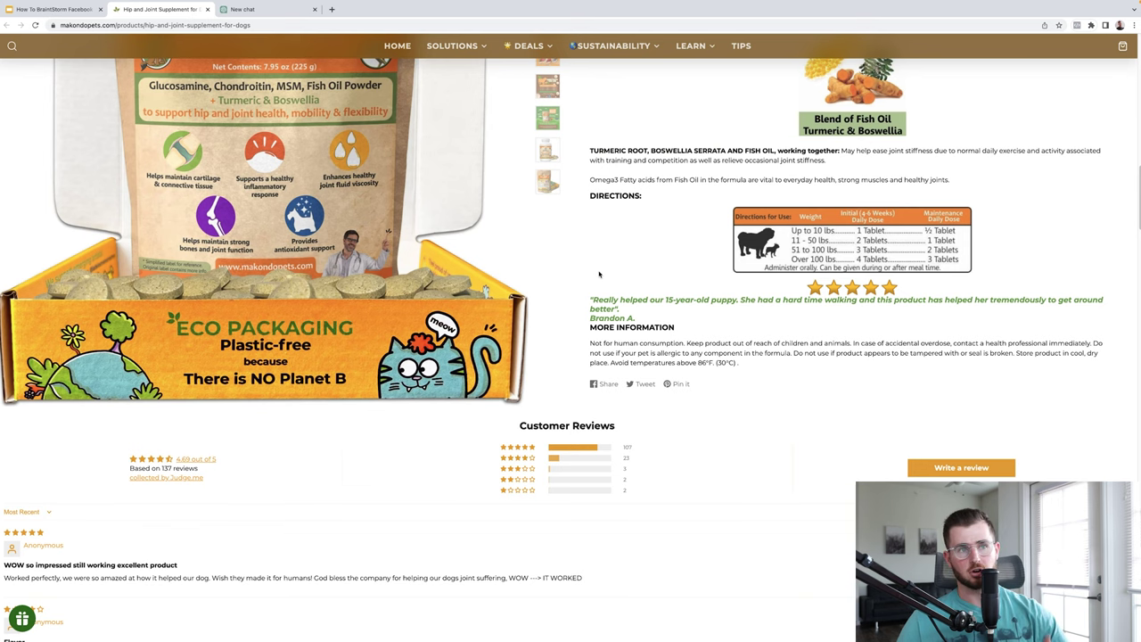
{"action": "left_click", "coordinate": [60, 9]}
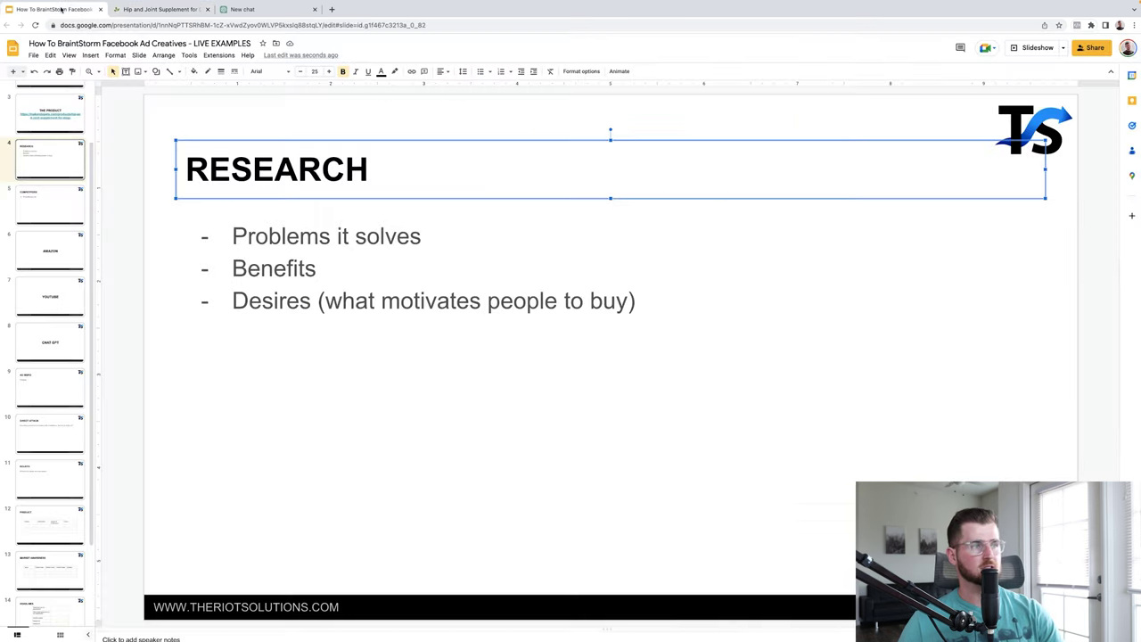
{"action": "left_click", "coordinate": [328, 268]}
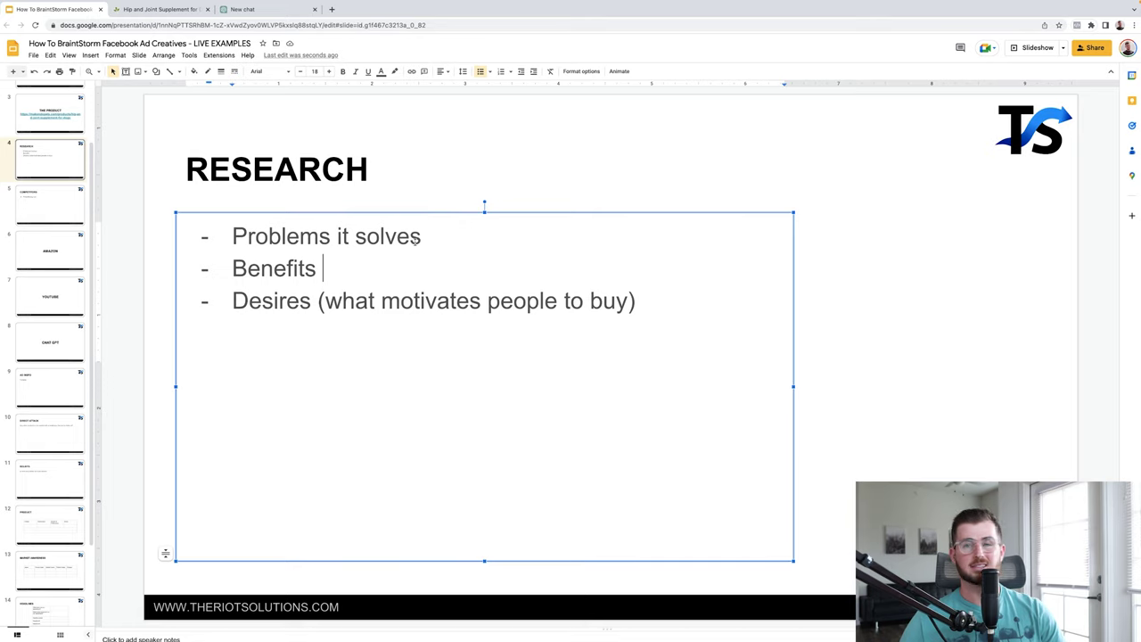
Skim the product page down to the customer reviews and view the mobility and dog-feeding images in the product gallery.
{"action": "left_click", "coordinate": [156, 10]}
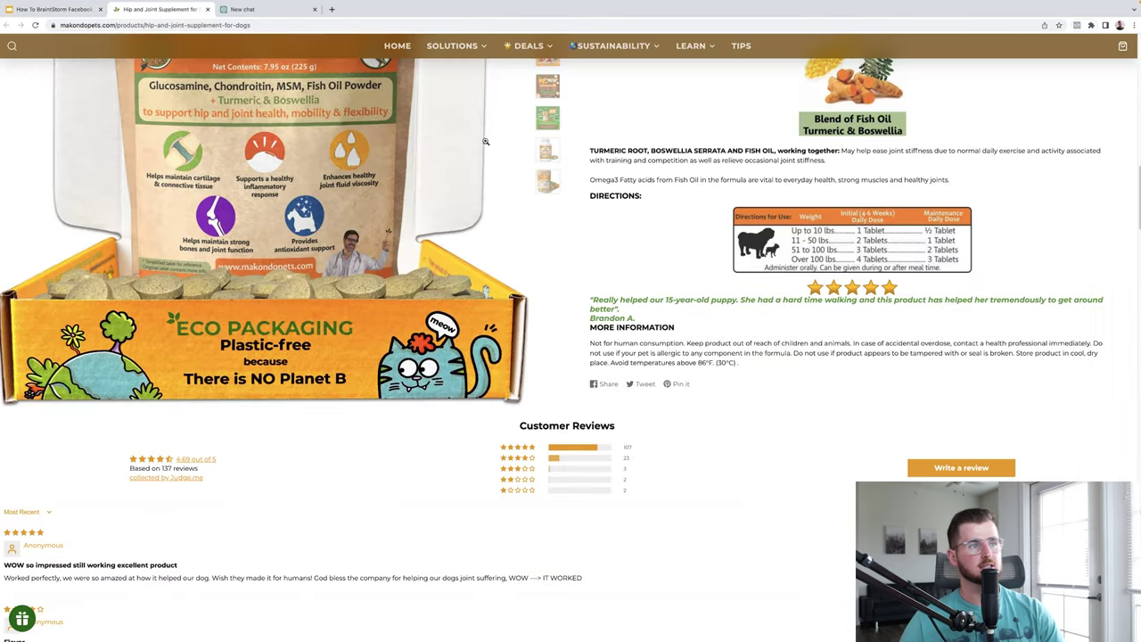
{"action": "scroll", "coordinate": [784, 340], "scroll_direction": "up", "scroll_amount": 15}
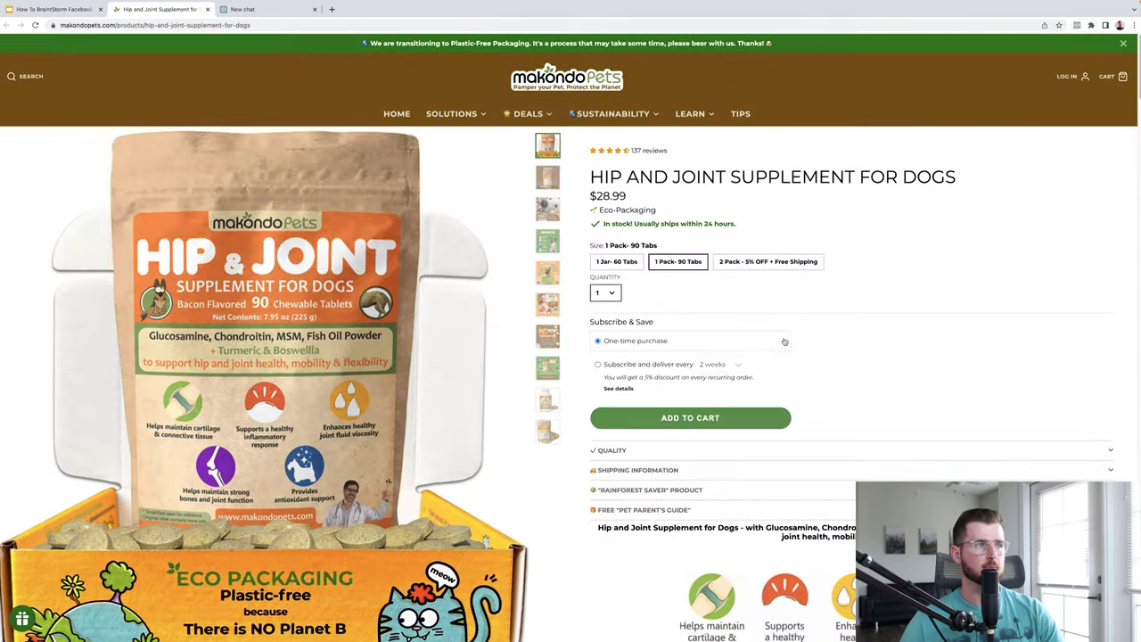
{"action": "scroll", "coordinate": [784, 340], "scroll_direction": "down", "scroll_amount": 3}
{"action": "scroll", "coordinate": [784, 341], "scroll_direction": "down", "scroll_amount": 15}
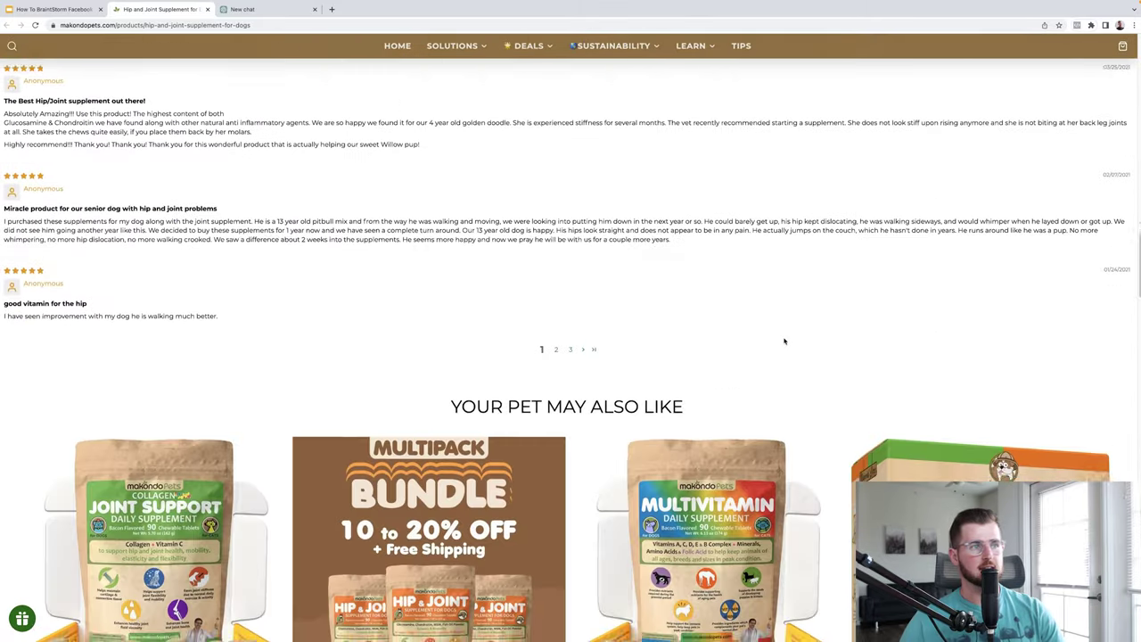
{"action": "scroll", "coordinate": [785, 341], "scroll_direction": "up", "scroll_amount": 5}
{"action": "scroll", "coordinate": [784, 341], "scroll_direction": "up", "scroll_amount": 10}
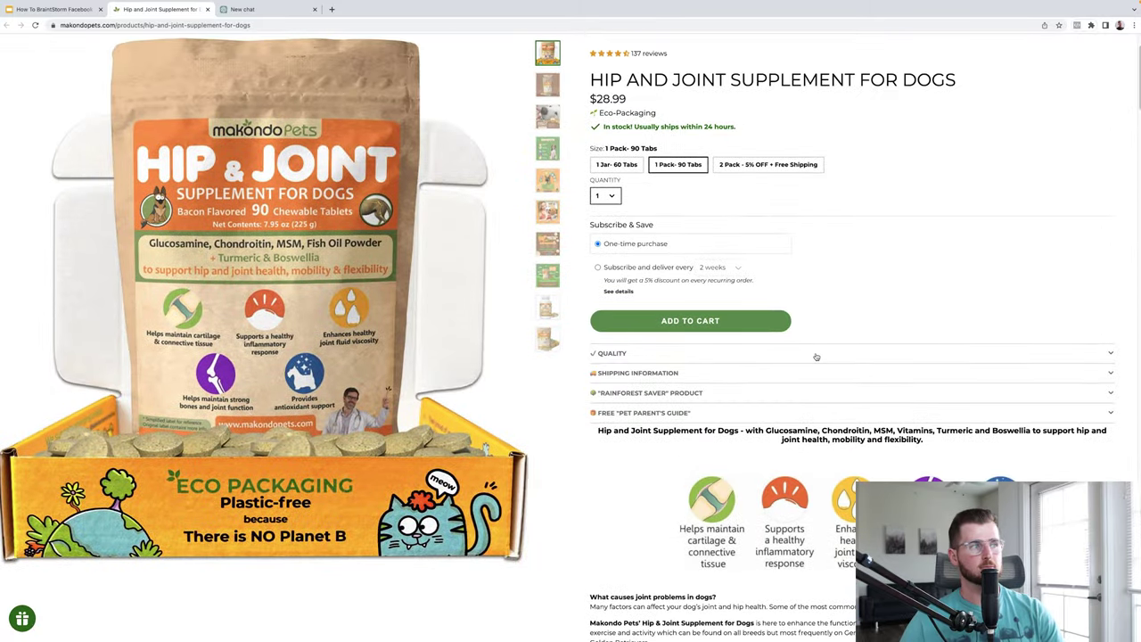
{"action": "left_click", "coordinate": [550, 167]}
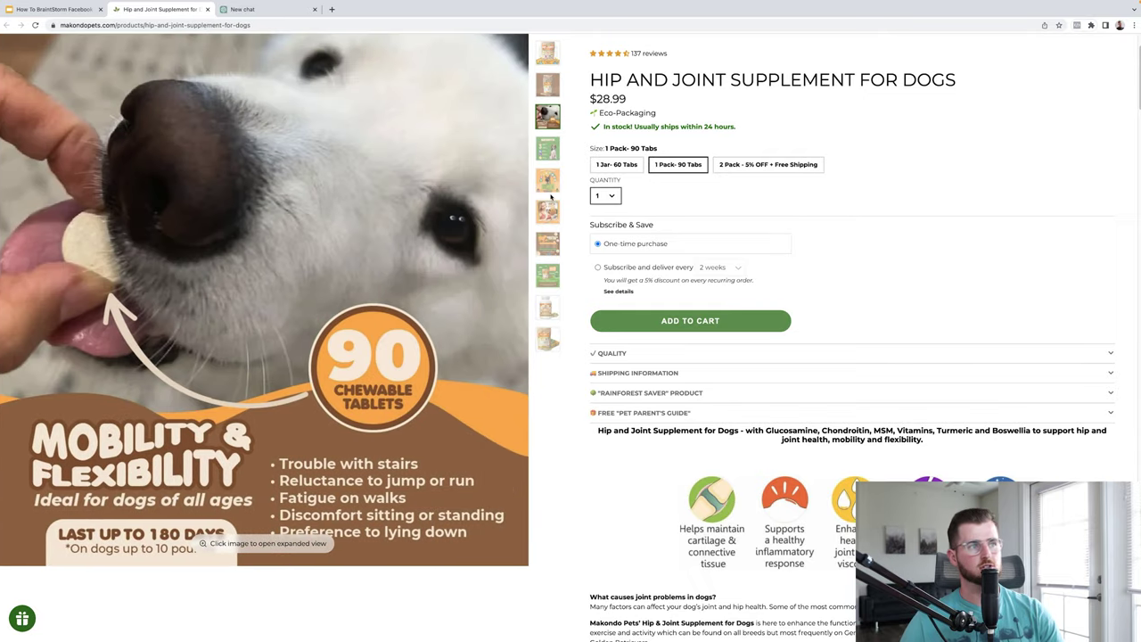
{"action": "left_click", "coordinate": [550, 201]}
Read the supplement's benefits, ingredients and customer reviews, and return to the Desires bullet on the Research slide.
{"action": "scroll", "coordinate": [575, 445], "scroll_direction": "down", "scroll_amount": 5}
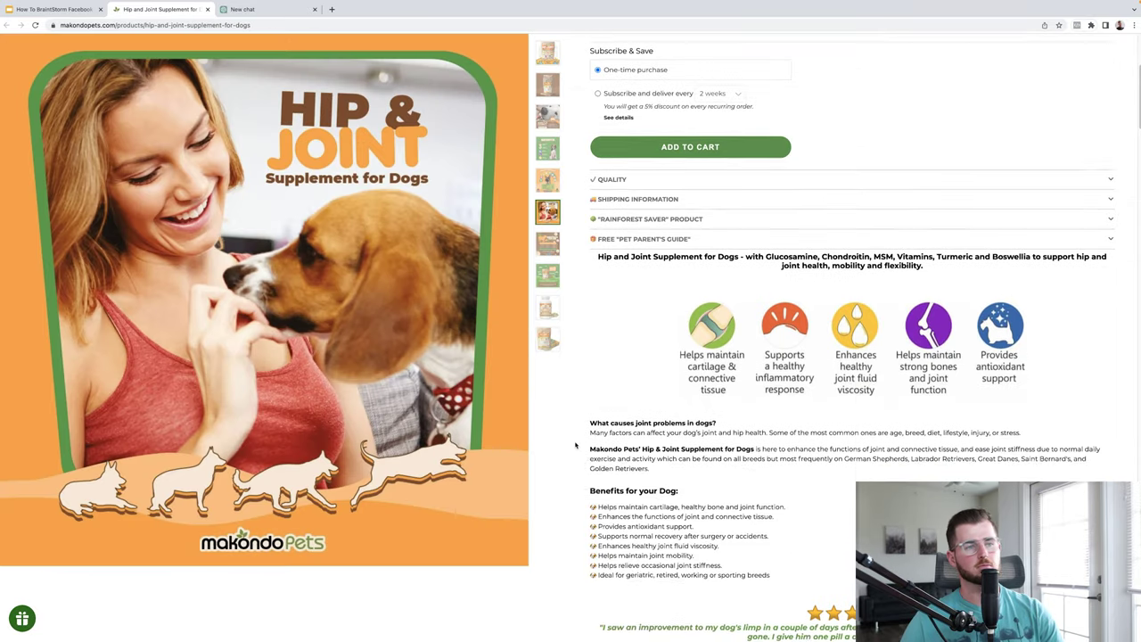
{"action": "scroll", "coordinate": [575, 444], "scroll_direction": "down", "scroll_amount": 10}
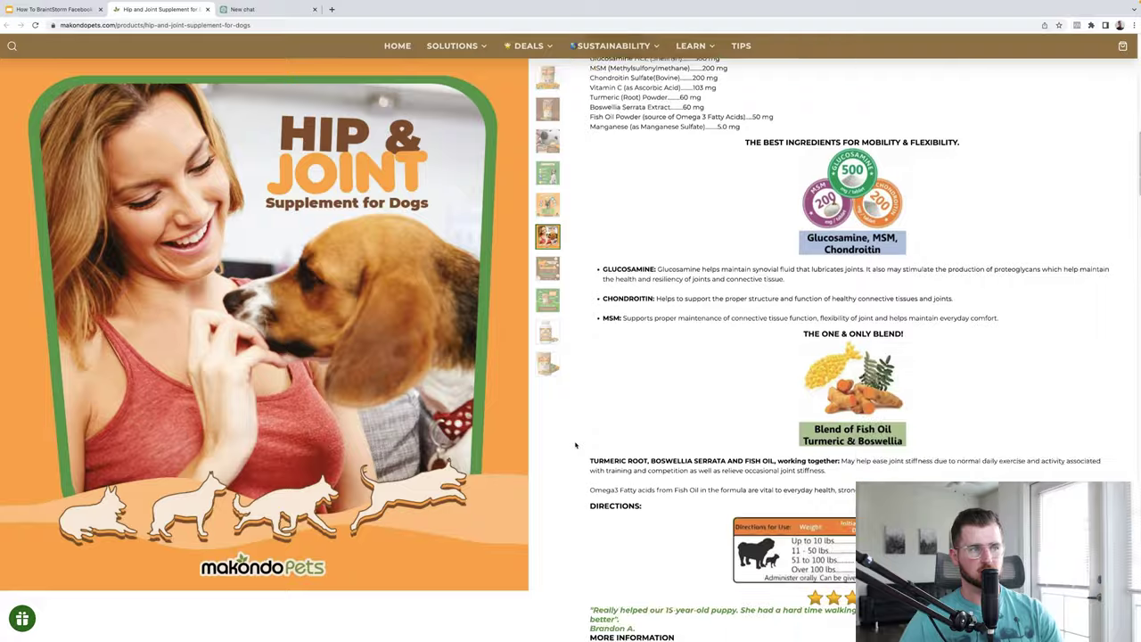
{"action": "scroll", "coordinate": [574, 445], "scroll_direction": "down", "scroll_amount": 1}
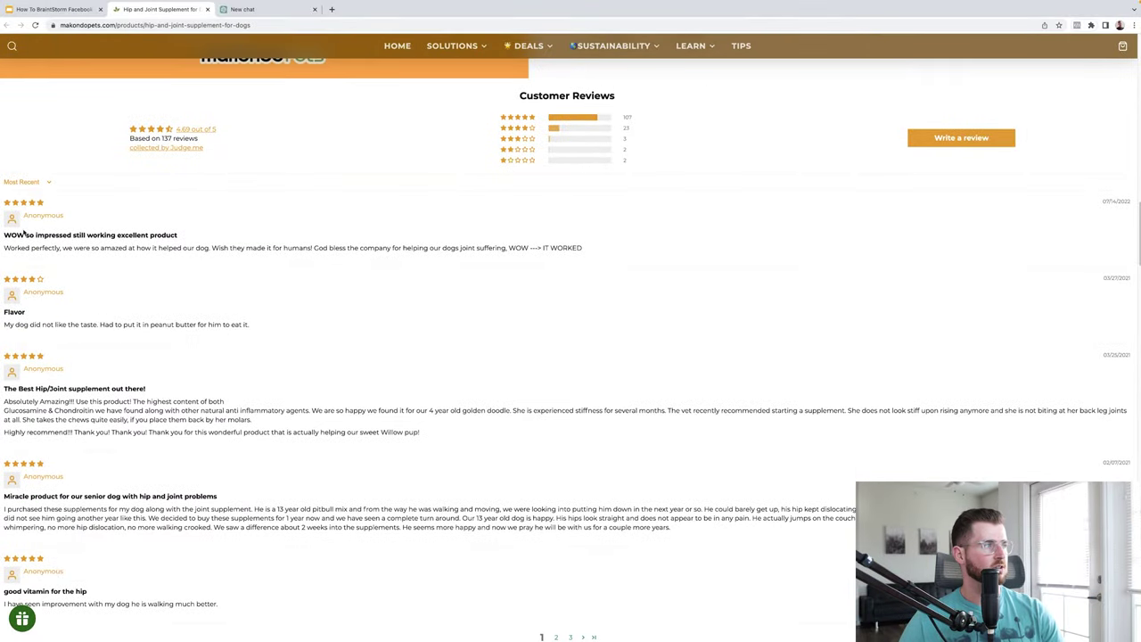
{"action": "scroll", "coordinate": [696, 266], "scroll_direction": "up", "scroll_amount": 15}
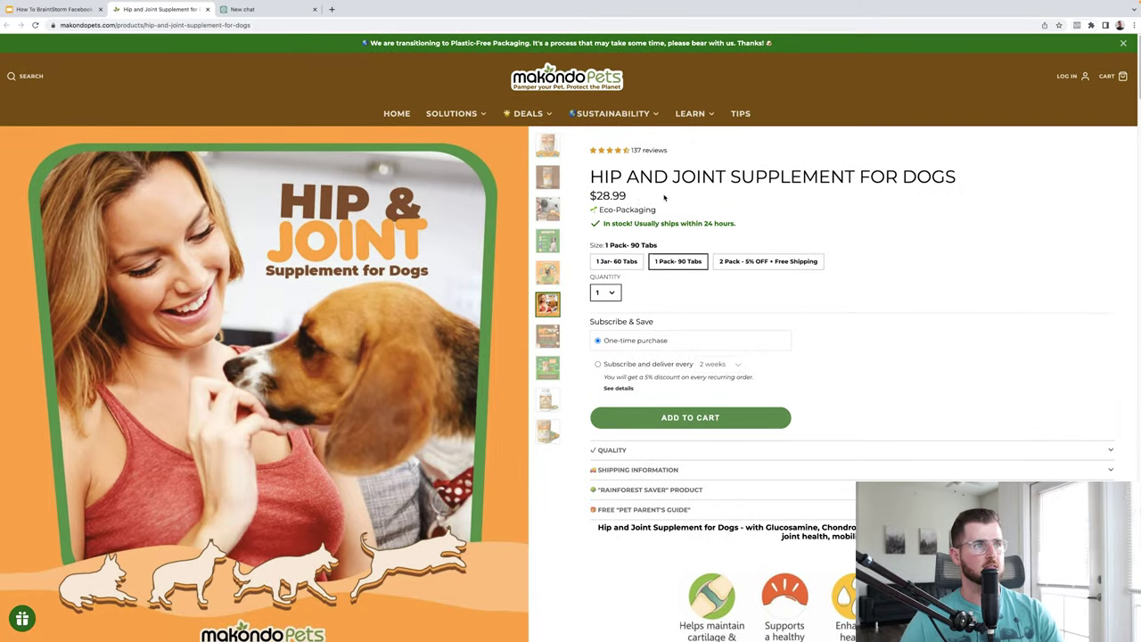
{"action": "scroll", "coordinate": [626, 365], "scroll_direction": "down", "scroll_amount": 20}
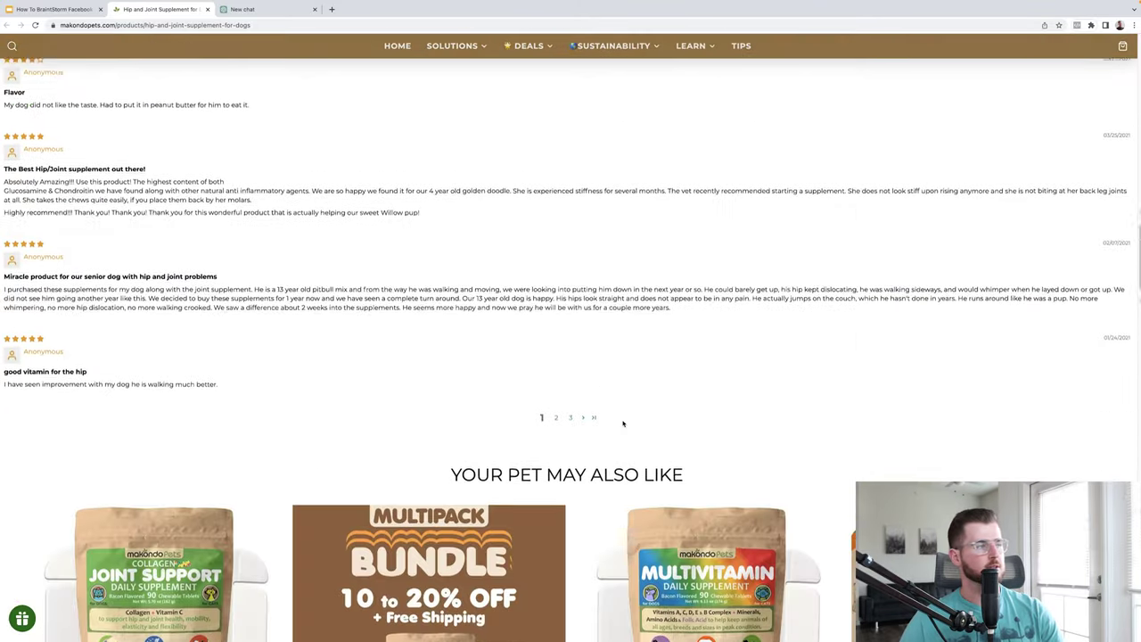
{"action": "scroll", "coordinate": [622, 419], "scroll_direction": "up", "scroll_amount": 12}
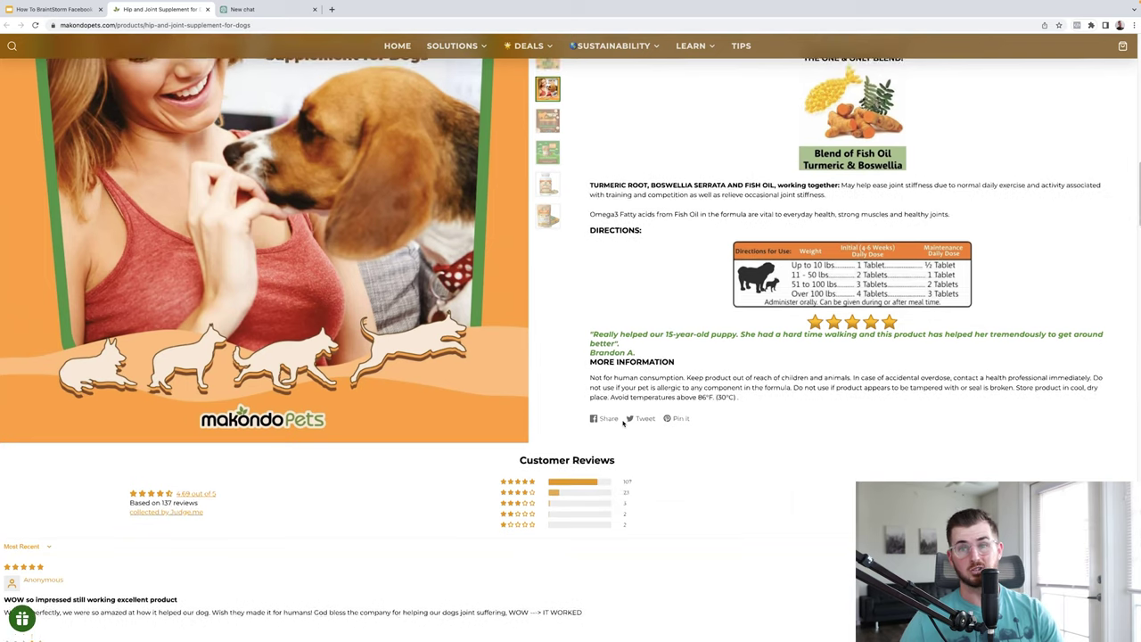
{"action": "key", "text": "ctrl+shift+Tab"}
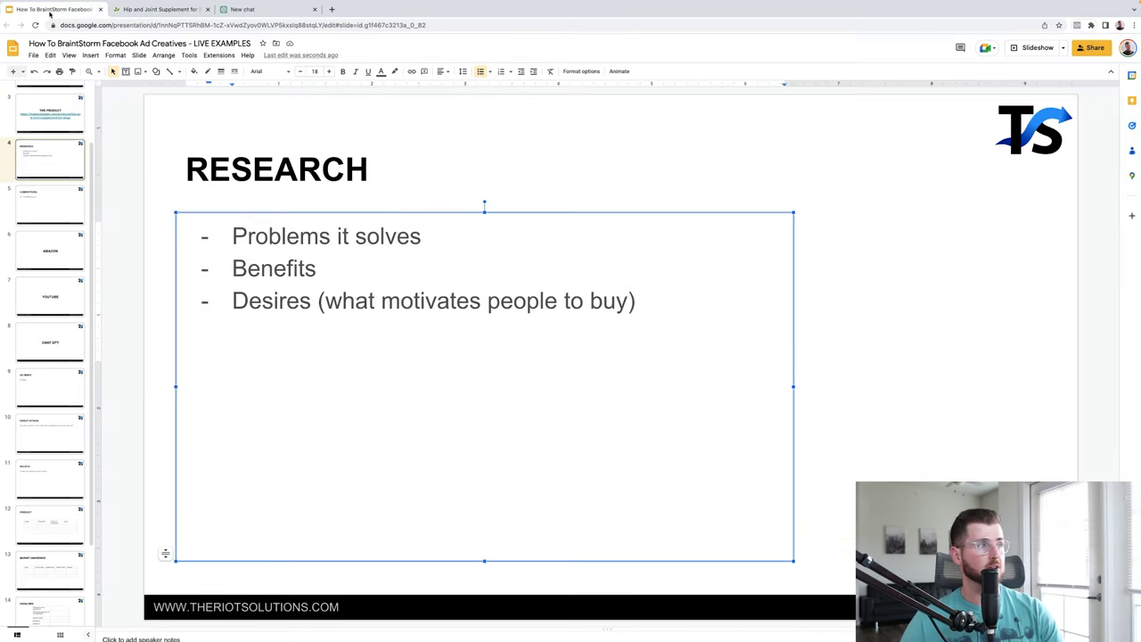
{"action": "left_click", "coordinate": [407, 147]}
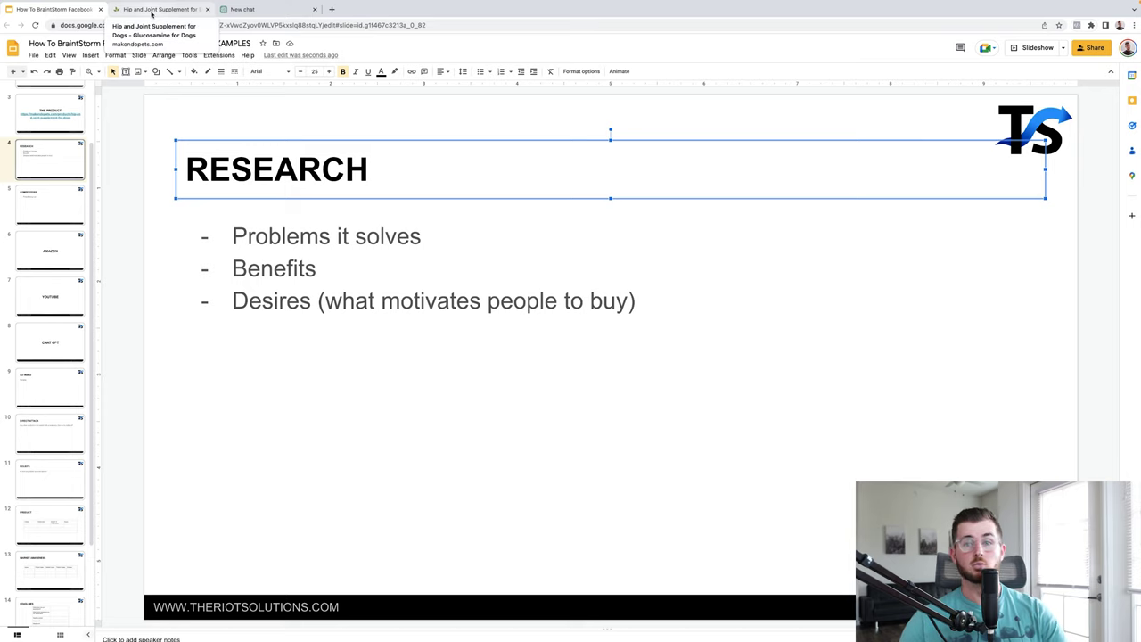
{"action": "left_click", "coordinate": [284, 308]}
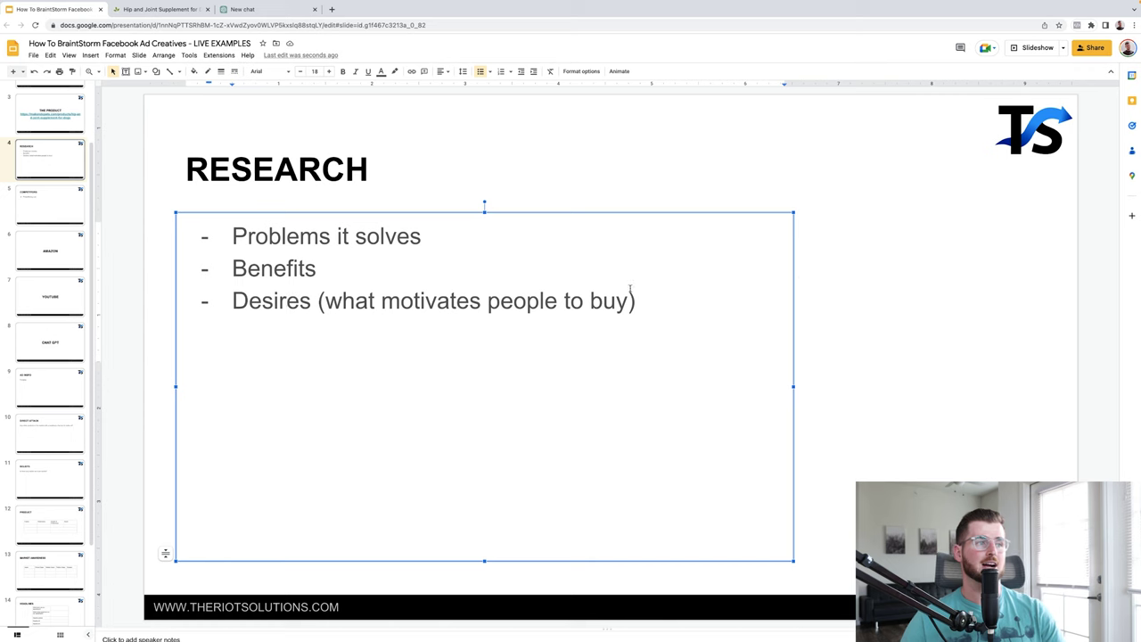
Examine the supplement's customer reviews, including "The Best Hip/Joint supplement out there!", and return to the Research slide.
{"action": "left_click", "coordinate": [161, 8]}
{"action": "scroll", "coordinate": [419, 396], "scroll_direction": "down", "scroll_amount": 4}
{"action": "scroll", "coordinate": [419, 396], "scroll_direction": "down", "scroll_amount": 2}
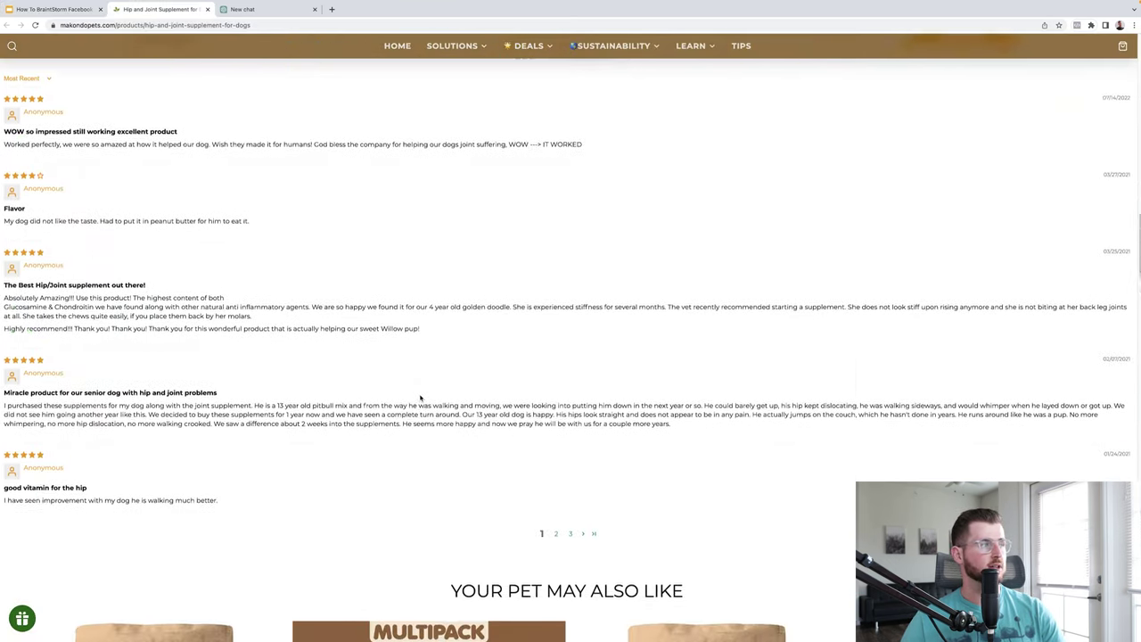
{"action": "left_click_drag", "start_coordinate": [3, 281], "coordinate": [587, 314]}
{"action": "left_click", "coordinate": [521, 280]}
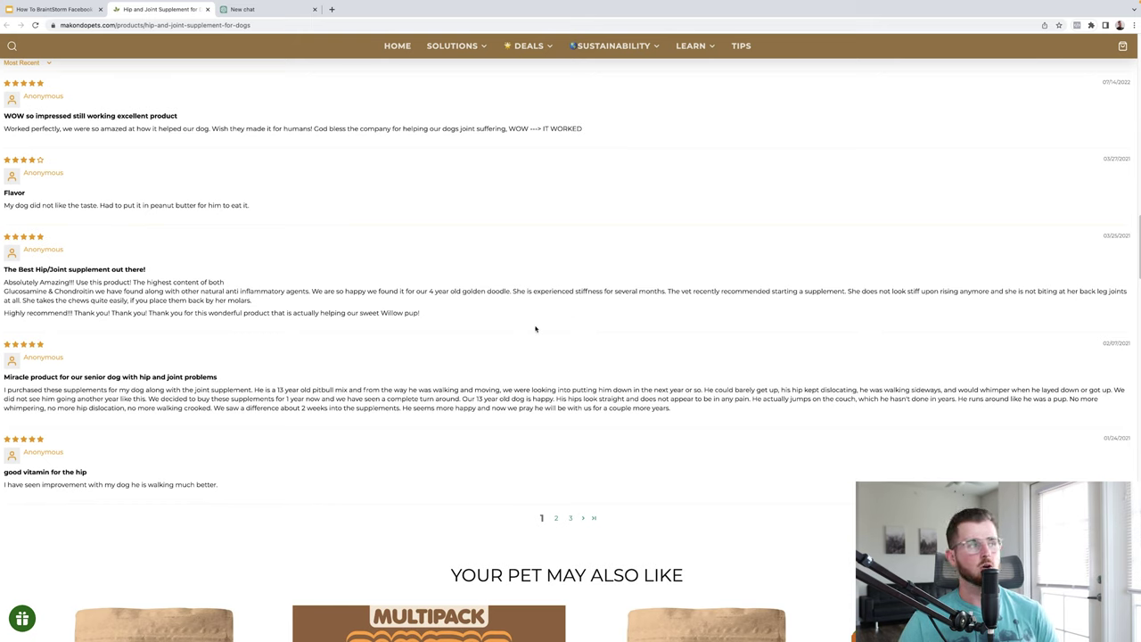
{"action": "left_click", "coordinate": [54, 9]}
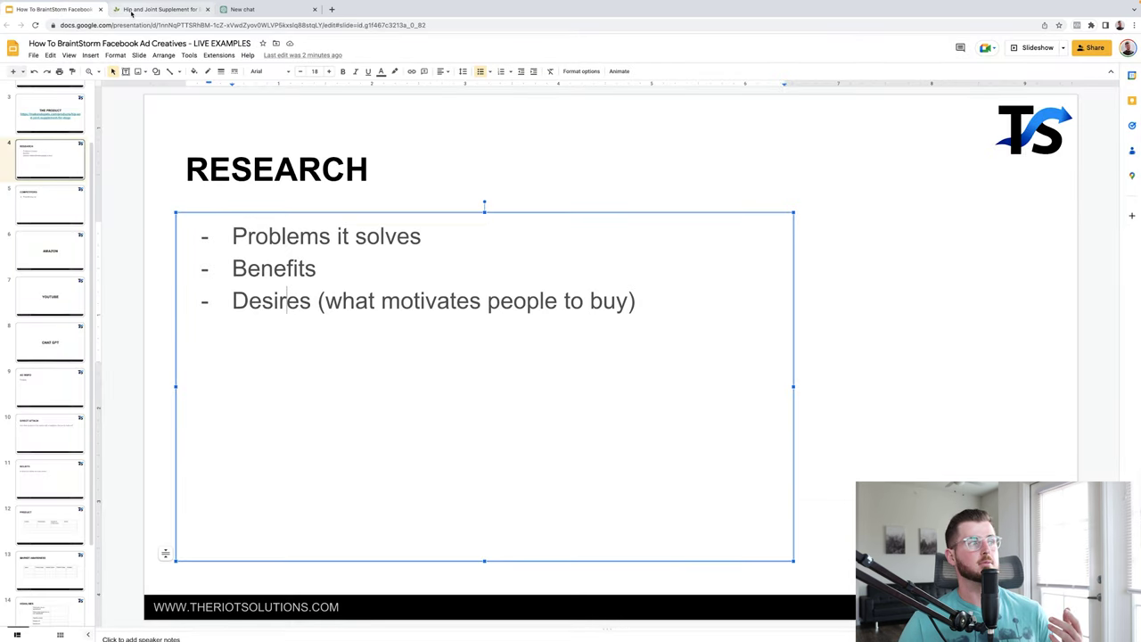
Revisit the main section of the supplement's product page, then return to the Research slide and deselect its text box.
{"action": "left_click", "coordinate": [160, 9]}
{"action": "scroll", "coordinate": [501, 387], "scroll_direction": "up", "scroll_amount": 20}
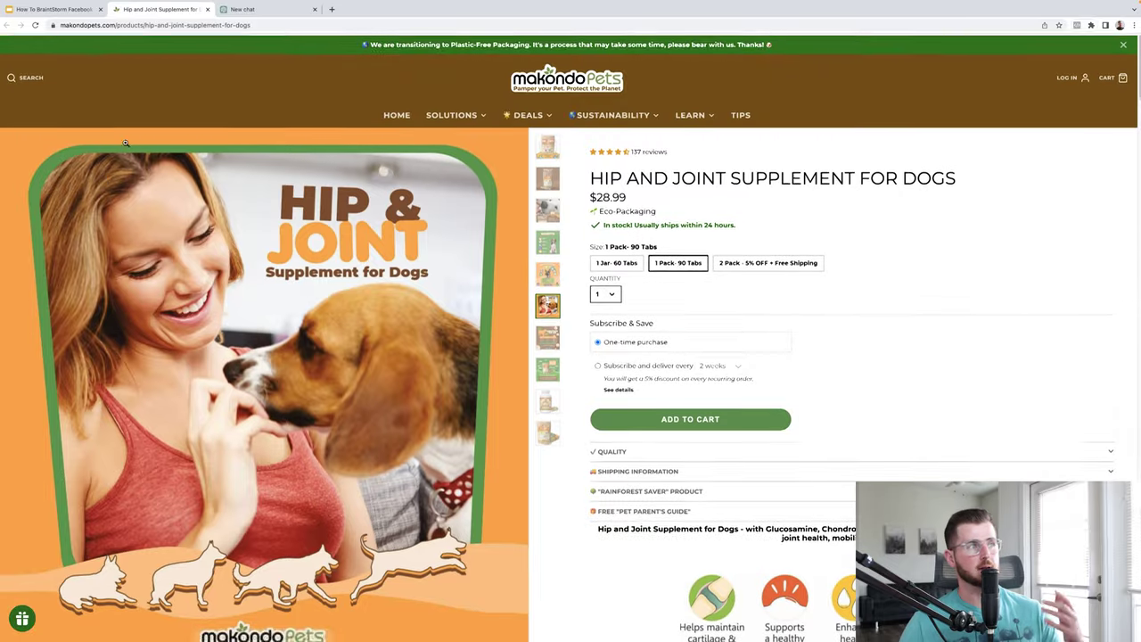
{"action": "left_click", "coordinate": [54, 9]}
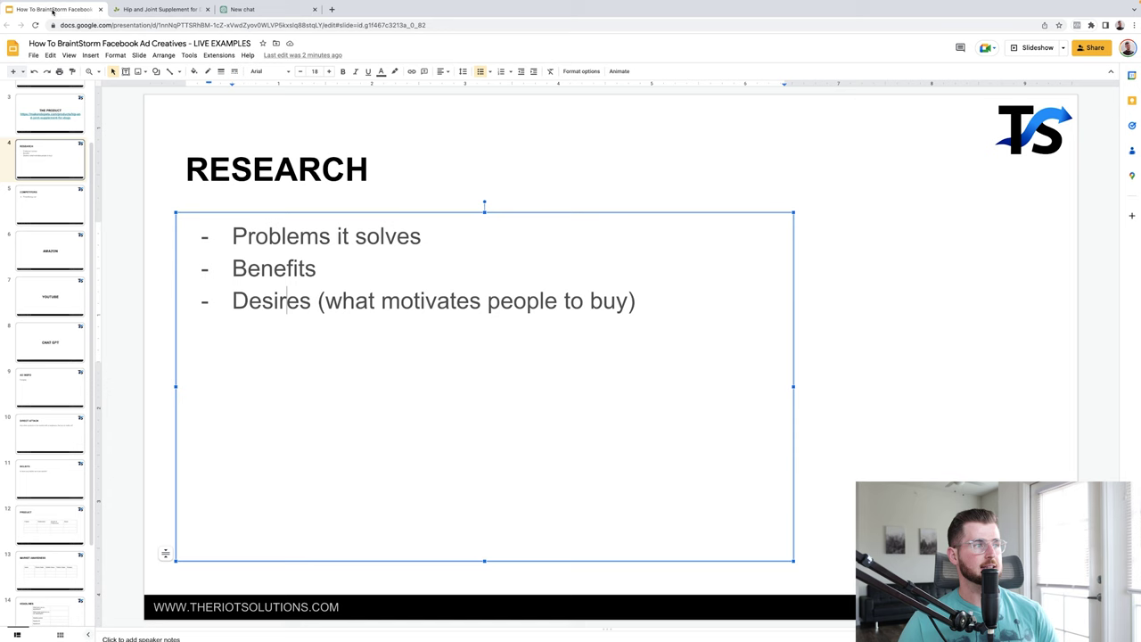
{"action": "left_click", "coordinate": [162, 310]}
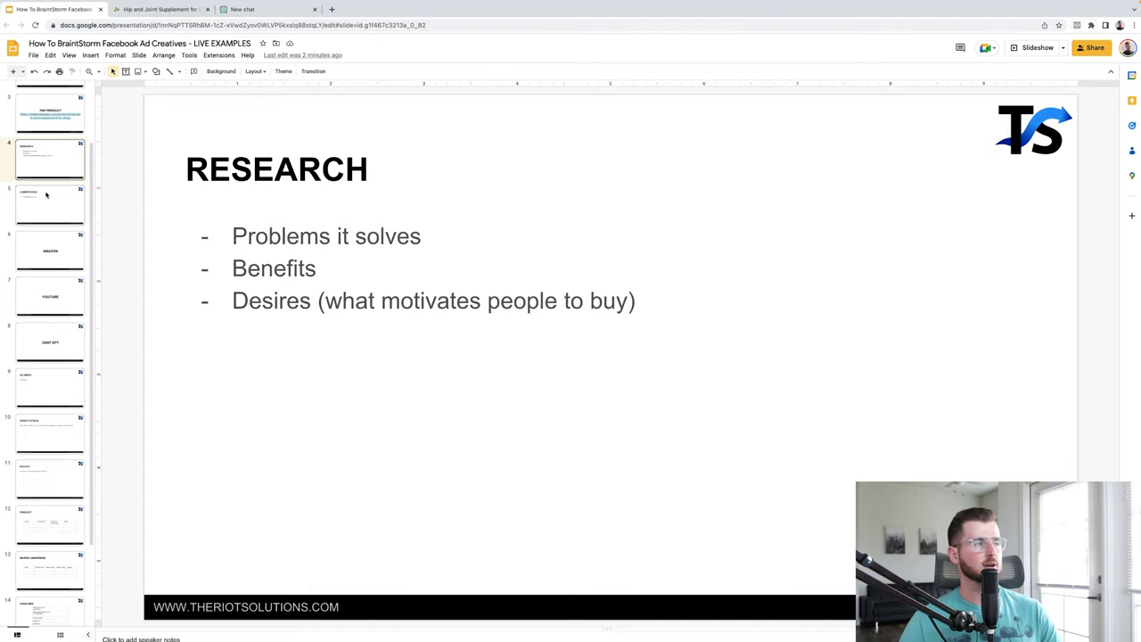
Skim the product page down to the customer reviews, reread the benefits and ingredients, and return to the presentation.
{"action": "left_click", "coordinate": [138, 10]}
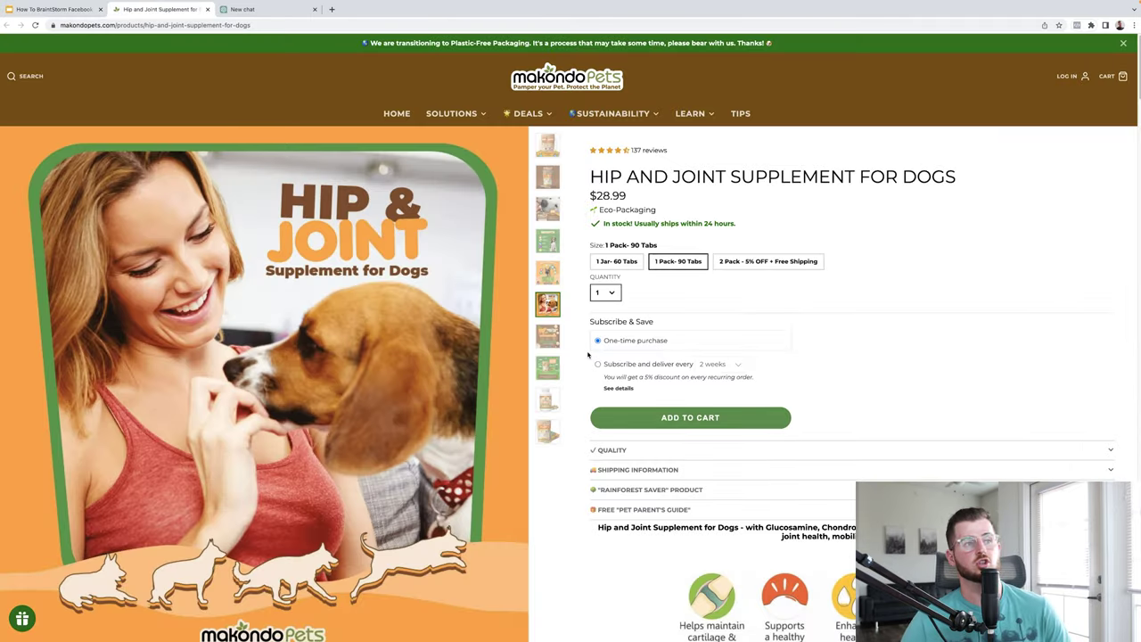
{"action": "scroll", "coordinate": [588, 354], "scroll_direction": "down", "scroll_amount": 20}
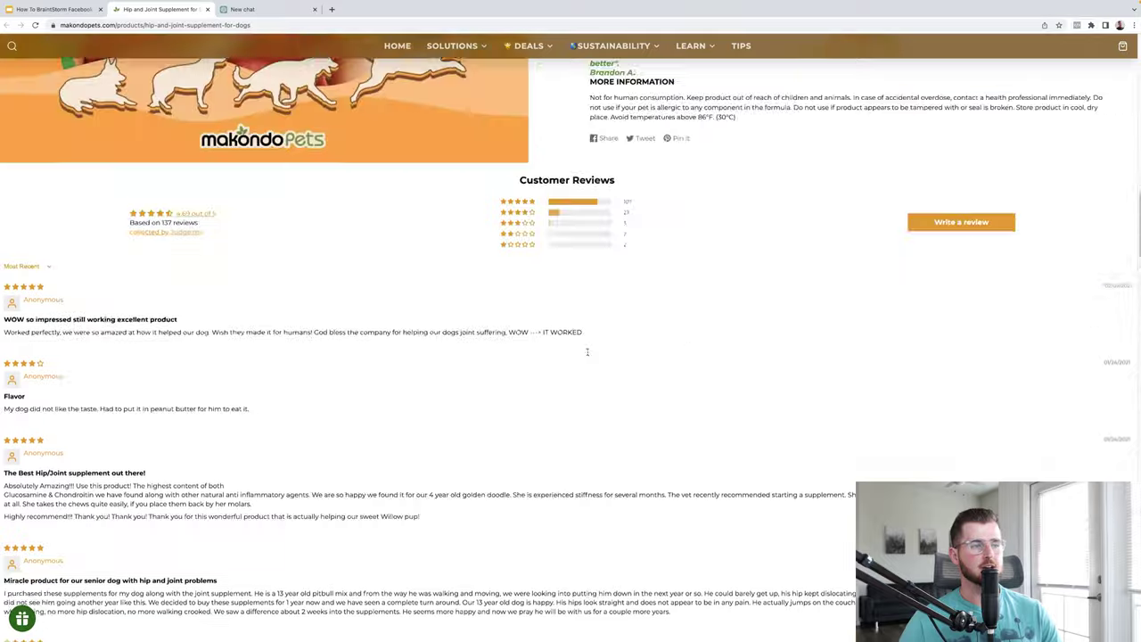
{"action": "scroll", "coordinate": [587, 352], "scroll_direction": "up", "scroll_amount": 15}
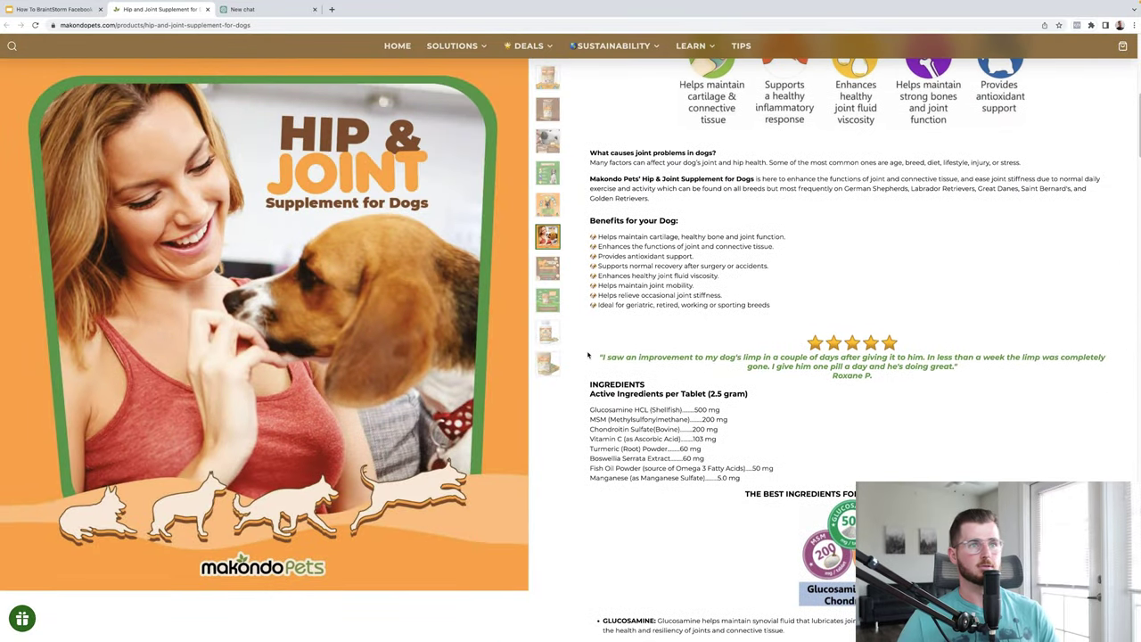
{"action": "left_click", "coordinate": [35, 10]}
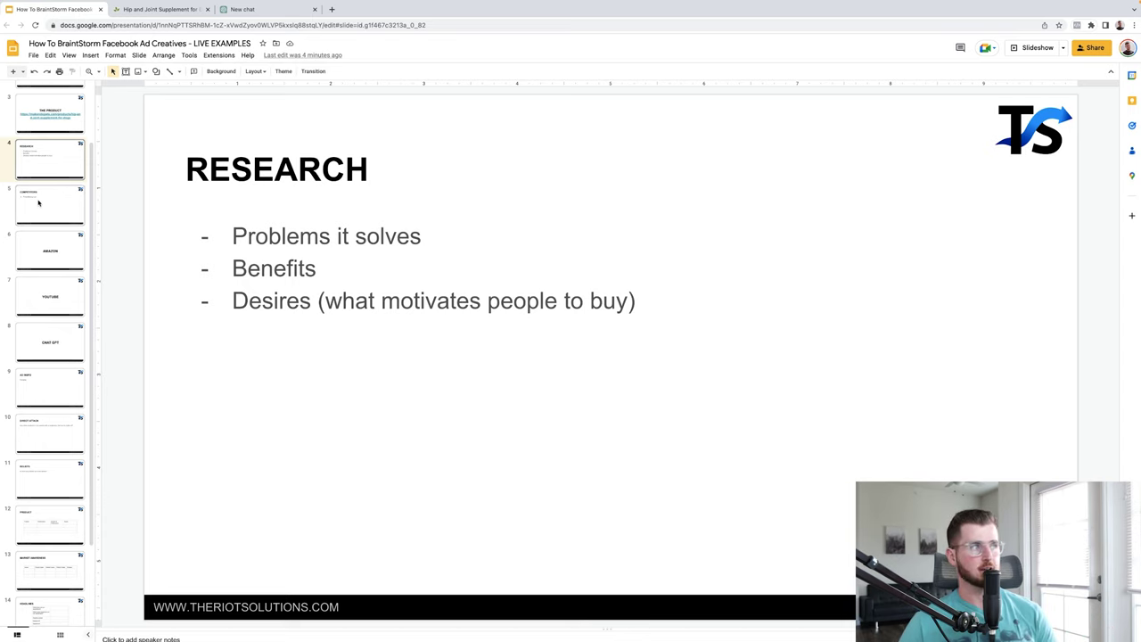
Open the Competitors slide, check the product page's dosage directions and reviews, and return to the slide.
{"action": "left_click", "coordinate": [37, 204]}
{"action": "left_click", "coordinate": [152, 10]}
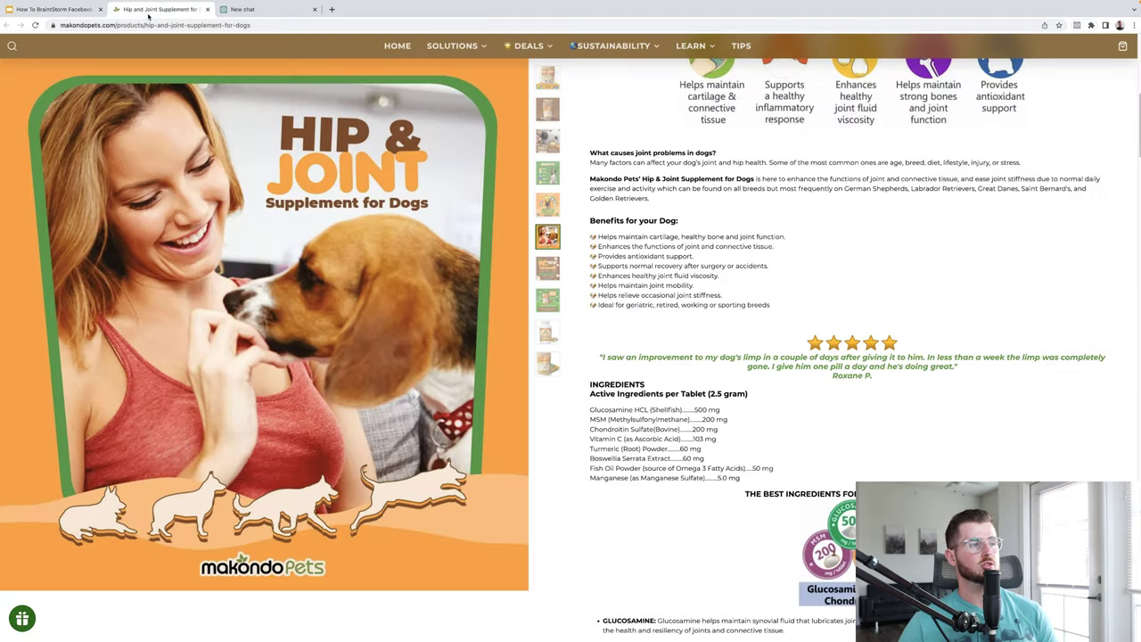
{"action": "scroll", "coordinate": [268, 294], "scroll_direction": "down", "scroll_amount": 7}
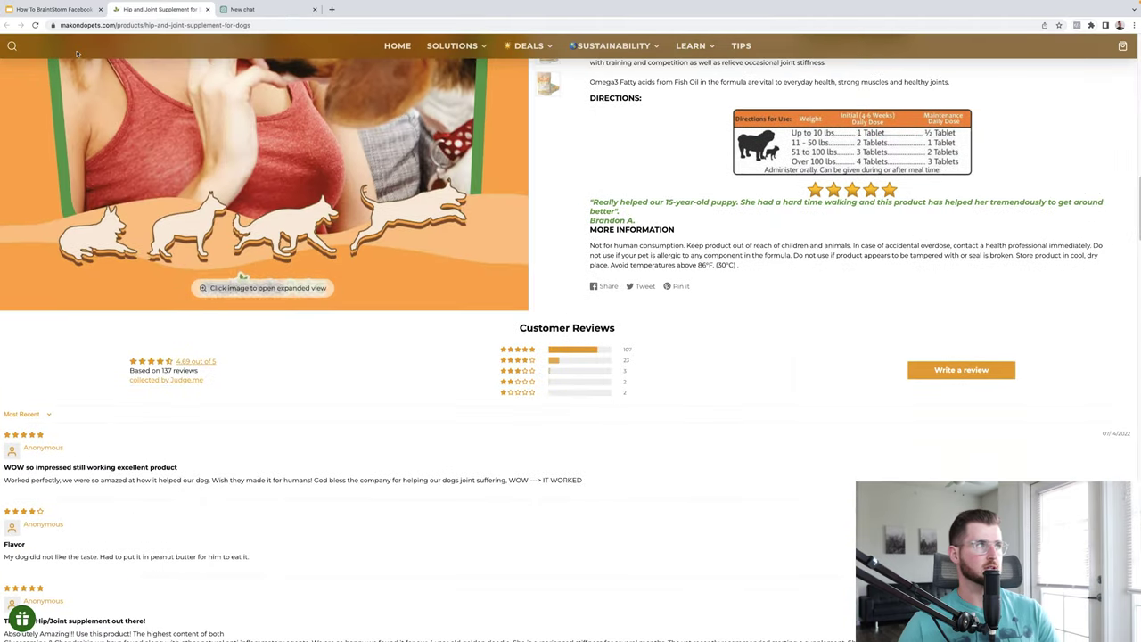
{"action": "left_click", "coordinate": [53, 11]}
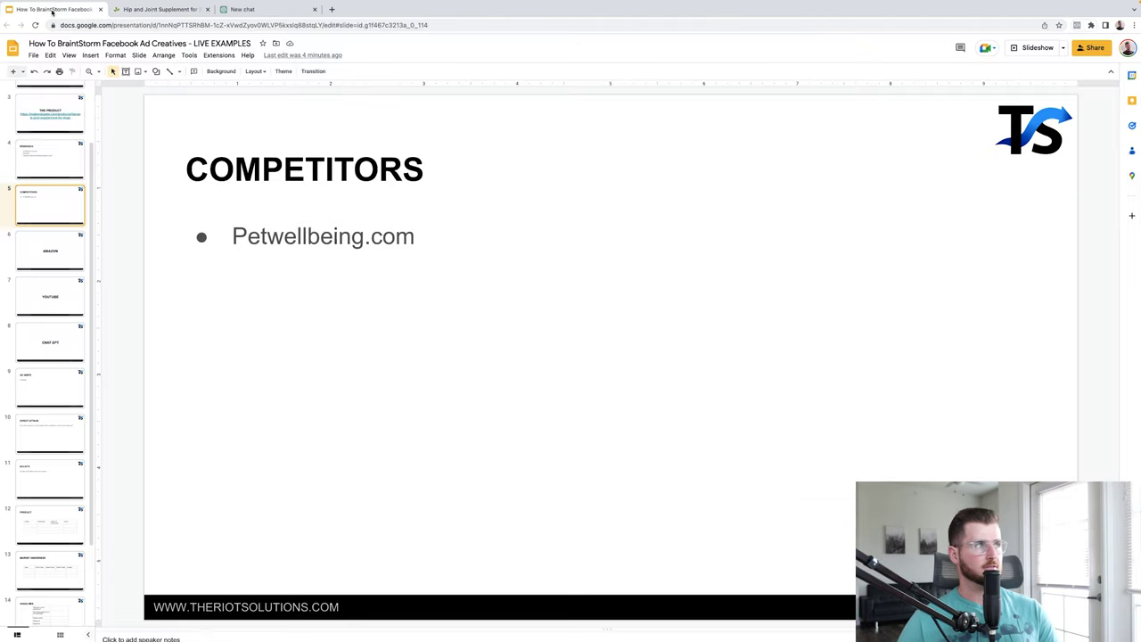
Copy "Petwellbeing.com" from the Competitors slide and open that site in a new browser tab.
{"action": "left_click", "coordinate": [237, 243]}
{"action": "left_click_drag", "start_coordinate": [236, 242], "coordinate": [389, 237]}
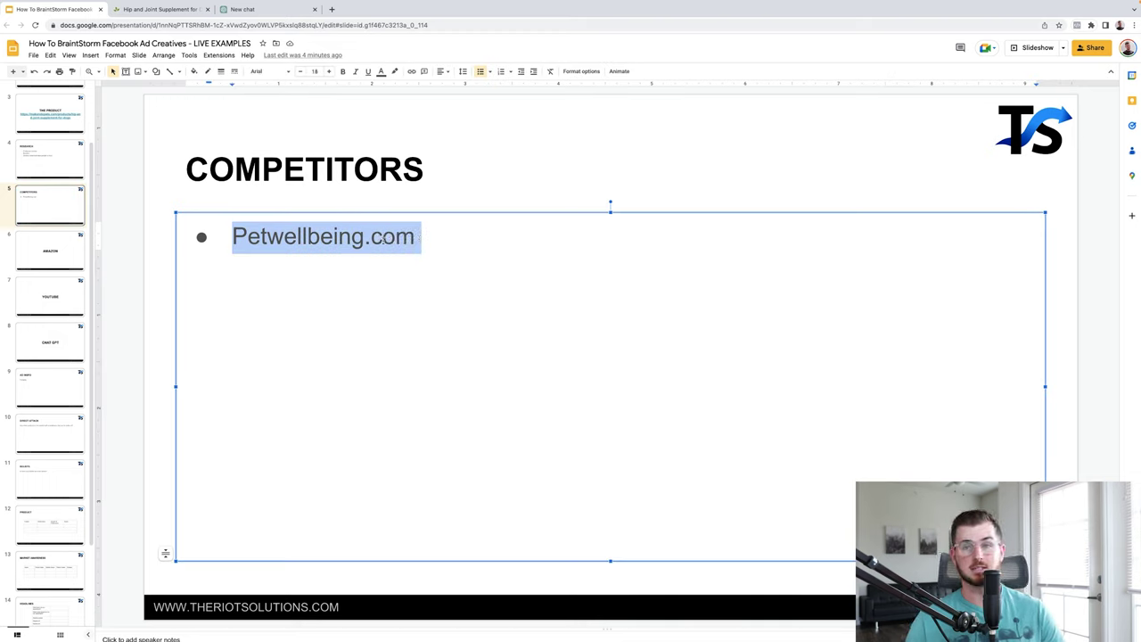
{"action": "right_click", "coordinate": [383, 239]}
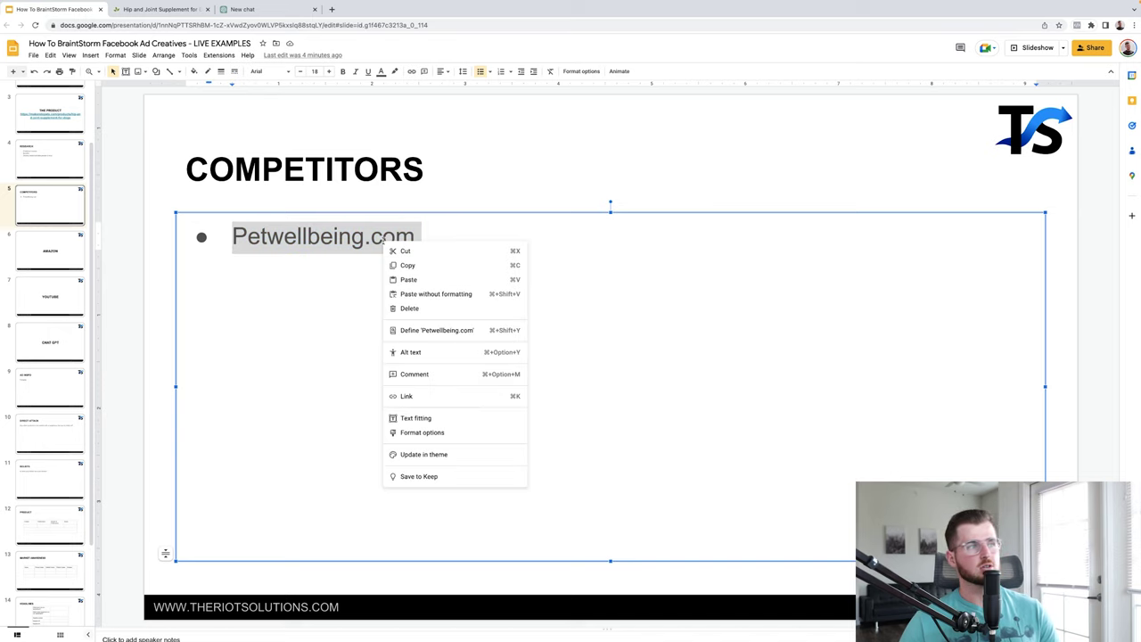
{"action": "left_click", "coordinate": [429, 271]}
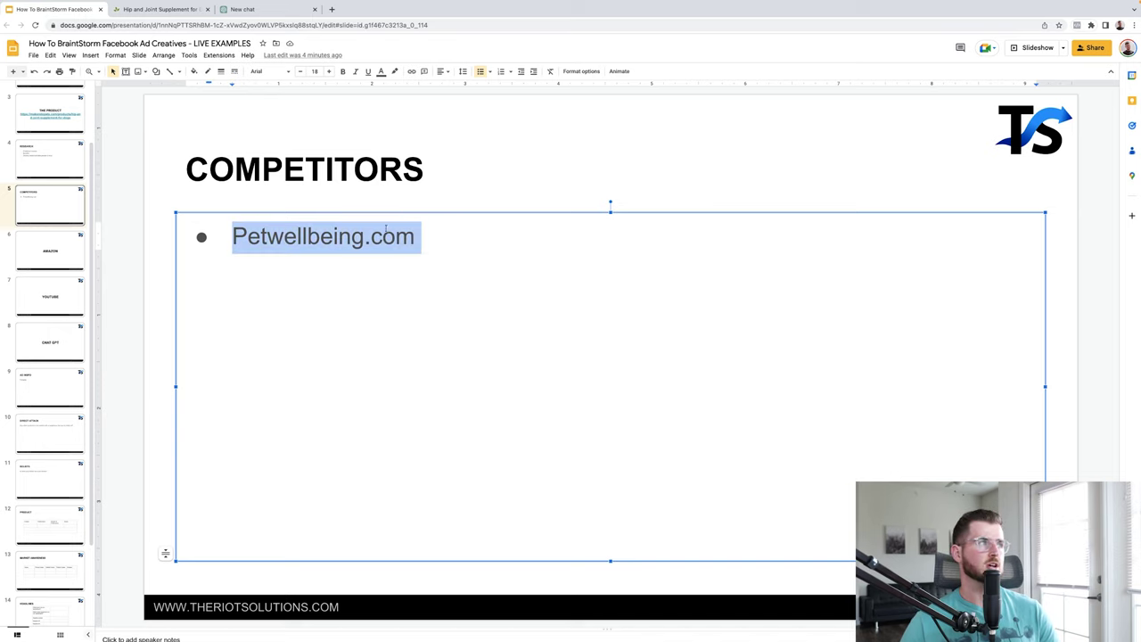
{"action": "left_click", "coordinate": [161, 8]}
{"action": "left_click", "coordinate": [162, 25]}
{"action": "left_click", "coordinate": [331, 9]}
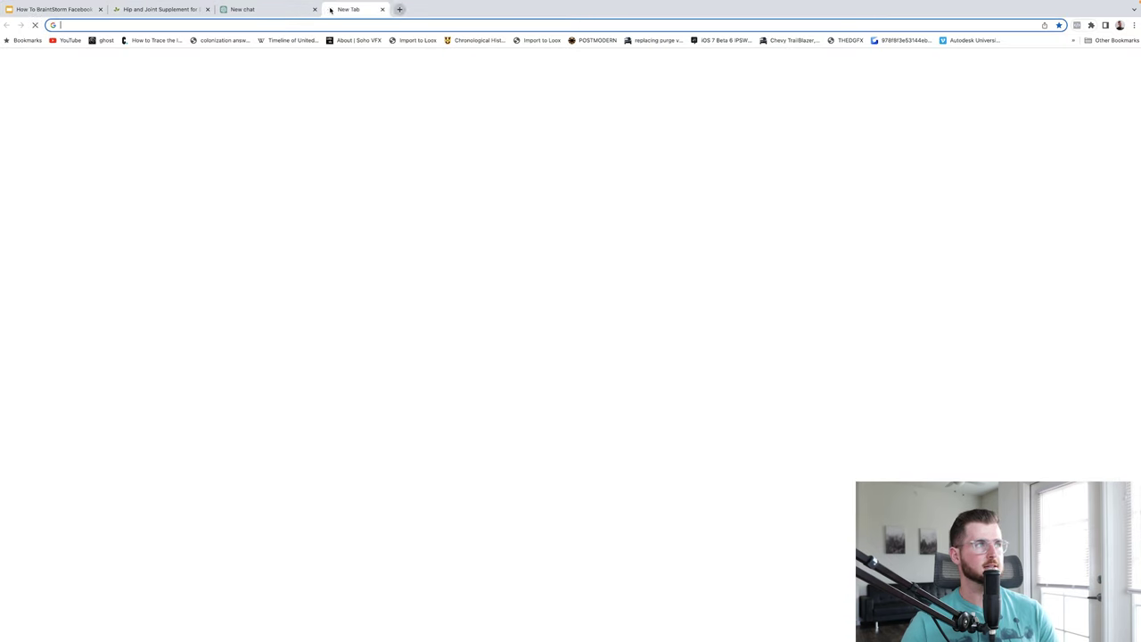
{"action": "key", "text": "ctrl+v"}
{"action": "key", "text": "Return"}
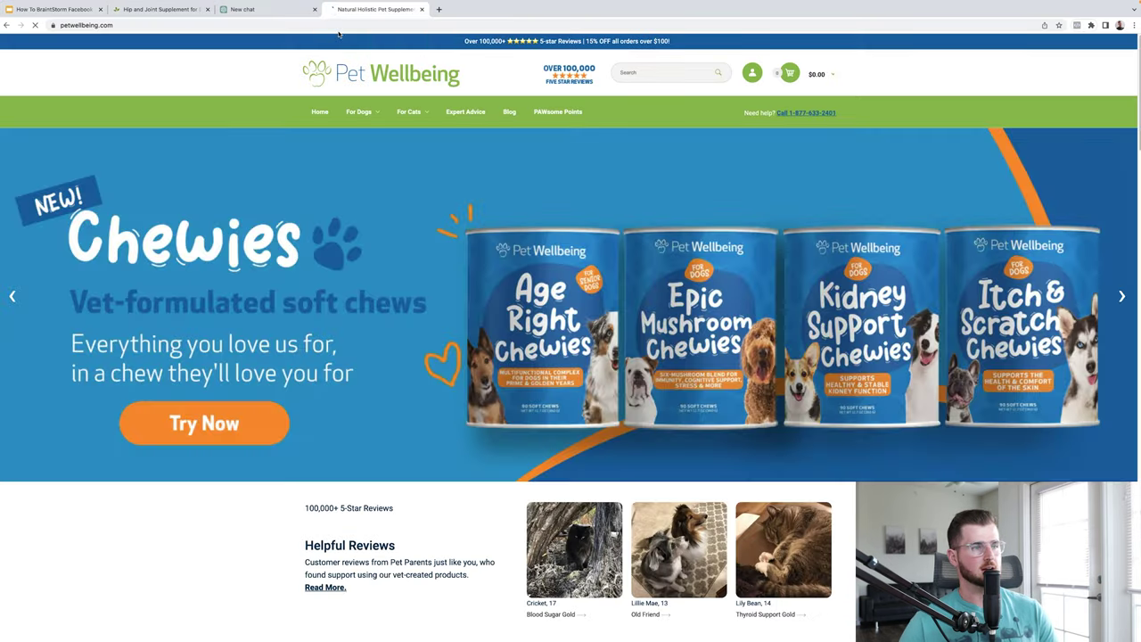
Skim the Pet Wellbeing home page, search the store for "hips" and open the product "Agile Joints - for Dog Joint Mobility".
{"action": "scroll", "coordinate": [423, 377], "scroll_direction": "down", "scroll_amount": 5}
{"action": "scroll", "coordinate": [423, 378], "scroll_direction": "down", "scroll_amount": 3}
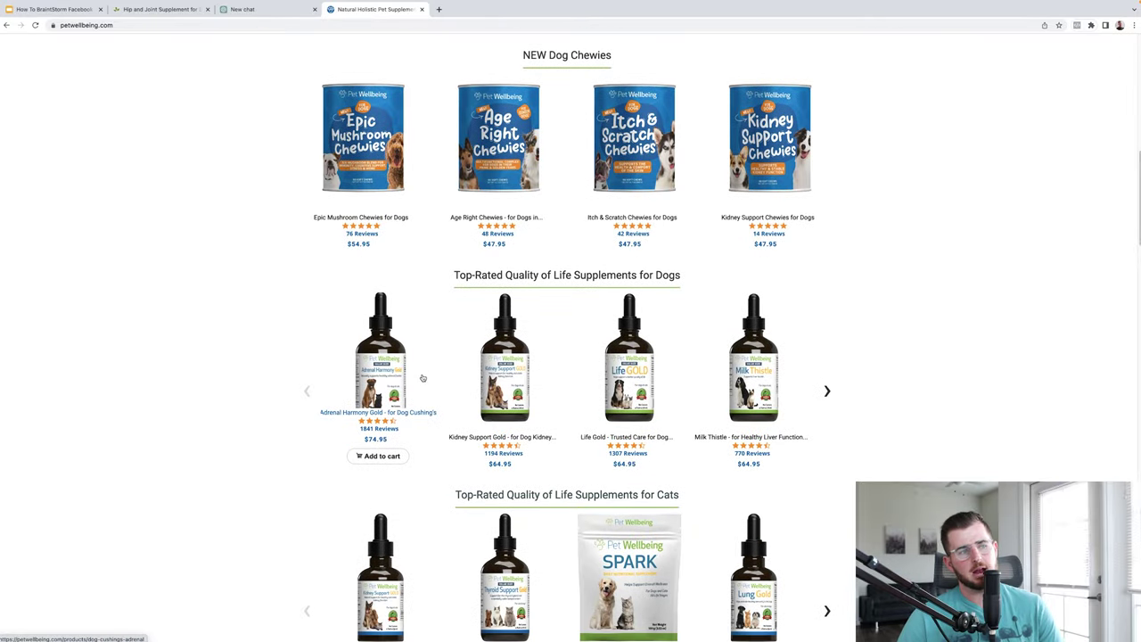
{"action": "scroll", "coordinate": [422, 378], "scroll_direction": "down", "scroll_amount": 1}
{"action": "scroll", "coordinate": [422, 377], "scroll_direction": "up", "scroll_amount": 10}
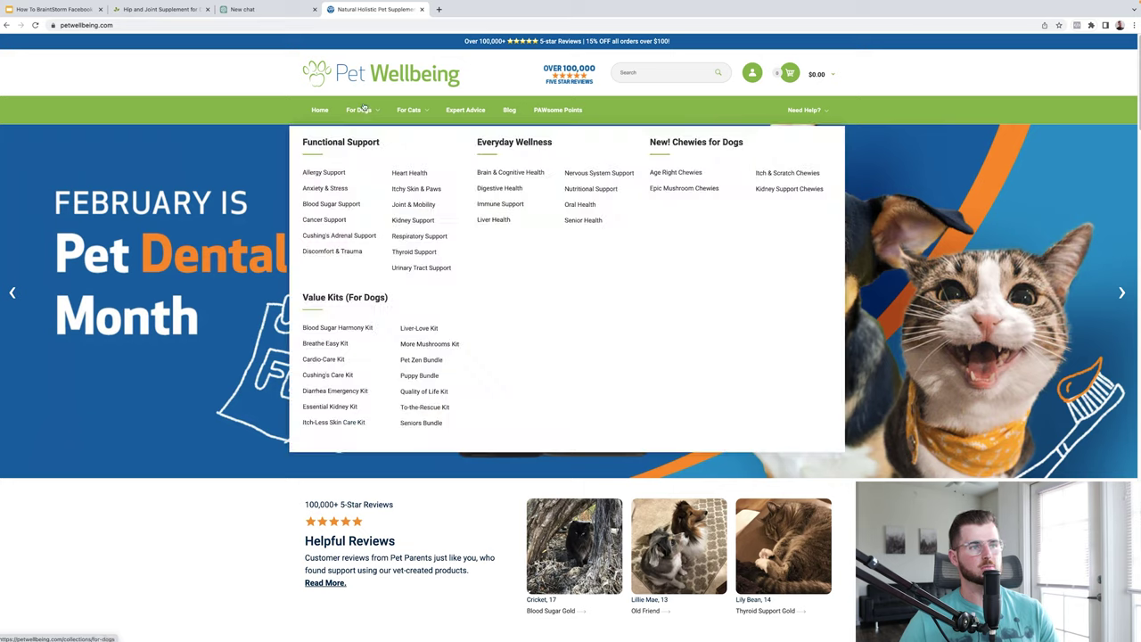
{"action": "left_click", "coordinate": [646, 72]}
{"action": "type", "text": "hips"}
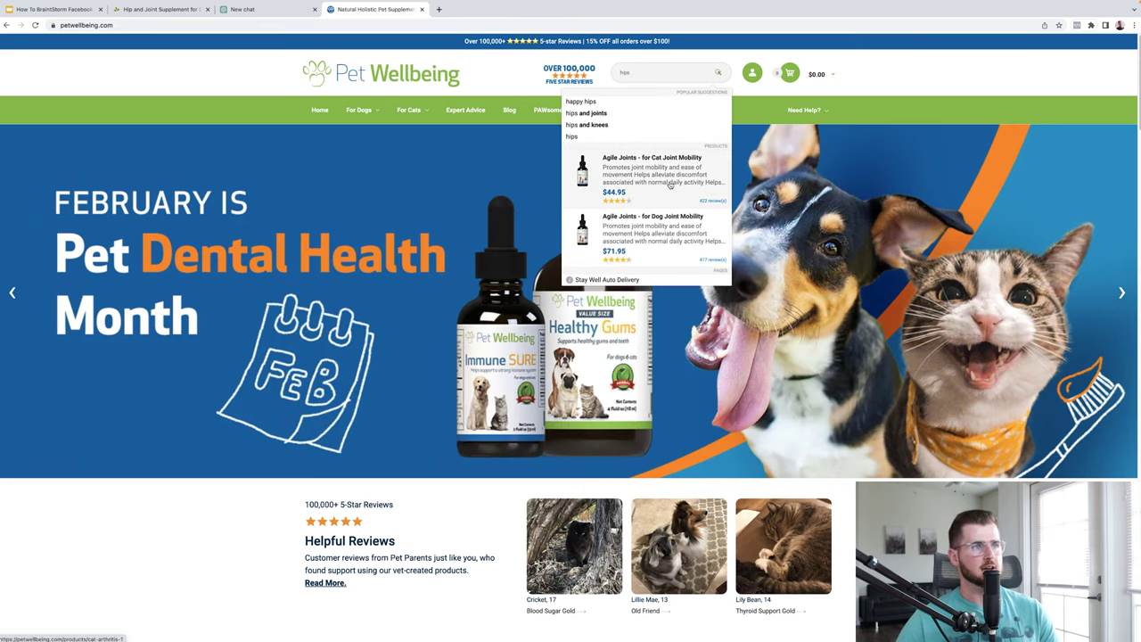
{"action": "left_click", "coordinate": [670, 239]}
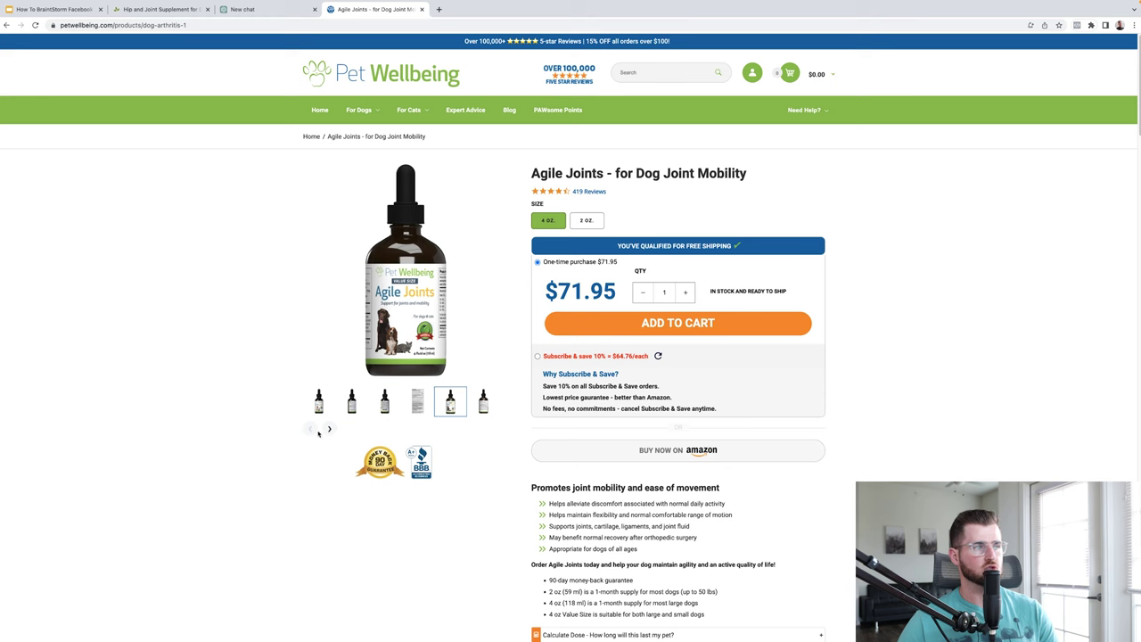
View the eco-packaging image in the makondoPets Hip and Joint product gallery for comparison with the competitor's product.
{"action": "left_click", "coordinate": [54, 9]}
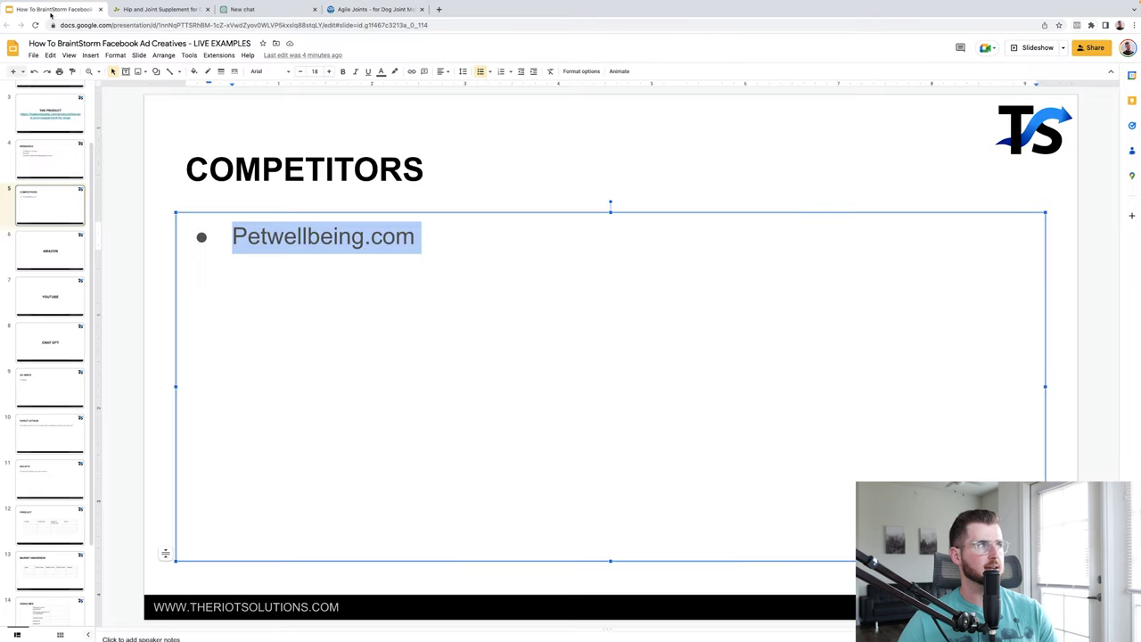
{"action": "left_click", "coordinate": [156, 9]}
{"action": "scroll", "coordinate": [283, 289], "scroll_direction": "up", "scroll_amount": 5}
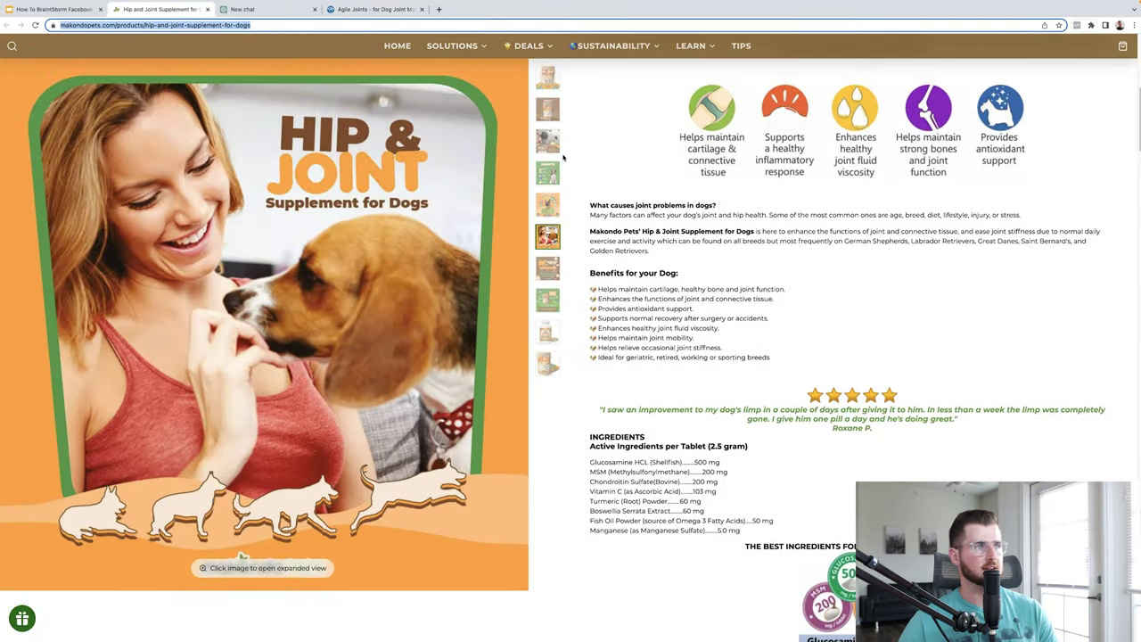
{"action": "left_click", "coordinate": [548, 82]}
{"action": "left_click", "coordinate": [548, 82]}
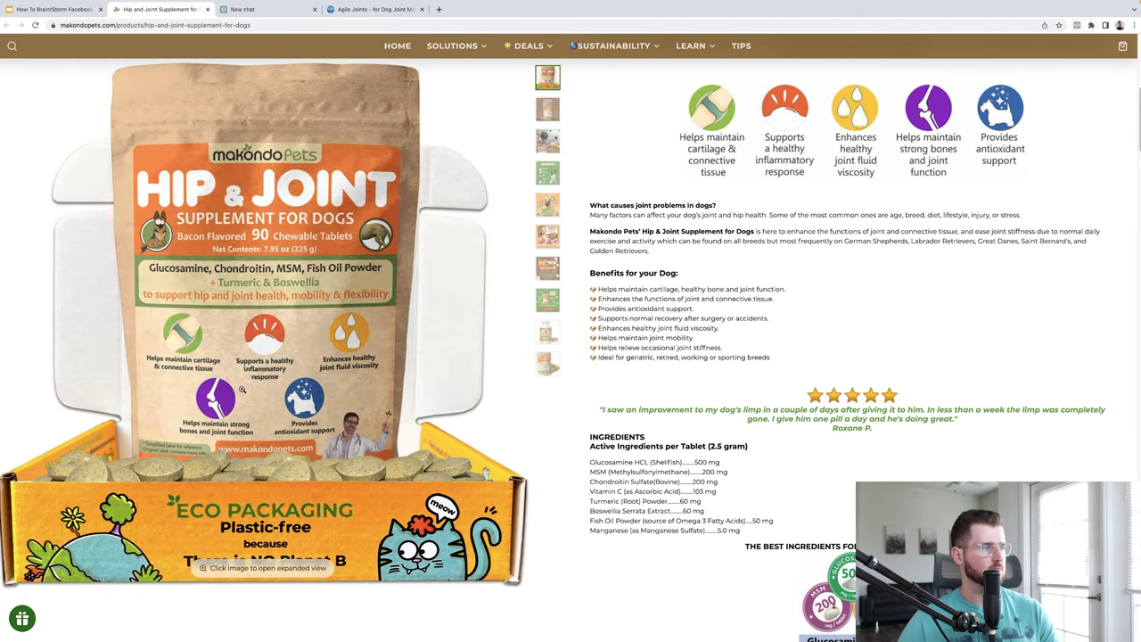
Switch to the competitor's Agile Joints page and skim its offer, benefits and review summary.
{"action": "left_click", "coordinate": [361, 10]}
{"action": "scroll", "coordinate": [422, 461], "scroll_direction": "down", "scroll_amount": 5}
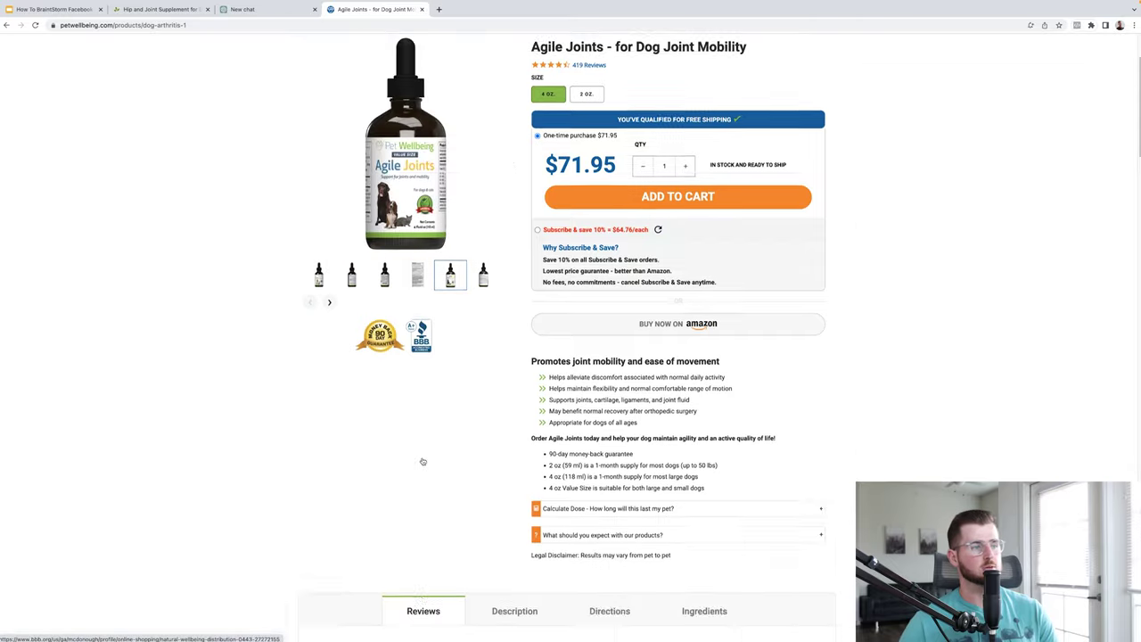
{"action": "scroll", "coordinate": [423, 461], "scroll_direction": "down", "scroll_amount": 3}
{"action": "scroll", "coordinate": [422, 460], "scroll_direction": "up", "scroll_amount": 7}
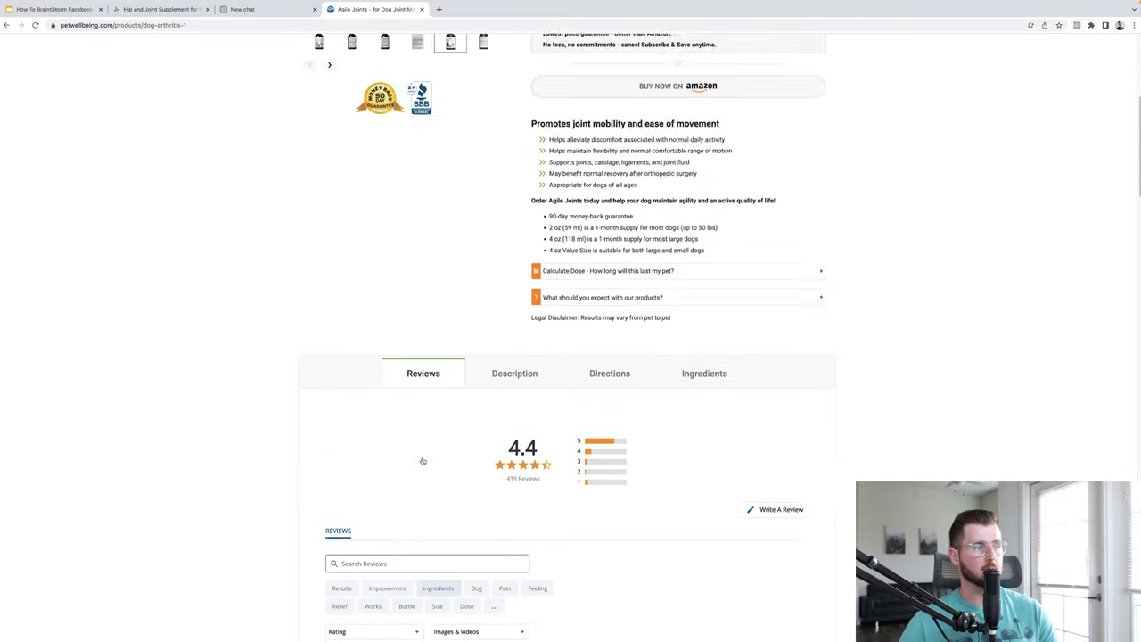
{"action": "scroll", "coordinate": [747, 424], "scroll_direction": "down", "scroll_amount": 1}
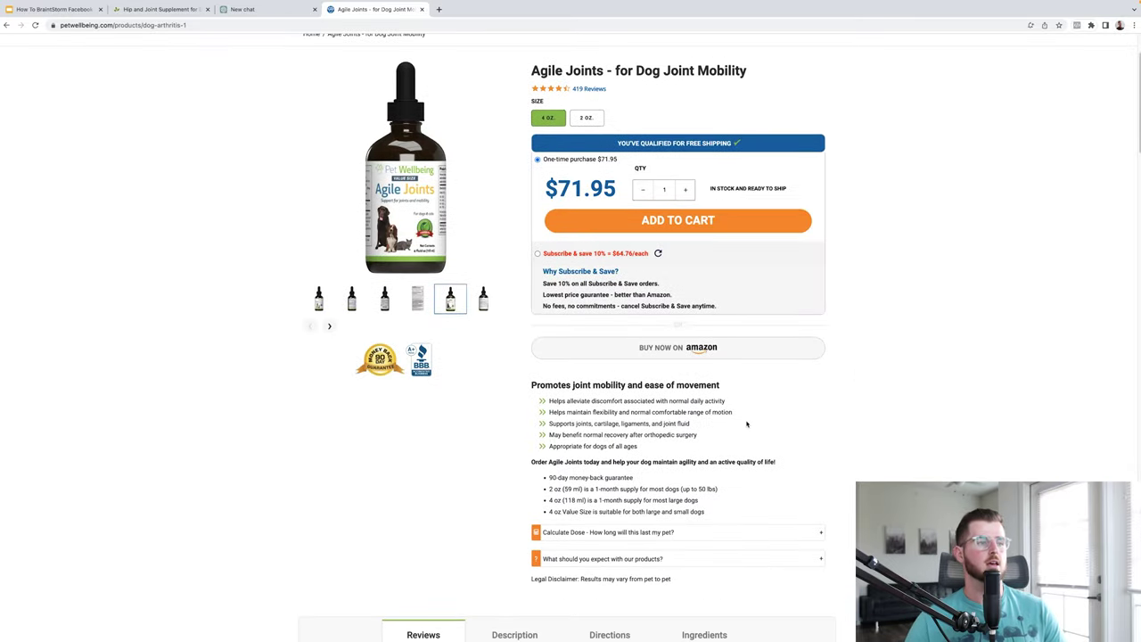
{"action": "scroll", "coordinate": [747, 424], "scroll_direction": "up", "scroll_amount": 1}
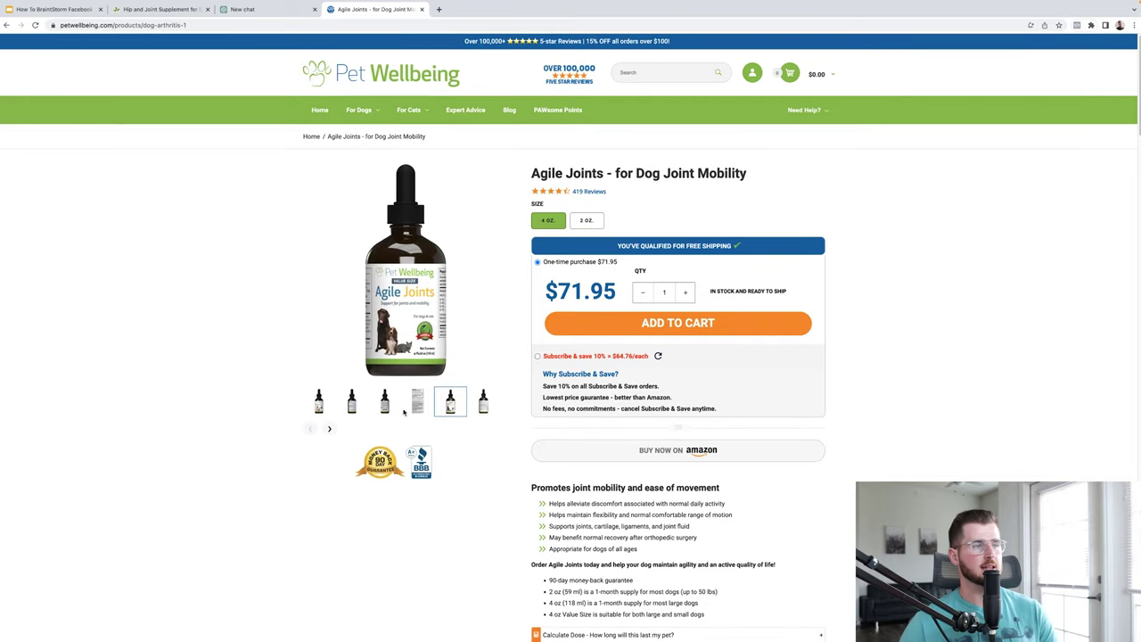
Look through the Agile Joints gallery images of the label and bottles.
{"action": "left_click", "coordinate": [416, 405]}
{"action": "left_click", "coordinate": [447, 400]}
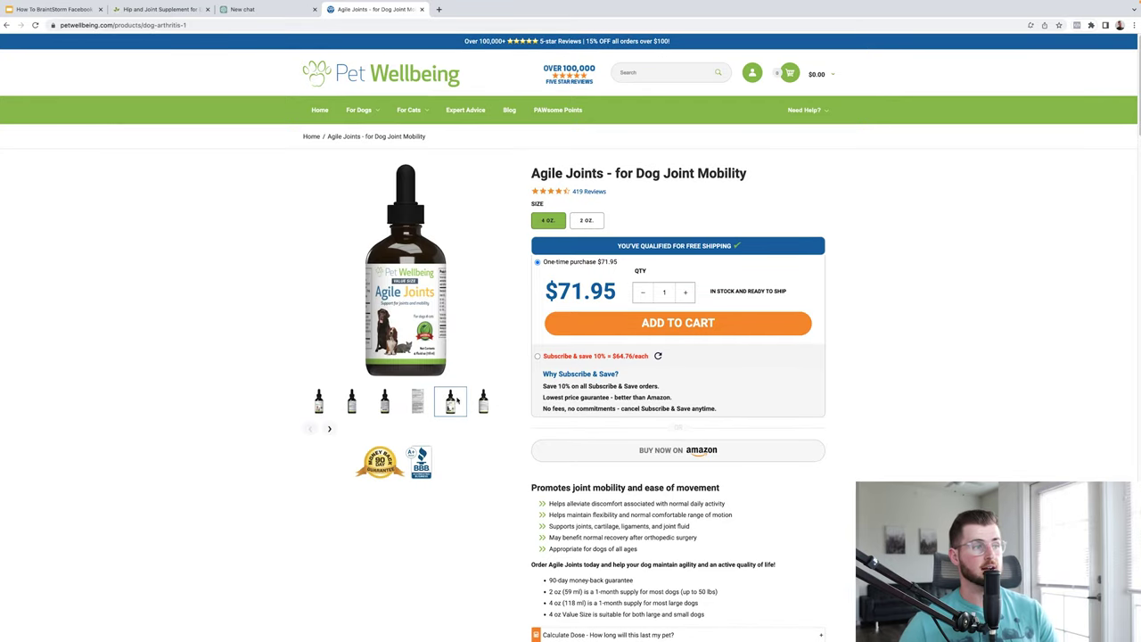
{"action": "left_click", "coordinate": [489, 399]}
{"action": "left_click", "coordinate": [329, 427]}
Check the Agile Joints size options by choosing 2 oz and switching back to 4 oz.
{"action": "scroll", "coordinate": [546, 469], "scroll_direction": "down", "scroll_amount": 1}
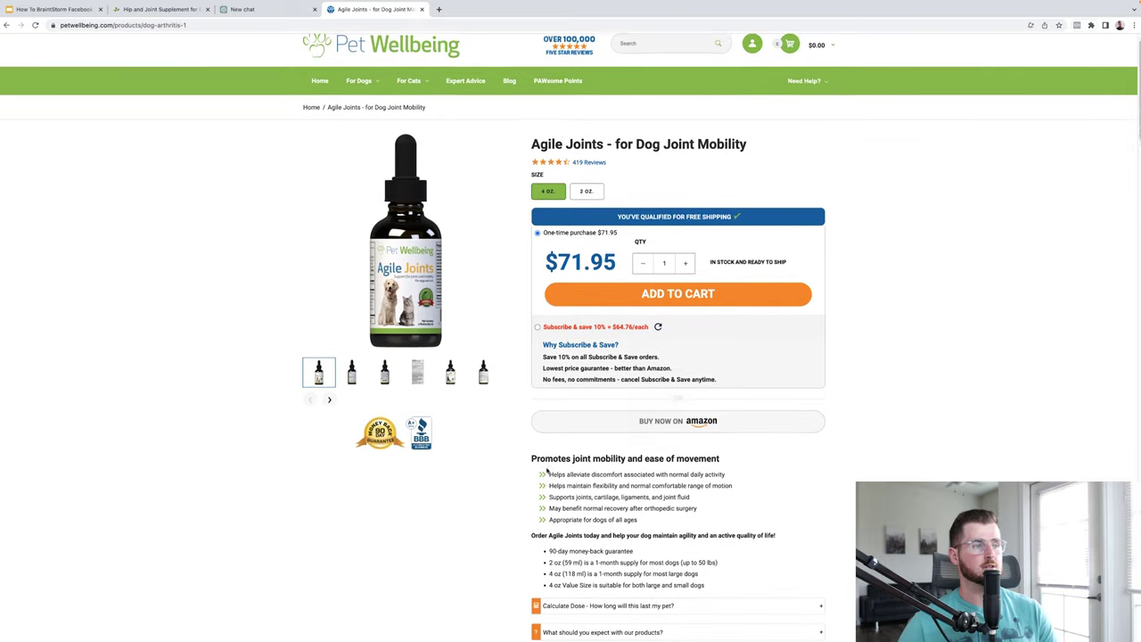
{"action": "scroll", "coordinate": [546, 469], "scroll_direction": "down", "scroll_amount": 1}
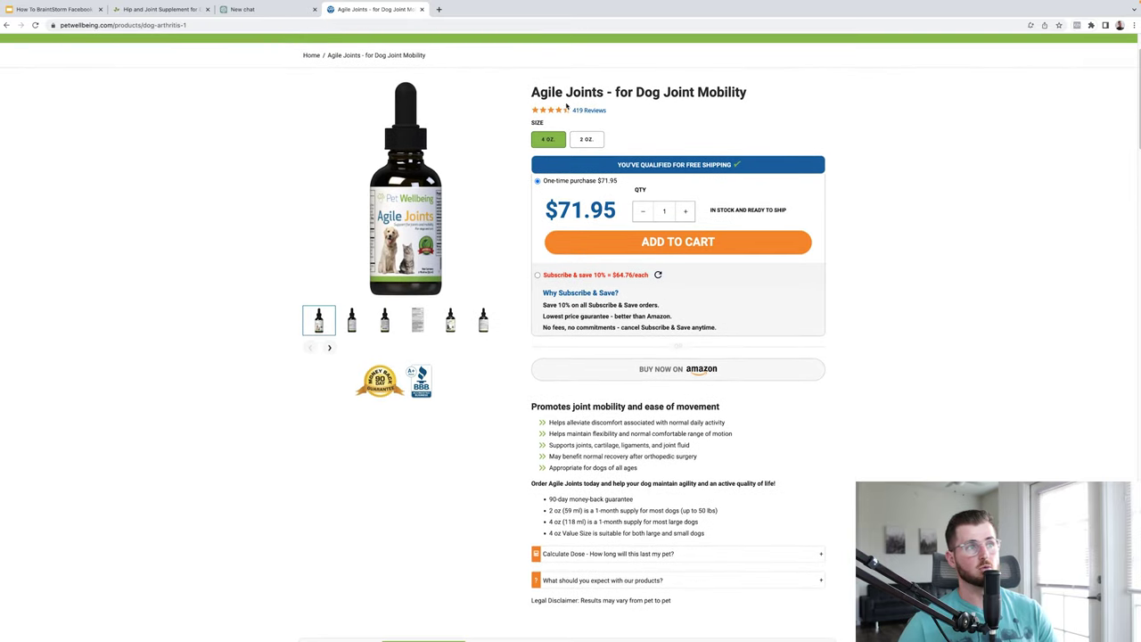
{"action": "left_click", "coordinate": [577, 141]}
{"action": "left_click", "coordinate": [548, 139]}
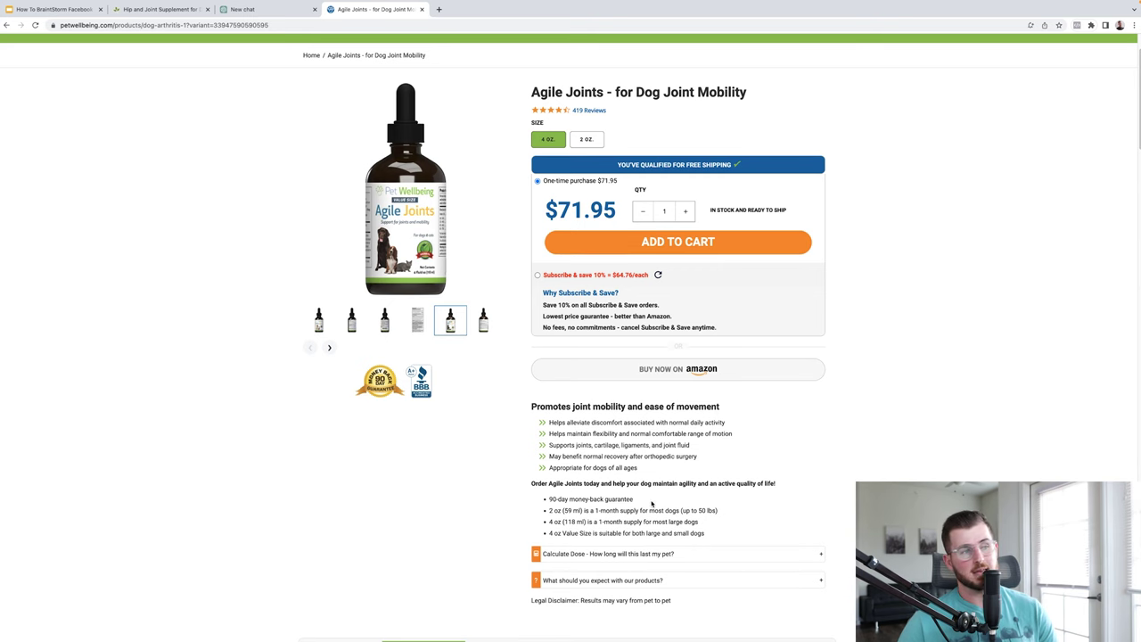
Highlight the first benefits under "Promotes joint mobility and ease of movement" and continue reading toward the Agile Joints reviews.
{"action": "scroll", "coordinate": [671, 491], "scroll_direction": "down", "scroll_amount": 1}
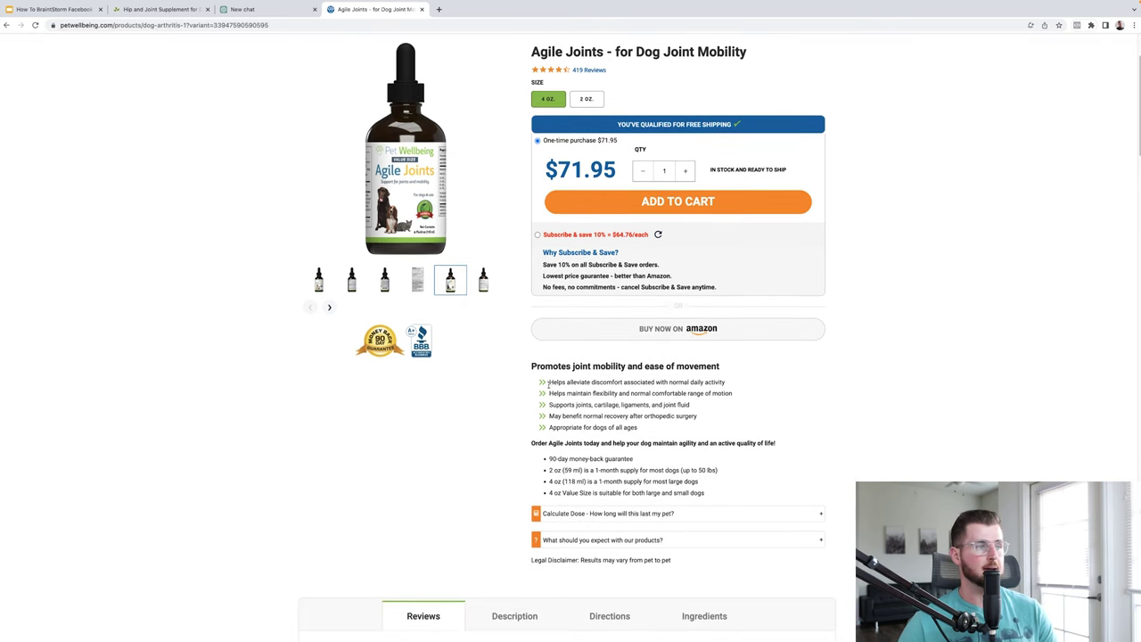
{"action": "left_click_drag", "start_coordinate": [548, 381], "coordinate": [563, 405]}
{"action": "scroll", "coordinate": [561, 402], "scroll_direction": "down", "scroll_amount": 1}
{"action": "scroll", "coordinate": [561, 403], "scroll_direction": "down", "scroll_amount": 3}
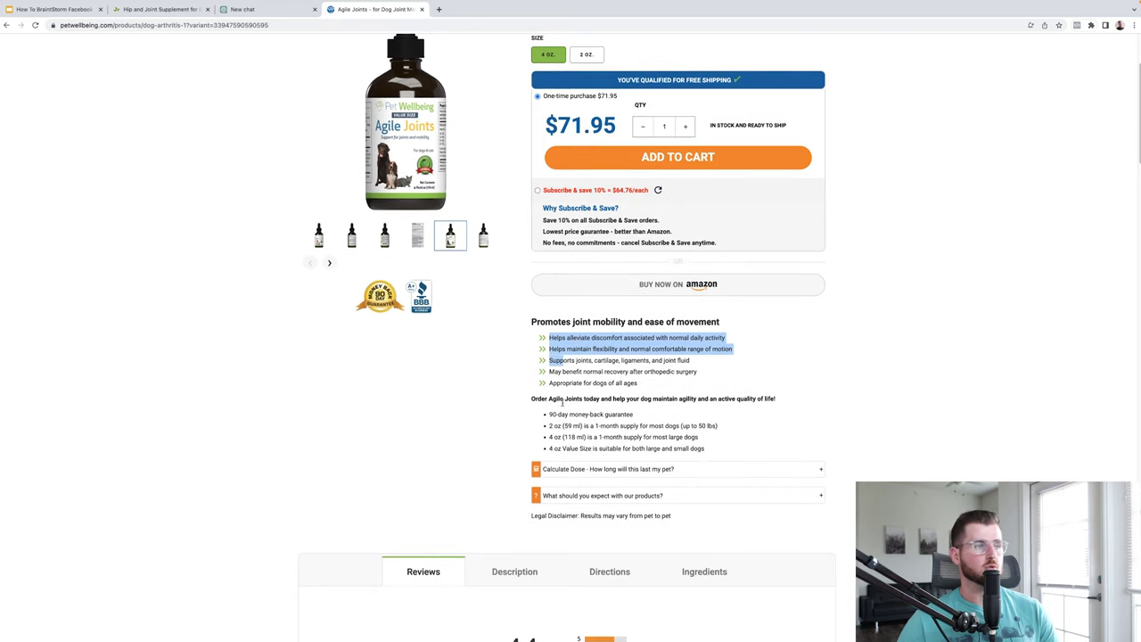
Review the Agile Joints benefits, then examine its ingredients, directions and description.
{"action": "scroll", "coordinate": [499, 413], "scroll_direction": "down", "scroll_amount": 2}
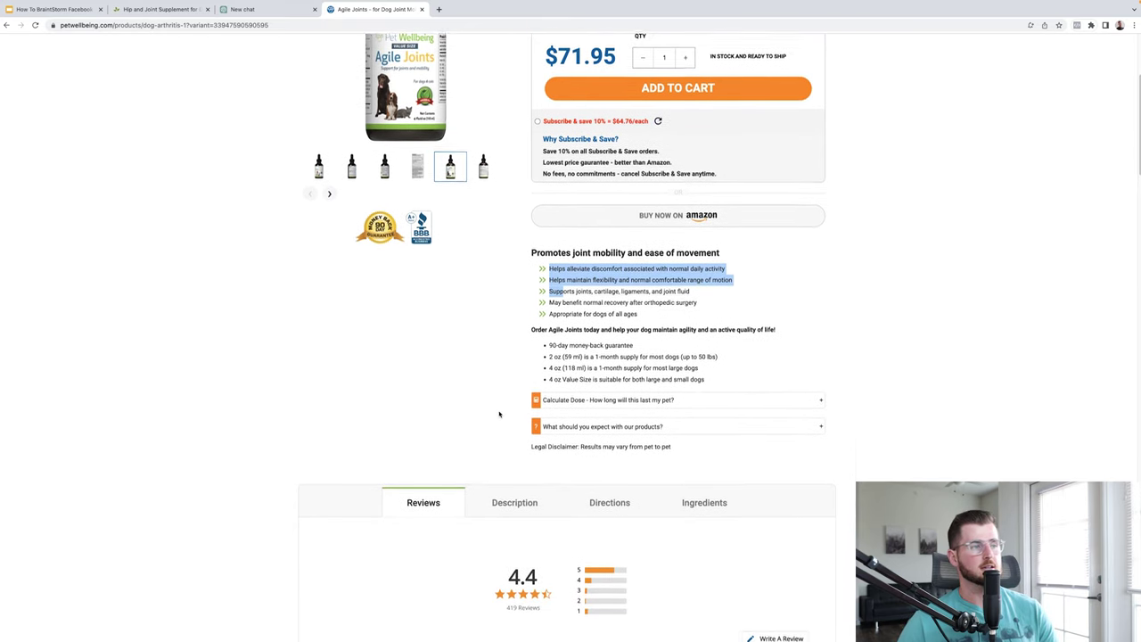
{"action": "scroll", "coordinate": [499, 413], "scroll_direction": "down", "scroll_amount": 9}
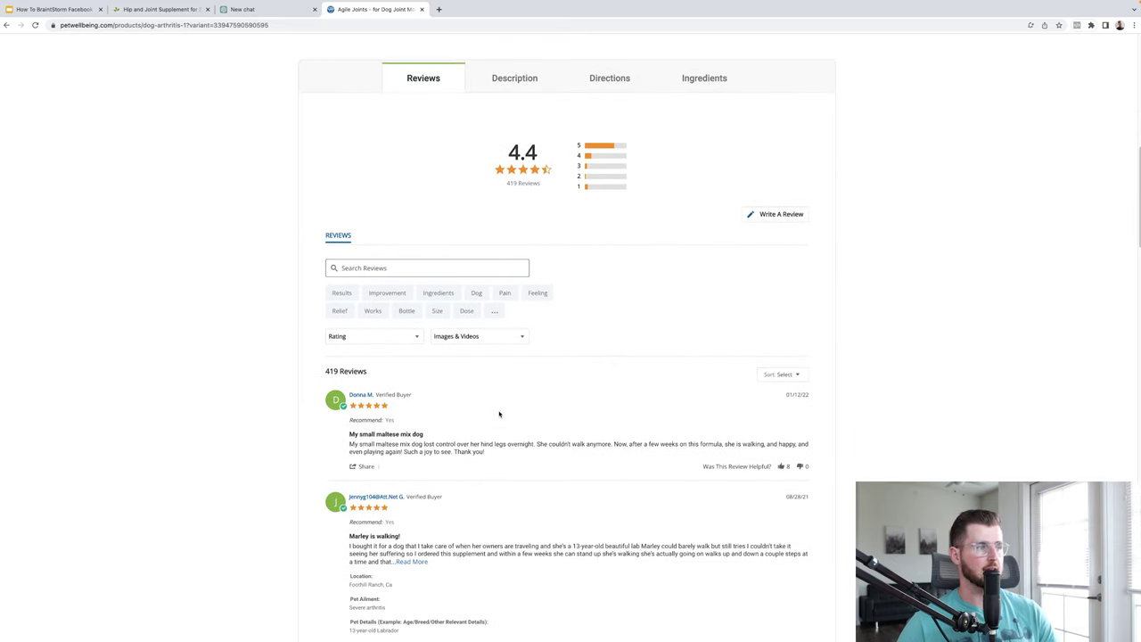
{"action": "scroll", "coordinate": [499, 414], "scroll_direction": "up", "scroll_amount": 3}
{"action": "left_click", "coordinate": [687, 218]}
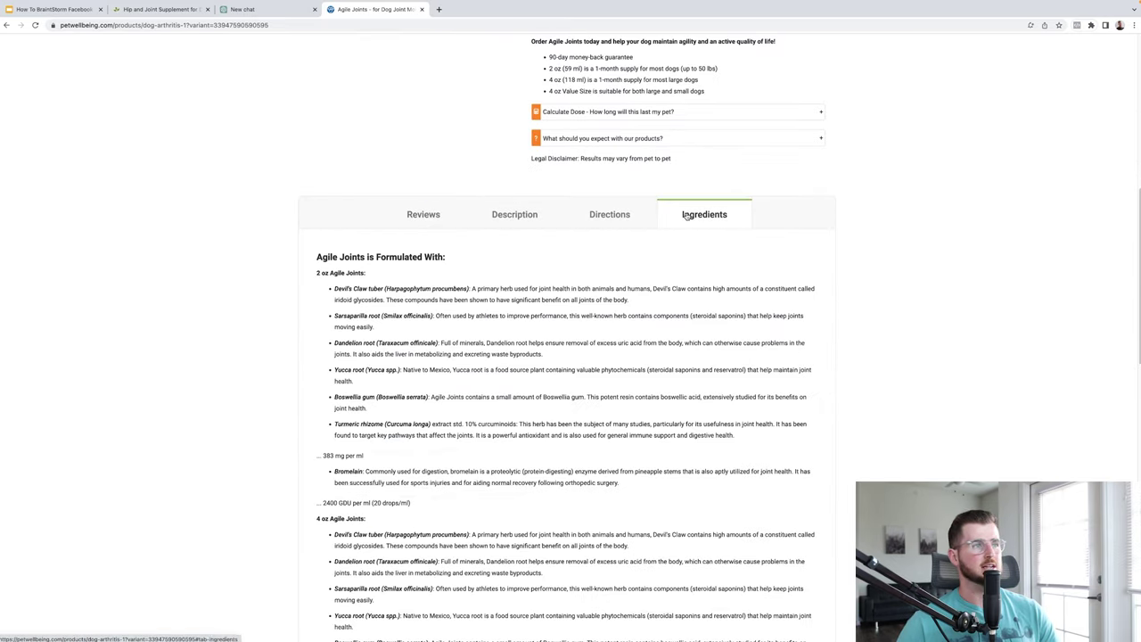
{"action": "left_click", "coordinate": [617, 221]}
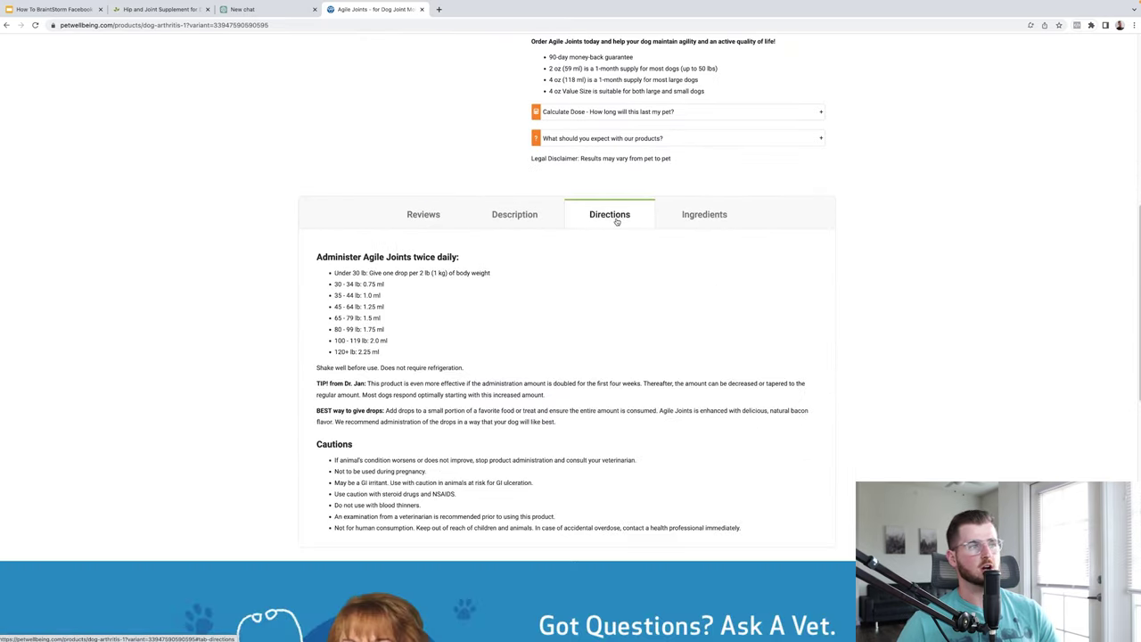
{"action": "left_click", "coordinate": [527, 223]}
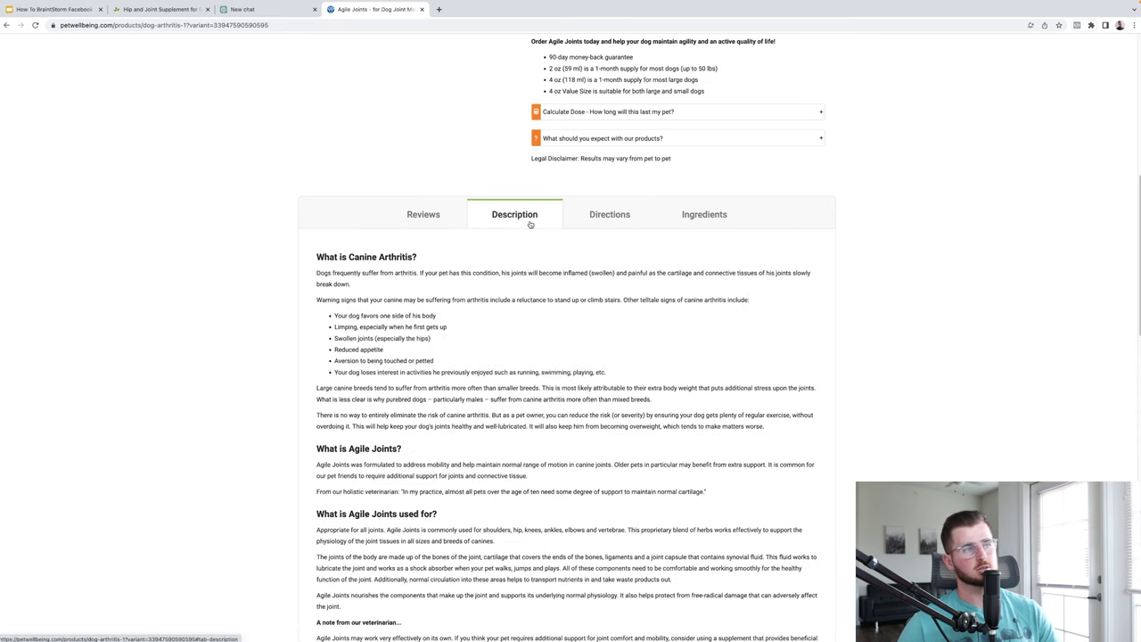
Read the customer reviews of Agile Joints for pet ailments, breeds and how long results took.
{"action": "left_click", "coordinate": [447, 225]}
{"action": "scroll", "coordinate": [403, 417], "scroll_direction": "down", "scroll_amount": 3}
{"action": "scroll", "coordinate": [403, 420], "scroll_direction": "down", "scroll_amount": 5}
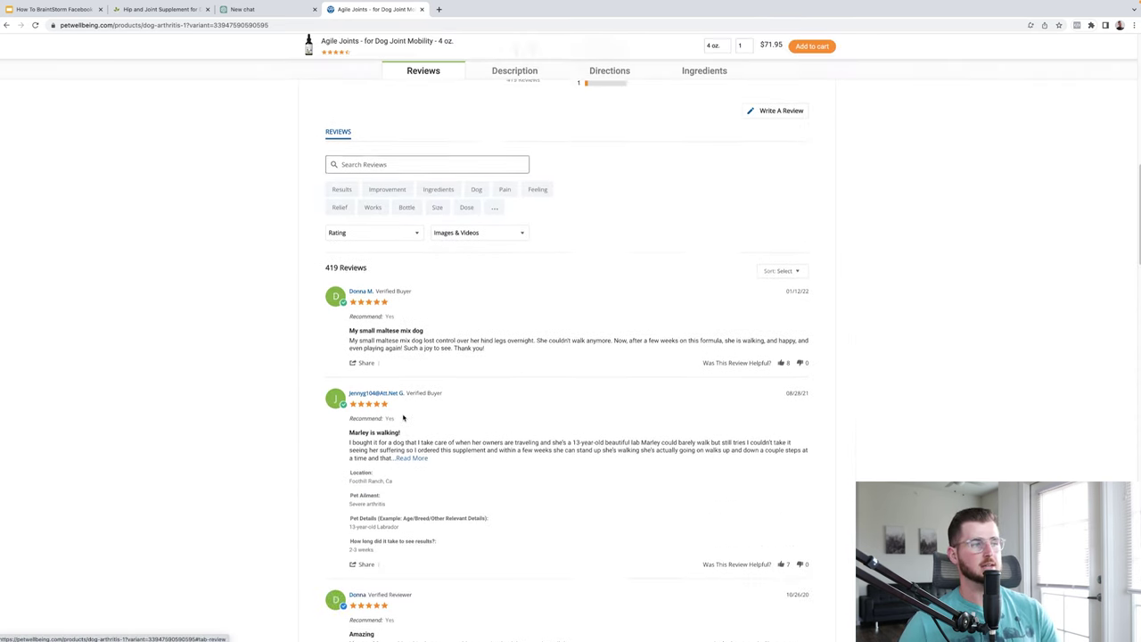
{"action": "scroll", "coordinate": [402, 418], "scroll_direction": "down", "scroll_amount": 6}
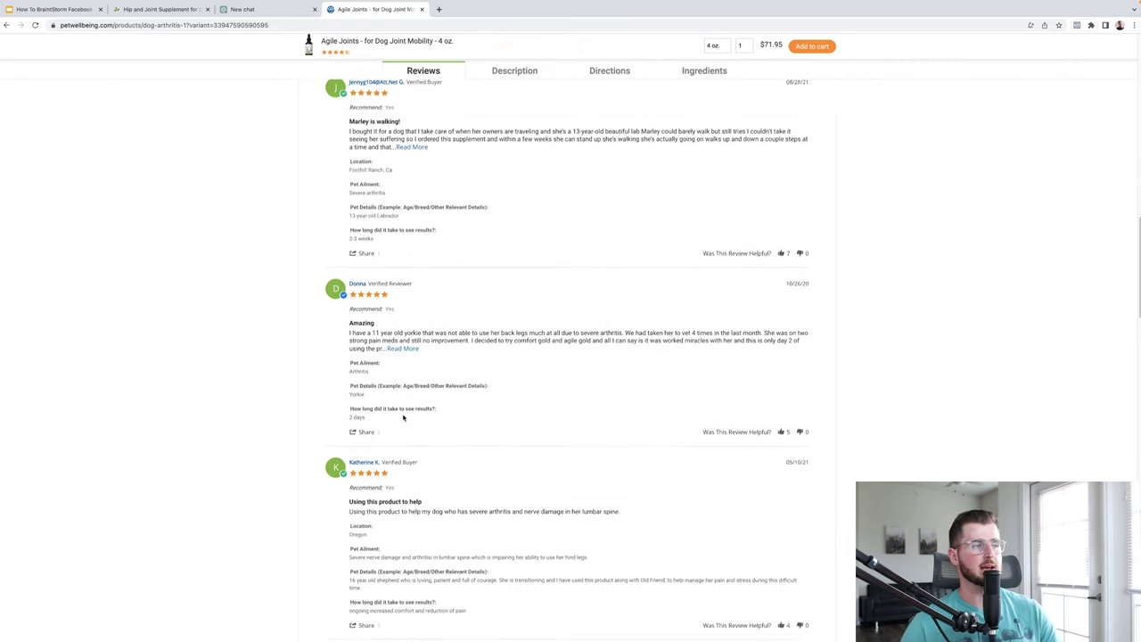
{"action": "scroll", "coordinate": [402, 418], "scroll_direction": "up", "scroll_amount": 4}
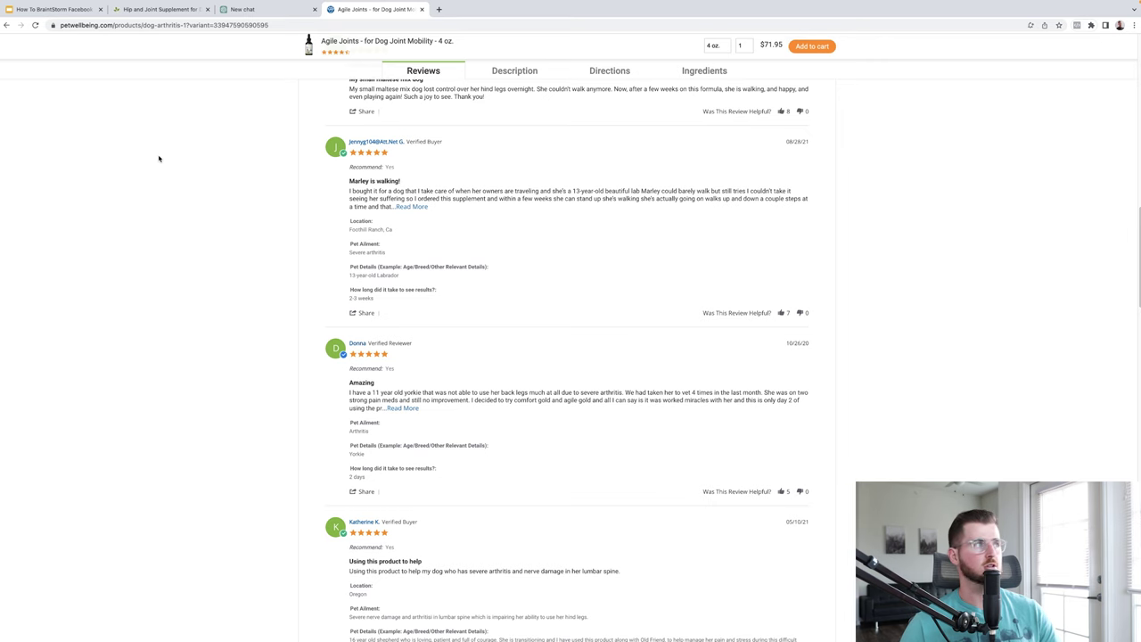
Return to the Google Slides presentation, revisit the Research and Competitors slides, and advance to the Amazon slide.
{"action": "left_click", "coordinate": [44, 9]}
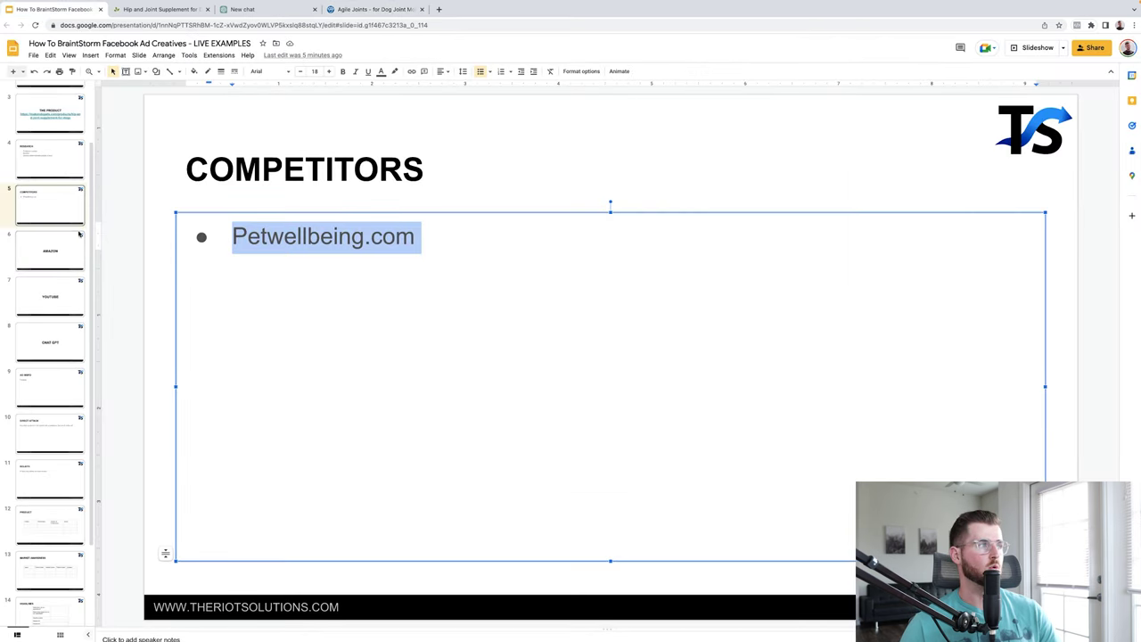
{"action": "left_click", "coordinate": [51, 160]}
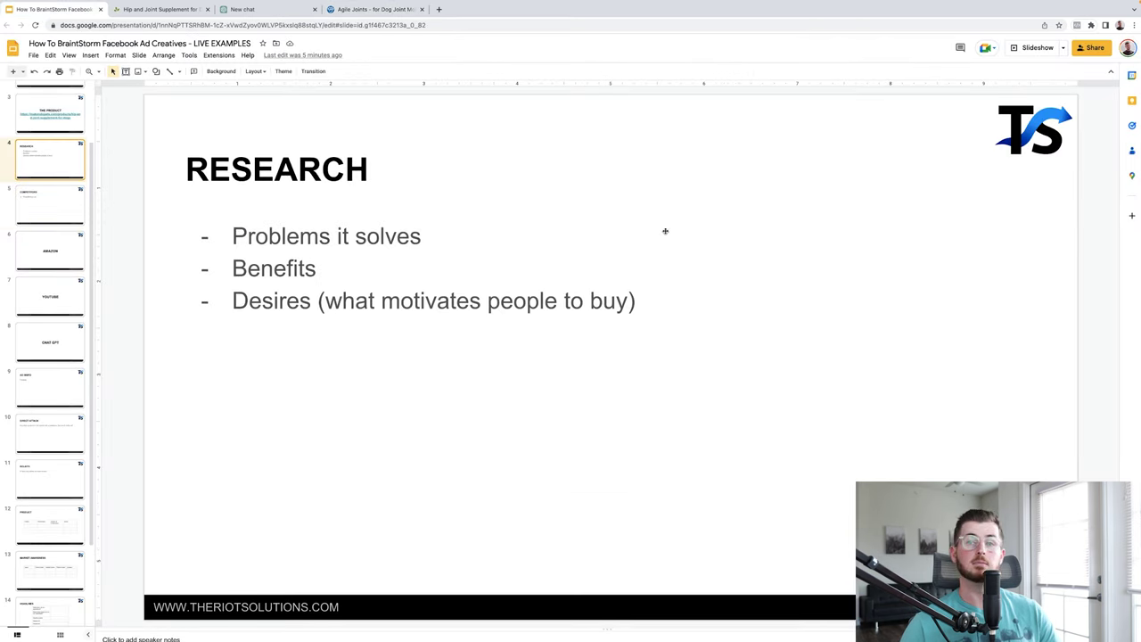
{"action": "left_click", "coordinate": [66, 225]}
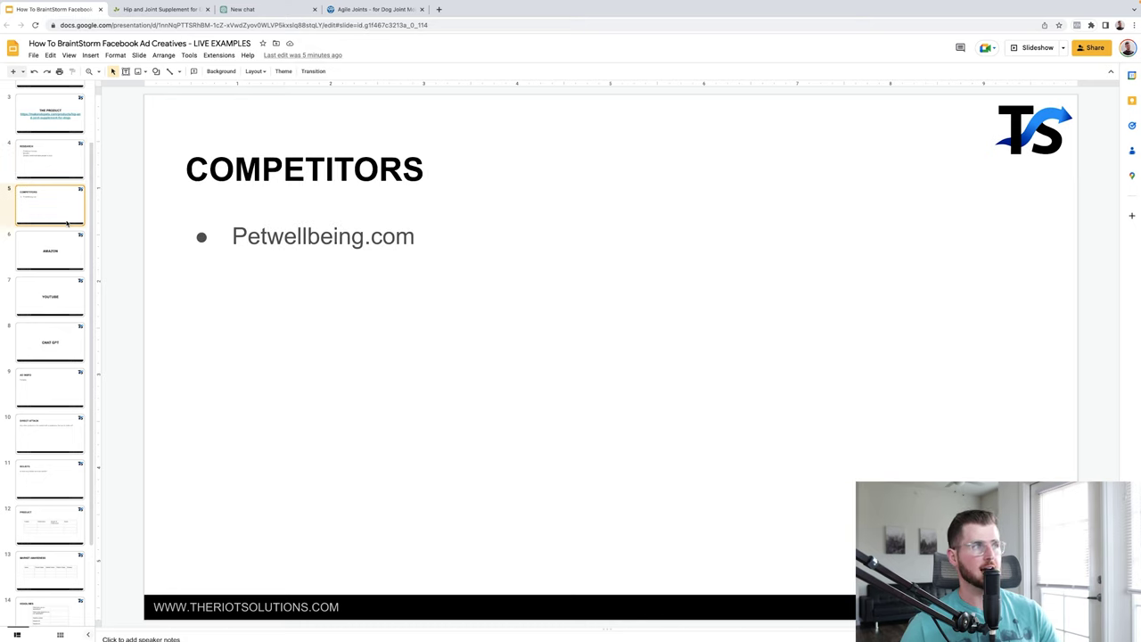
{"action": "left_click", "coordinate": [63, 256]}
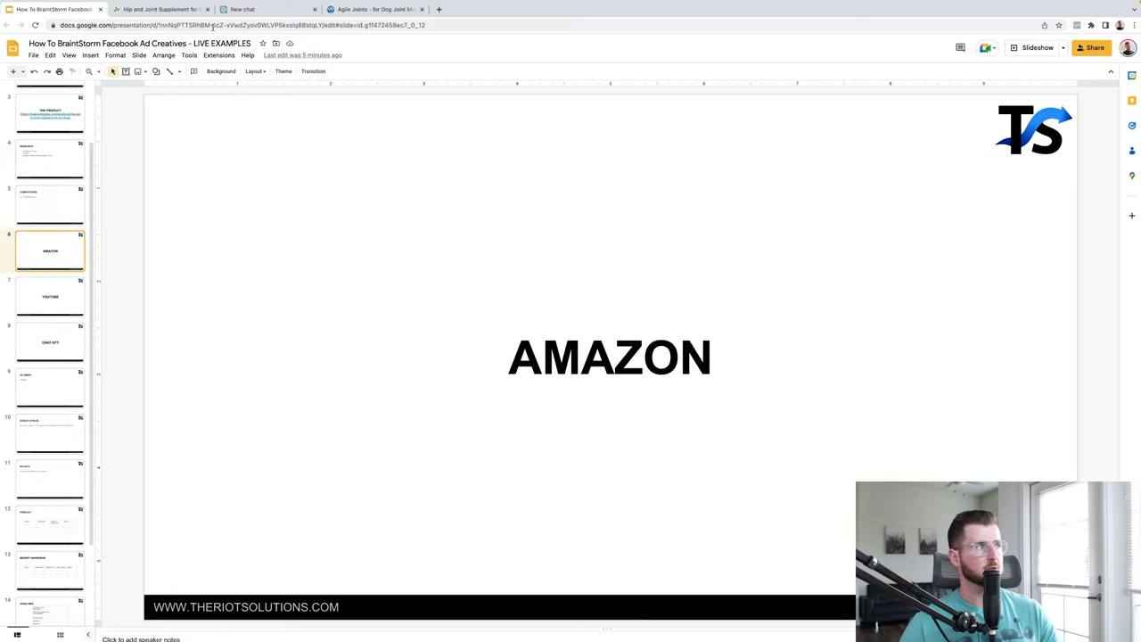
Open Amazon in the browser tab holding the Makondo Pets product page.
{"action": "left_click", "coordinate": [152, 10]}
{"action": "left_click", "coordinate": [156, 25]}
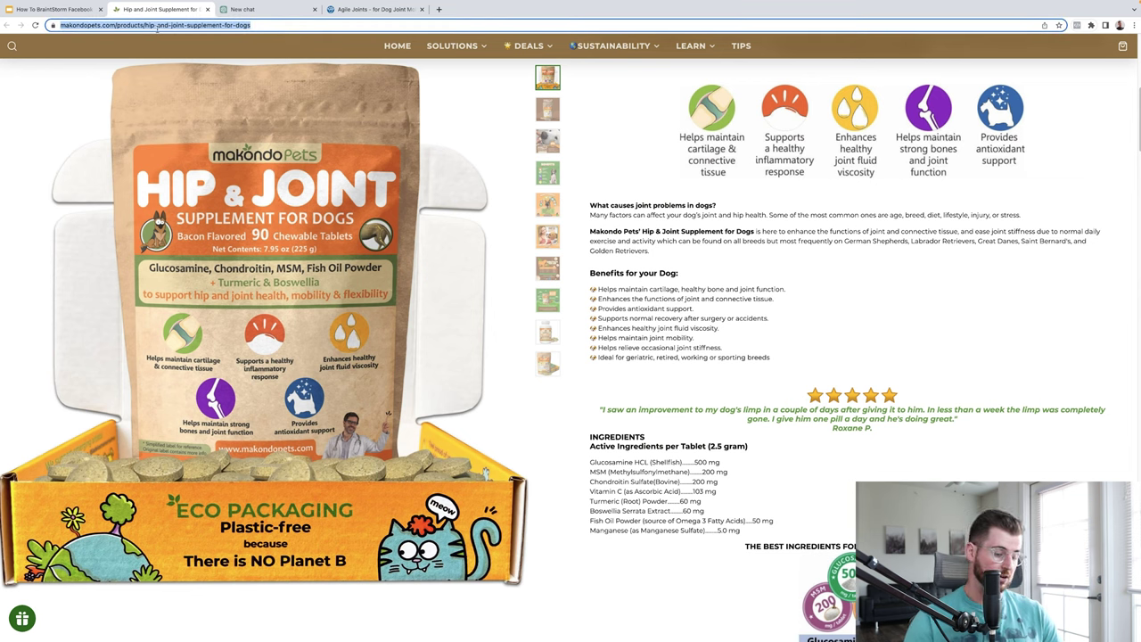
{"action": "type", "text": "amazon"}
{"action": "key", "text": "Return"}
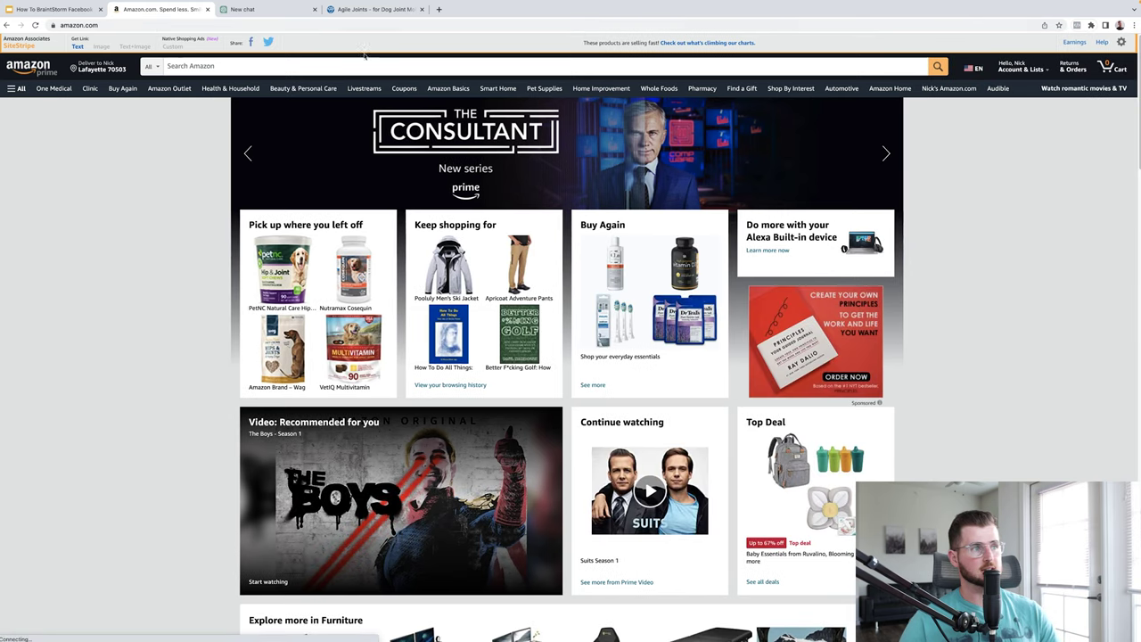
Search Amazon for "hip and joint supplement dogs" and skim the product results.
{"action": "mouse_move", "coordinate": [300, 2]}
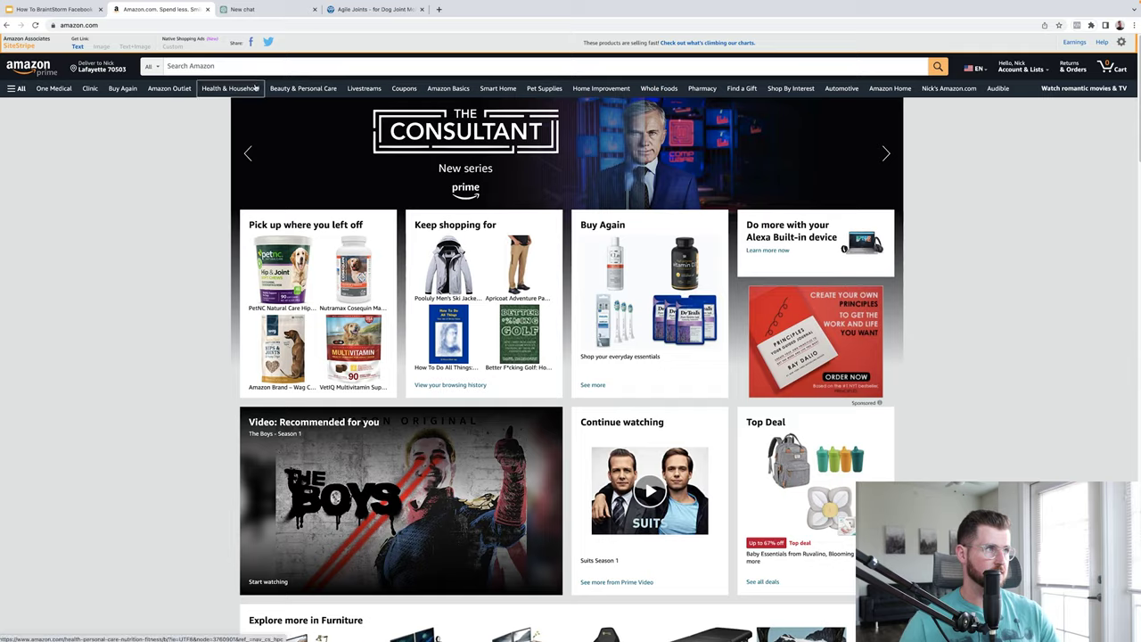
{"action": "left_click", "coordinate": [250, 69]}
{"action": "type", "text": "hips"}
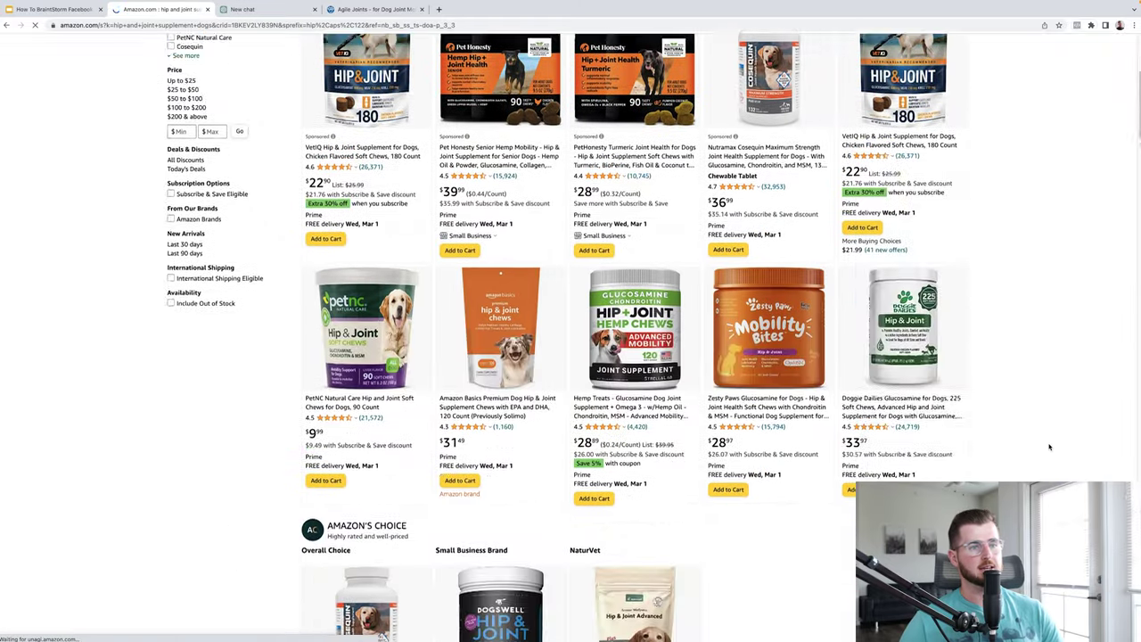
{"action": "scroll", "coordinate": [1049, 447], "scroll_direction": "down", "scroll_amount": 3}
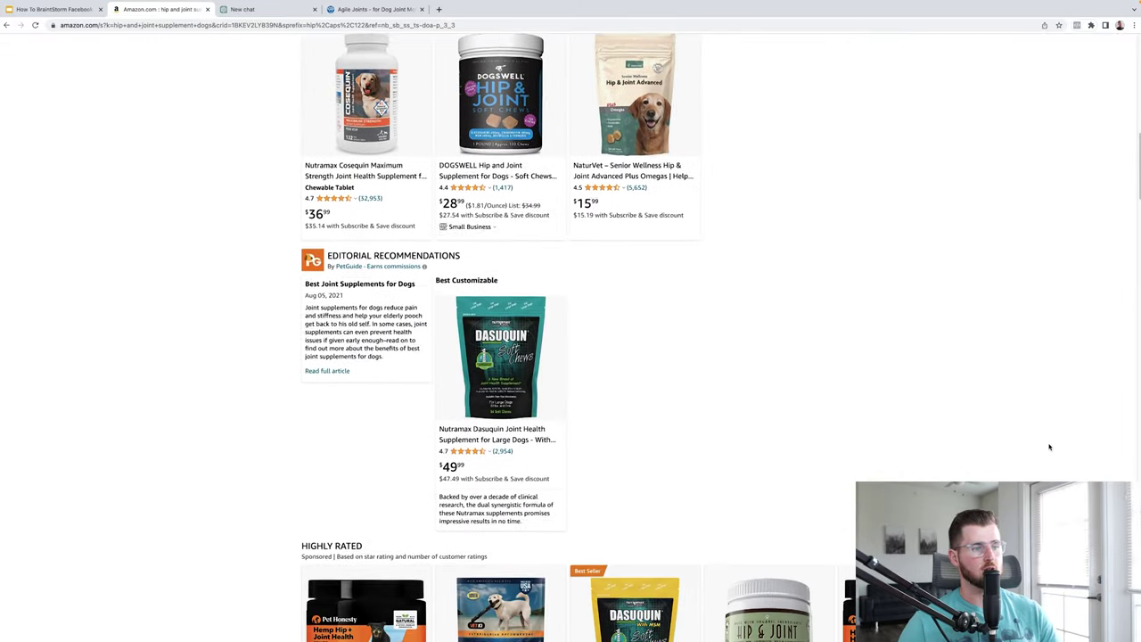
{"action": "scroll", "coordinate": [1049, 447], "scroll_direction": "up", "scroll_amount": 6}
{"action": "scroll", "coordinate": [1049, 446], "scroll_direction": "up", "scroll_amount": 5}
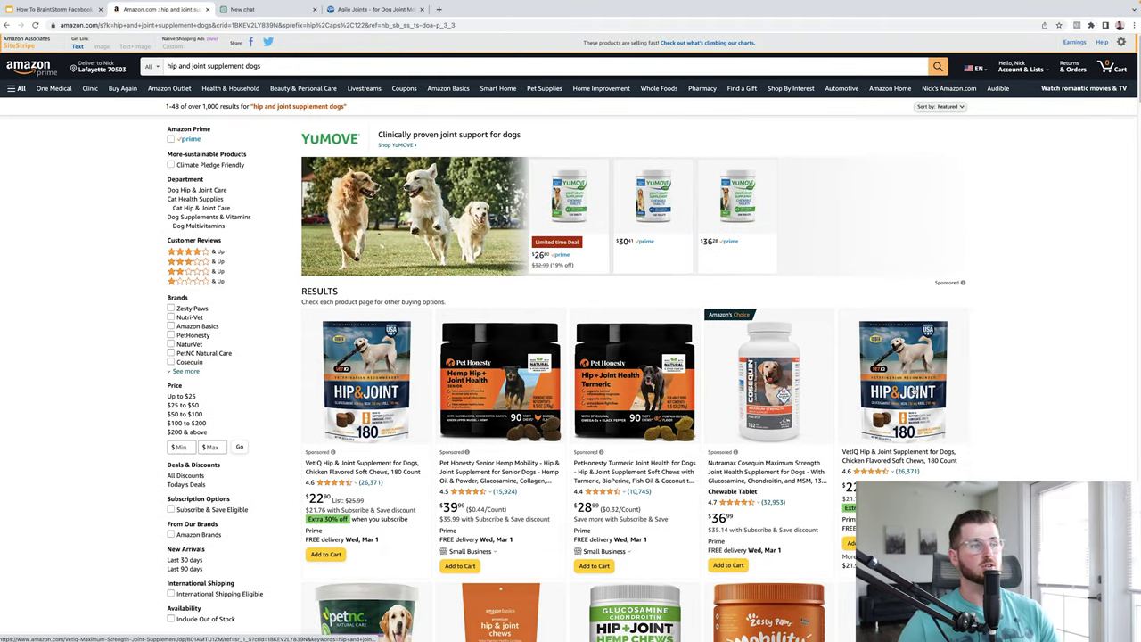
Open the VetIQ Hip & Joint Supplement for Dogs 180 Count listing and look through its gallery images.
{"action": "left_click", "coordinate": [913, 392]}
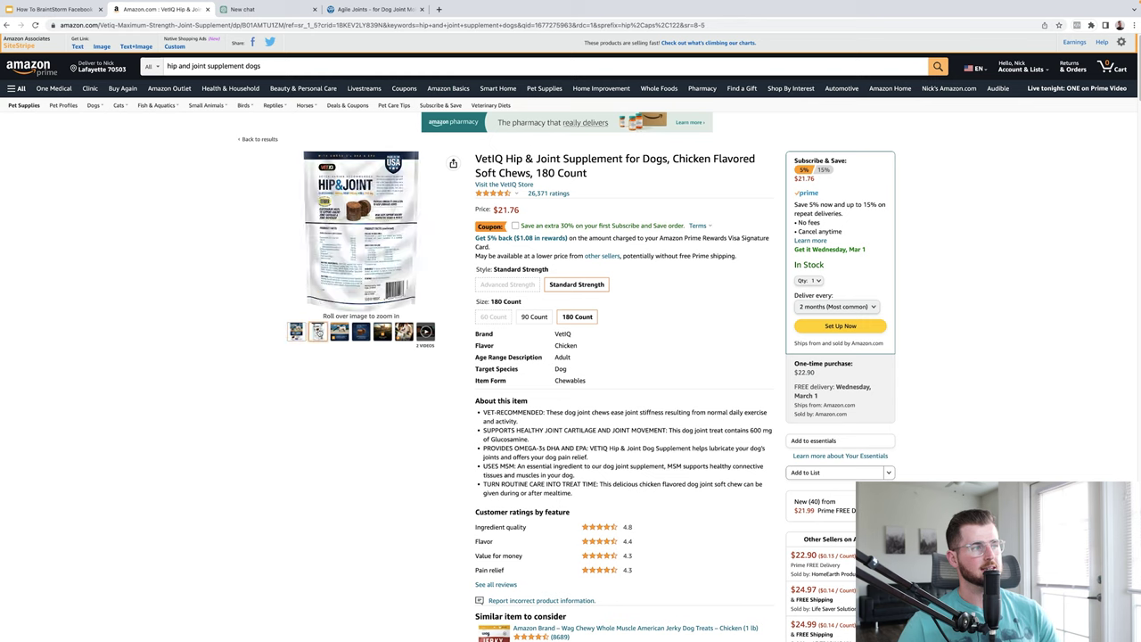
{"action": "mouse_move", "coordinate": [425, 331]}
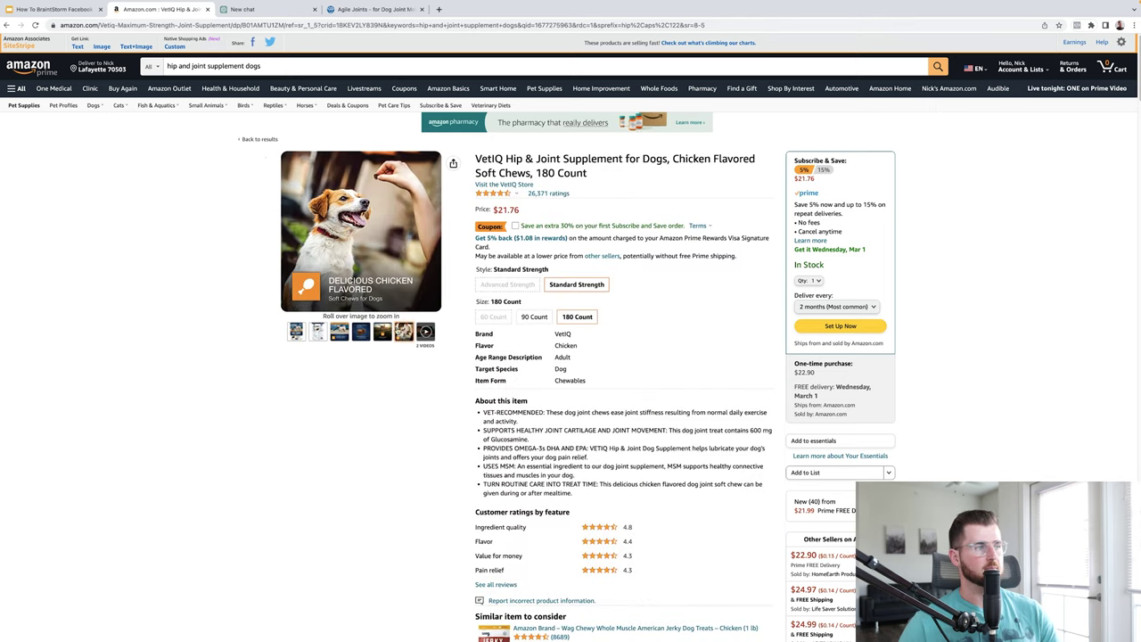
{"action": "scroll", "coordinate": [609, 417], "scroll_direction": "down", "scroll_amount": 1}
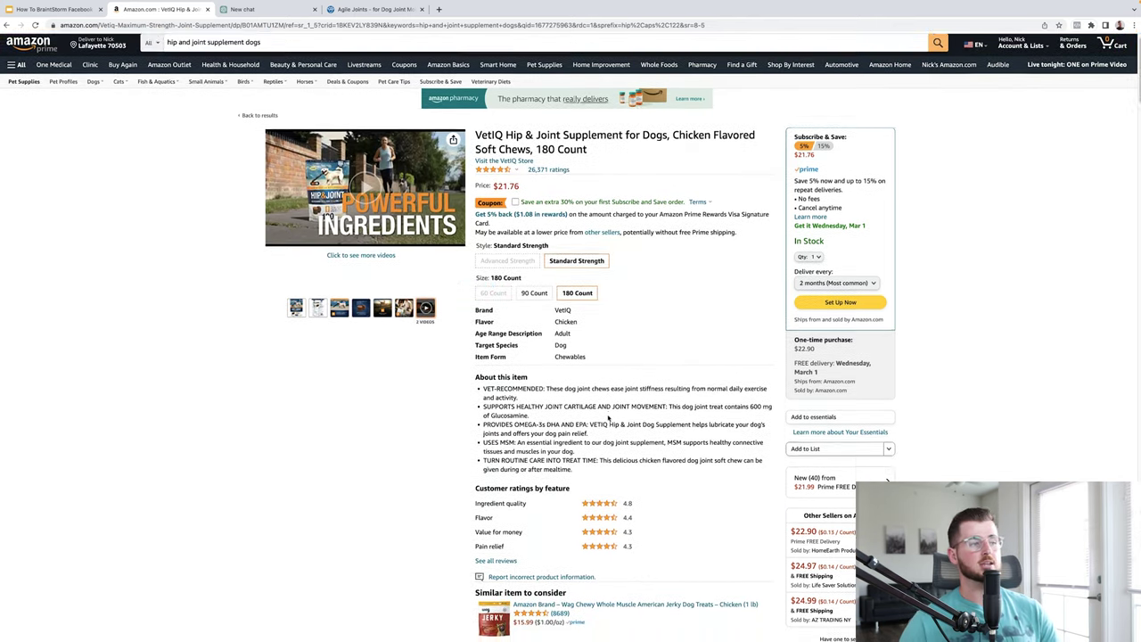
Examine the VetIQ listing's item bullets, feature ratings, manufacturer images and product description for benefits and selling points.
{"action": "scroll", "coordinate": [608, 416], "scroll_direction": "down", "scroll_amount": 10}
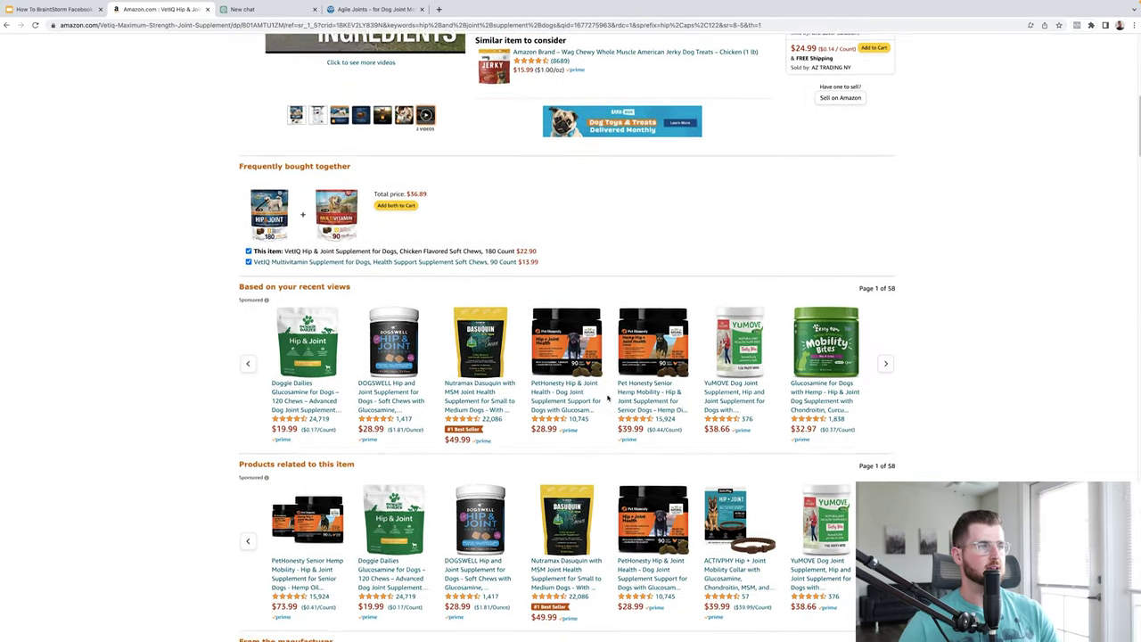
{"action": "scroll", "coordinate": [547, 359], "scroll_direction": "up", "scroll_amount": 10}
{"action": "scroll", "coordinate": [482, 375], "scroll_direction": "down", "scroll_amount": 4}
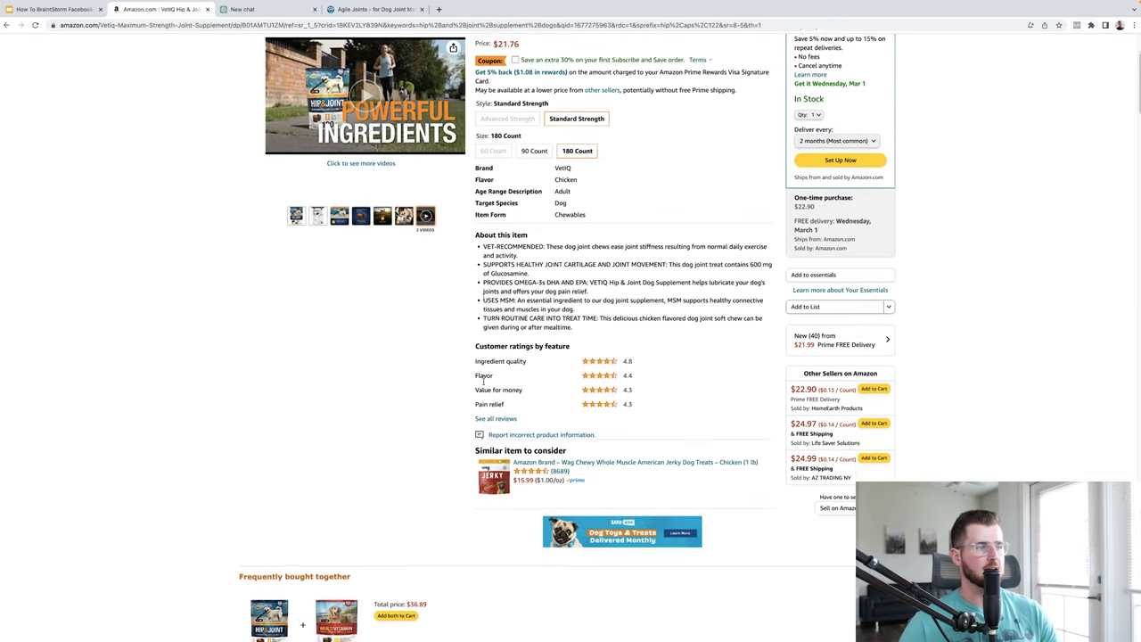
{"action": "scroll", "coordinate": [482, 363], "scroll_direction": "down", "scroll_amount": 9}
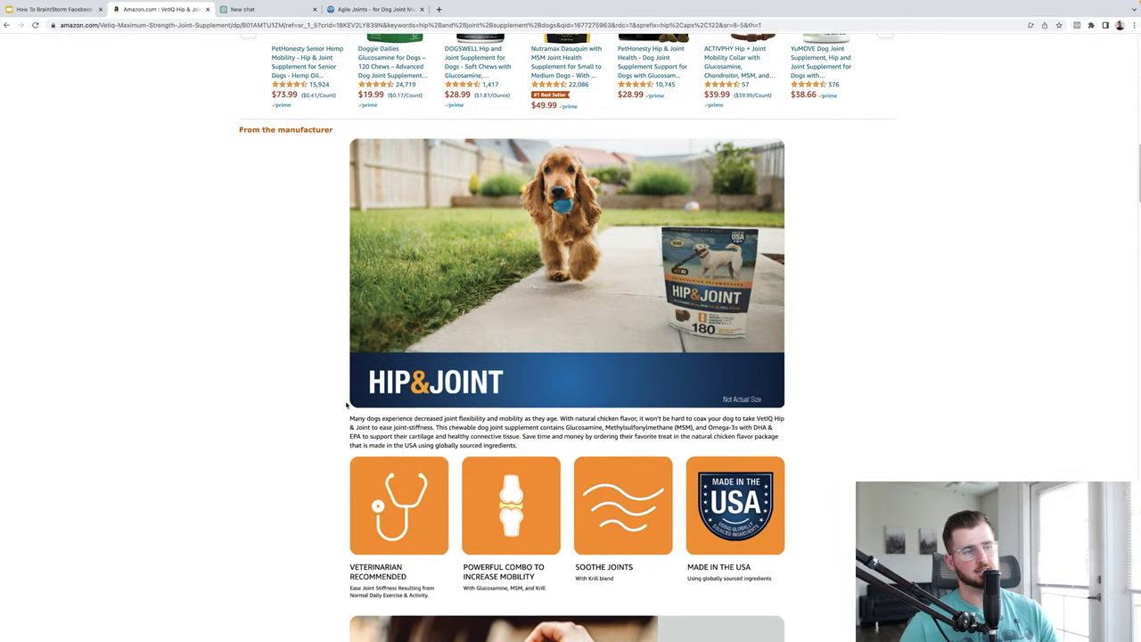
{"action": "scroll", "coordinate": [347, 405], "scroll_direction": "down", "scroll_amount": 1}
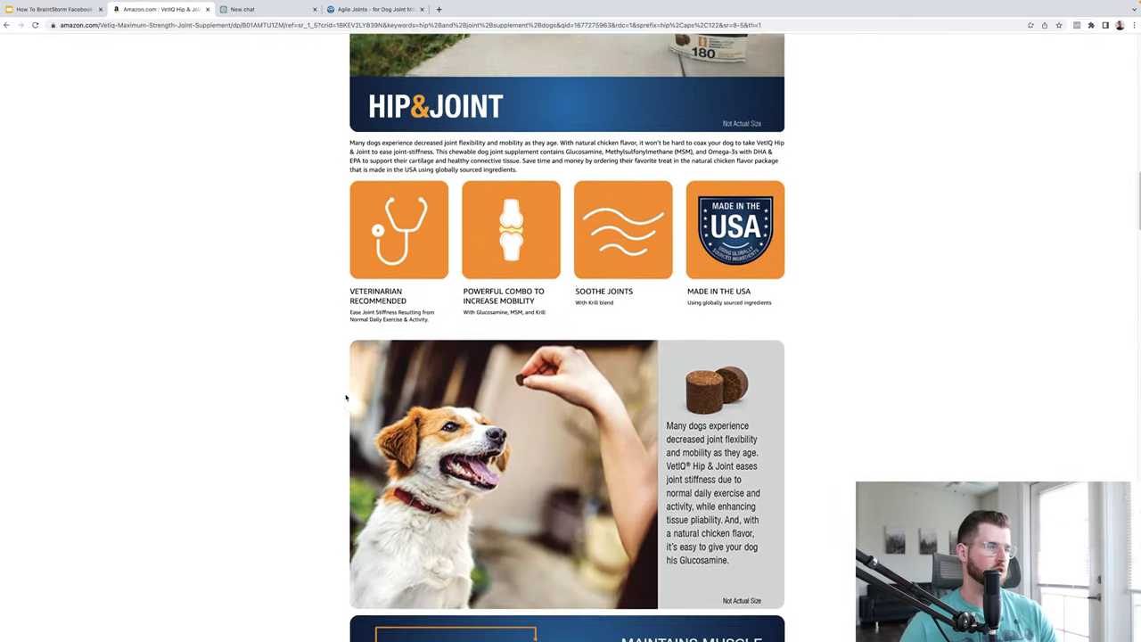
{"action": "scroll", "coordinate": [346, 399], "scroll_direction": "down", "scroll_amount": 9}
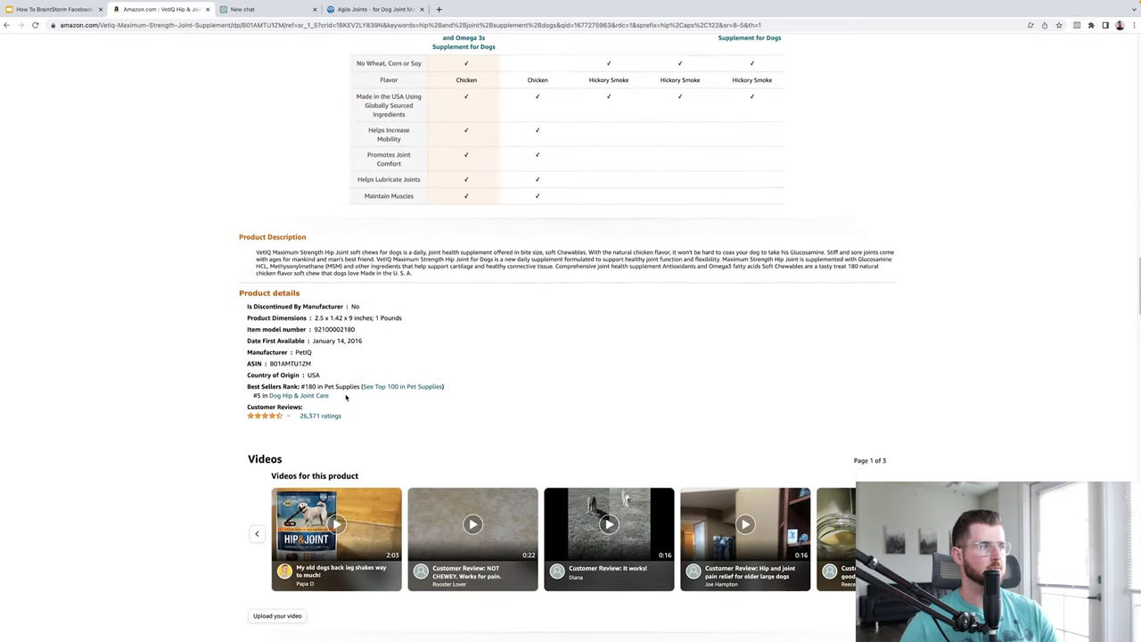
{"action": "scroll", "coordinate": [346, 398], "scroll_direction": "down", "scroll_amount": 4}
{"action": "scroll", "coordinate": [346, 398], "scroll_direction": "up", "scroll_amount": 8}
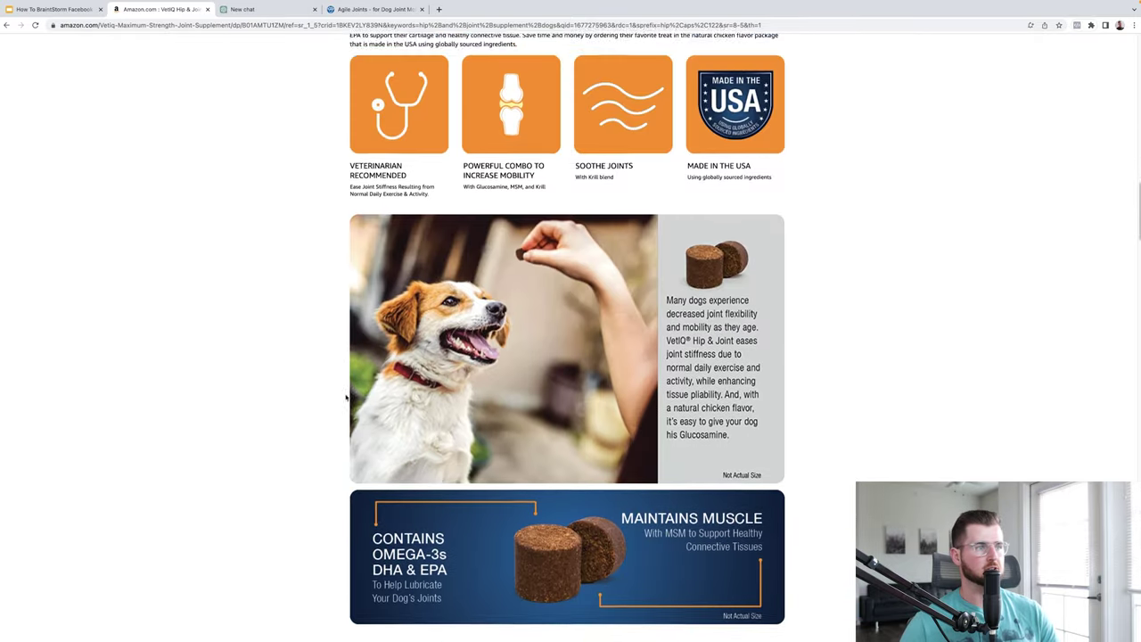
{"action": "scroll", "coordinate": [346, 398], "scroll_direction": "up", "scroll_amount": 3}
{"action": "scroll", "coordinate": [345, 397], "scroll_direction": "down", "scroll_amount": 2}
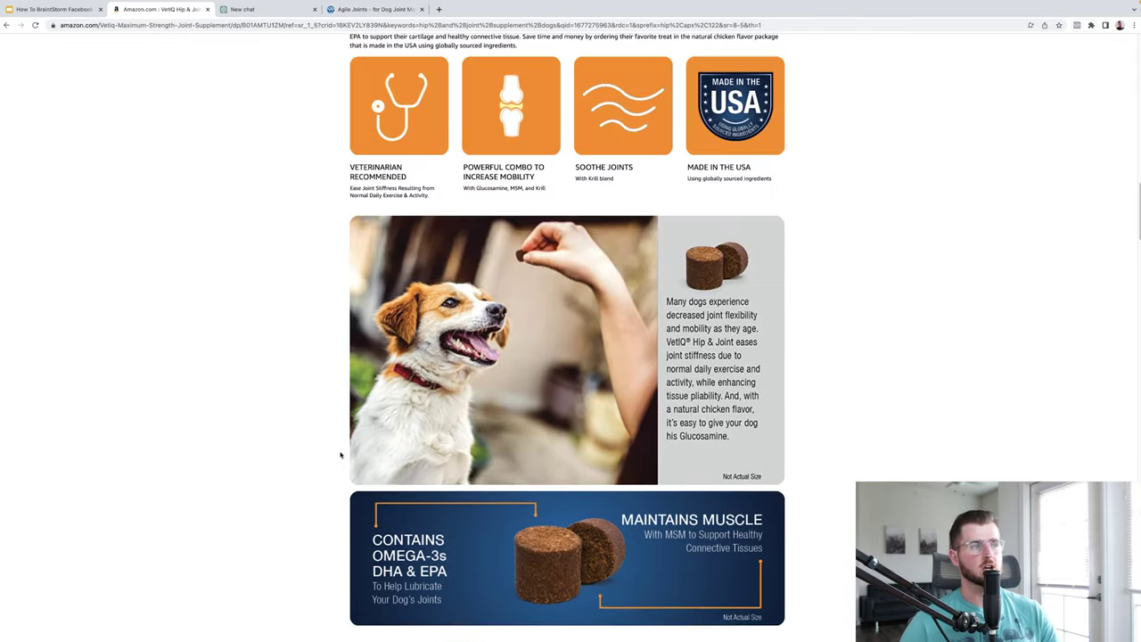
{"action": "scroll", "coordinate": [339, 454], "scroll_direction": "up", "scroll_amount": 20}
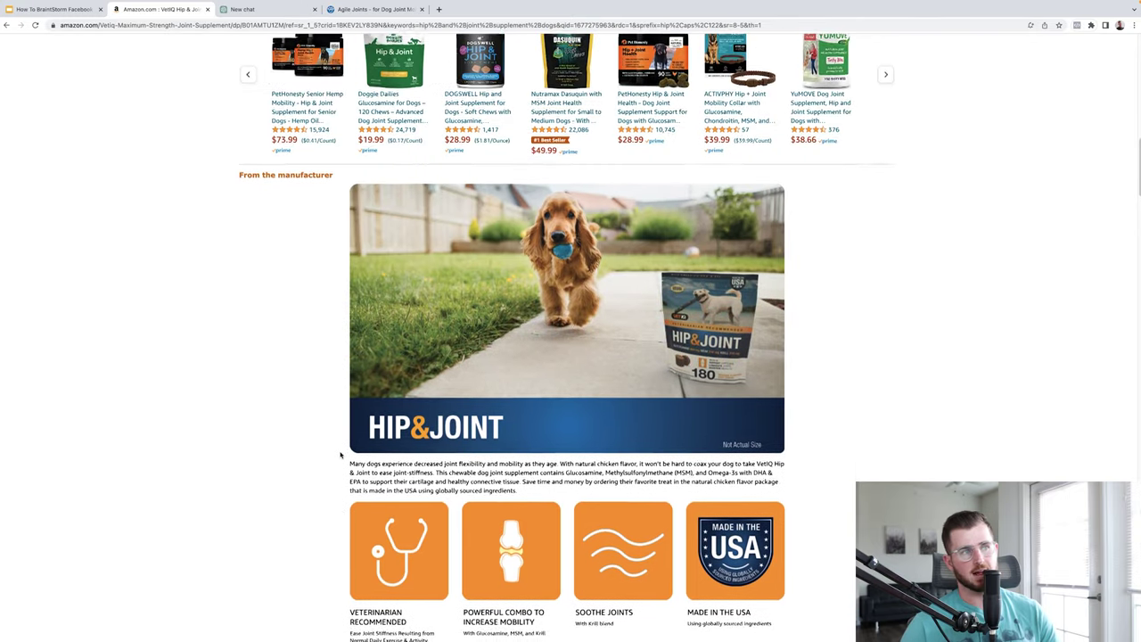
{"action": "scroll", "coordinate": [340, 454], "scroll_direction": "down", "scroll_amount": 5}
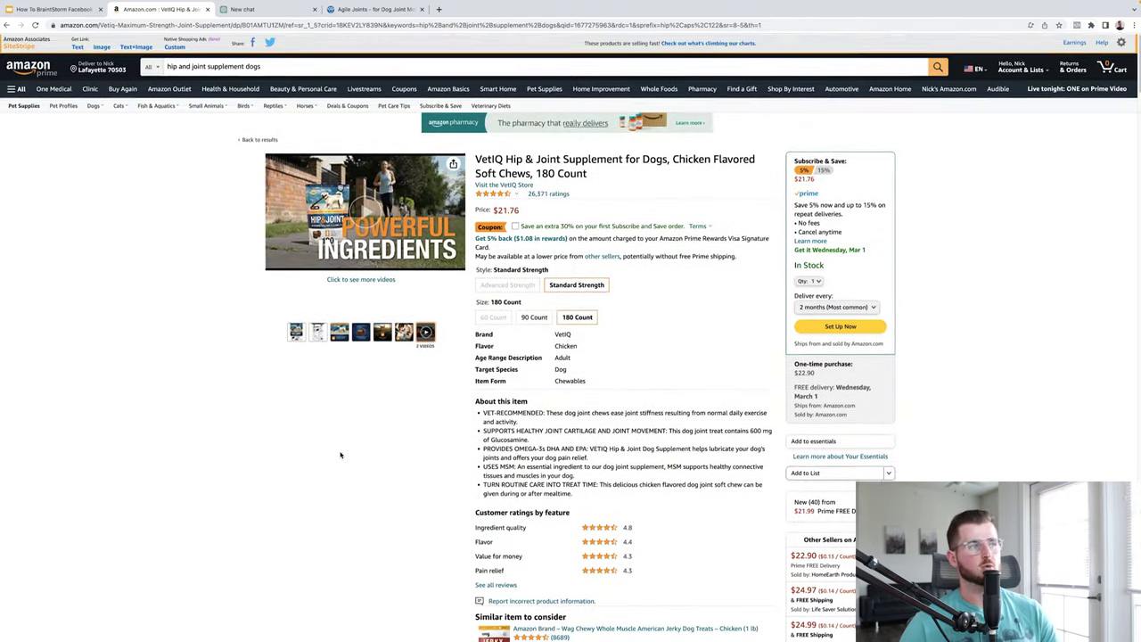
Go to the VetIQ listing's customer reviews and show only the 1 star reviews.
{"action": "scroll", "coordinate": [337, 330], "scroll_direction": "down", "scroll_amount": 16}
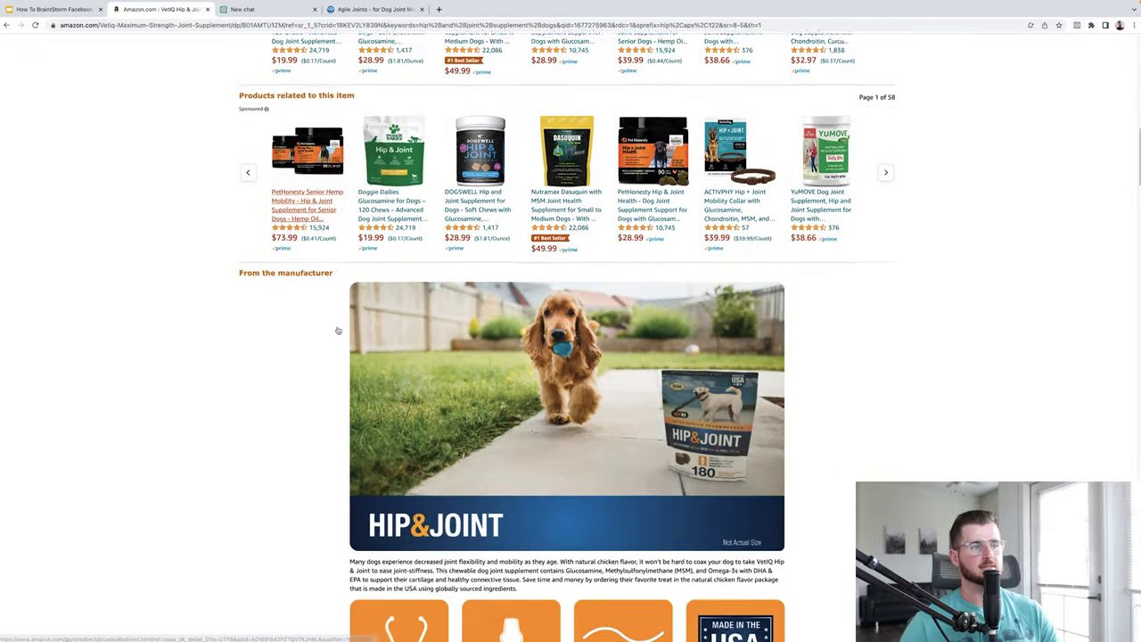
{"action": "scroll", "coordinate": [338, 330], "scroll_direction": "down", "scroll_amount": 15}
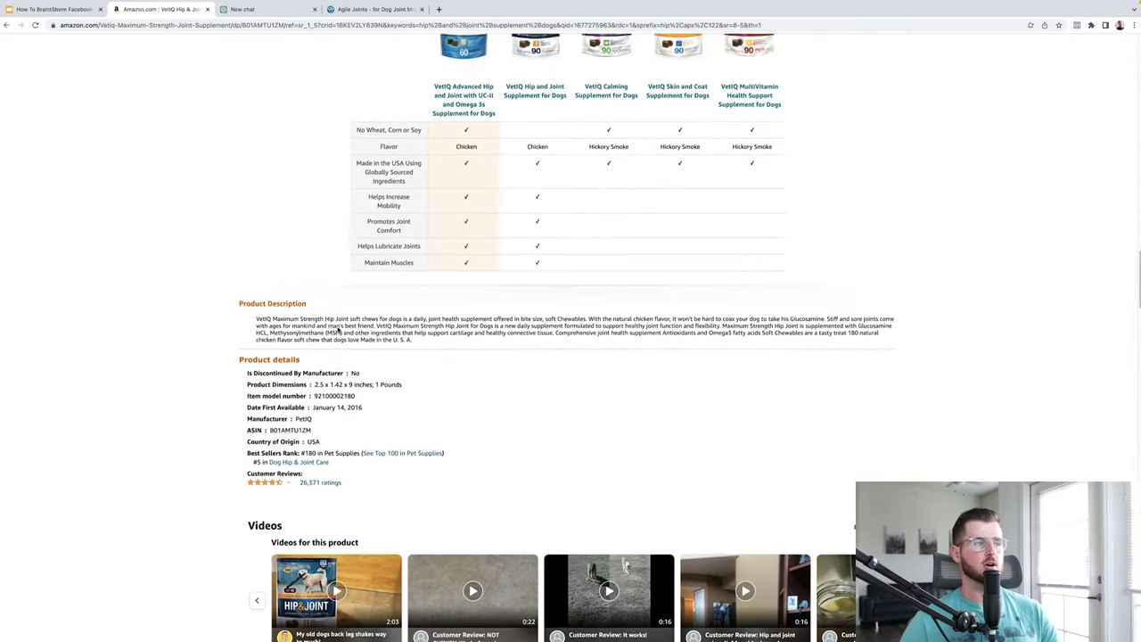
{"action": "scroll", "coordinate": [338, 330], "scroll_direction": "down", "scroll_amount": 7}
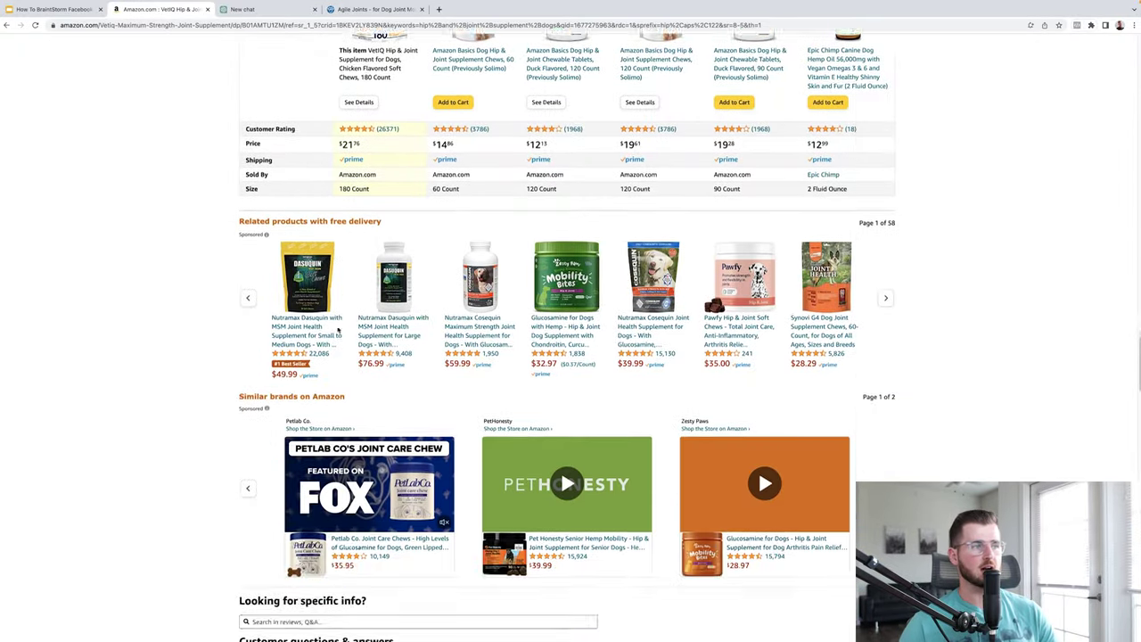
{"action": "scroll", "coordinate": [338, 329], "scroll_direction": "down", "scroll_amount": 6}
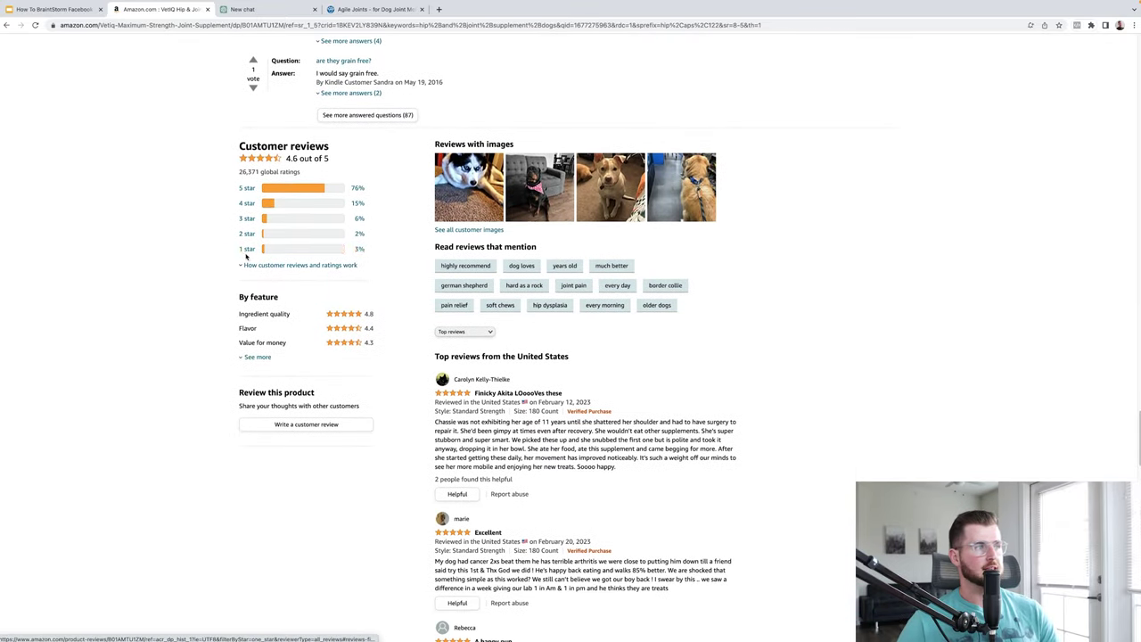
{"action": "left_click", "coordinate": [245, 250]}
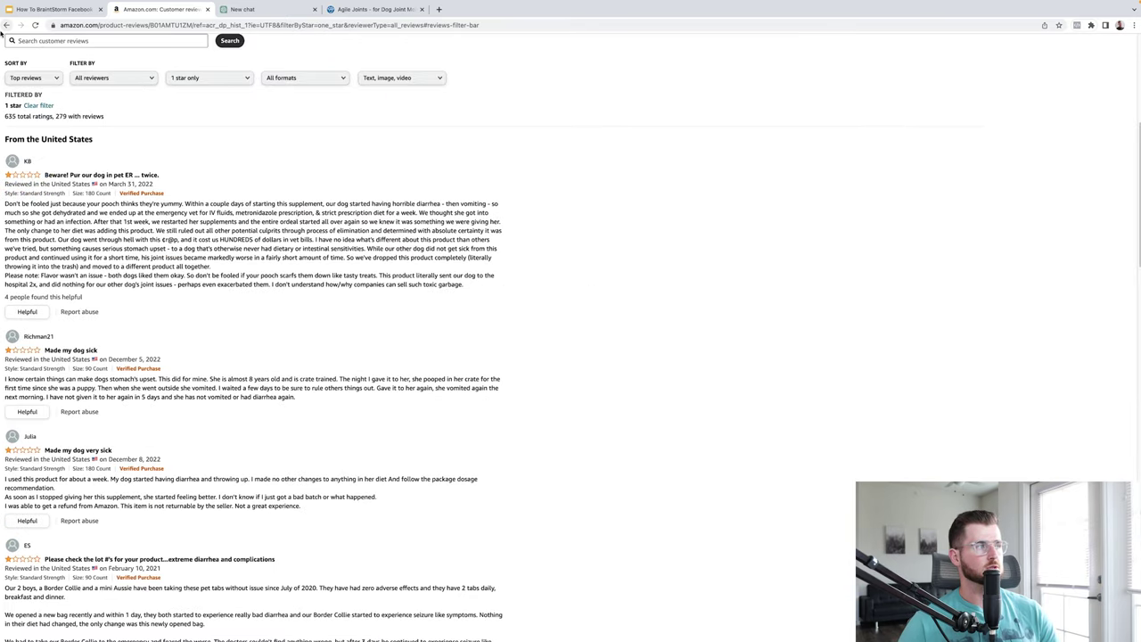
Return from the VetIQ 1 star reviews to the Amazon search results for dog hip and joint supplements.
{"action": "left_click", "coordinate": [6, 25]}
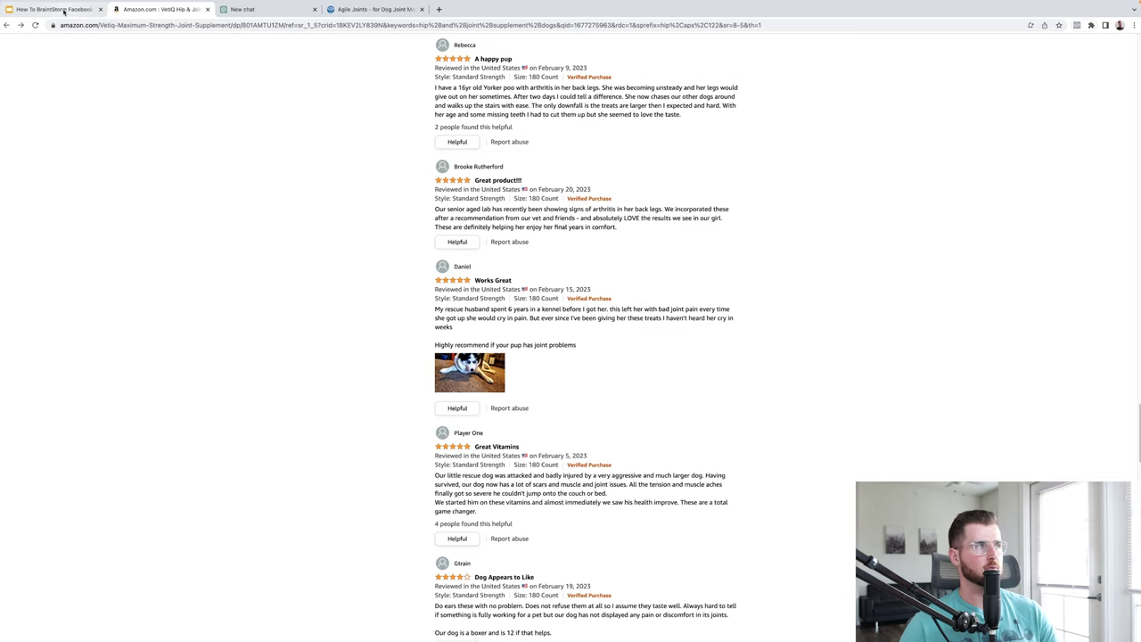
{"action": "left_click", "coordinate": [6, 25]}
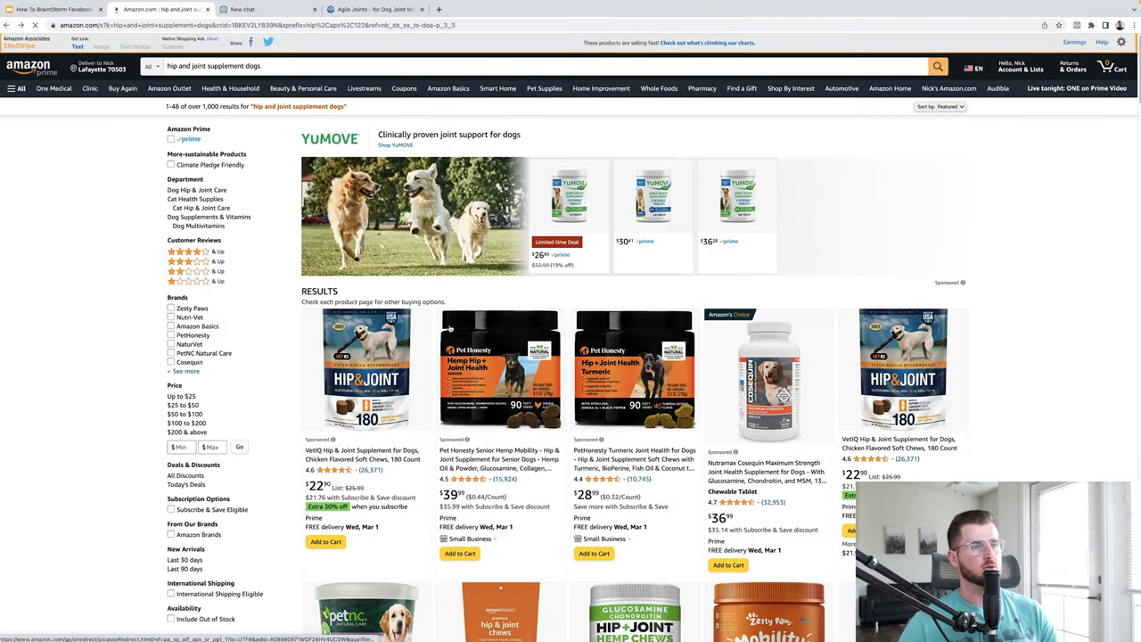
{"action": "scroll", "coordinate": [449, 333], "scroll_direction": "down", "scroll_amount": 5}
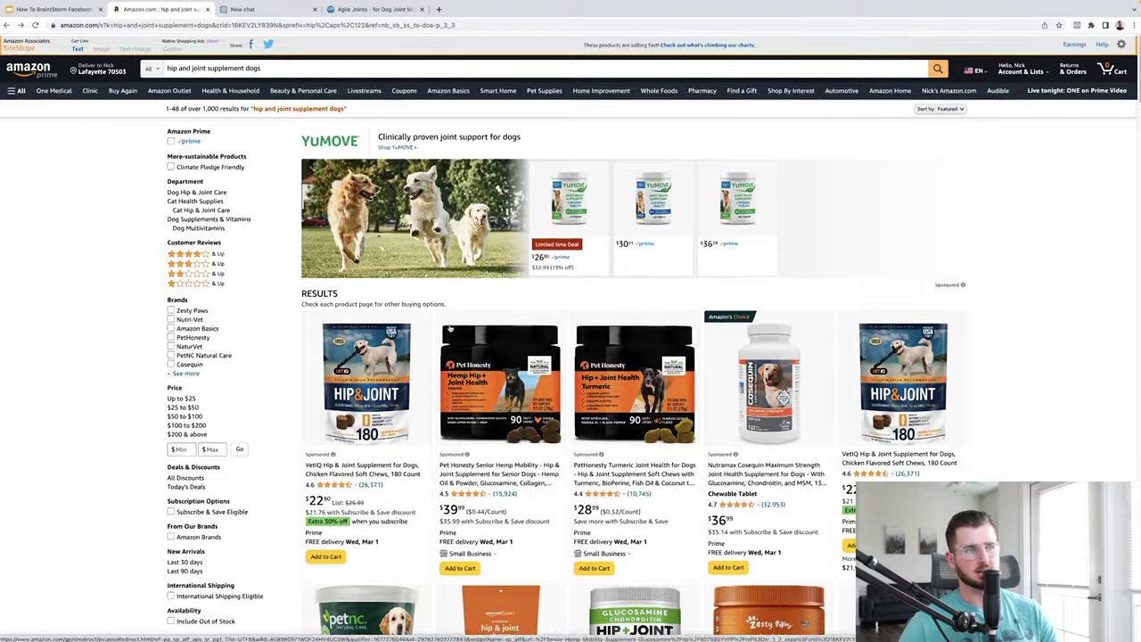
{"action": "scroll", "coordinate": [449, 333], "scroll_direction": "down", "scroll_amount": 10}
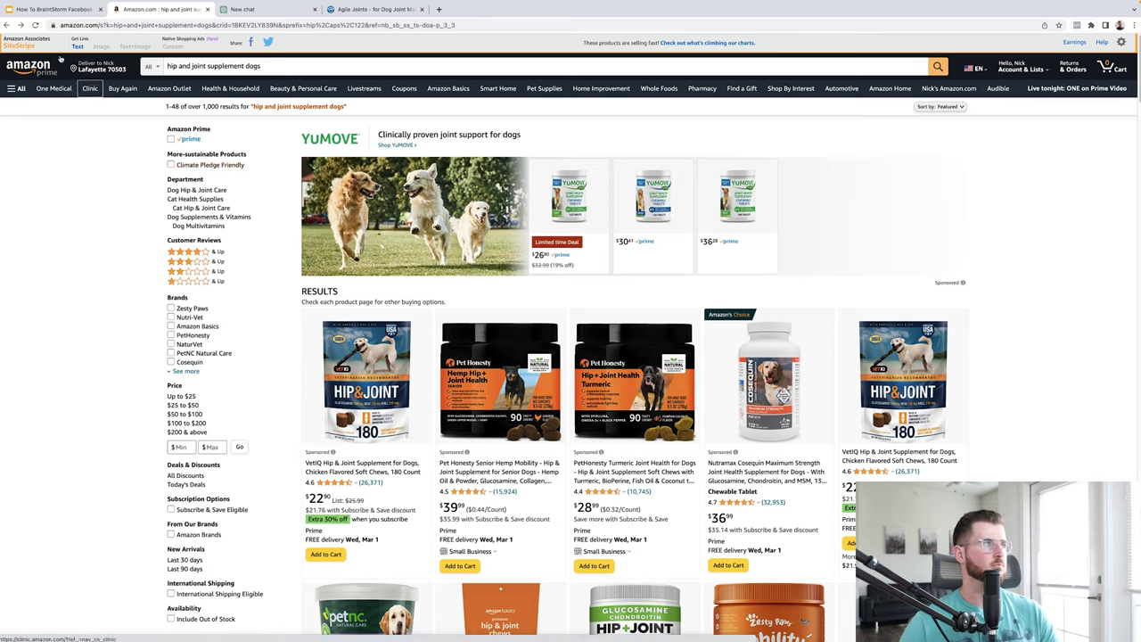
Switch to the Google Slides presentation, show the YOUTUBE slide, and return to the Amazon results.
{"action": "left_click", "coordinate": [56, 10]}
{"action": "left_click", "coordinate": [59, 294]}
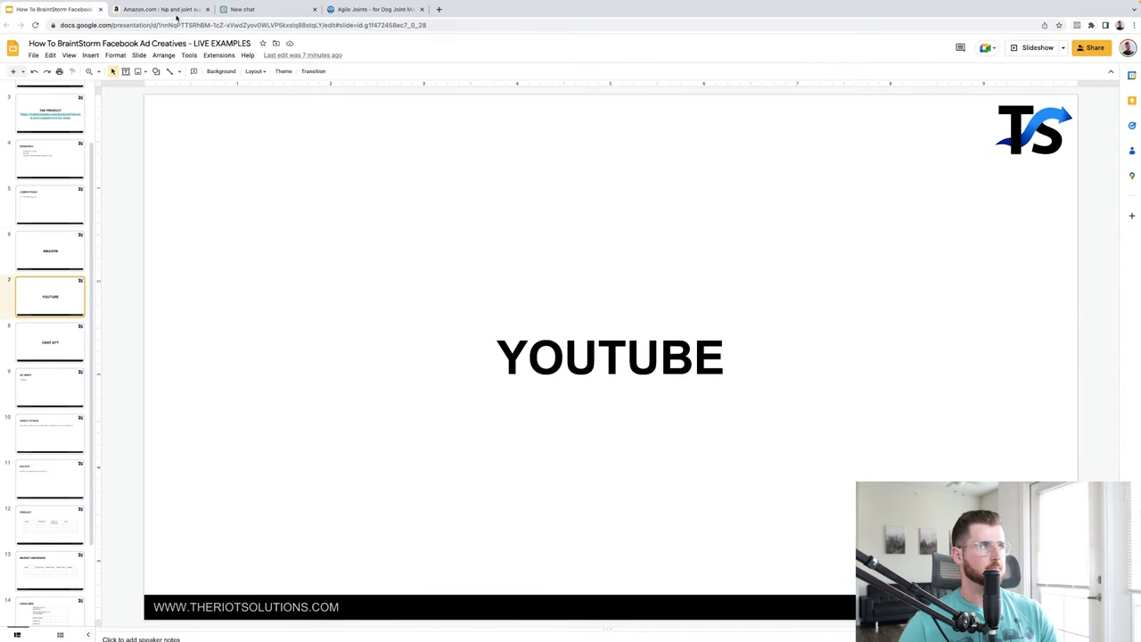
{"action": "left_click", "coordinate": [169, 10]}
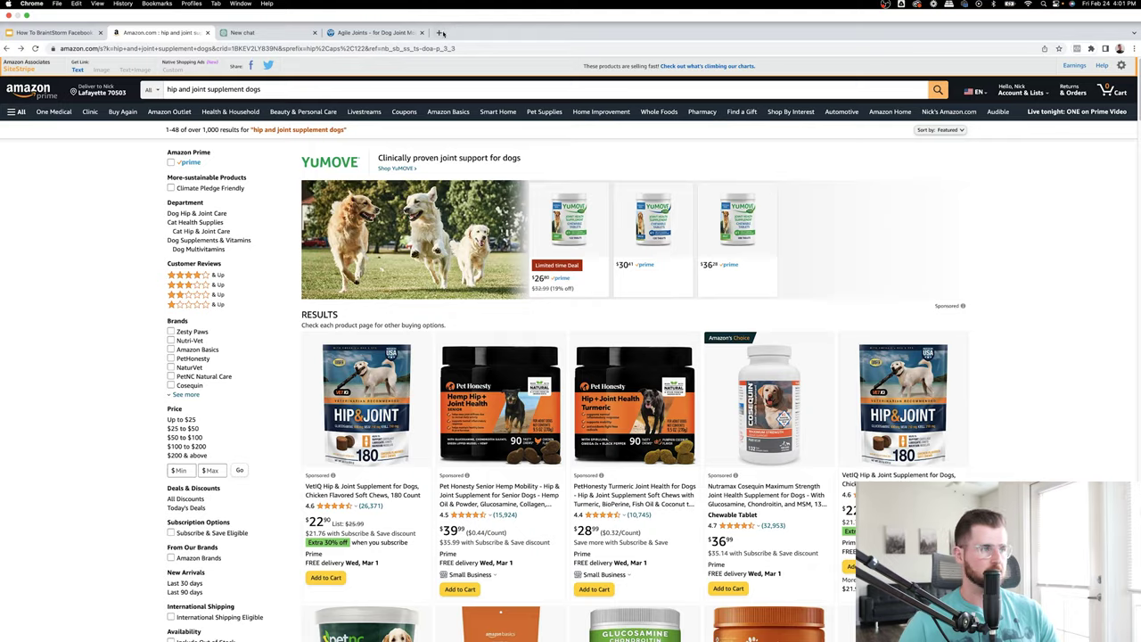
Open YouTube in a new browser tab and search it for "hip and joint supplements for dogs".
{"action": "left_click", "coordinate": [438, 10]}
{"action": "type", "text": "yo"}
{"action": "key", "text": "Return"}
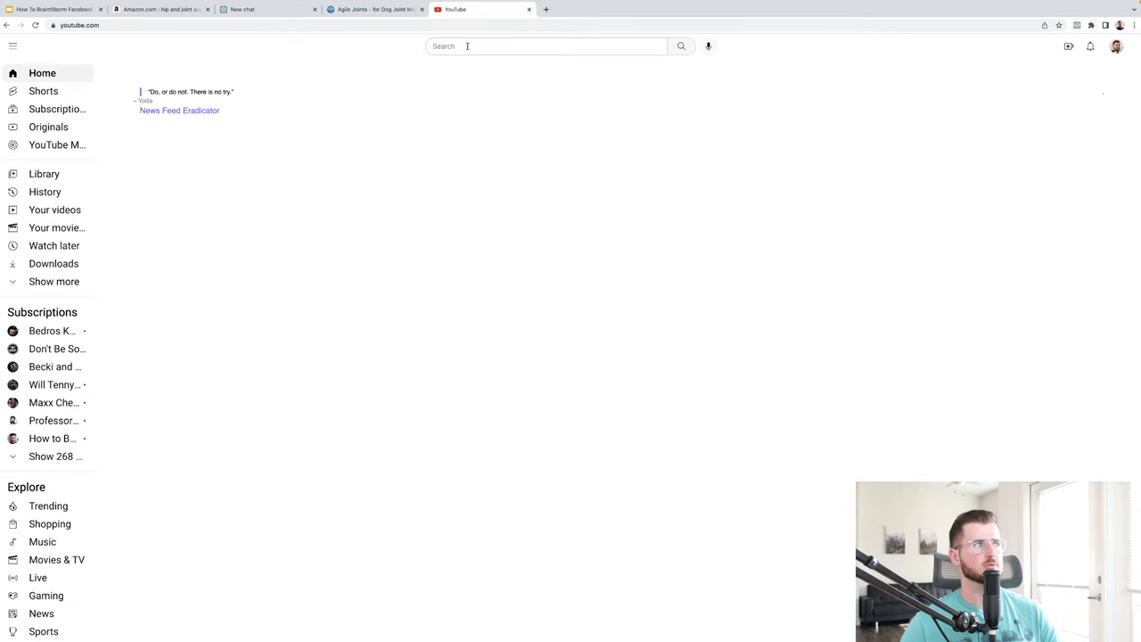
{"action": "left_click", "coordinate": [467, 46]}
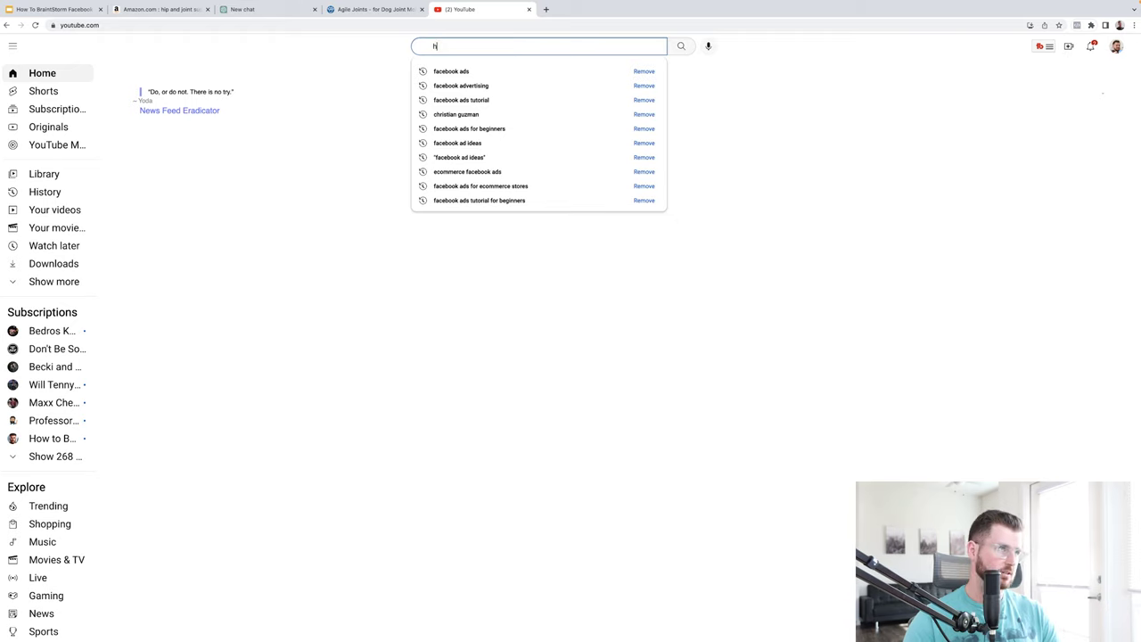
{"action": "type", "text": "hips and joint"}
{"action": "key", "text": "Down"}
{"action": "key", "text": "Return"}
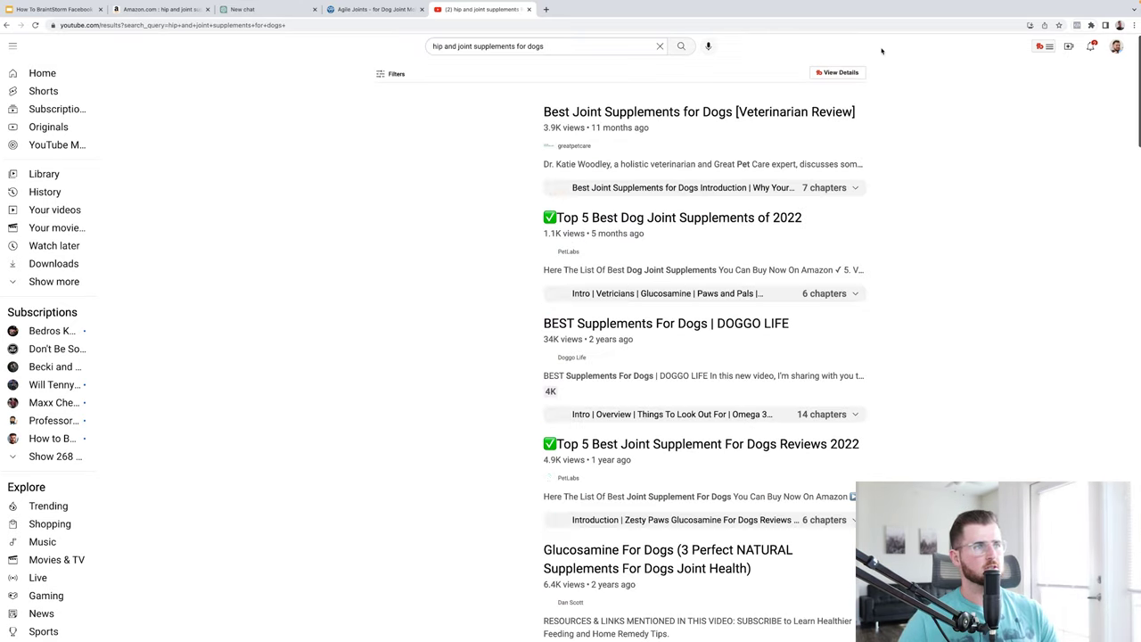
Skim the YouTube results, open the "Top 5 Best Joint Supplement For Dogs Reviews 2022" video and pause it.
{"action": "scroll", "coordinate": [1069, 396], "scroll_direction": "down", "scroll_amount": 10}
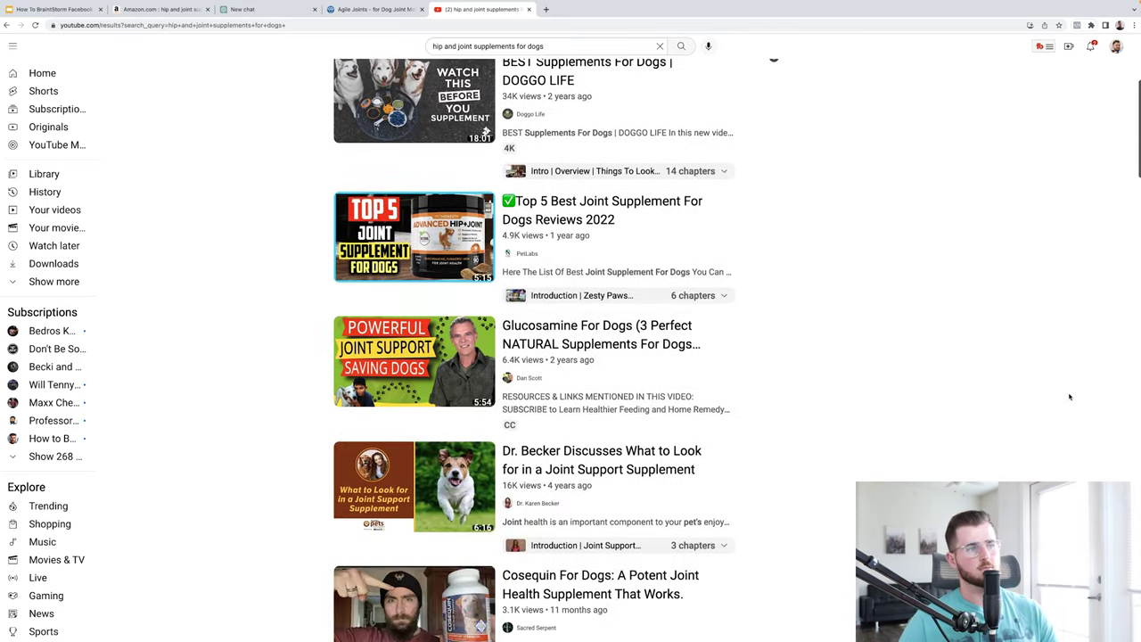
{"action": "scroll", "coordinate": [1070, 396], "scroll_direction": "down", "scroll_amount": 8}
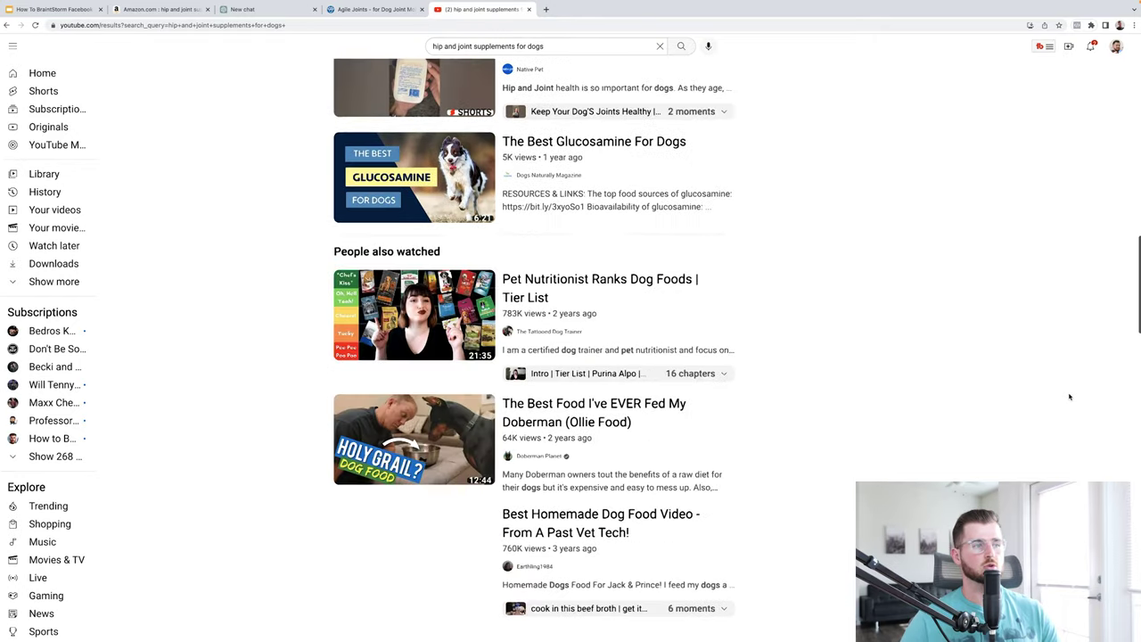
{"action": "key", "text": "Home"}
{"action": "scroll", "coordinate": [1070, 396], "scroll_direction": "down", "scroll_amount": 1}
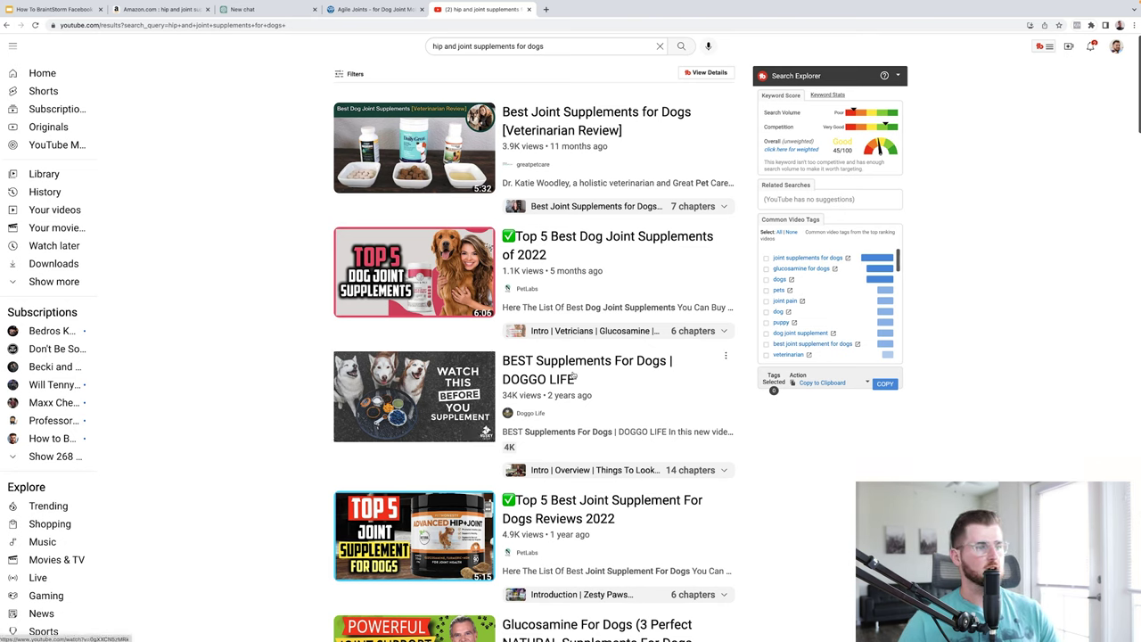
{"action": "left_click", "coordinate": [596, 505]}
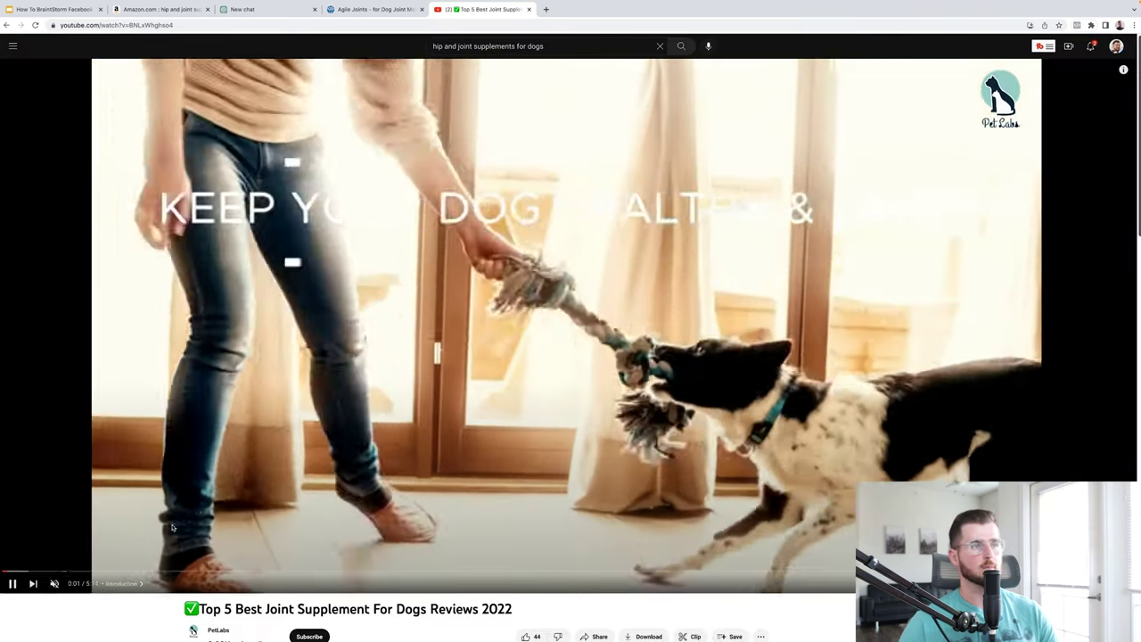
{"action": "left_click", "coordinate": [172, 527]}
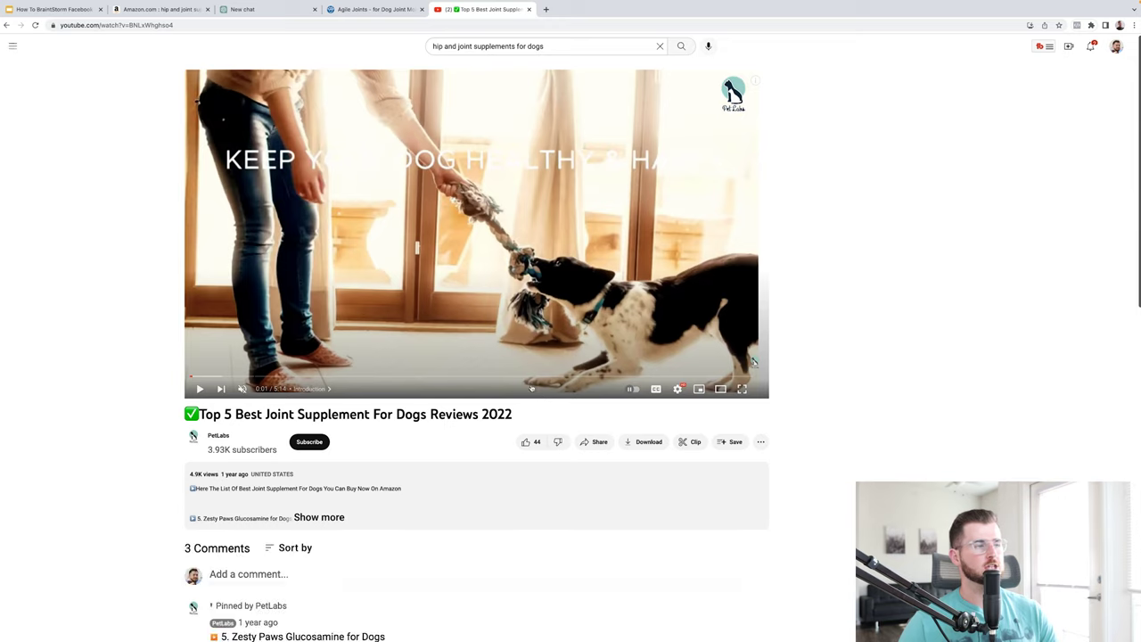
Play and skip through the Top 5 video's introduction and Dasuquin section for ingredient and benefit claims, and check its comments.
{"action": "left_click", "coordinate": [459, 307]}
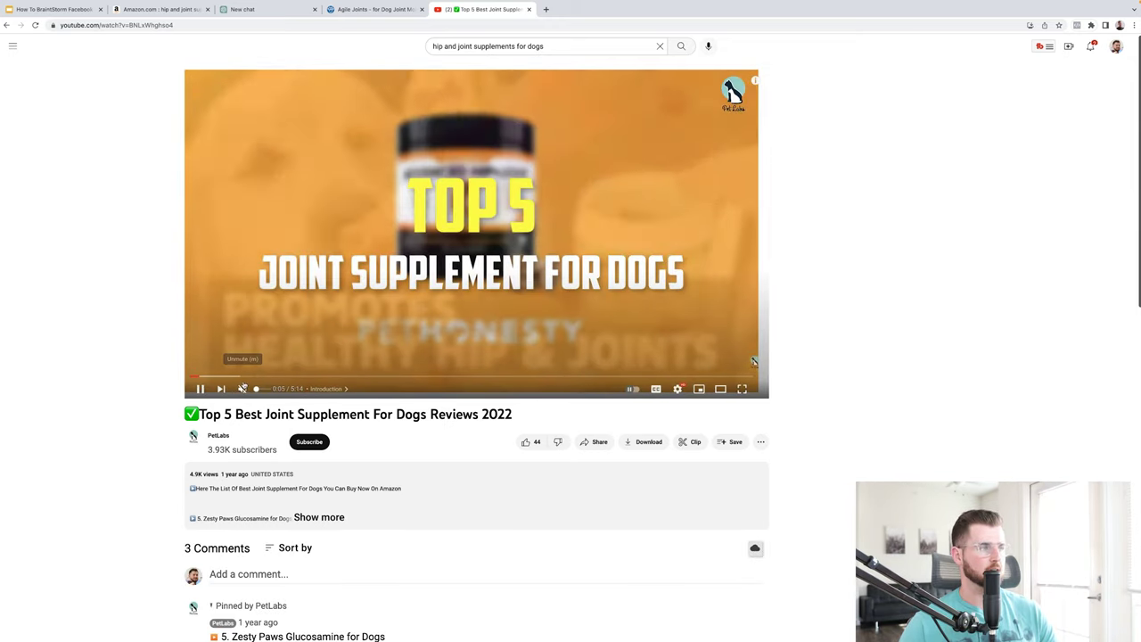
{"action": "left_click_drag", "start_coordinate": [231, 377], "coordinate": [224, 377]}
{"action": "left_click", "coordinate": [302, 283]}
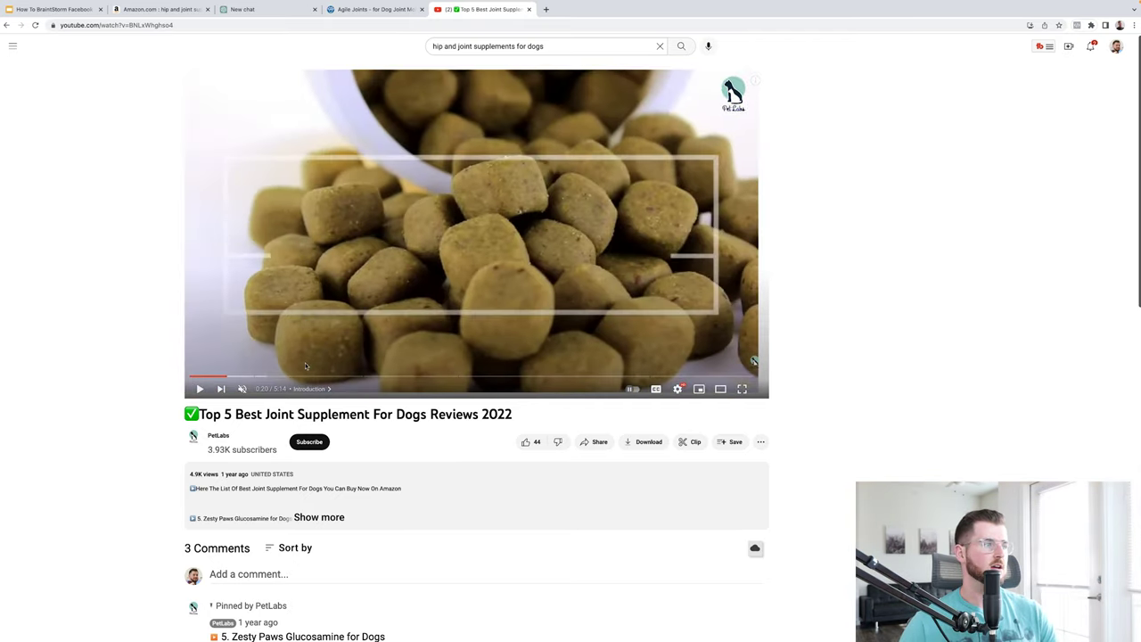
{"action": "left_click", "coordinate": [220, 378]}
{"action": "left_click", "coordinate": [448, 276]}
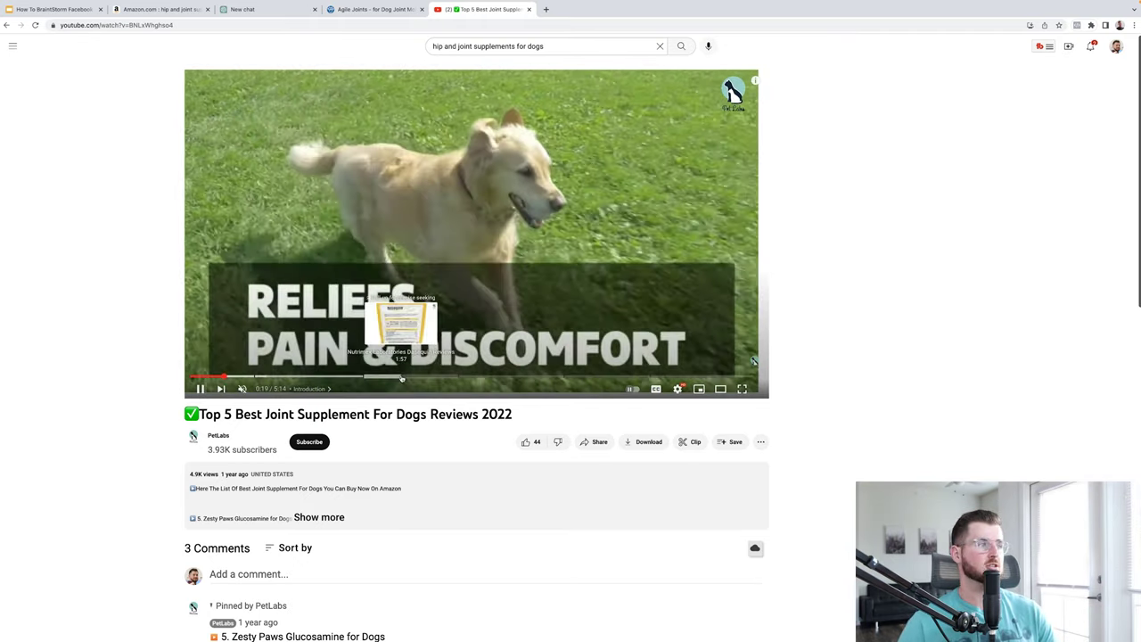
{"action": "left_click", "coordinate": [217, 378]}
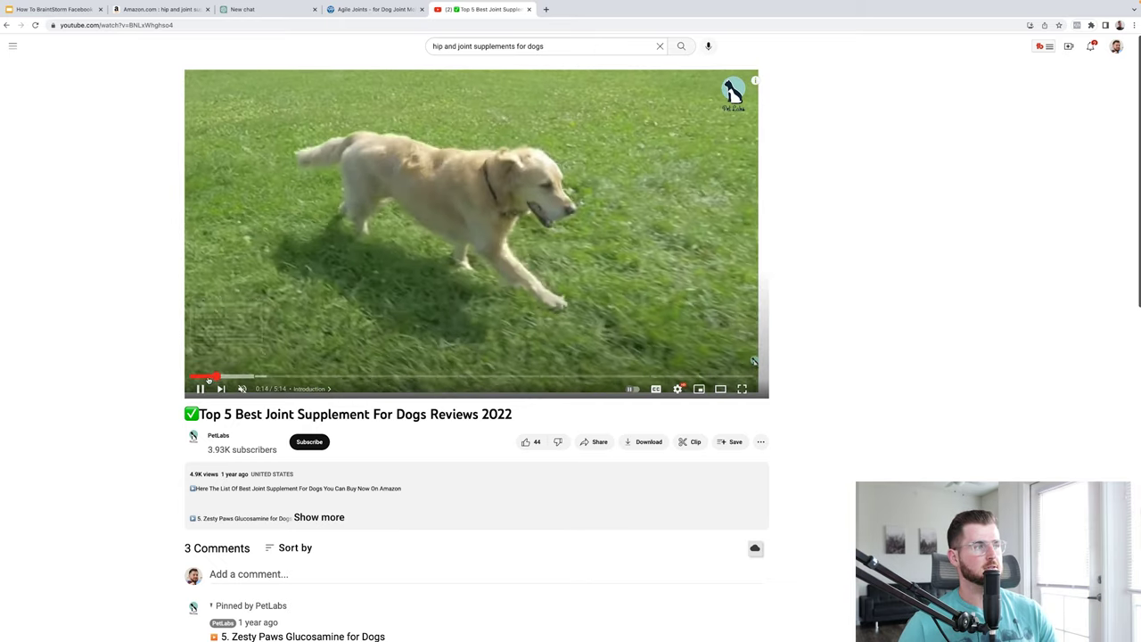
{"action": "left_click", "coordinate": [207, 378]}
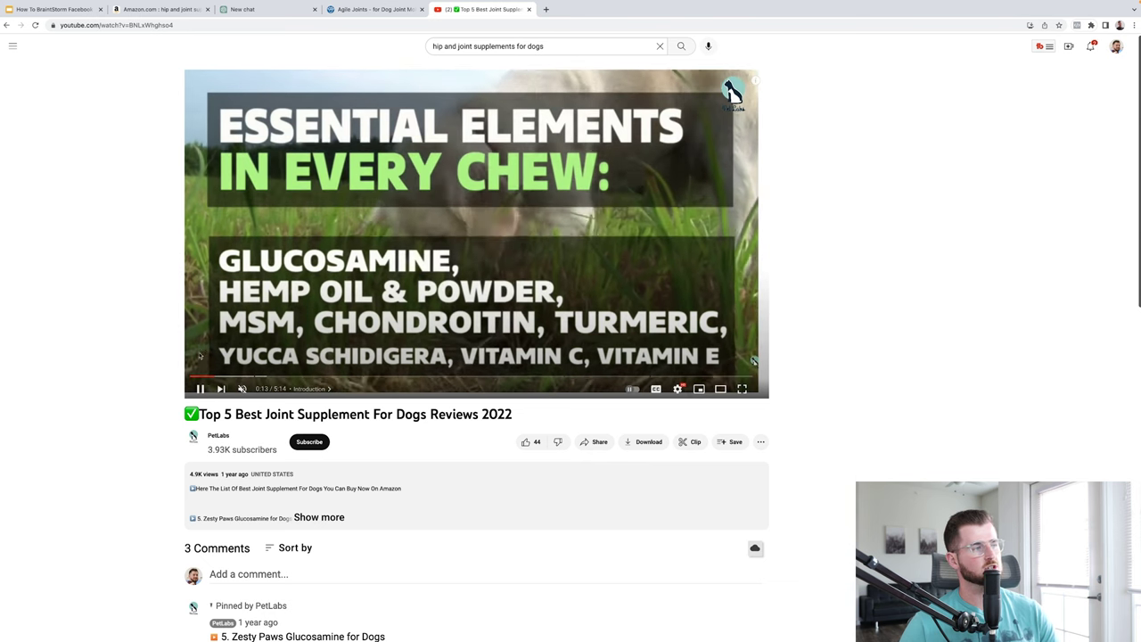
{"action": "left_click", "coordinate": [443, 222]}
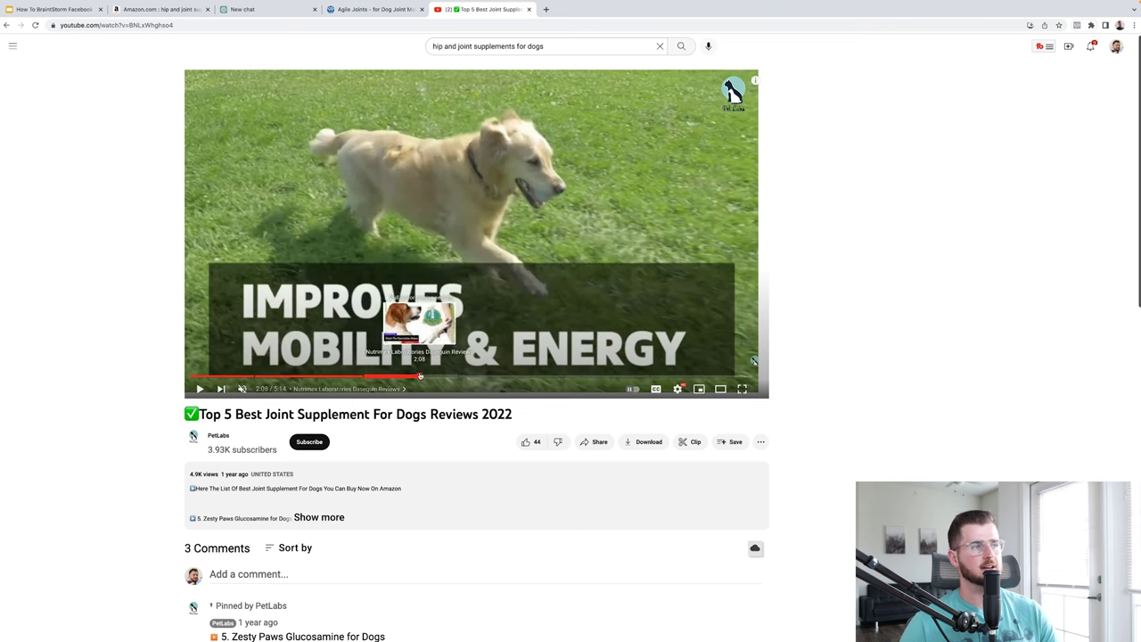
{"action": "left_click", "coordinate": [432, 378]}
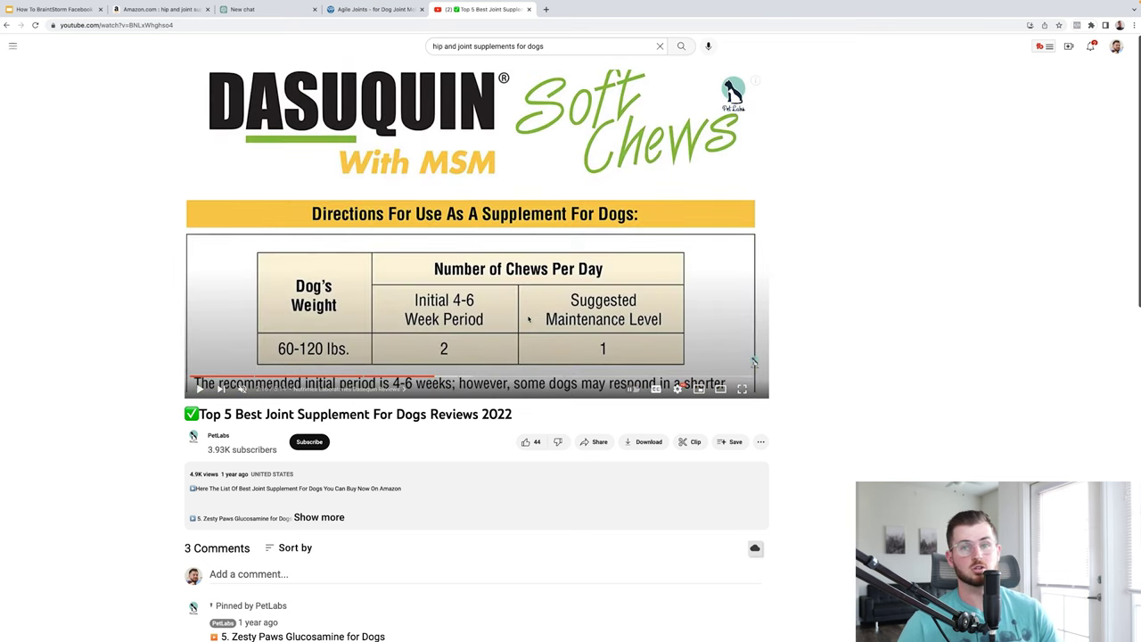
{"action": "scroll", "coordinate": [528, 319], "scroll_direction": "down", "scroll_amount": 3}
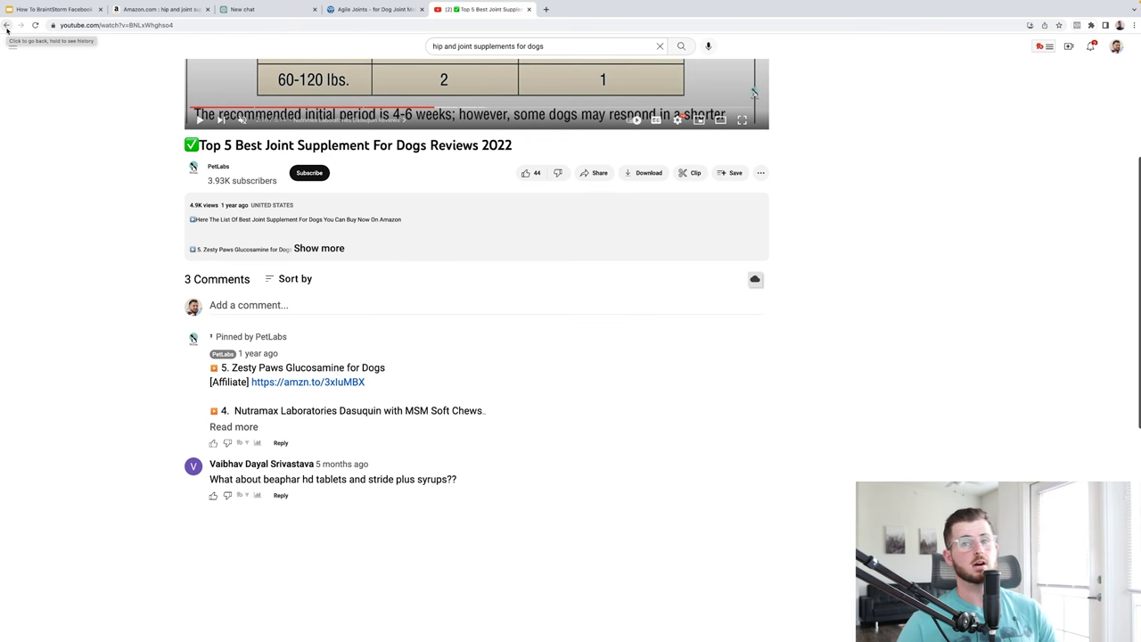
Open the "Best Joint Supplements for Dogs [Veterinarian Review]" video and read its comments for dog owners' problems and desires.
{"action": "left_click", "coordinate": [8, 25]}
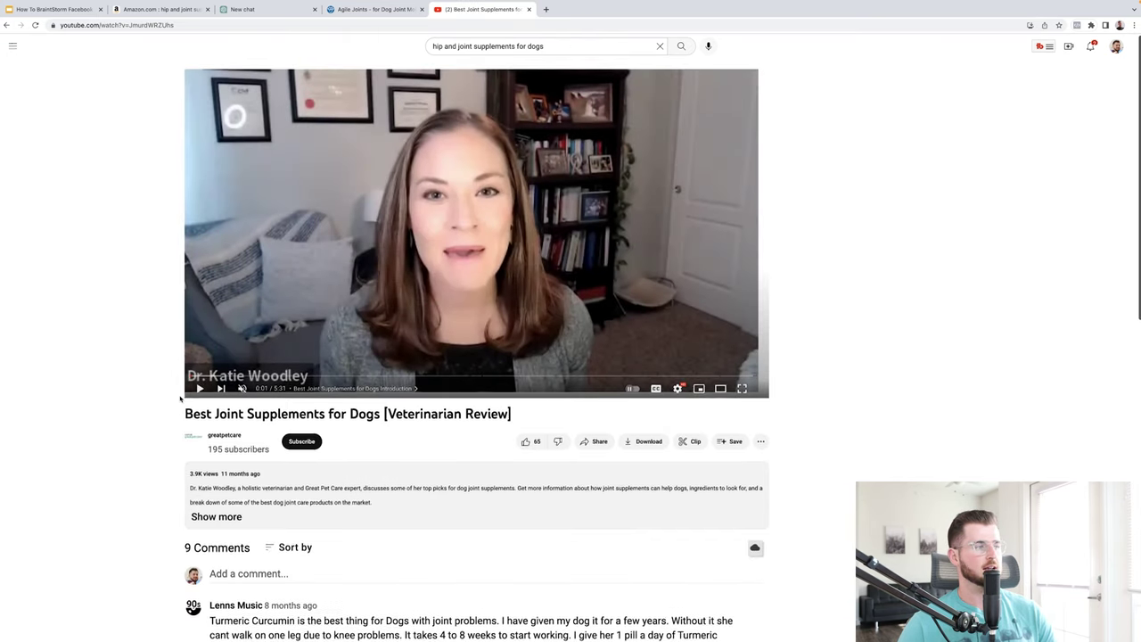
{"action": "scroll", "coordinate": [179, 398], "scroll_direction": "down", "scroll_amount": 1}
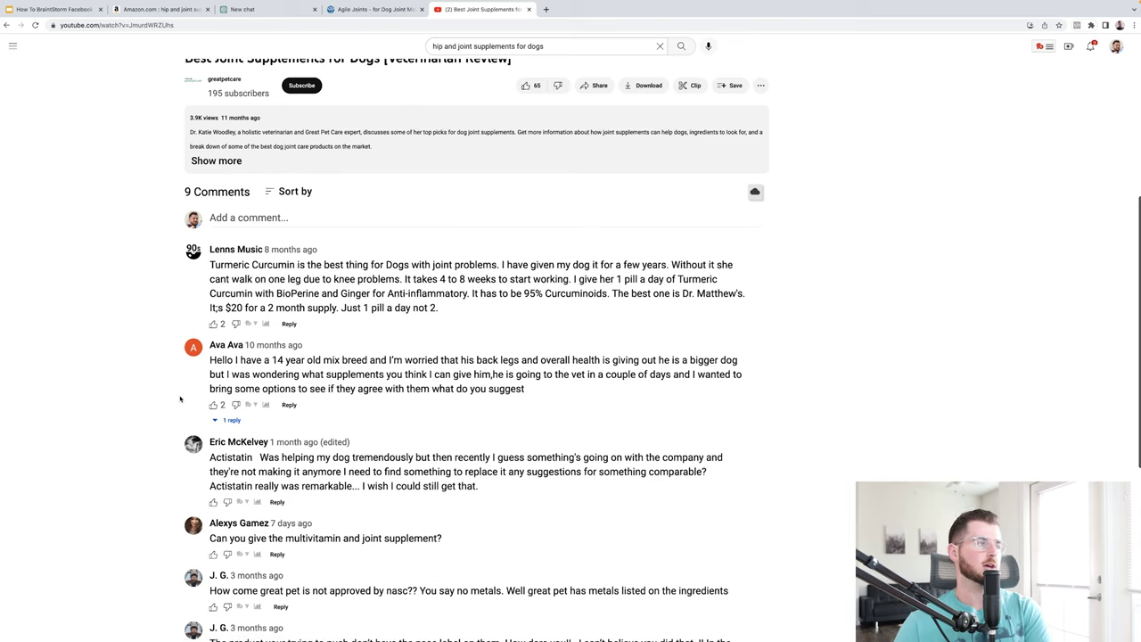
{"action": "scroll", "coordinate": [423, 279], "scroll_direction": "down", "scroll_amount": 1}
{"action": "left_click_drag", "start_coordinate": [469, 239], "coordinate": [560, 267]}
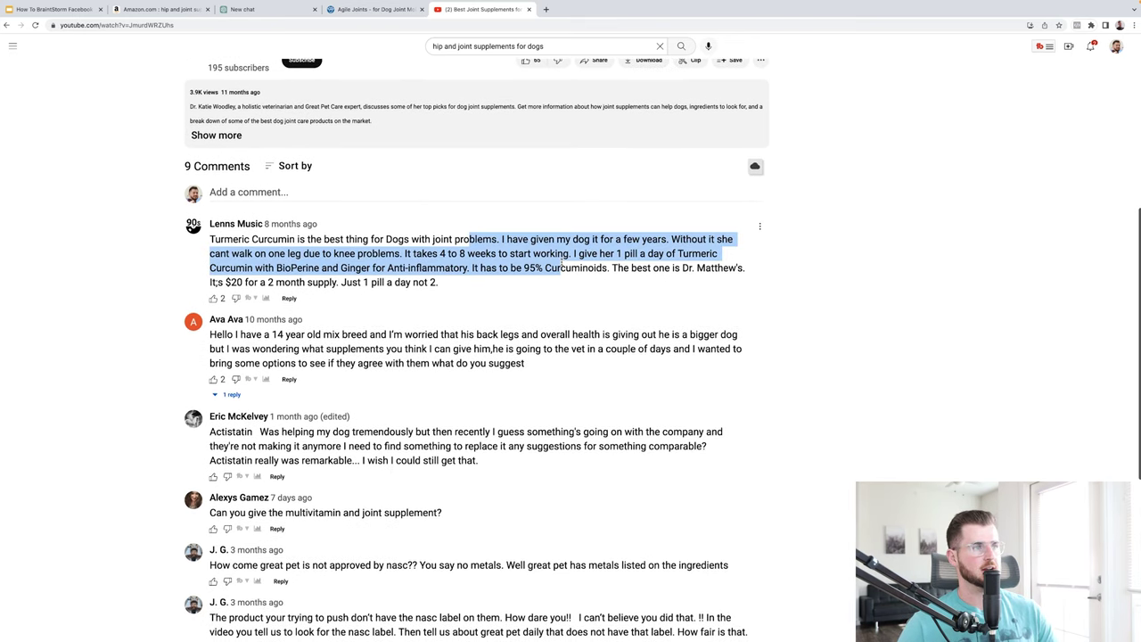
{"action": "left_click", "coordinate": [503, 241]}
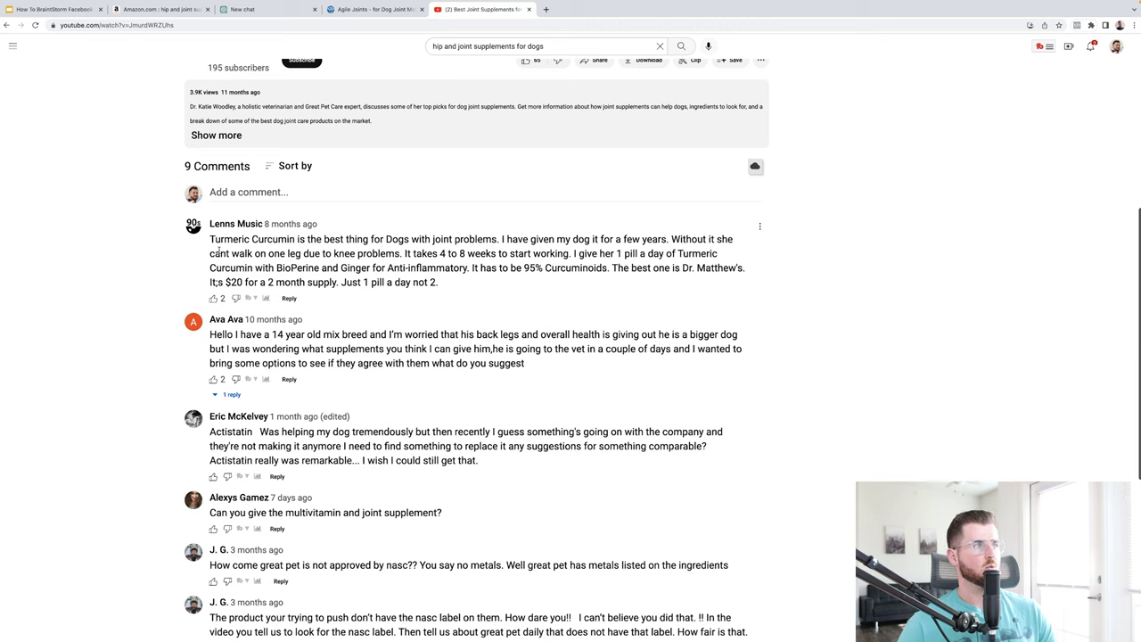
{"action": "left_click_drag", "start_coordinate": [208, 256], "coordinate": [304, 254]}
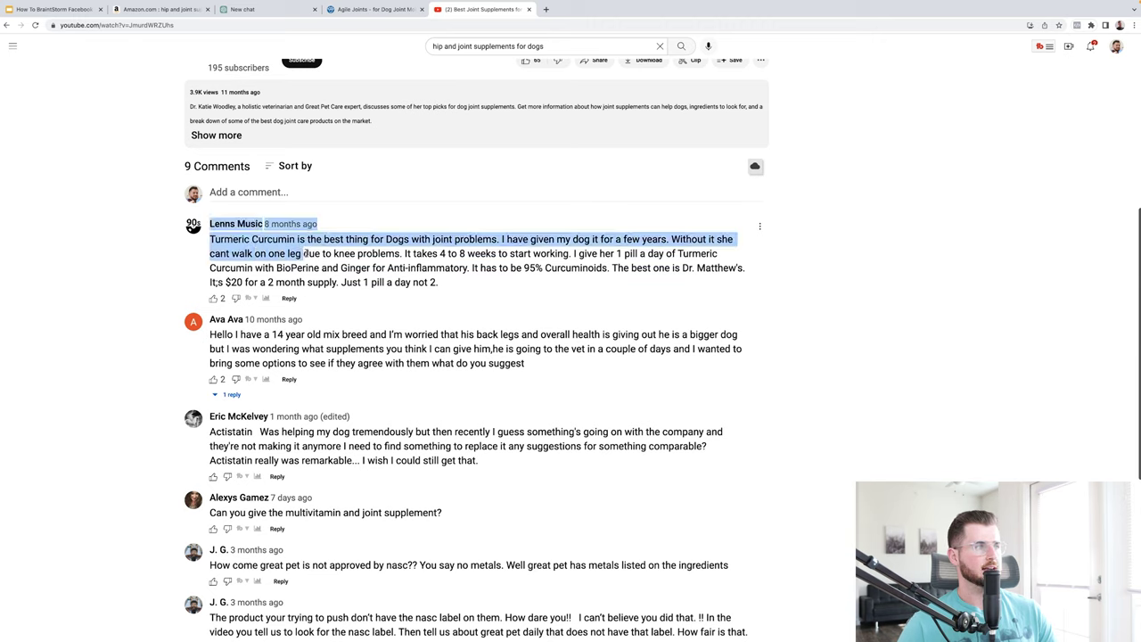
{"action": "left_click", "coordinate": [412, 255]}
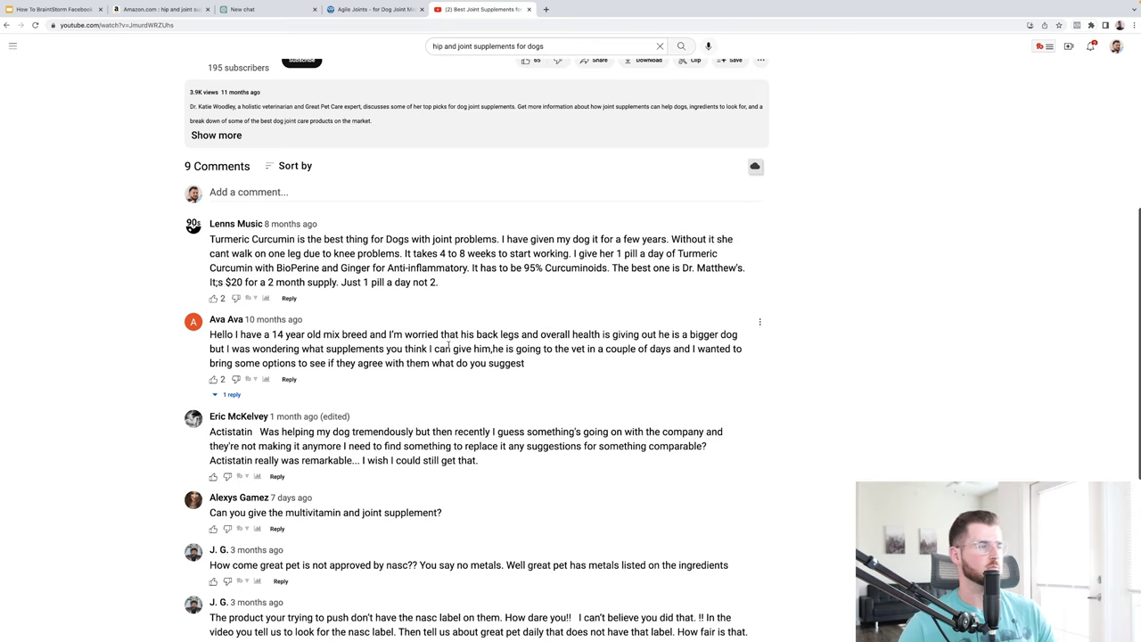
{"action": "scroll", "coordinate": [448, 348], "scroll_direction": "down", "scroll_amount": 4}
{"action": "scroll", "coordinate": [177, 209], "scroll_direction": "up", "scroll_amount": 8}
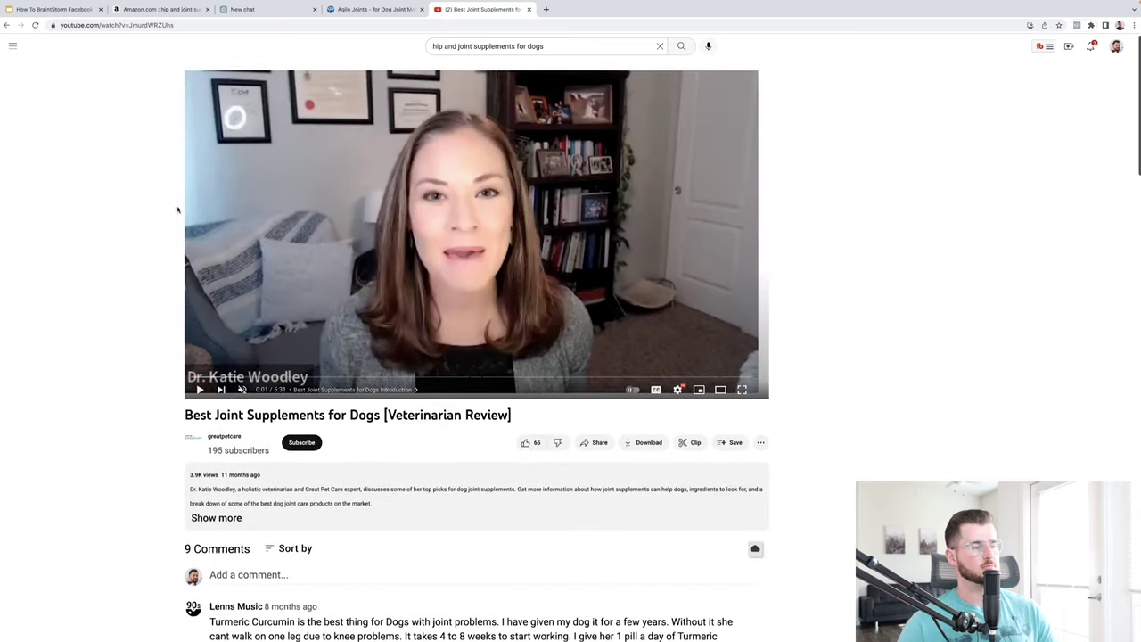
{"action": "scroll", "coordinate": [173, 274], "scroll_direction": "down", "scroll_amount": 3}
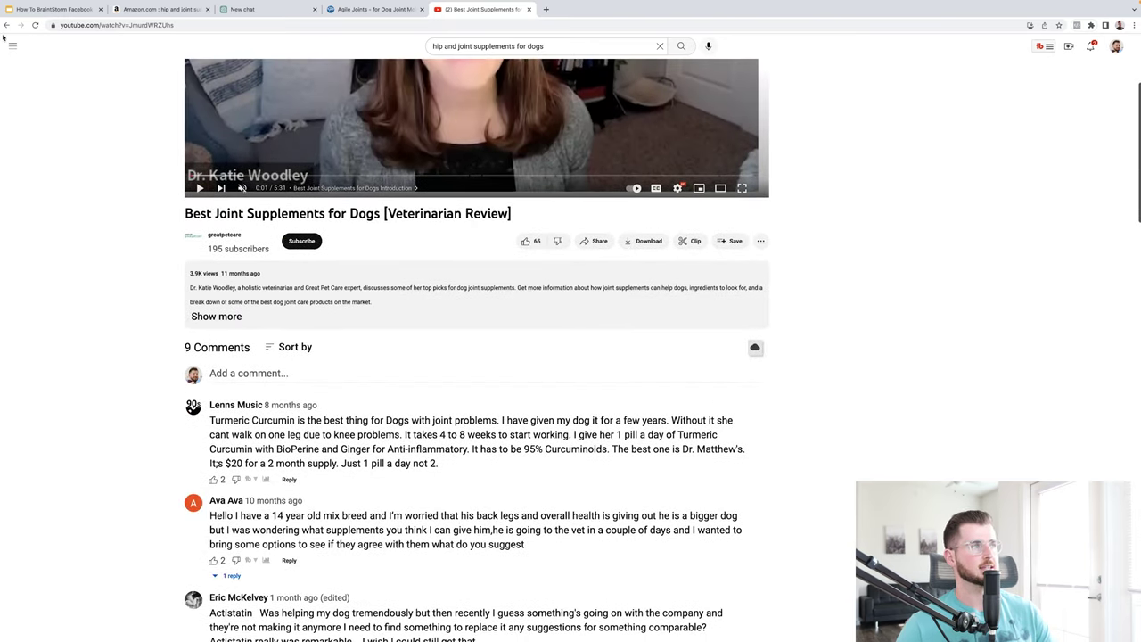
Go back to the YouTube results for hip and joint supplements and skim the listed videos.
{"action": "left_click", "coordinate": [6, 25]}
{"action": "scroll", "coordinate": [628, 294], "scroll_direction": "down", "scroll_amount": 4}
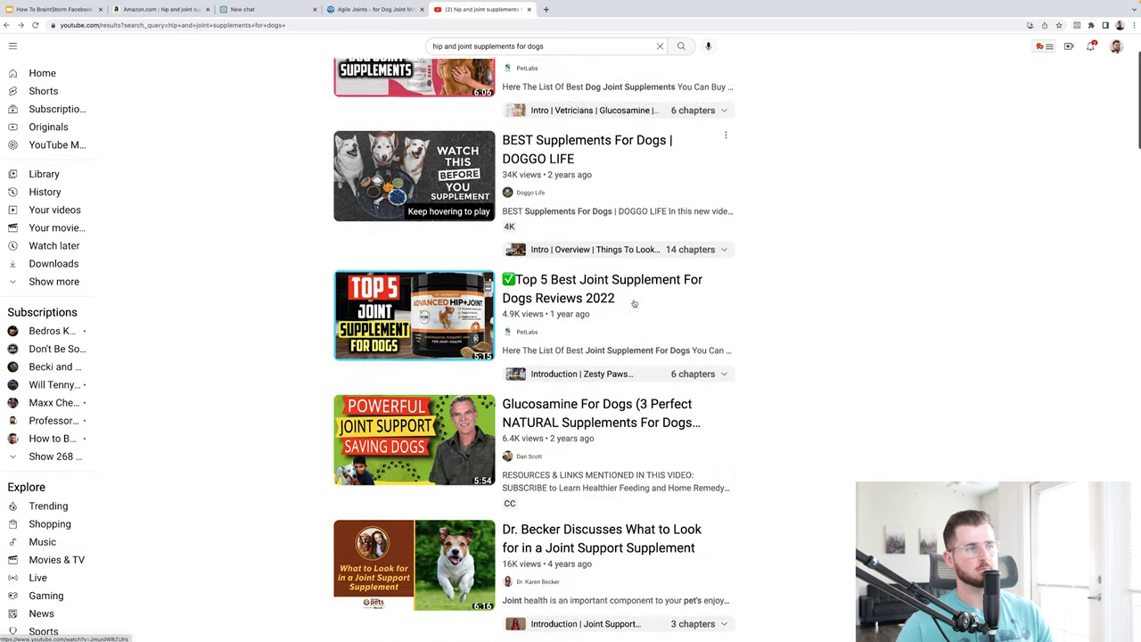
{"action": "scroll", "coordinate": [632, 301], "scroll_direction": "up", "scroll_amount": 4}
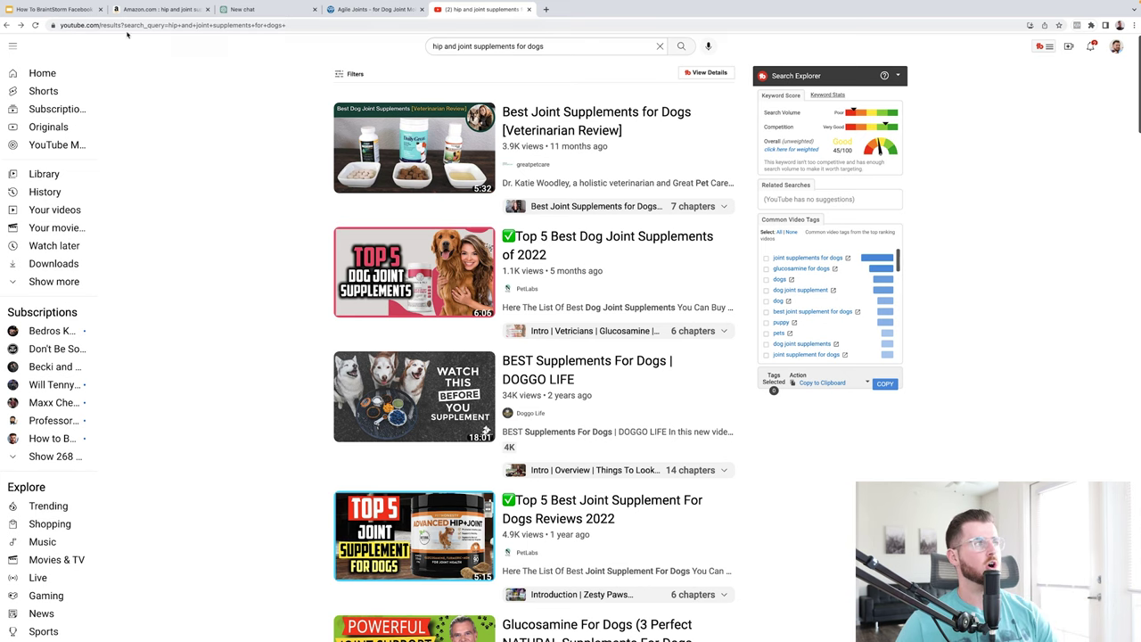
{"action": "left_click", "coordinate": [43, 9]}
{"action": "key", "text": "ctrl+shift+Tab"}
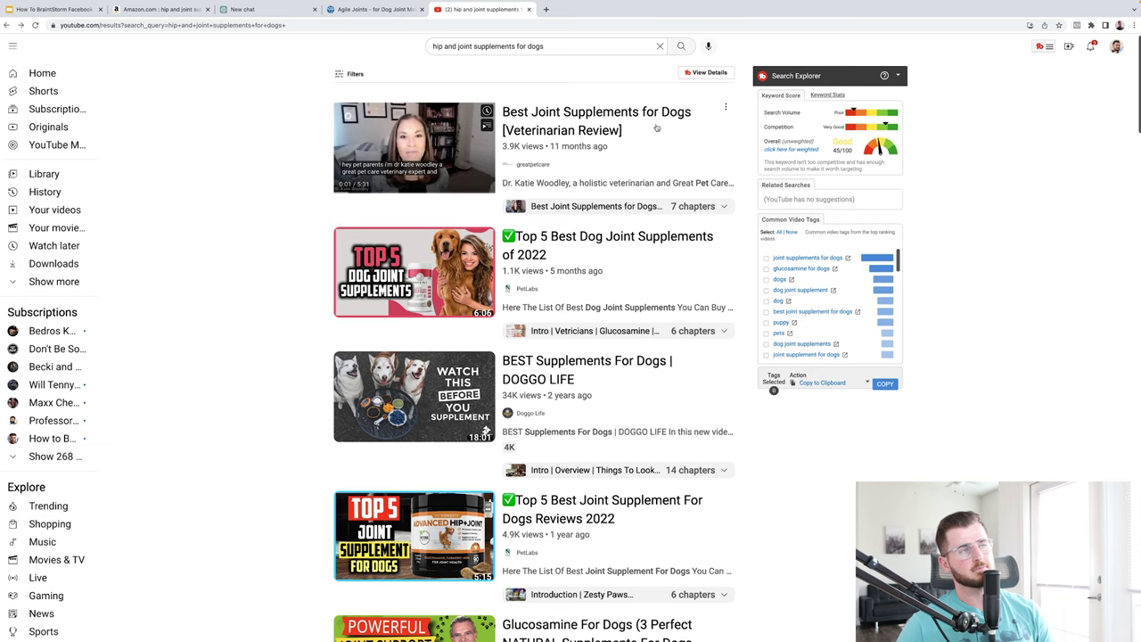
Search YouTube for "my dogs back leg is limping", picked from the suggestions for "my dogs back legs".
{"action": "left_click", "coordinate": [556, 50]}
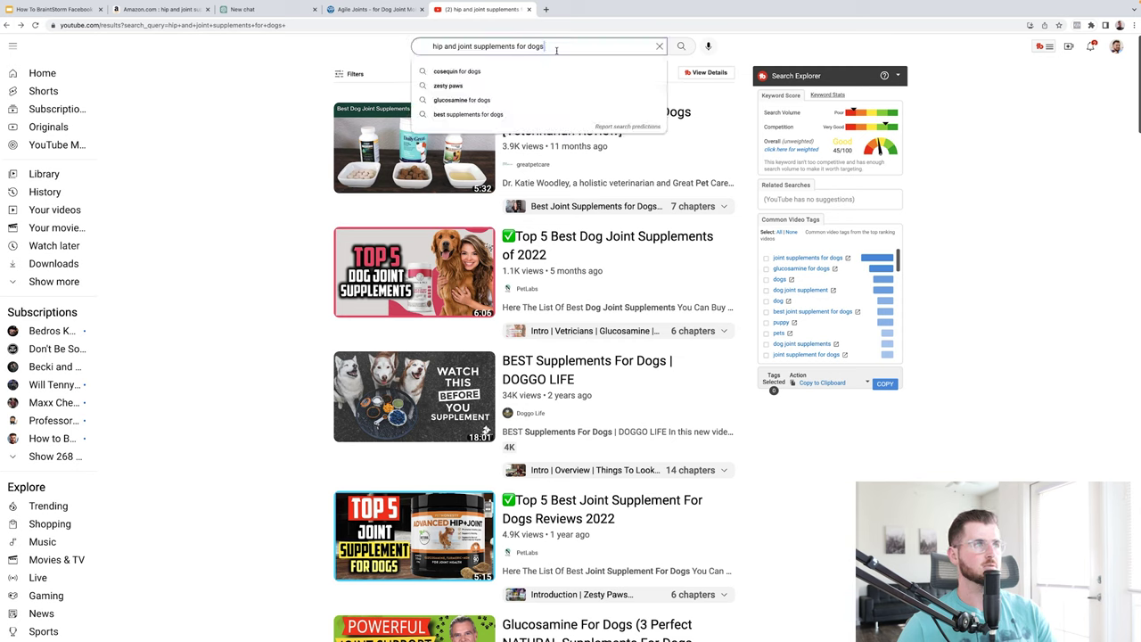
{"action": "key", "text": "ctrl+a"}
{"action": "key", "text": "BackSpace"}
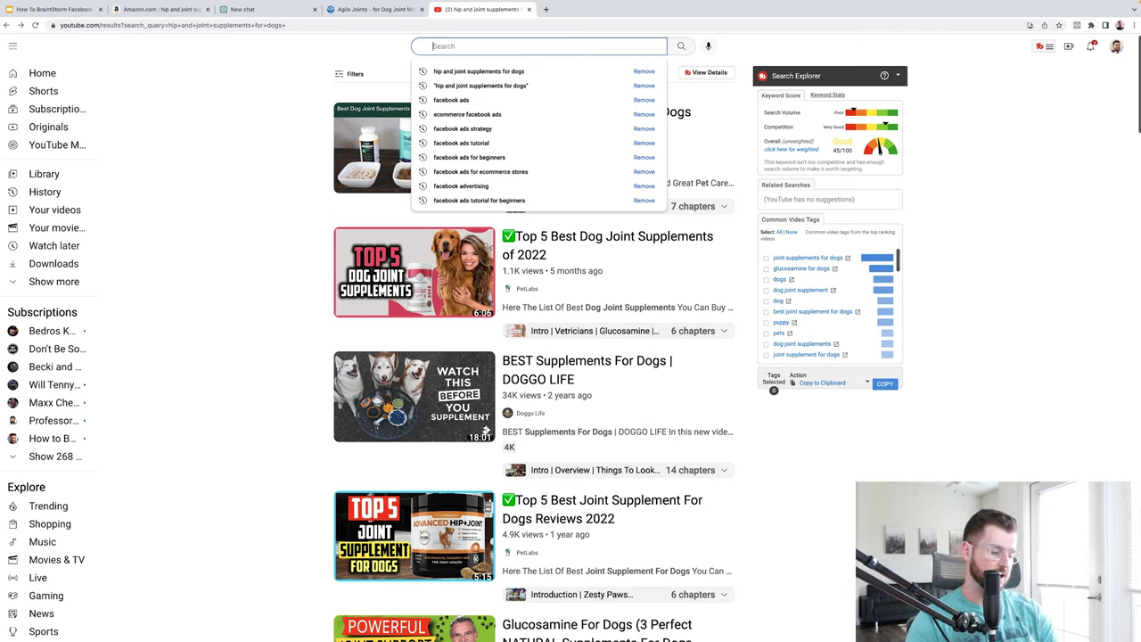
{"action": "type", "text": "my dog"}
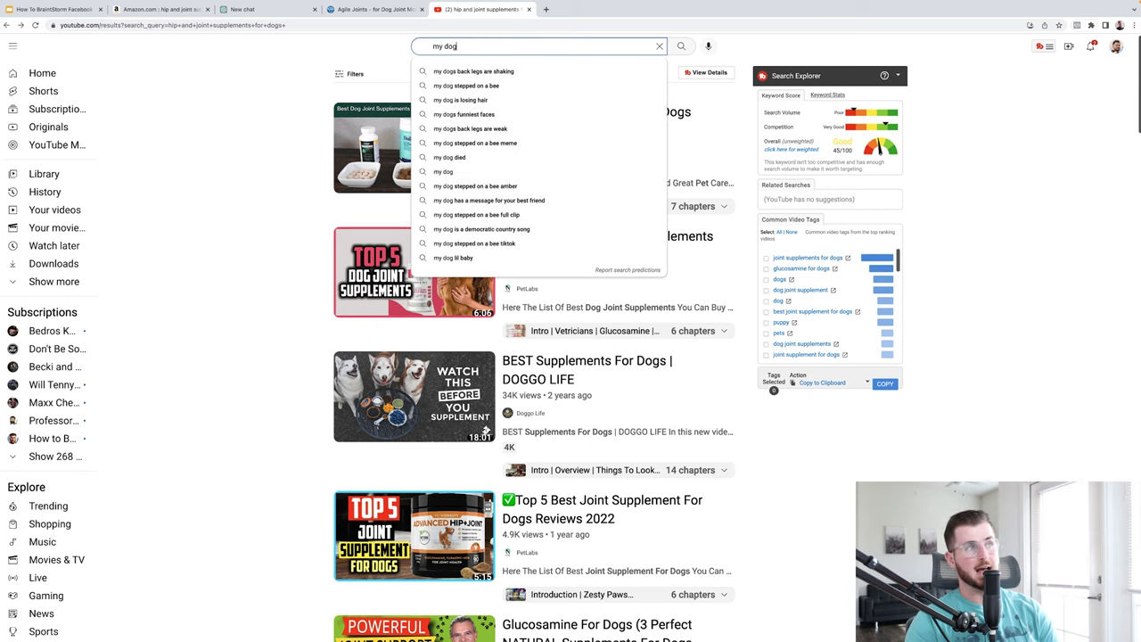
{"action": "type", "text": "s back legs"}
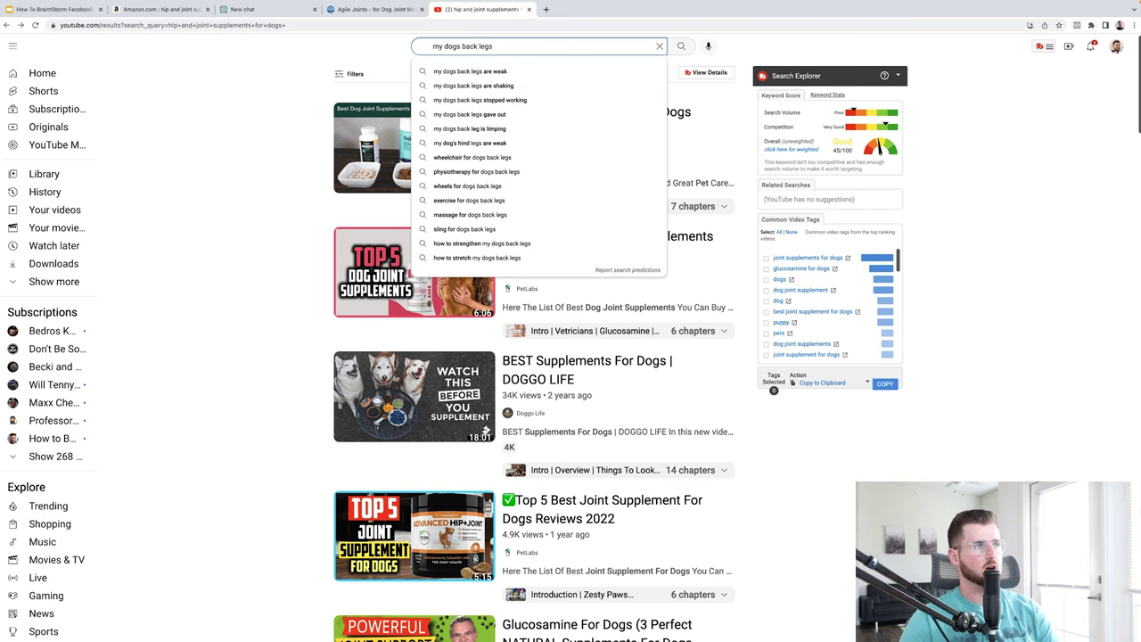
{"action": "key", "text": "Down"}
{"action": "key", "text": "Down"}
{"action": "key", "text": "Up"}
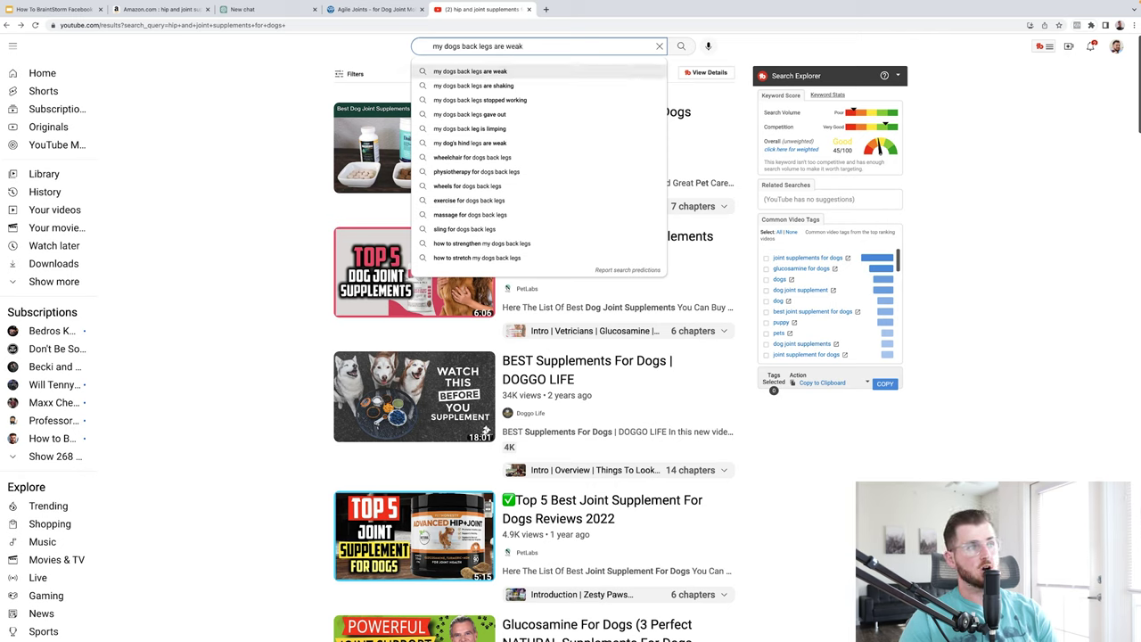
{"action": "key", "text": "Down"}
{"action": "key", "text": "Down"}
{"action": "key", "text": "Down"}
{"action": "key", "text": "Down"}
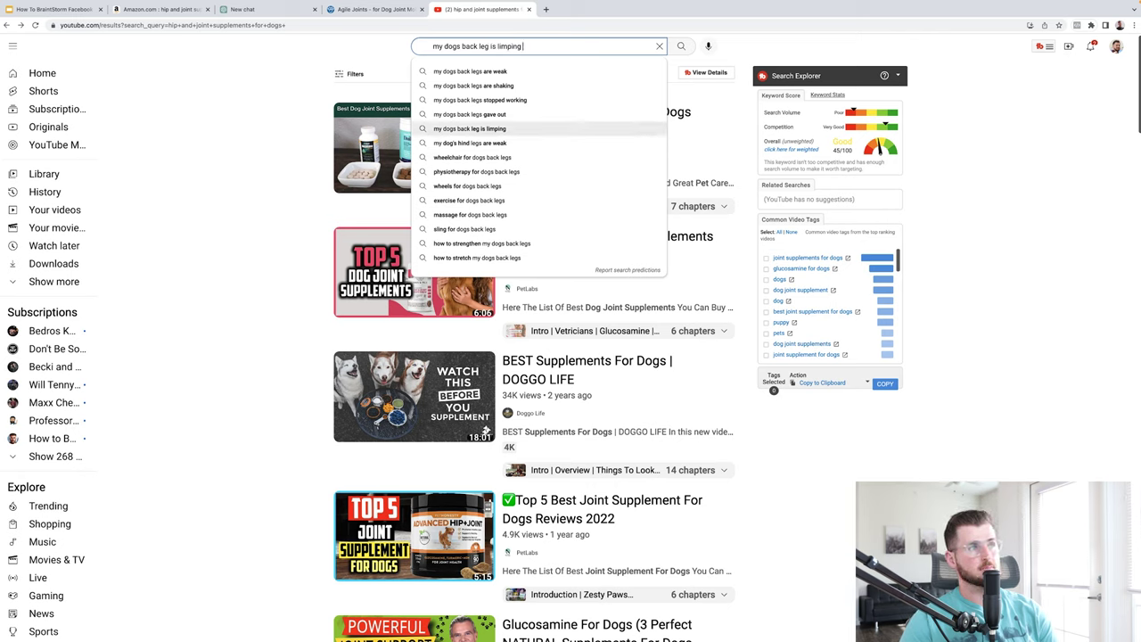
{"action": "key", "text": "Return"}
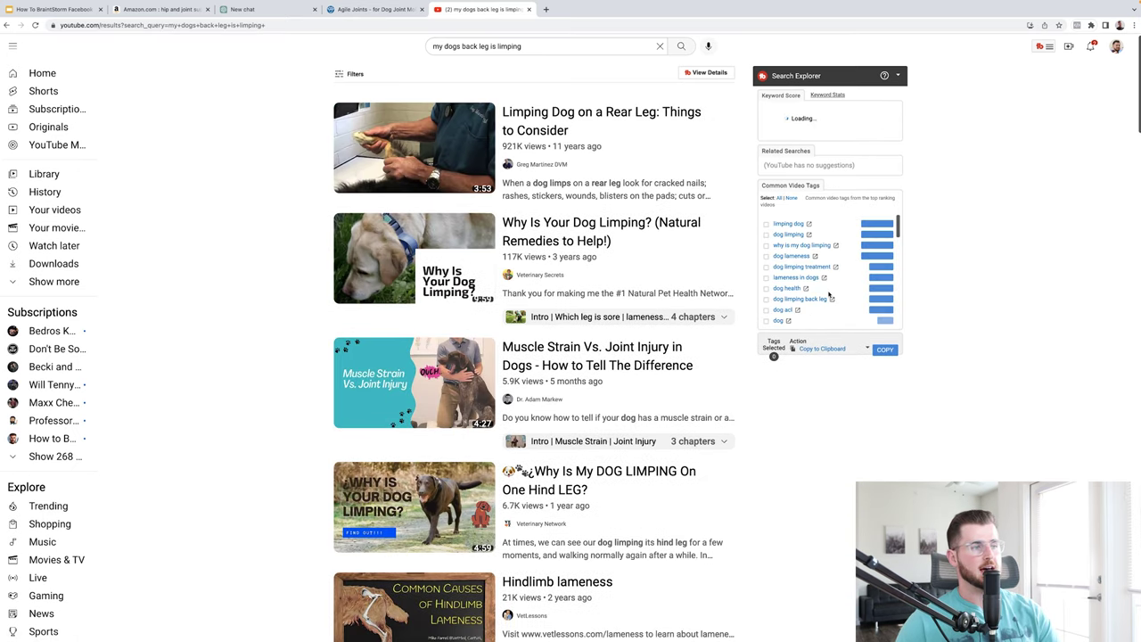
Read the comments on the "Why Is My DOG LIMPING On One Hind LEG?" and "Why Is Your Dog Limping? (Natural Remedies to Help!)" videos for owners' problems.
{"action": "scroll", "coordinate": [908, 461], "scroll_direction": "down", "scroll_amount": 1}
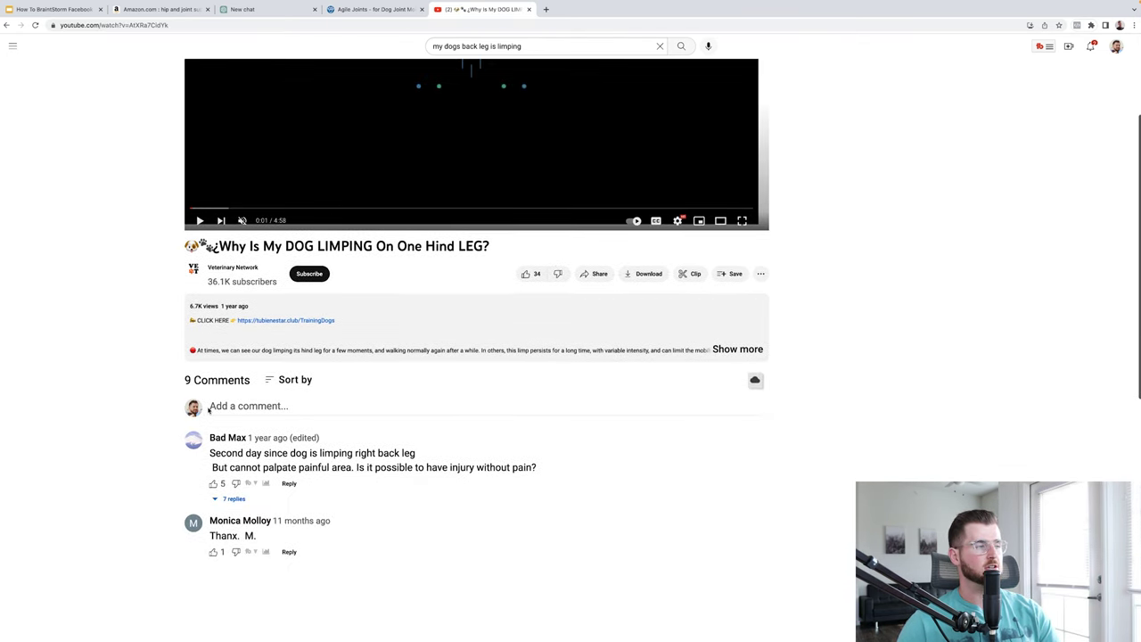
{"action": "left_click", "coordinate": [6, 25]}
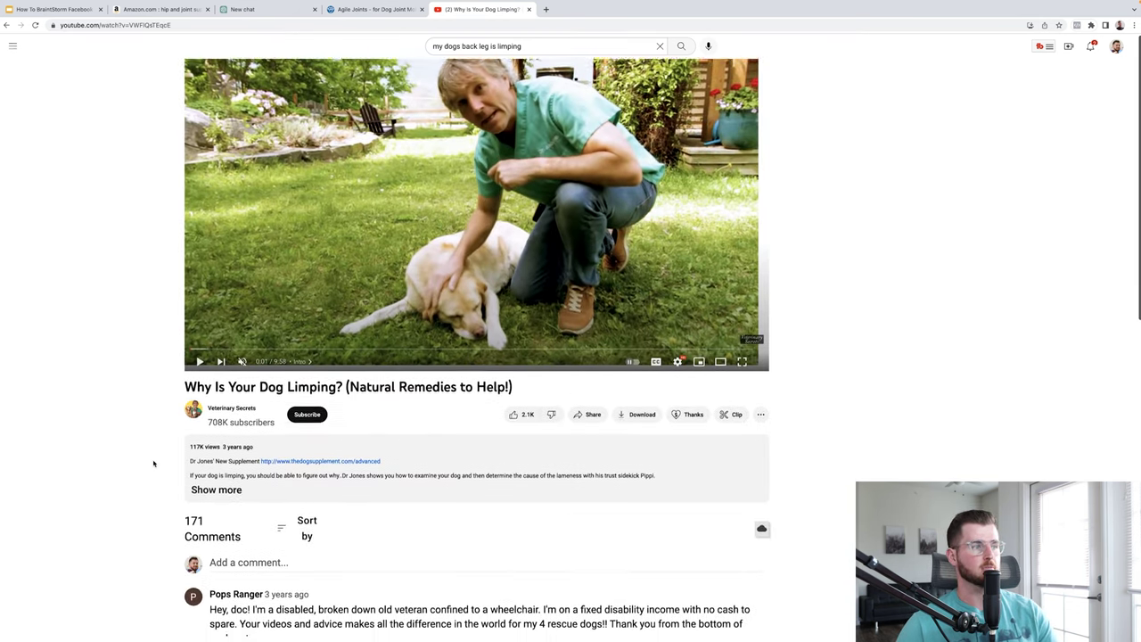
{"action": "scroll", "coordinate": [153, 462], "scroll_direction": "down", "scroll_amount": 4}
{"action": "left_click_drag", "start_coordinate": [208, 338], "coordinate": [442, 384]}
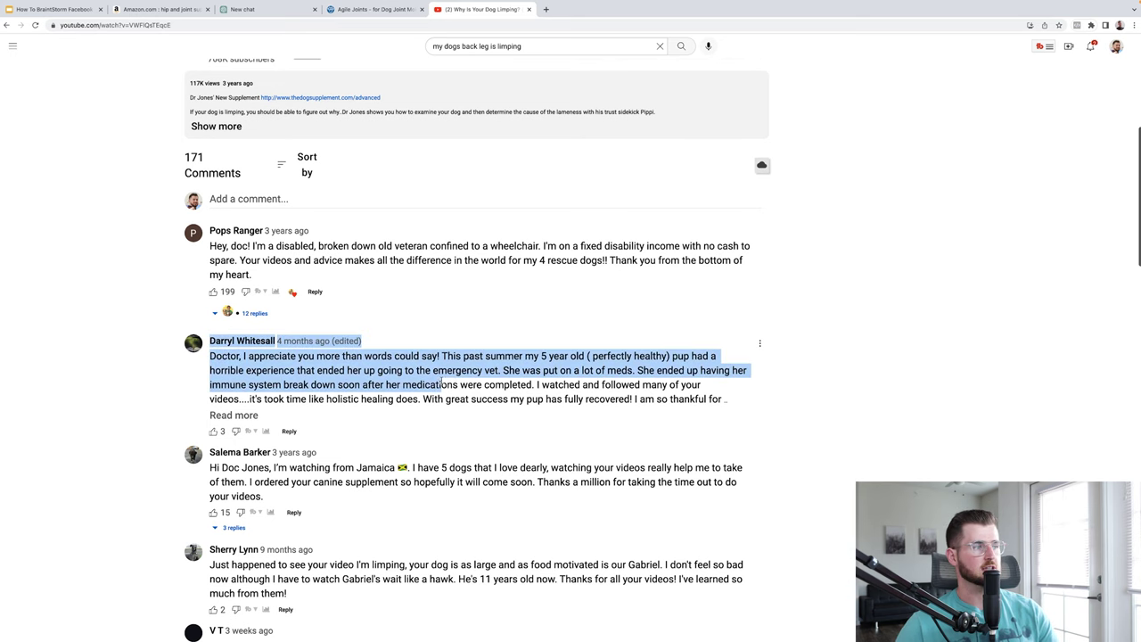
{"action": "left_click", "coordinate": [532, 416]}
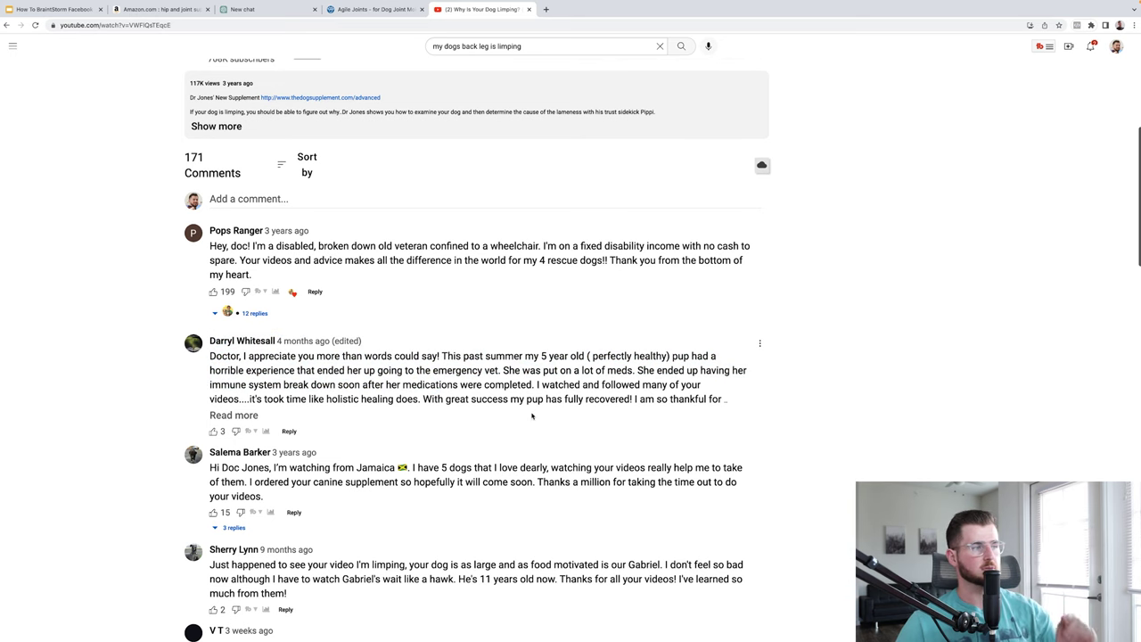
{"action": "scroll", "coordinate": [532, 415], "scroll_direction": "down", "scroll_amount": 2}
{"action": "scroll", "coordinate": [532, 416], "scroll_direction": "down", "scroll_amount": 4}
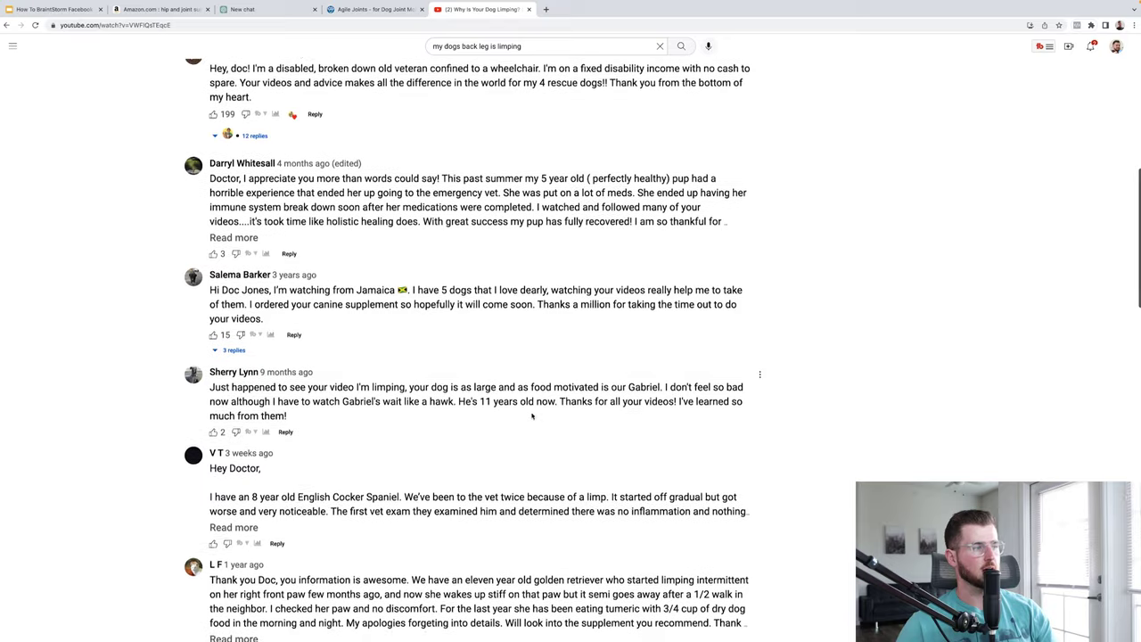
{"action": "scroll", "coordinate": [532, 415], "scroll_direction": "up", "scroll_amount": 8}
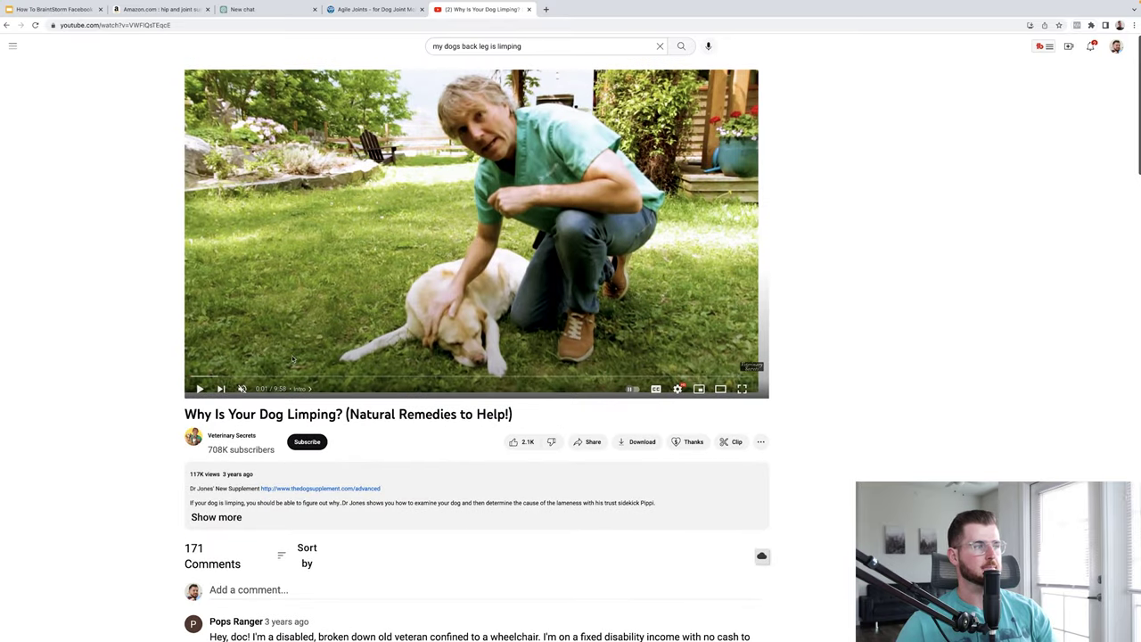
{"action": "left_click", "coordinate": [6, 25]}
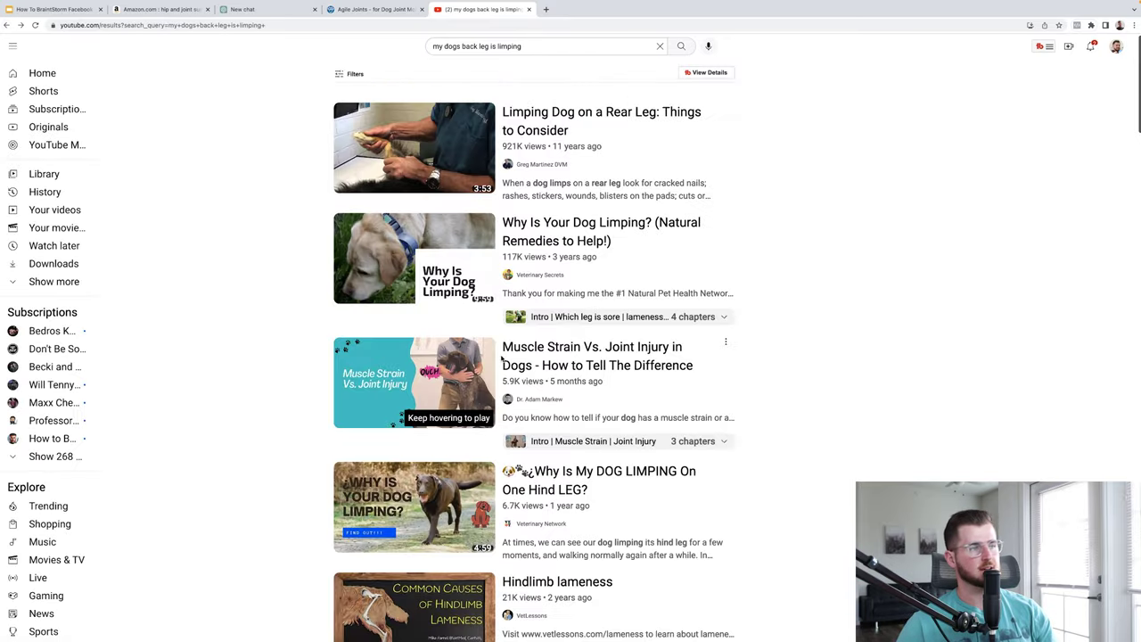
Switch to the Agile Joints product page, dismiss the signup offer and view the product's details.
{"action": "triple_click", "coordinate": [533, 46]}
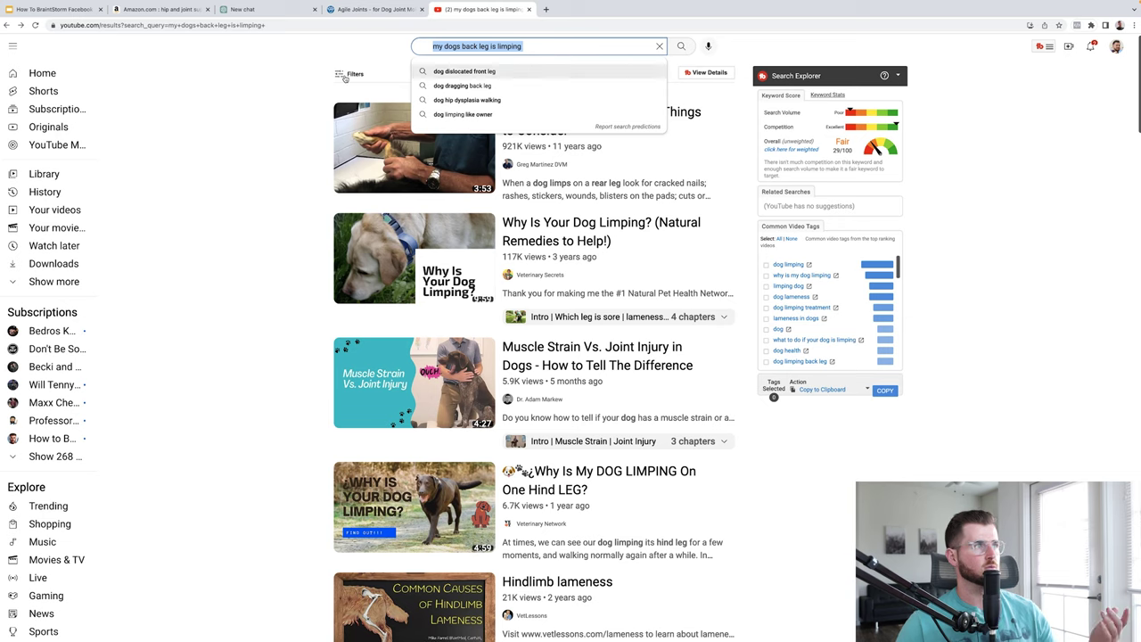
{"action": "left_click", "coordinate": [360, 8]}
{"action": "scroll", "coordinate": [383, 200], "scroll_direction": "up", "scroll_amount": 15}
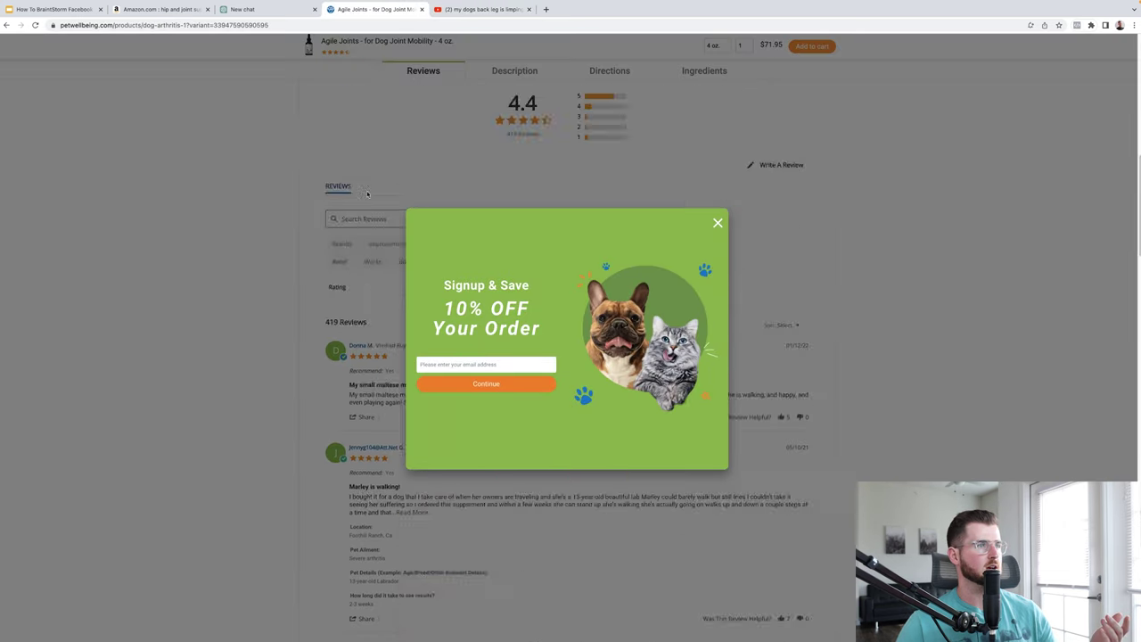
{"action": "left_click", "coordinate": [717, 222]}
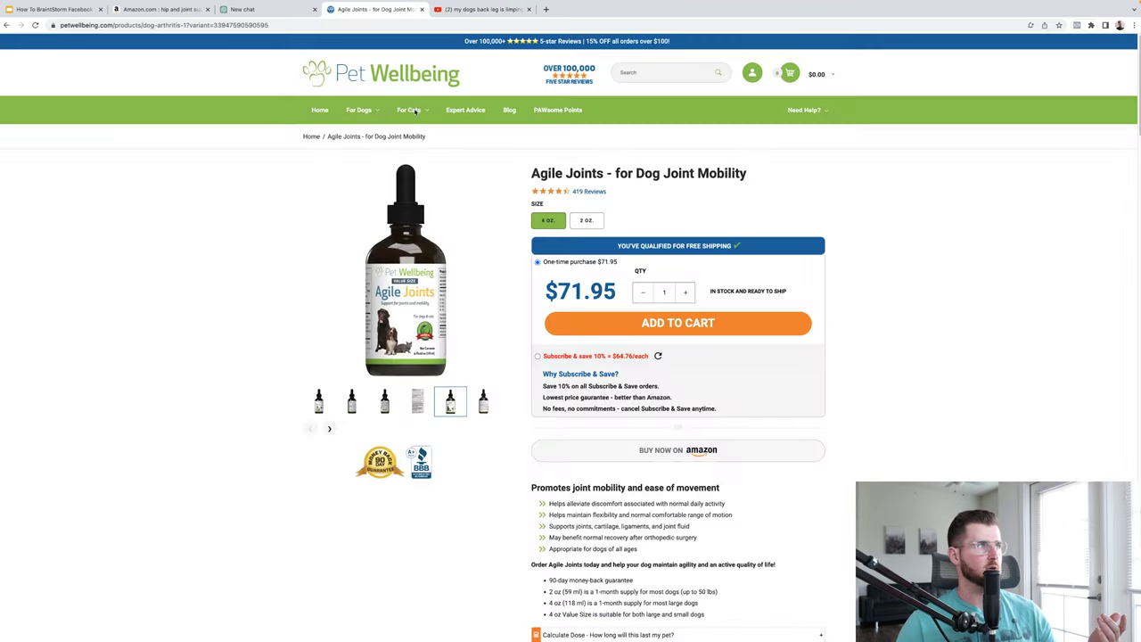
Switch to the Google Slides presentation, revisit the product and YouTube slides, and show the CHAT GPT slide.
{"action": "left_click", "coordinate": [54, 9]}
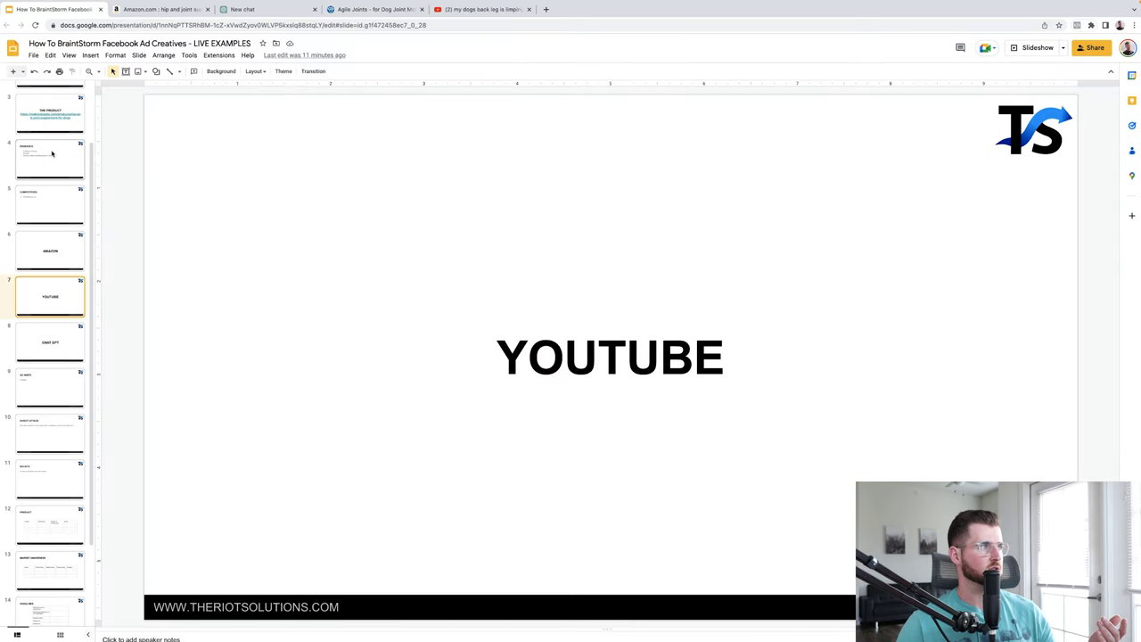
{"action": "left_click", "coordinate": [51, 114]}
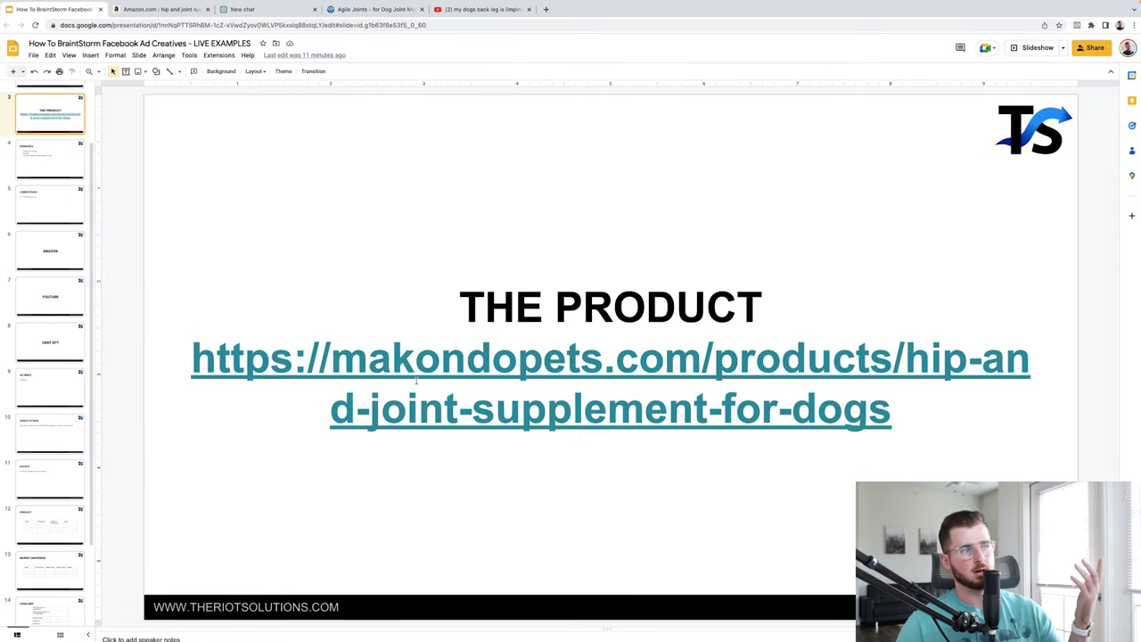
{"action": "left_click", "coordinate": [41, 298]}
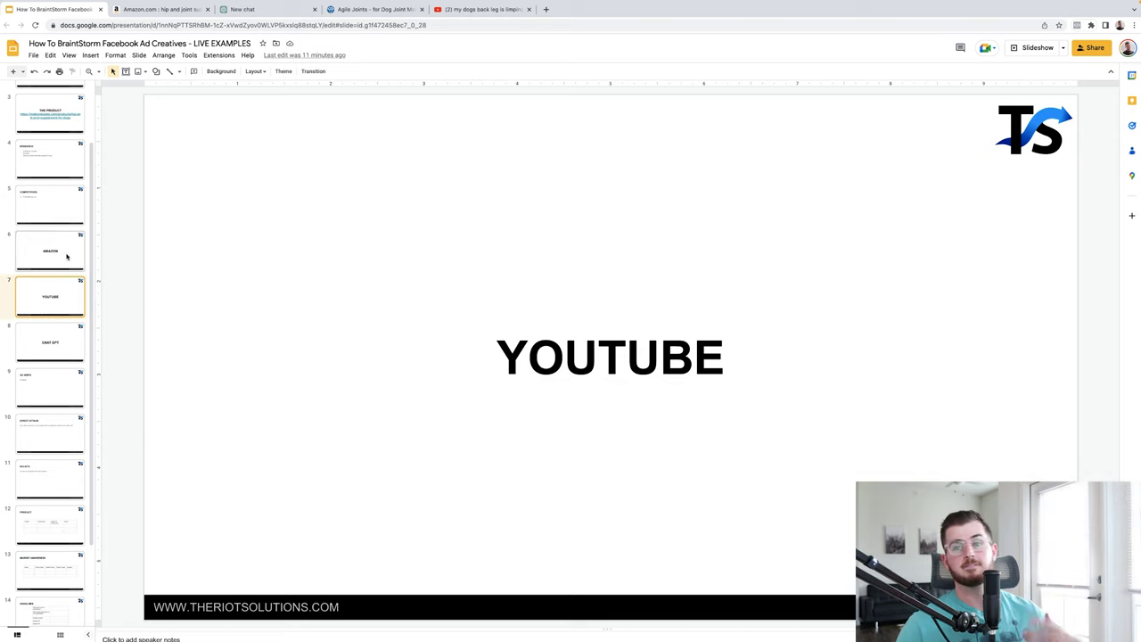
{"action": "left_click", "coordinate": [64, 339]}
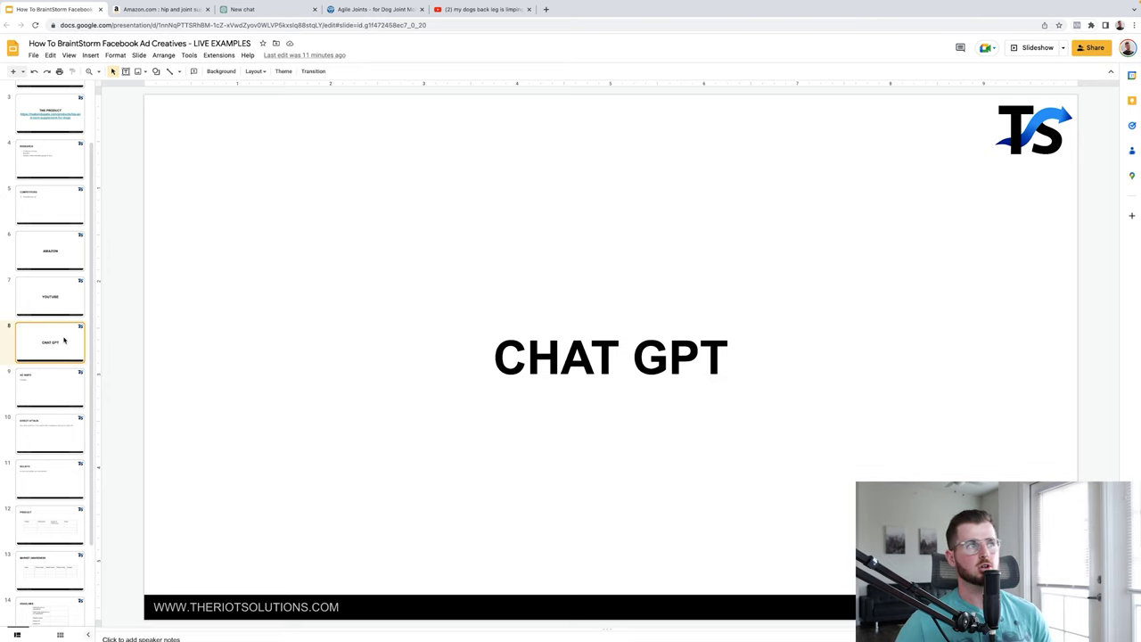
Switch to YouTube, search for "things to do with your dog" and skim the results.
{"action": "left_click", "coordinate": [464, 12]}
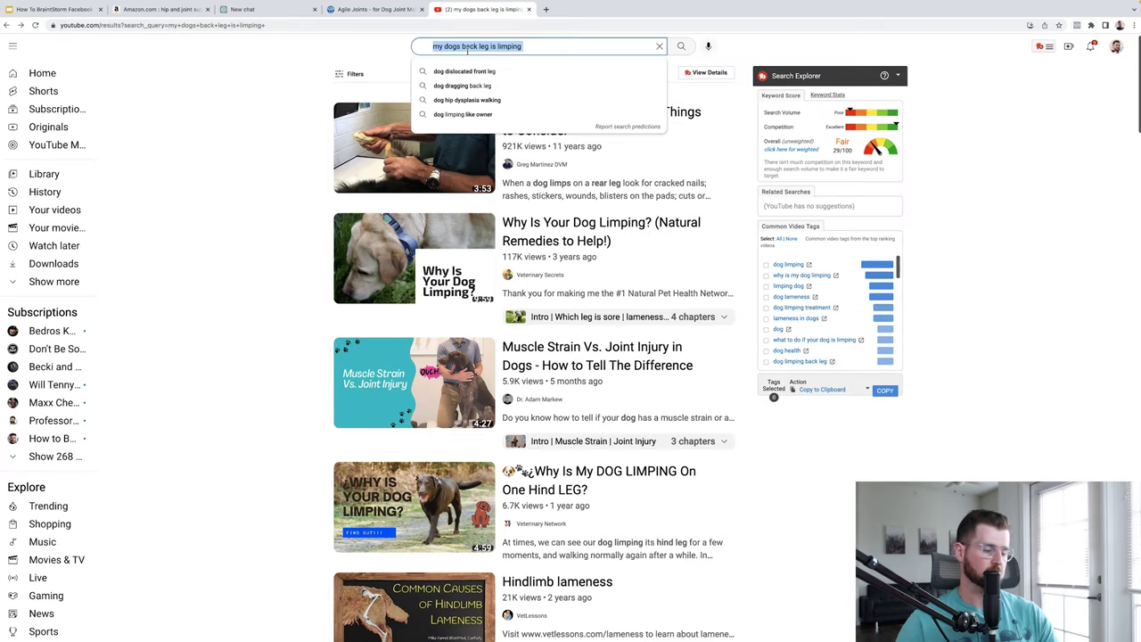
{"action": "type", "text": "different"}
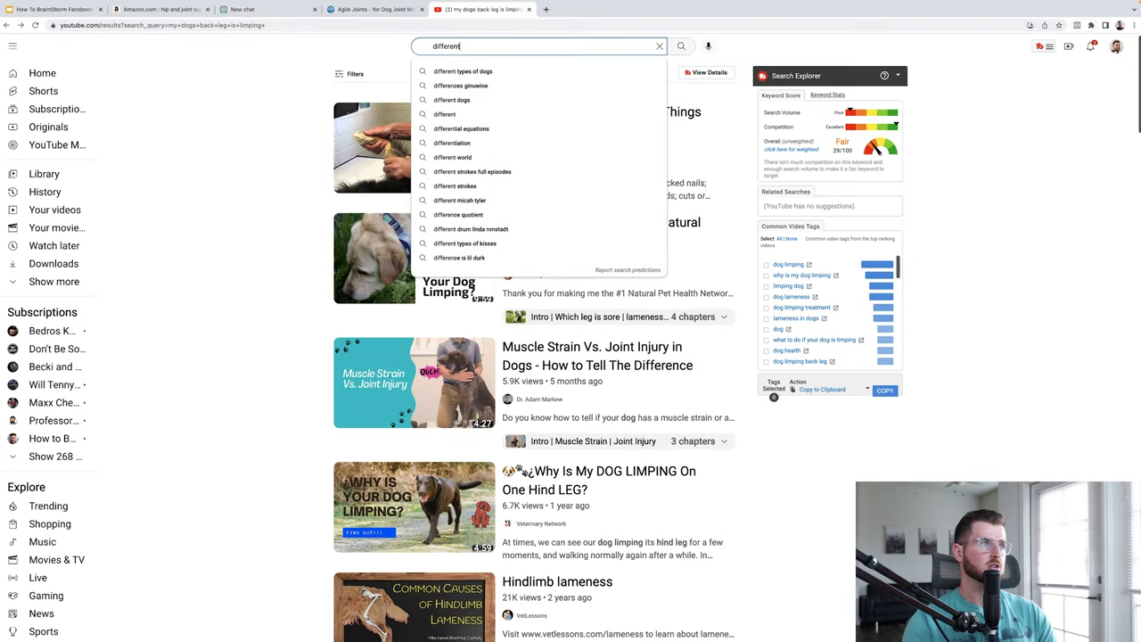
{"action": "type", "text": " dog"}
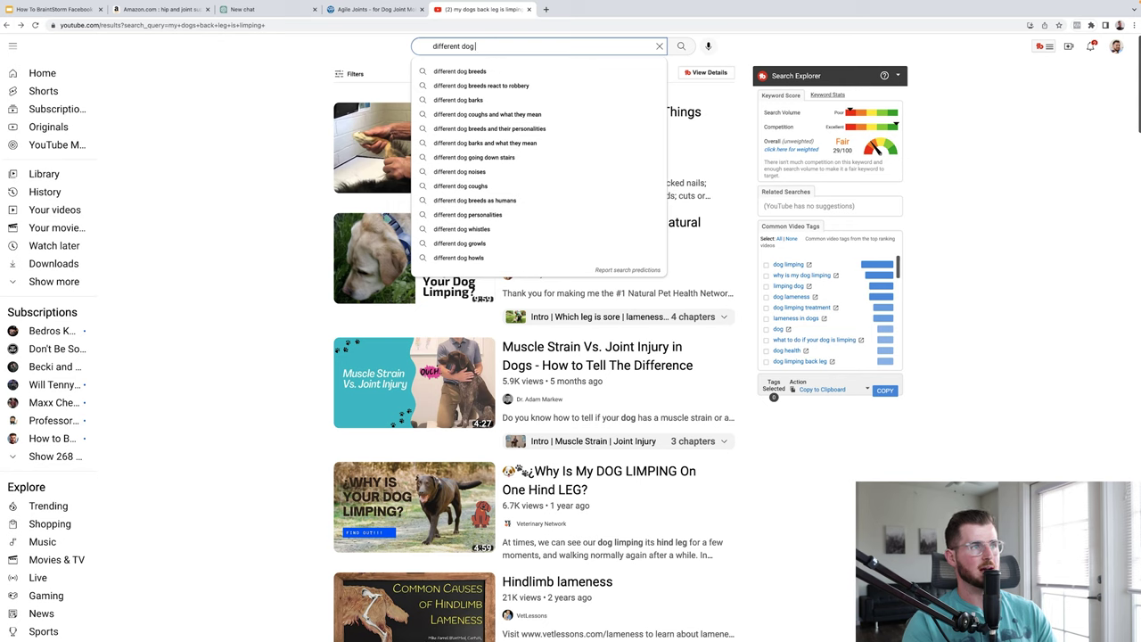
{"action": "key", "text": "super+a"}
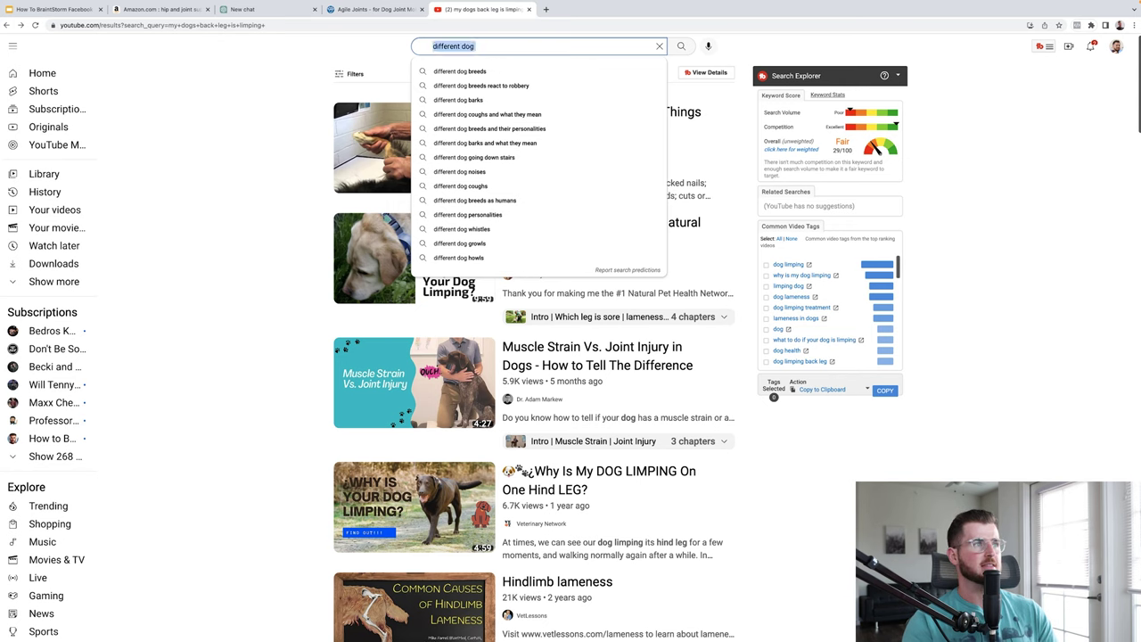
{"action": "type", "text": "things to do with your dog"}
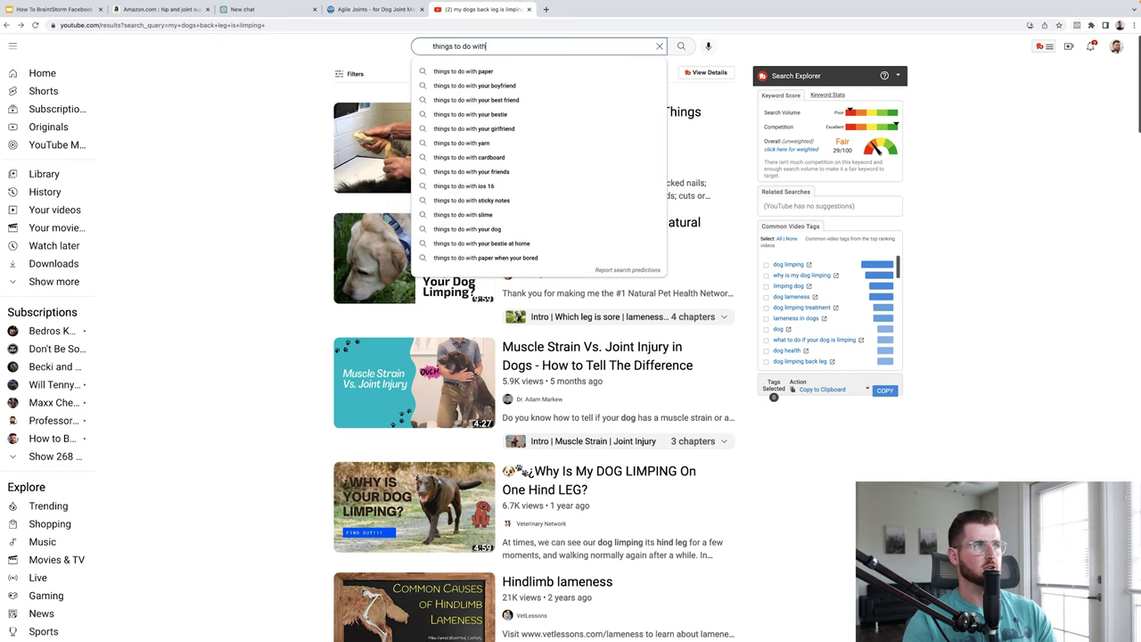
{"action": "key", "text": "Return"}
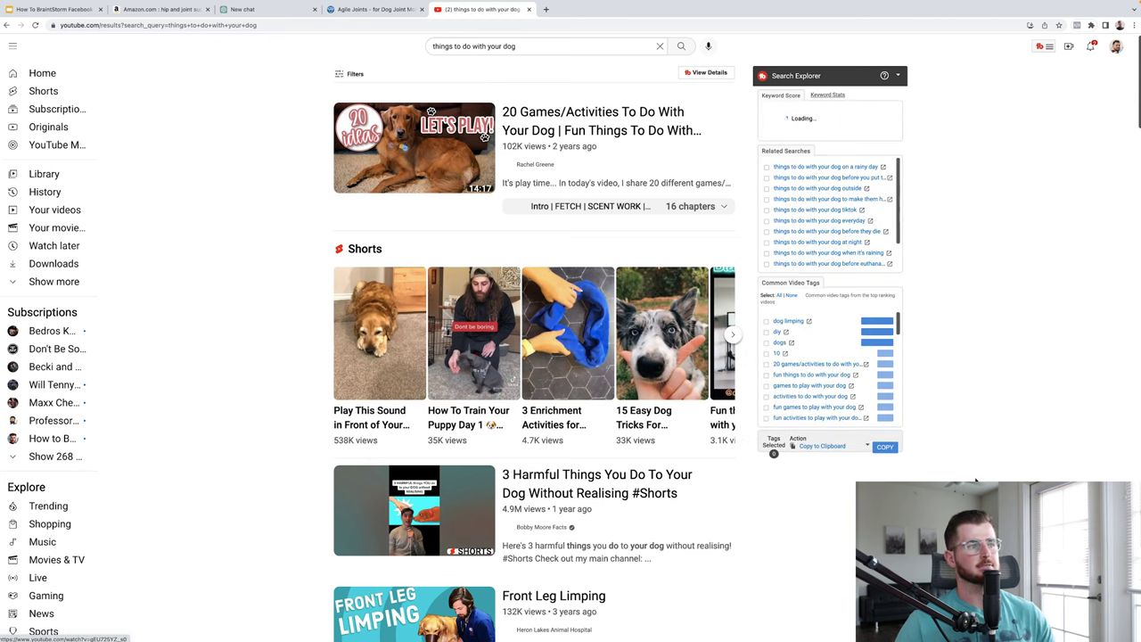
{"action": "scroll", "coordinate": [975, 479], "scroll_direction": "down", "scroll_amount": 2}
{"action": "scroll", "coordinate": [974, 479], "scroll_direction": "up", "scroll_amount": 2}
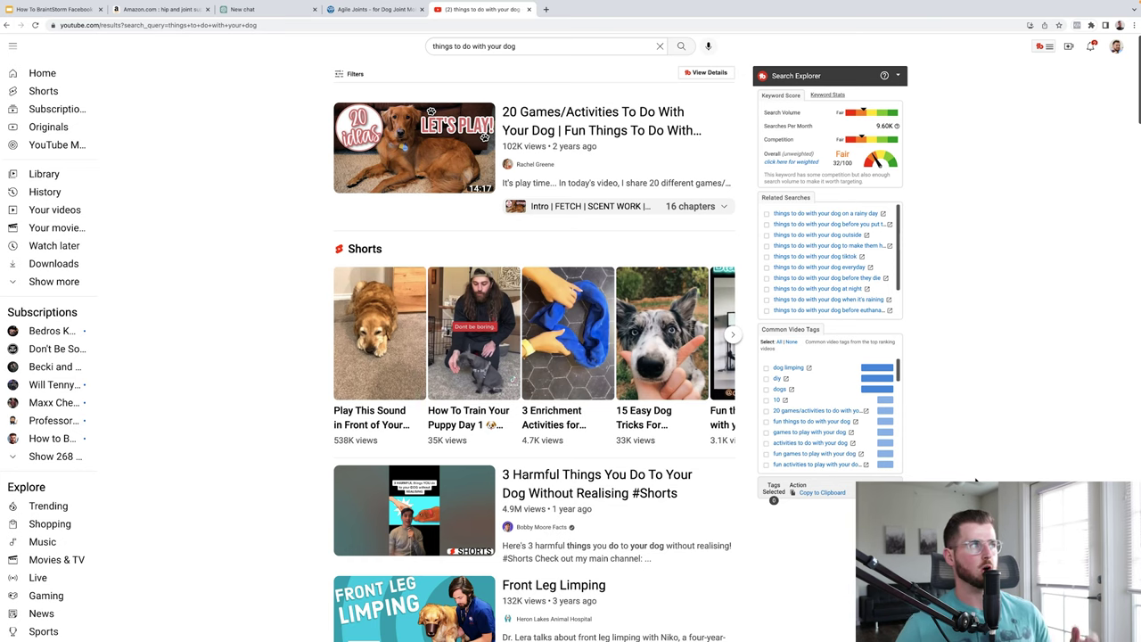
Switch to ChatGPT and submit the prompt "bad hips & joints on dog" in a new chat.
{"action": "key", "text": "ctrl+1"}
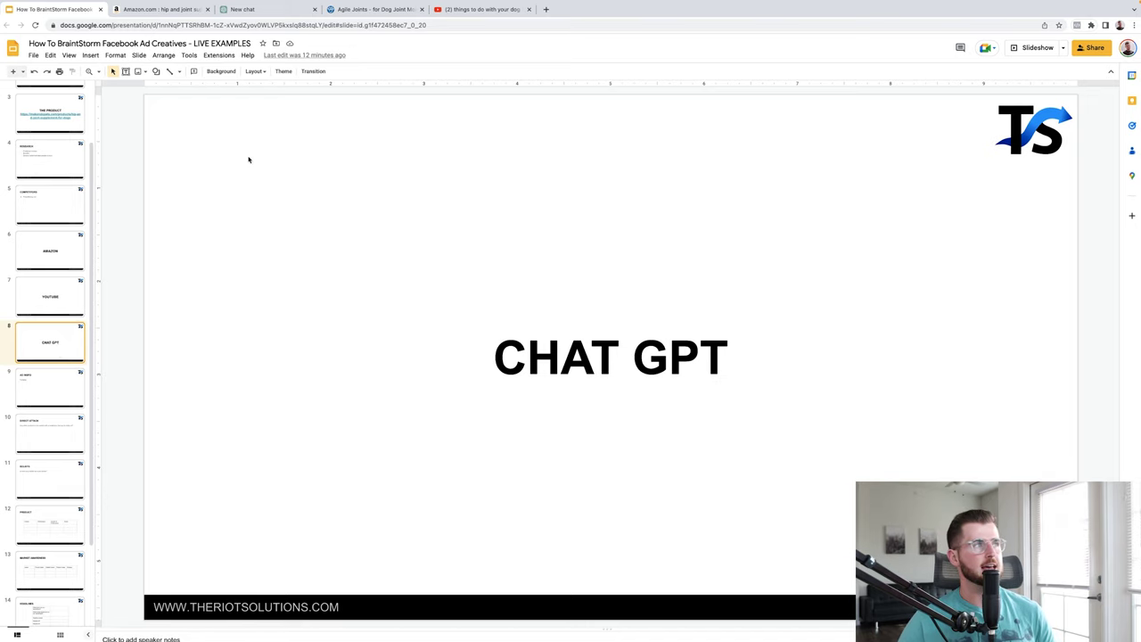
{"action": "left_click", "coordinate": [267, 12]}
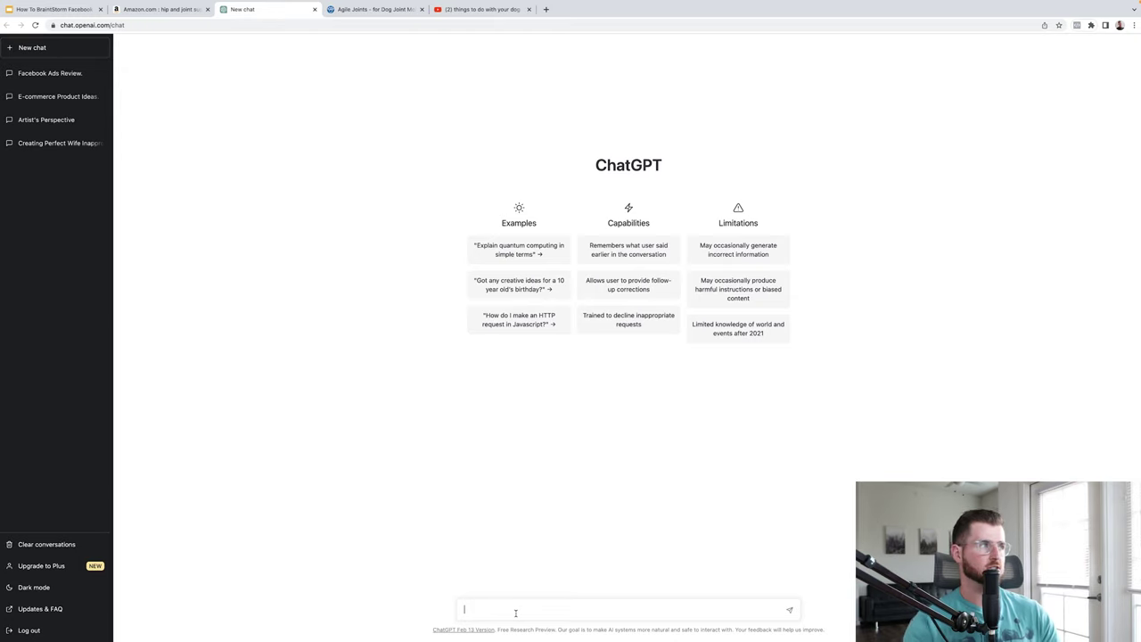
{"action": "type", "text": "my"}
{"action": "key", "text": "BackSpace"}
{"action": "key", "text": "BackSpace"}
{"action": "type", "text": "bad "}
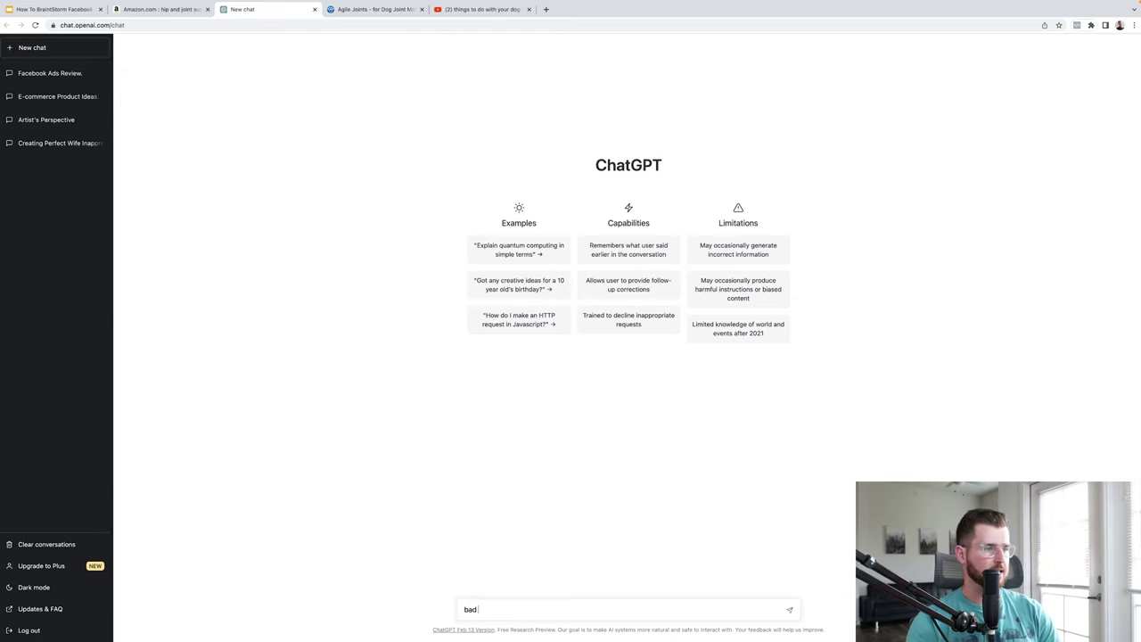
{"action": "type", "text": "hips &"}
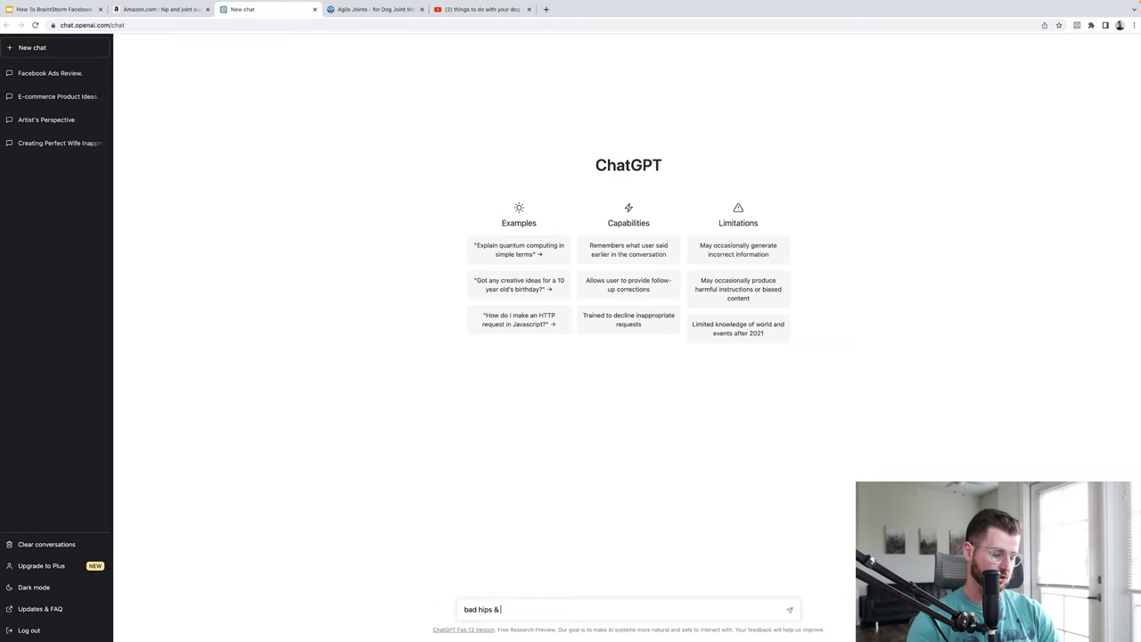
{"action": "type", "text": " joints on dog"}
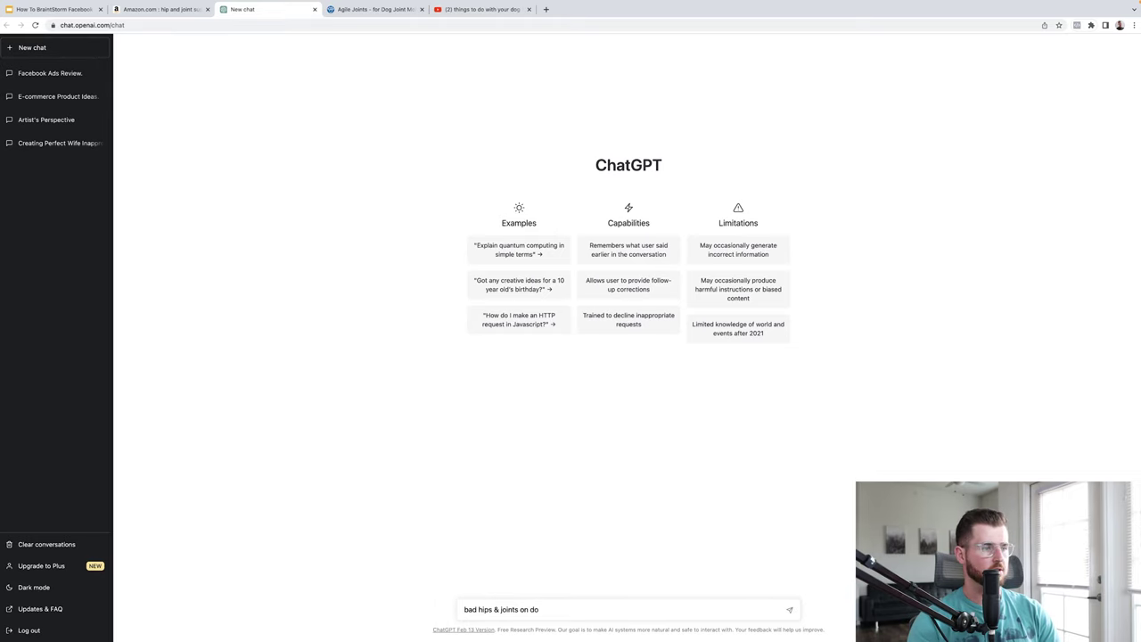
{"action": "key", "text": "Return"}
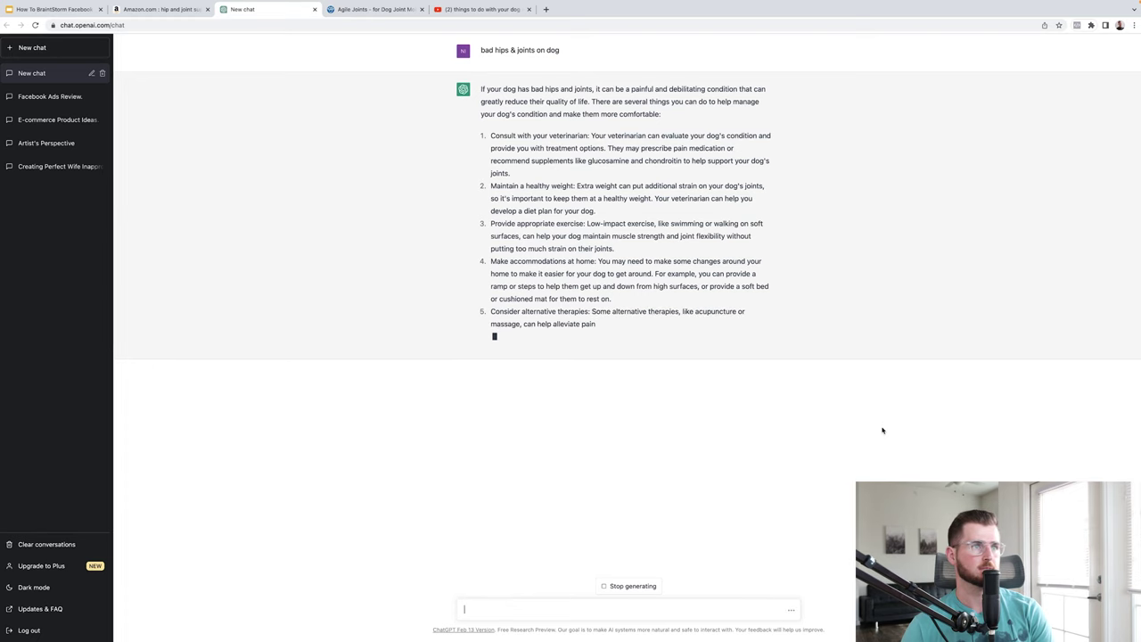
Ask ChatGPT "how can my dog's quality of life be affected by bad hips & joints" and read through the answer.
{"action": "type", "text": "how "}
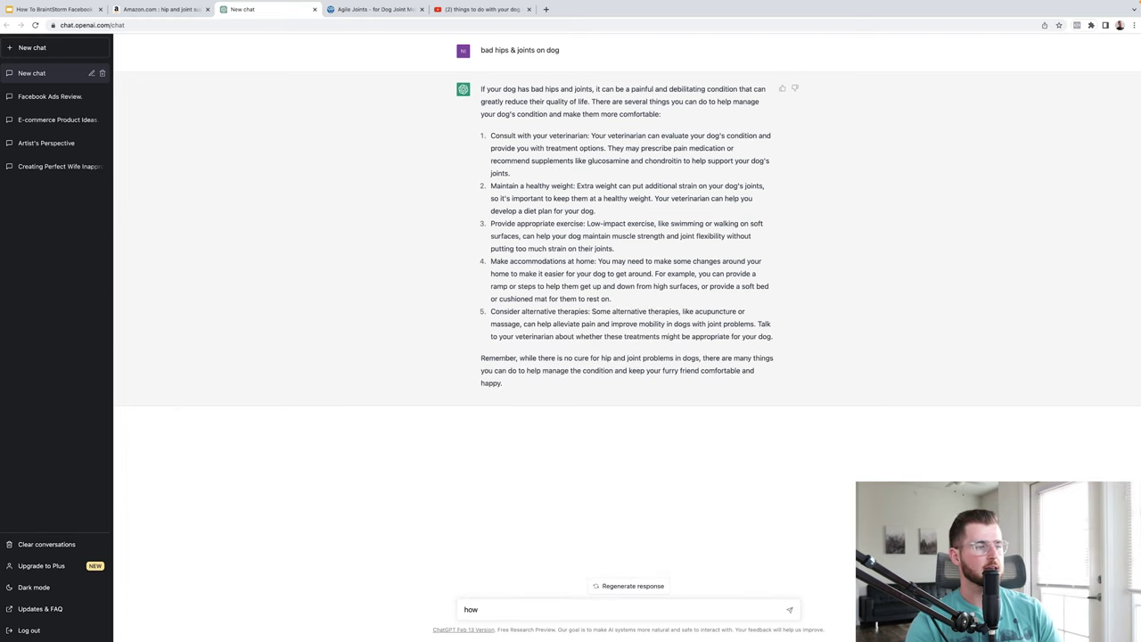
{"action": "type", "text": "can mu dog"}
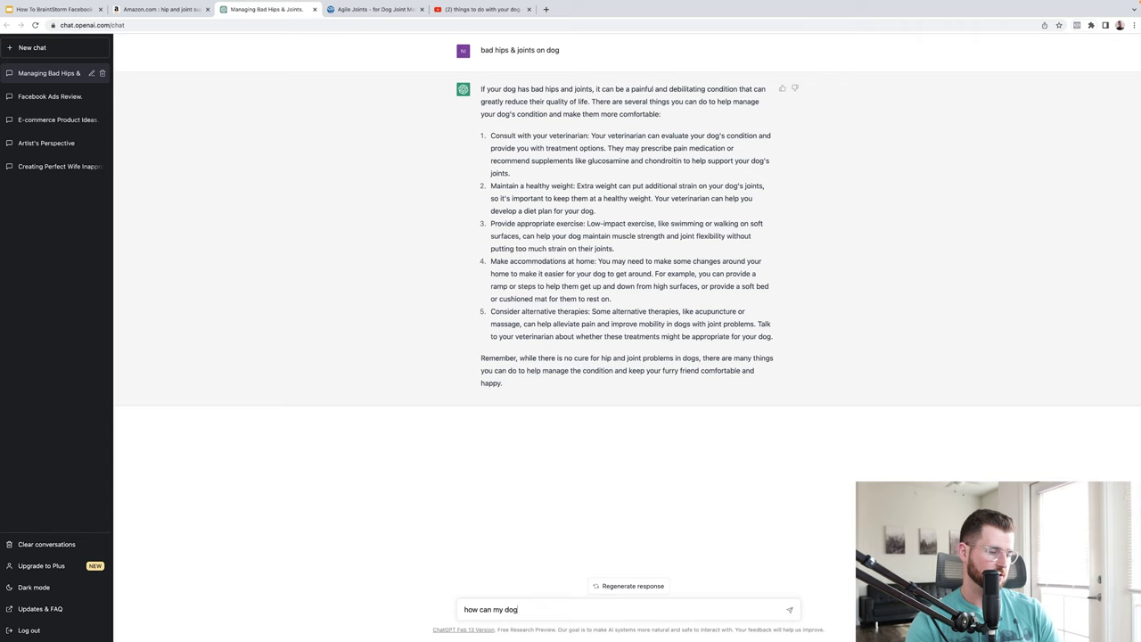
{"action": "type", "text": "s quality "}
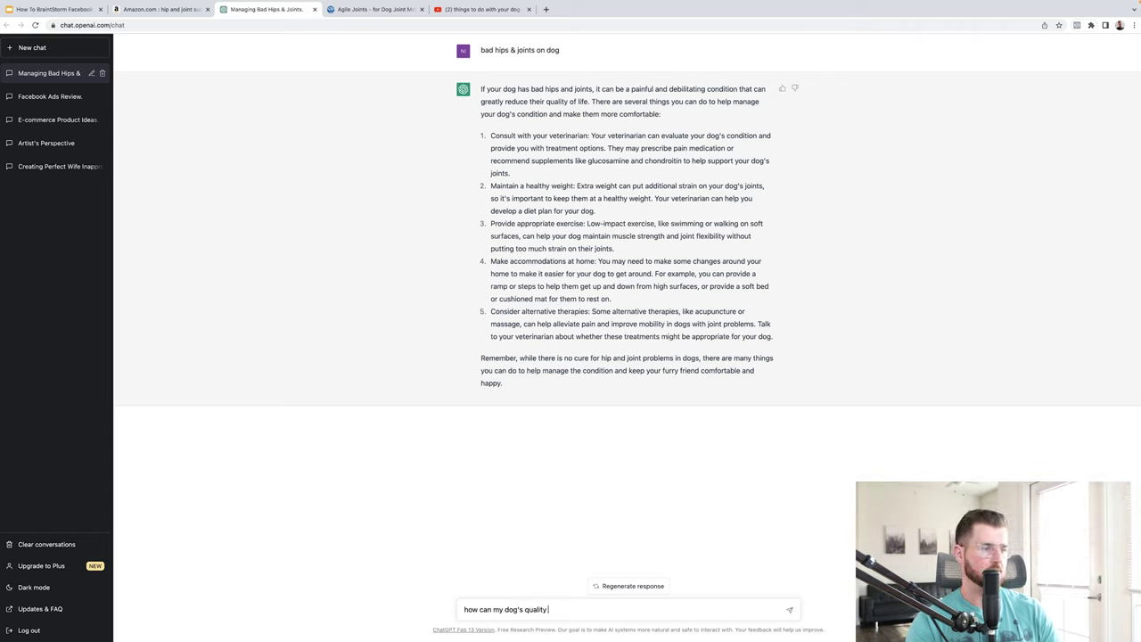
{"action": "type", "text": "of life be affe"}
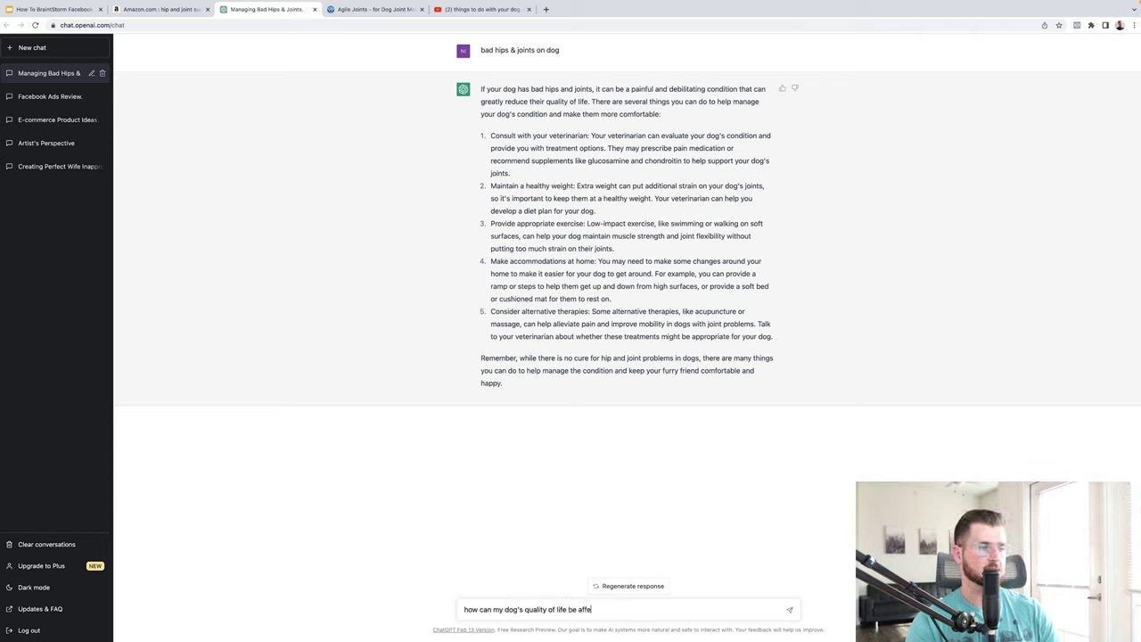
{"action": "type", "text": "cted by ba"}
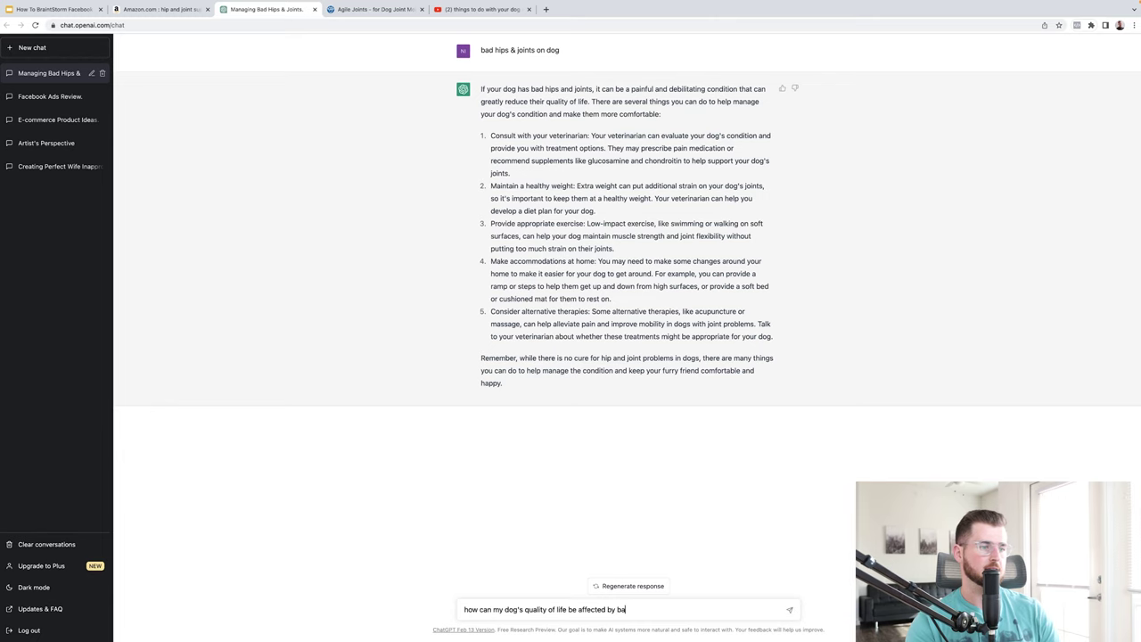
{"action": "type", "text": "d hips & joints."}
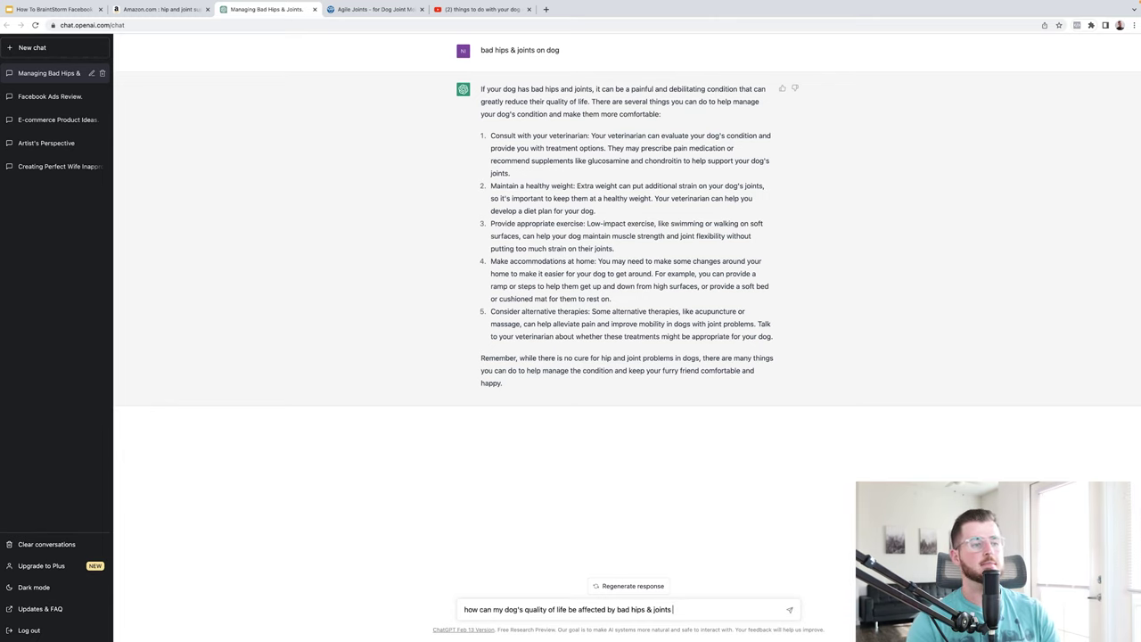
{"action": "key", "text": "Return"}
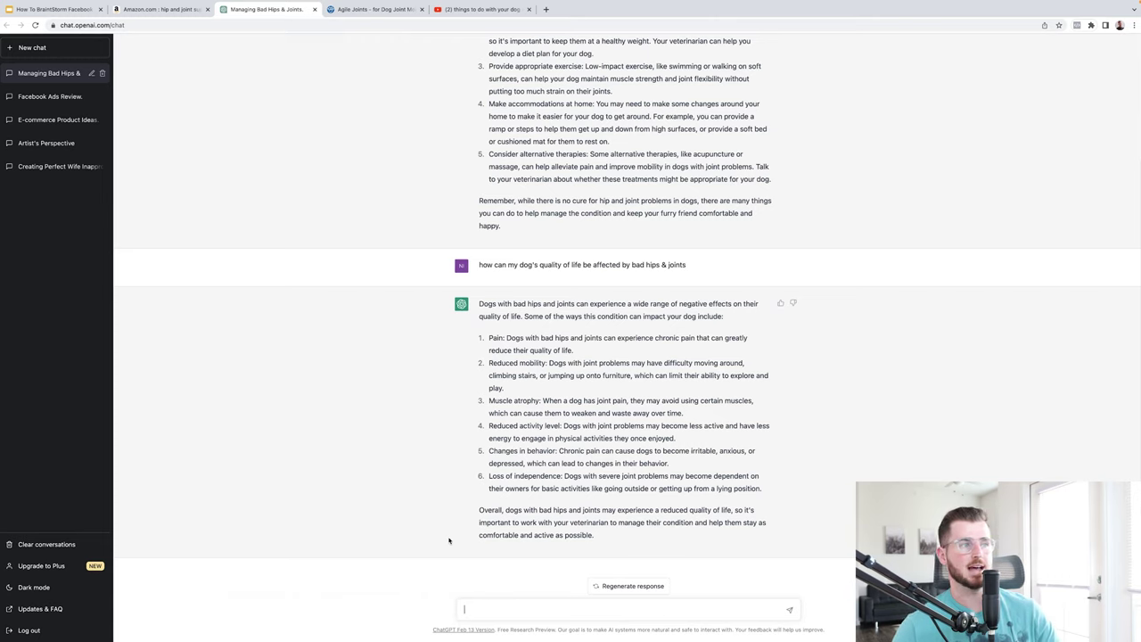
{"action": "scroll", "coordinate": [574, 390], "scroll_direction": "up", "scroll_amount": 2}
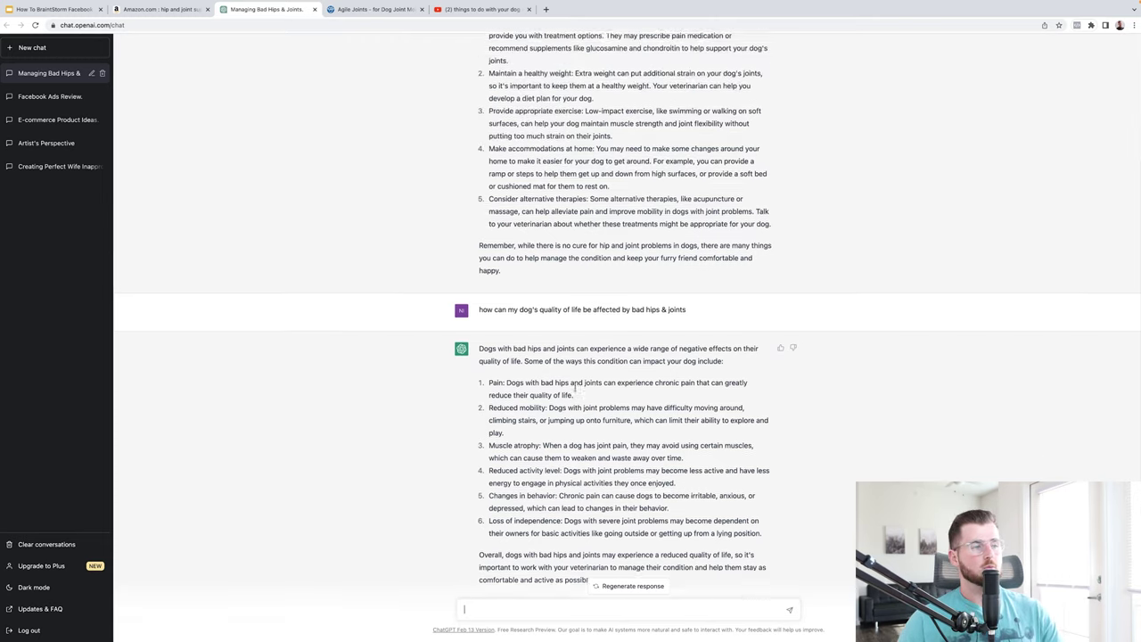
{"action": "scroll", "coordinate": [575, 390], "scroll_direction": "down", "scroll_amount": 2}
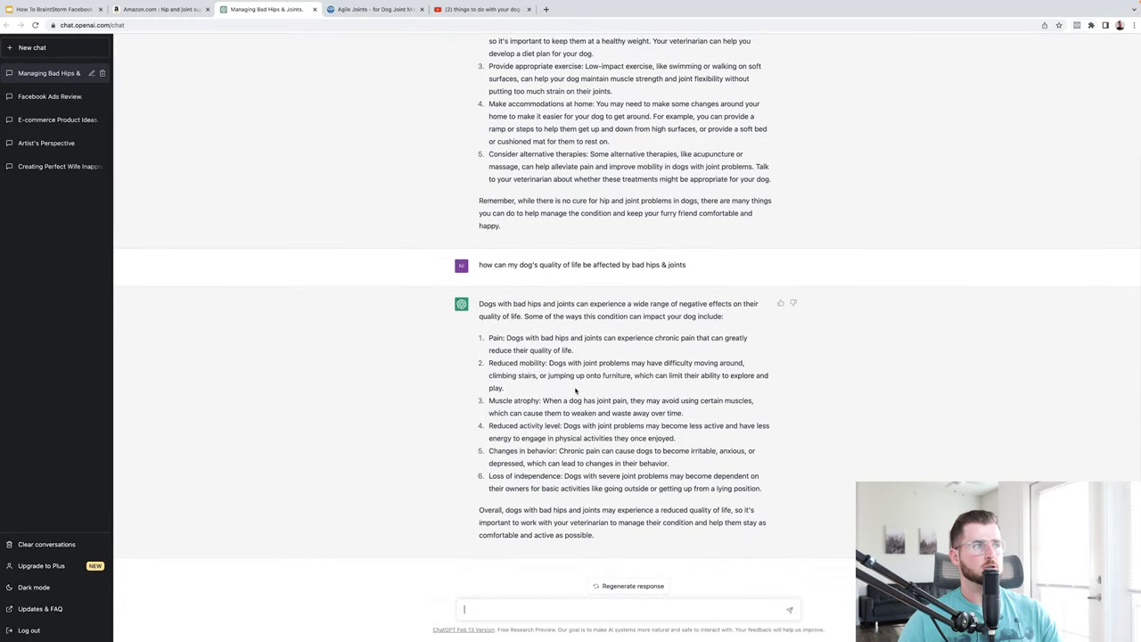
Show the AD INSPO slide in the Google Slides presentation, and open foreplay.co in a new tab and log in.
{"action": "left_click", "coordinate": [36, 9]}
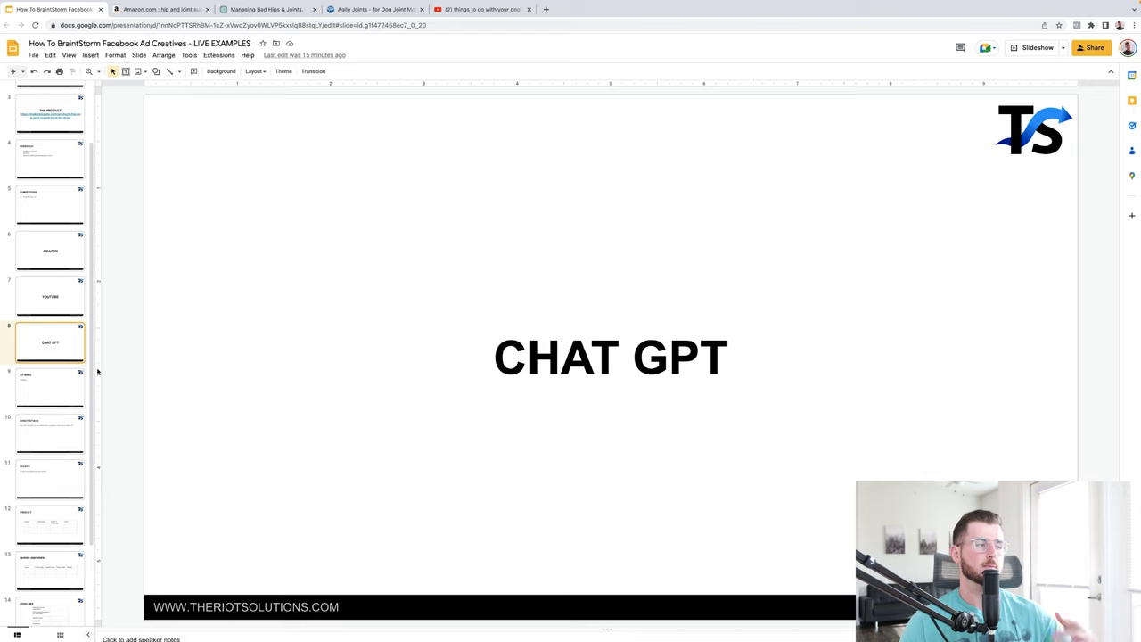
{"action": "left_click", "coordinate": [45, 392]}
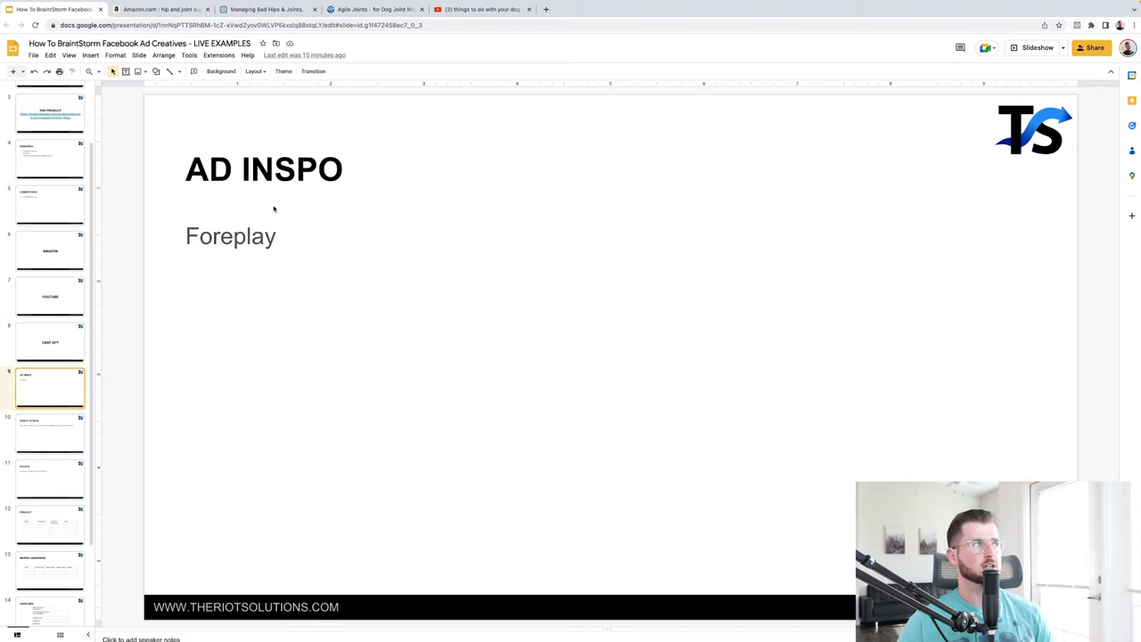
{"action": "left_click", "coordinate": [546, 9]}
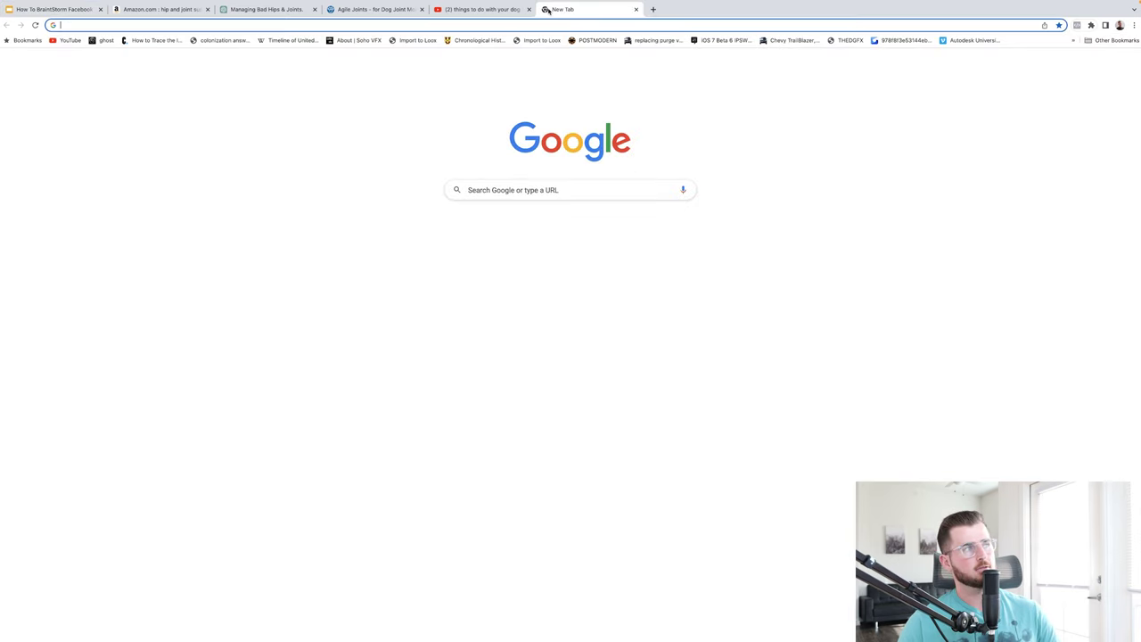
{"action": "type", "text": "fore"}
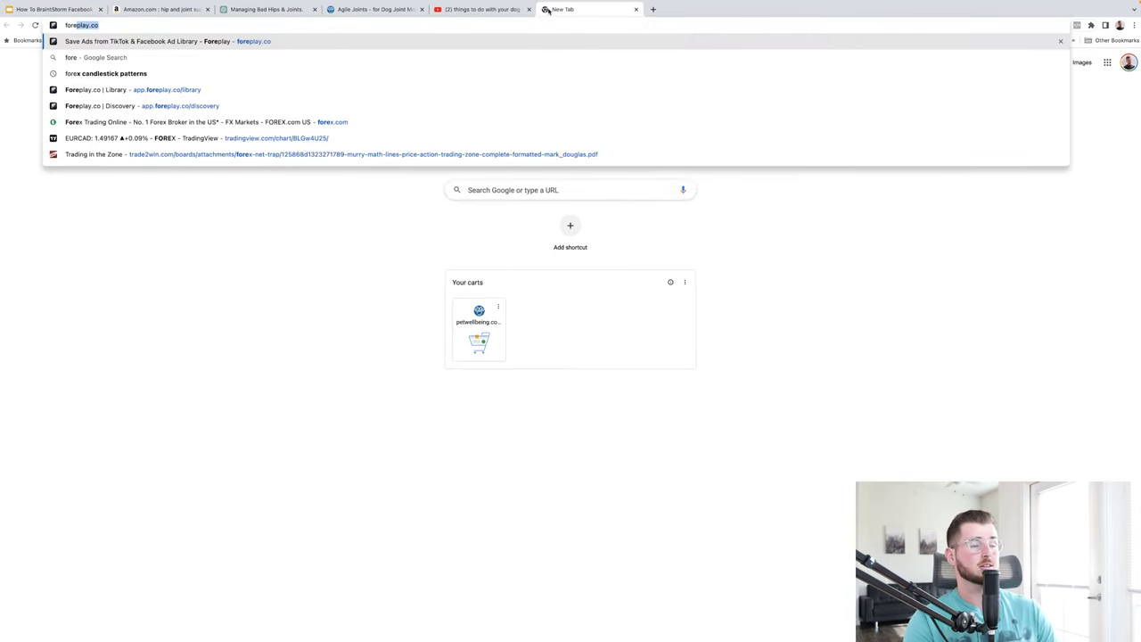
{"action": "key", "text": "Return"}
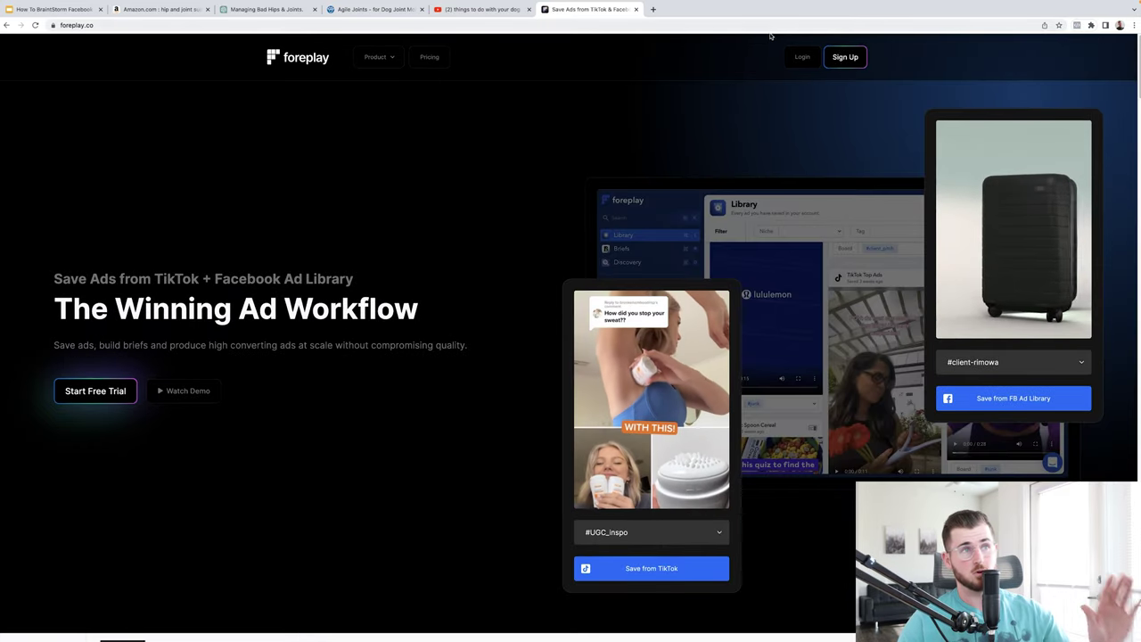
{"action": "left_click", "coordinate": [802, 58]}
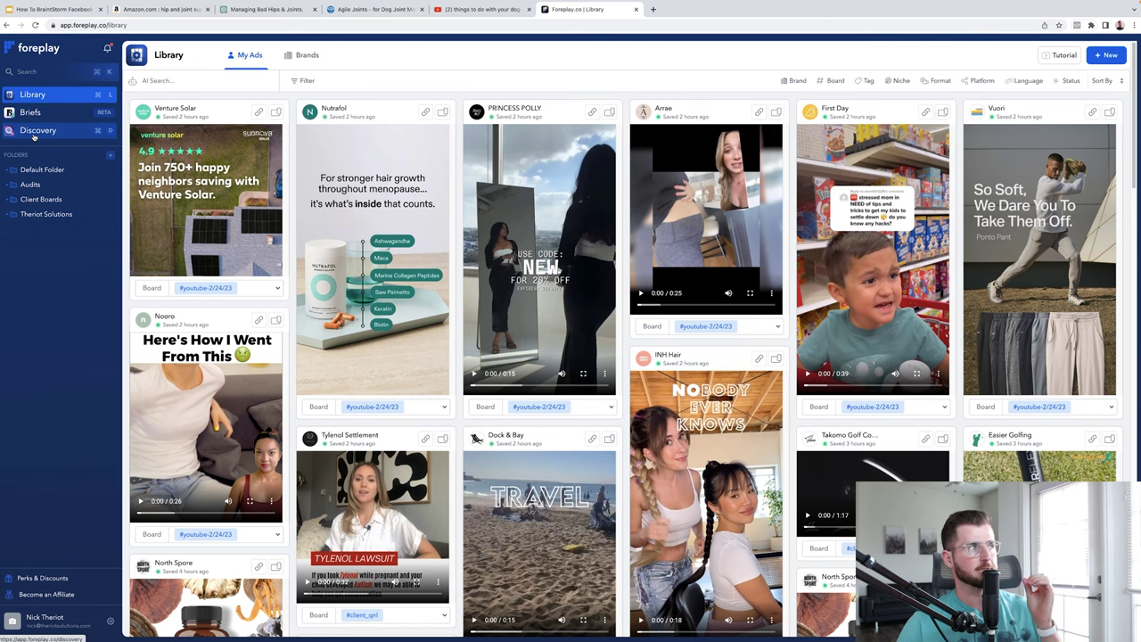
Search Foreplay's Discovery community ads for "dog" and skim the resulting ads.
{"action": "left_click", "coordinate": [34, 132]}
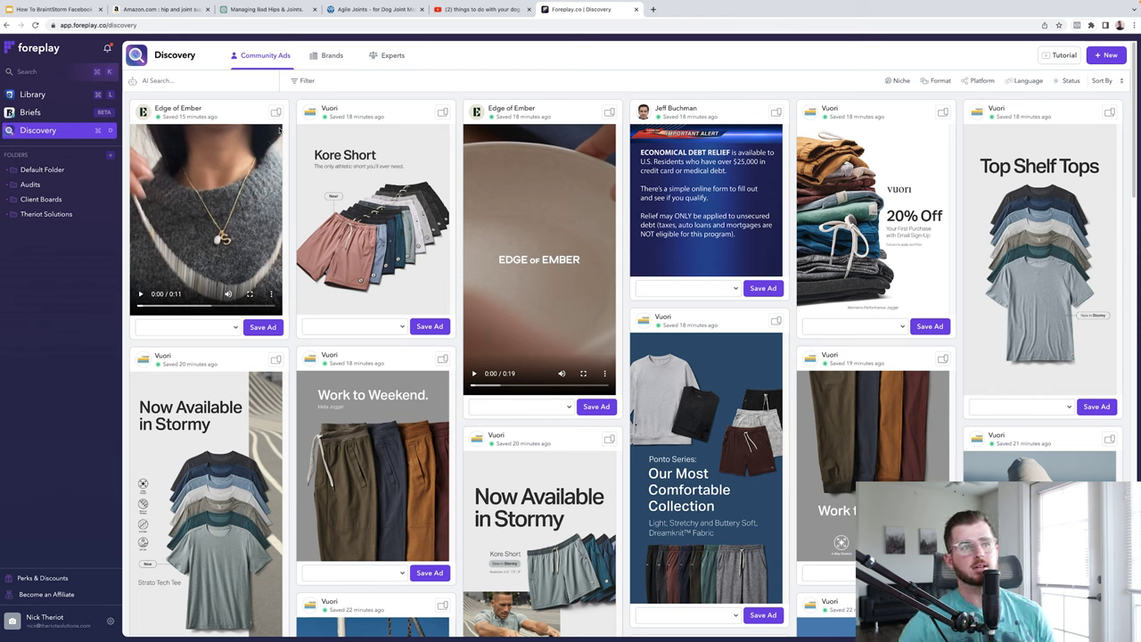
{"action": "left_click", "coordinate": [174, 82]}
{"action": "type", "text": "dog"}
{"action": "key", "text": "Return"}
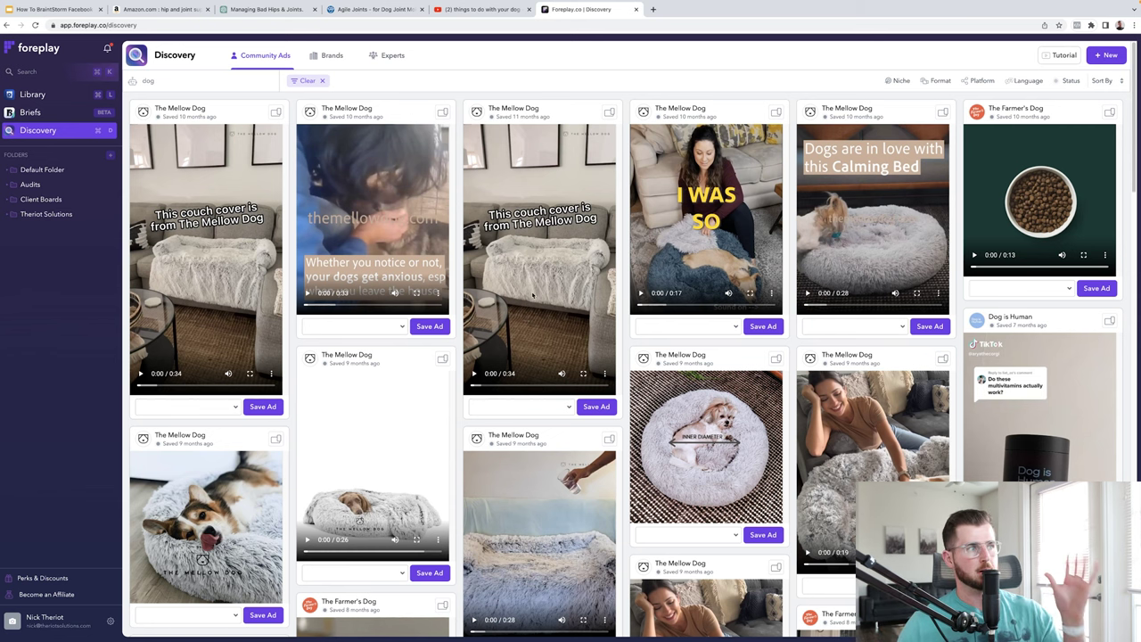
{"action": "scroll", "coordinate": [637, 370], "scroll_direction": "down", "scroll_amount": 3}
{"action": "scroll", "coordinate": [637, 369], "scroll_direction": "down", "scroll_amount": 2}
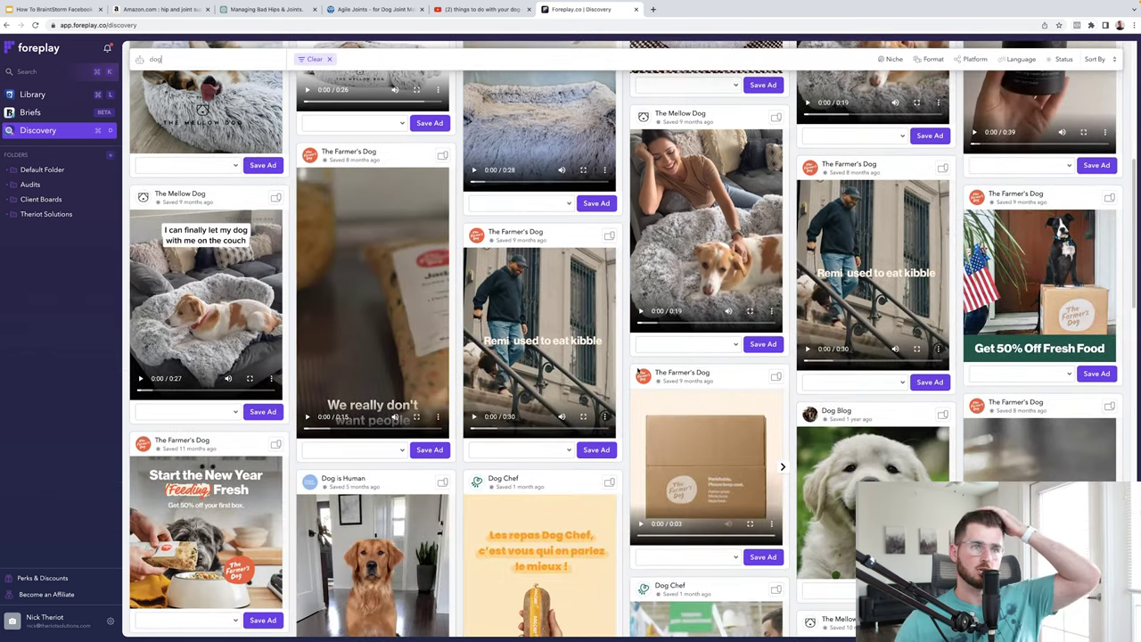
{"action": "scroll", "coordinate": [638, 369], "scroll_direction": "up", "scroll_amount": 2}
{"action": "scroll", "coordinate": [638, 369], "scroll_direction": "down", "scroll_amount": 10}
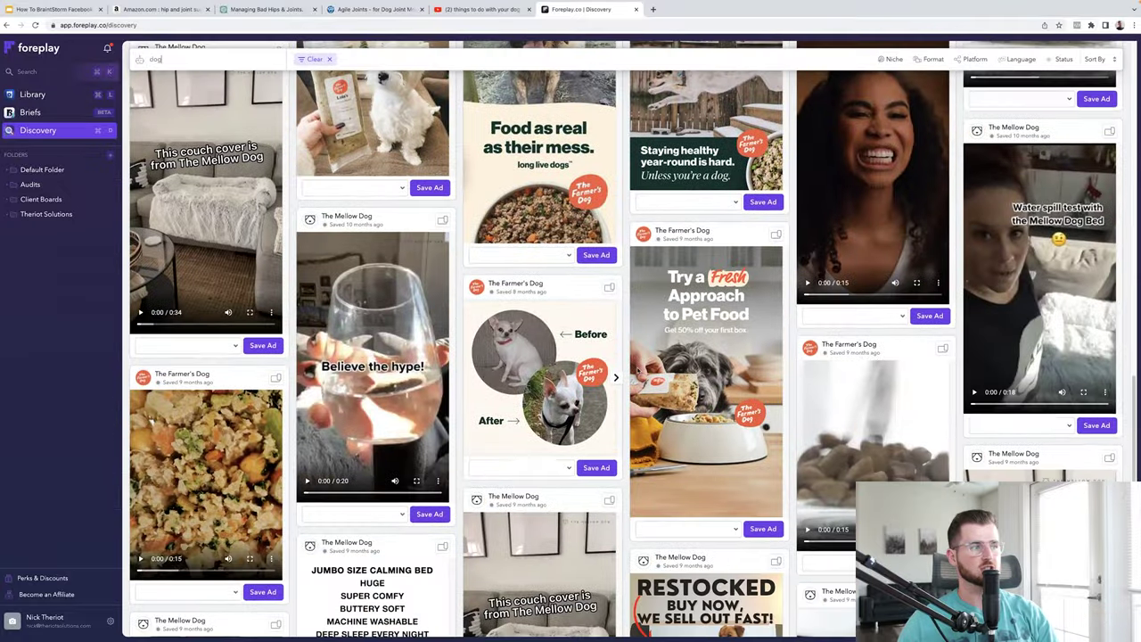
{"action": "scroll", "coordinate": [637, 369], "scroll_direction": "up", "scroll_amount": 15}
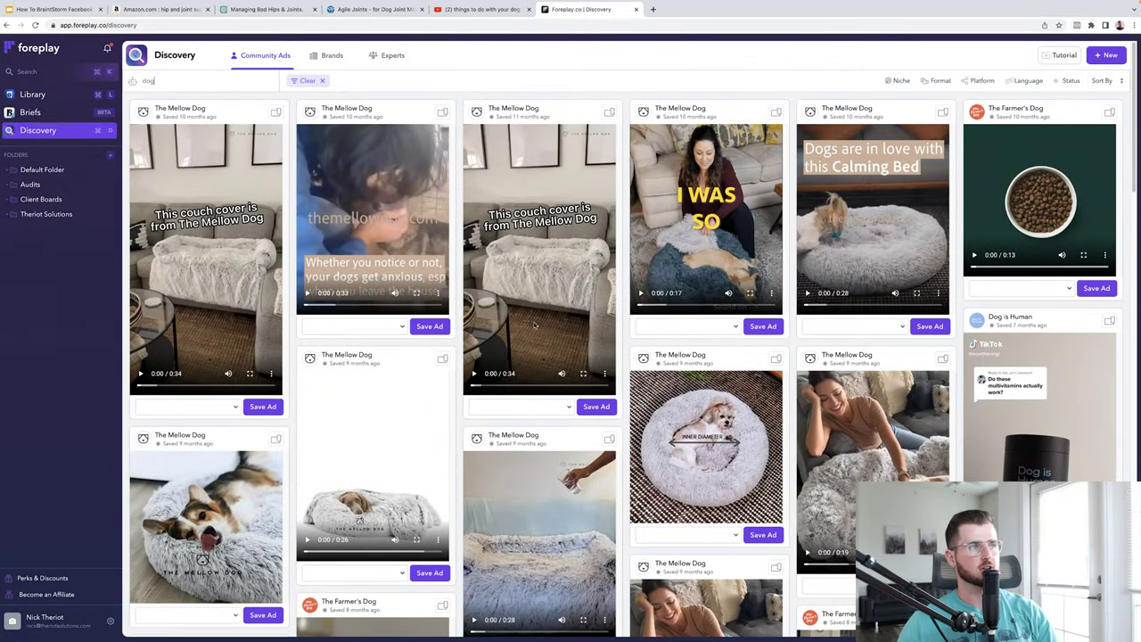
Preview The Mellow Dog's couch cover and dog bed video ads, skipping ahead in the couch cover one, and pause them.
{"action": "left_click", "coordinate": [544, 321]}
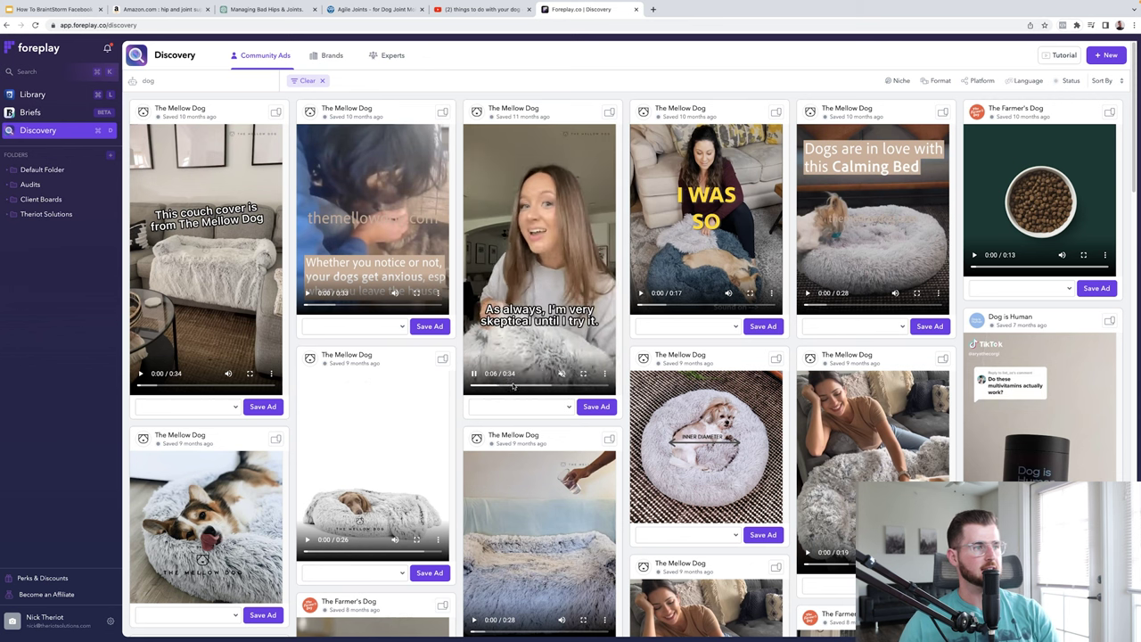
{"action": "left_click_drag", "start_coordinate": [520, 388], "coordinate": [526, 387]}
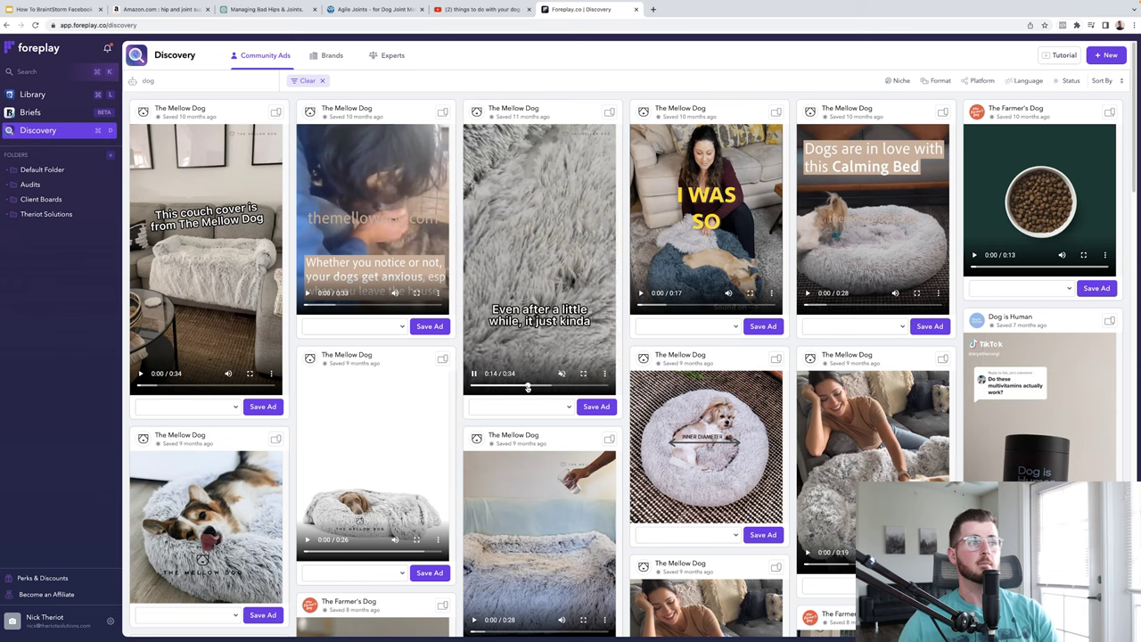
{"action": "left_click", "coordinate": [474, 374]}
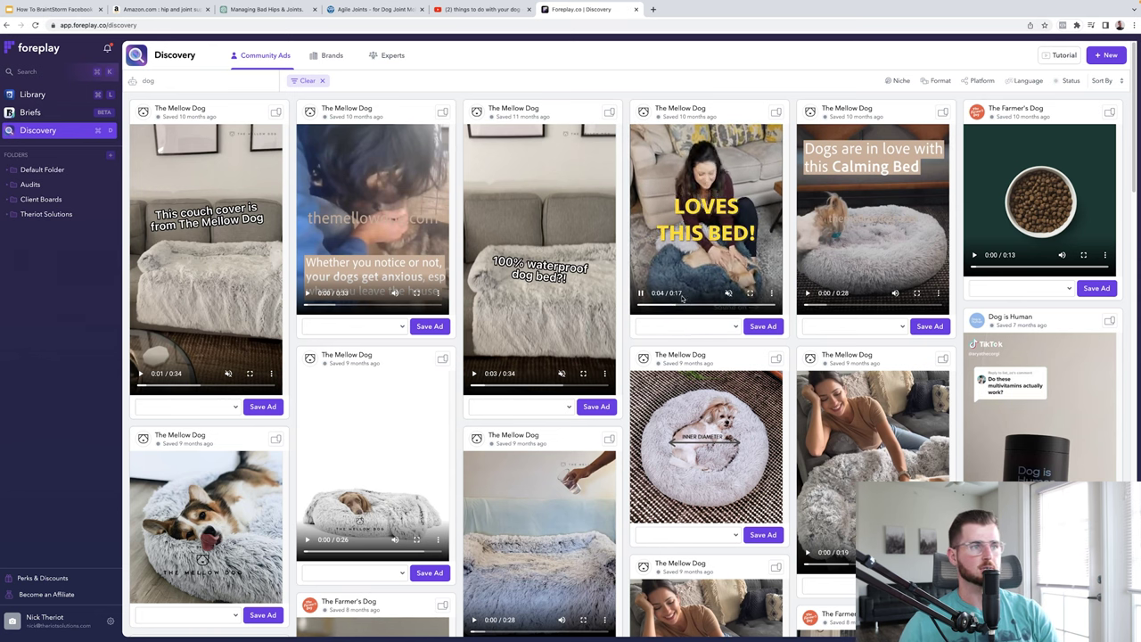
{"action": "left_click", "coordinate": [640, 293]}
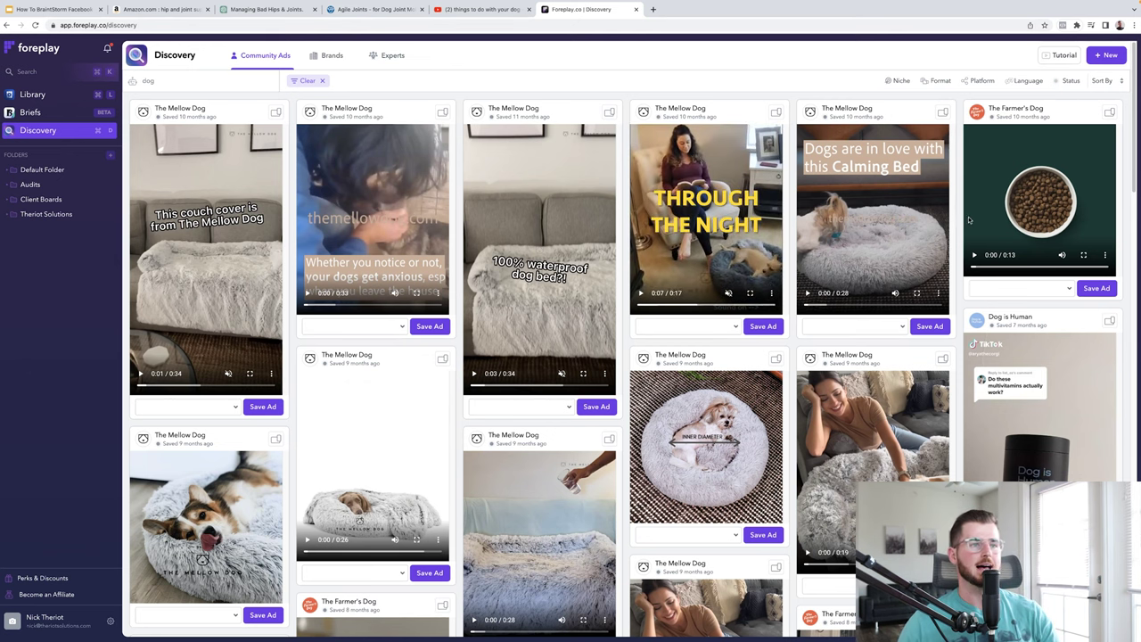
Browse further through the dog ads for inspiration and preview the Dog is Human video ad with the supplement jar.
{"action": "scroll", "coordinate": [713, 383], "scroll_direction": "down", "scroll_amount": 5}
{"action": "scroll", "coordinate": [714, 383], "scroll_direction": "down", "scroll_amount": 8}
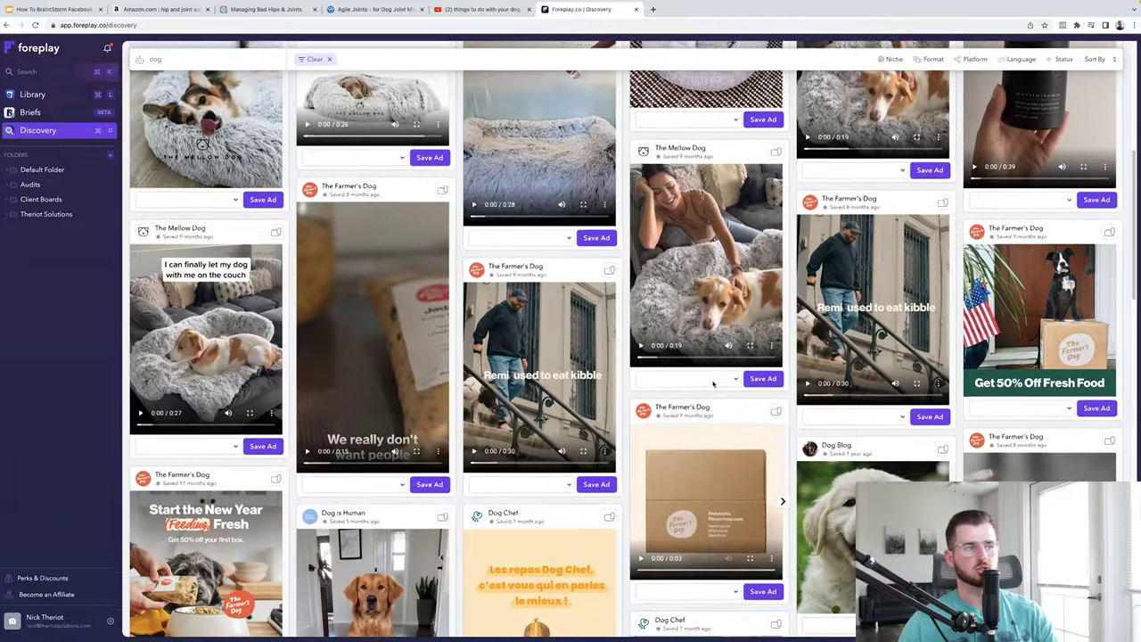
{"action": "scroll", "coordinate": [713, 383], "scroll_direction": "down", "scroll_amount": 2}
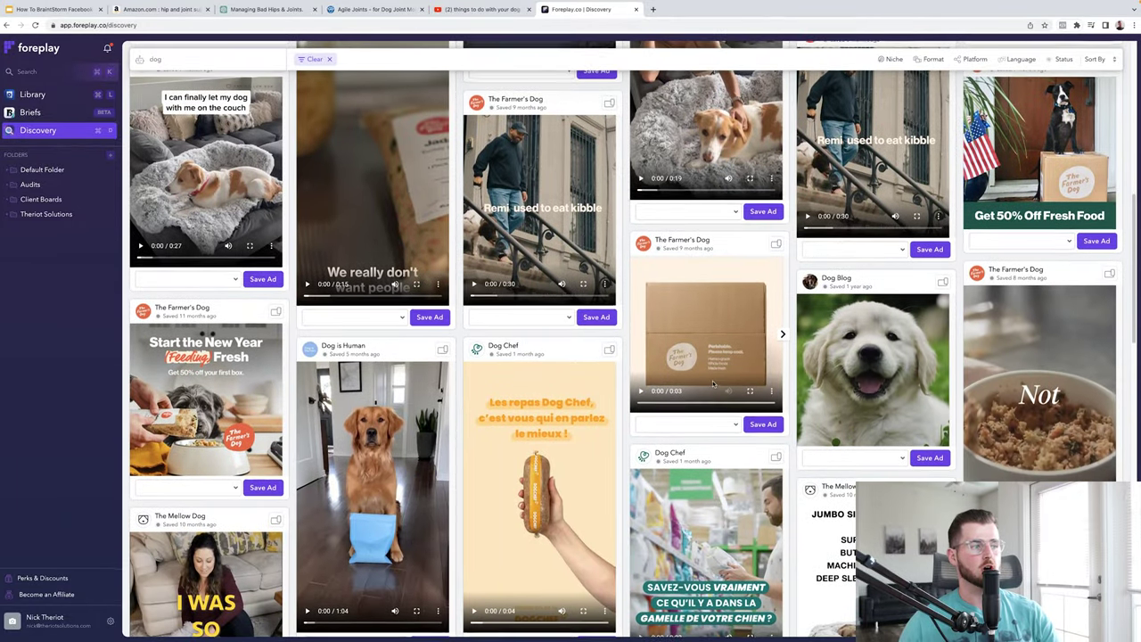
{"action": "scroll", "coordinate": [318, 544], "scroll_direction": "down", "scroll_amount": 2}
{"action": "scroll", "coordinate": [318, 545], "scroll_direction": "up", "scroll_amount": 15}
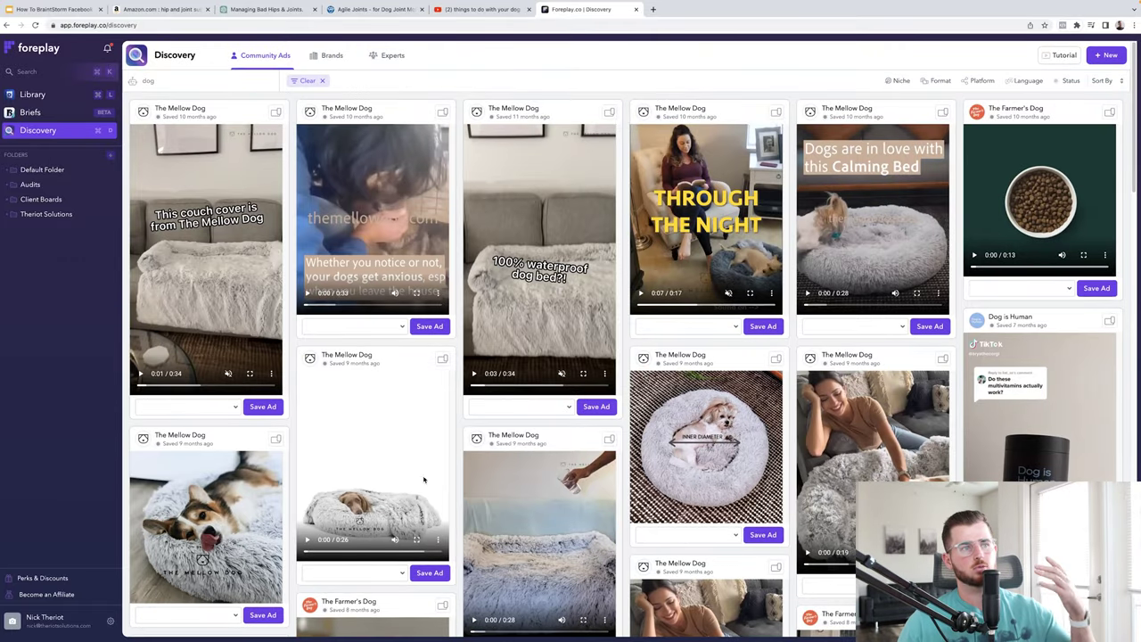
{"action": "scroll", "coordinate": [825, 409], "scroll_direction": "down", "scroll_amount": 6}
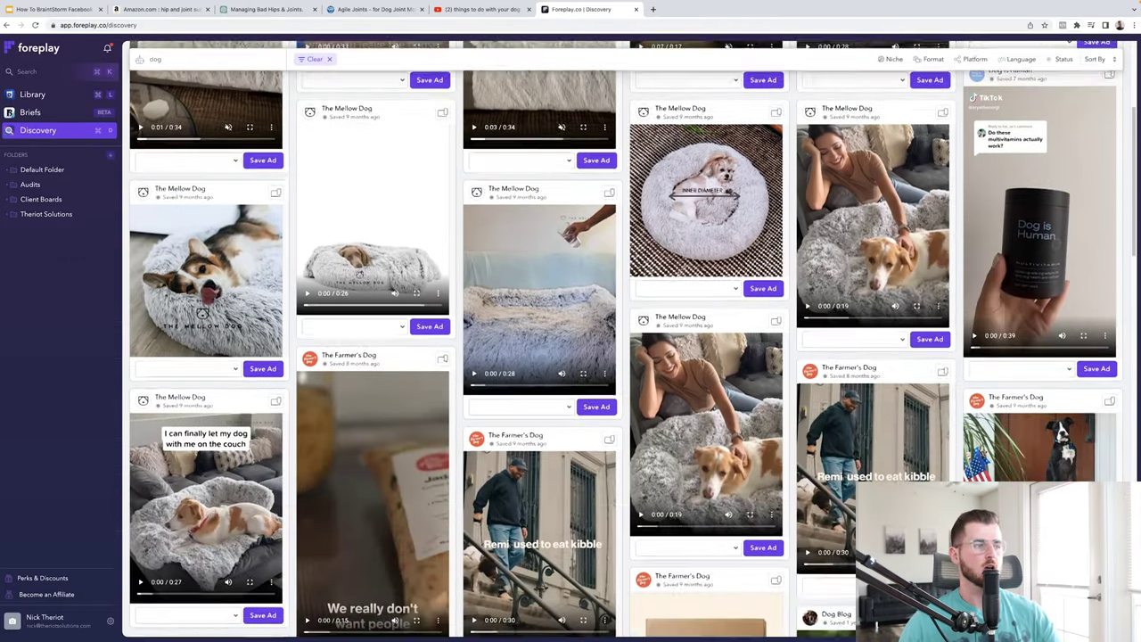
{"action": "scroll", "coordinate": [825, 408], "scroll_direction": "down", "scroll_amount": 5}
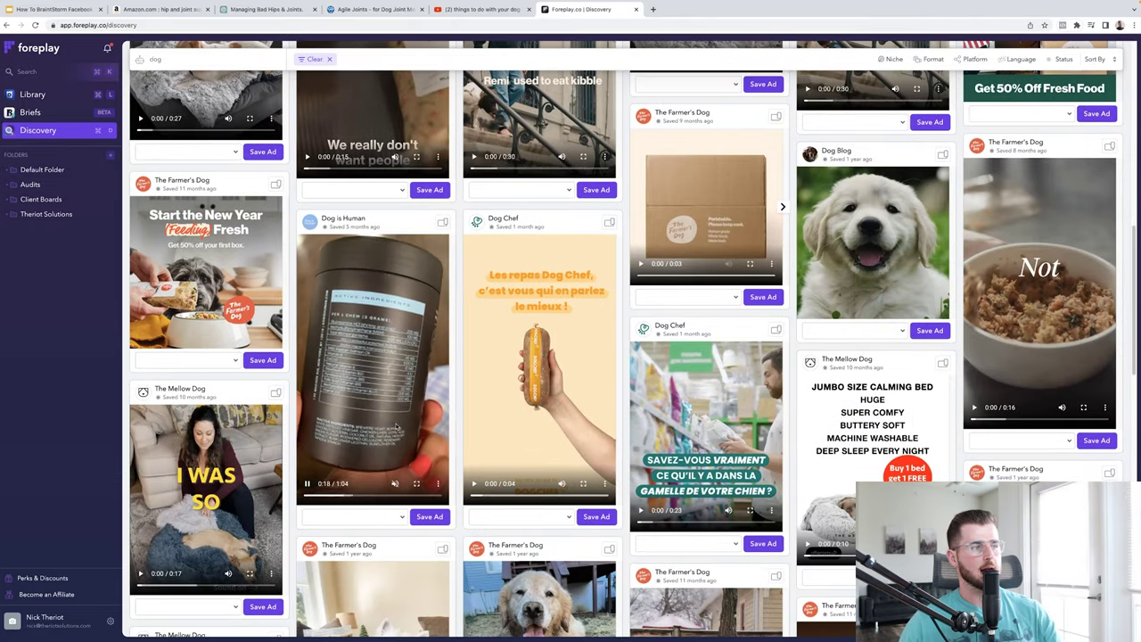
Switch to the Google Slides presentation and show the DIRECT ATTACK and BELIEFS slides.
{"action": "left_click", "coordinate": [36, 11]}
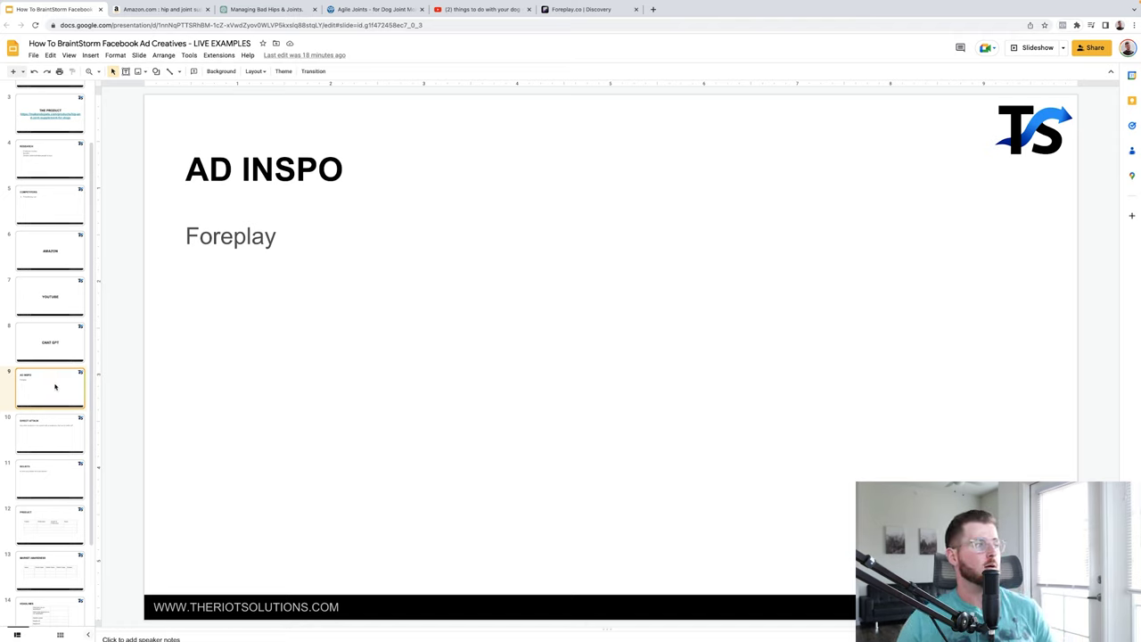
{"action": "scroll", "coordinate": [50, 394], "scroll_direction": "down", "scroll_amount": 1}
{"action": "scroll", "coordinate": [50, 394], "scroll_direction": "down", "scroll_amount": 3}
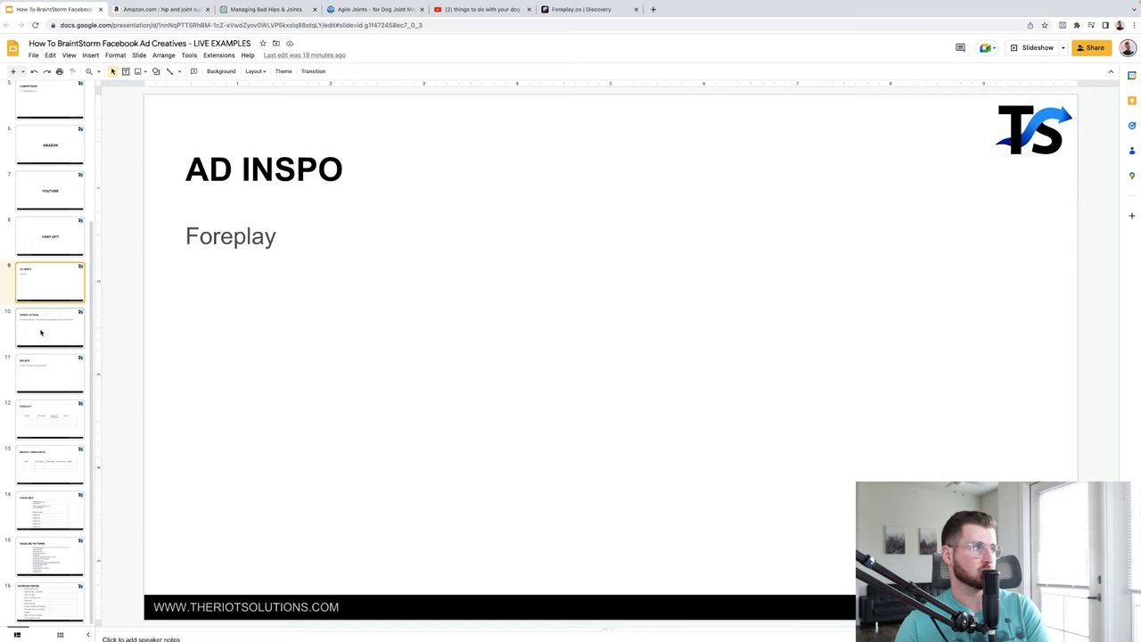
{"action": "left_click", "coordinate": [40, 333]}
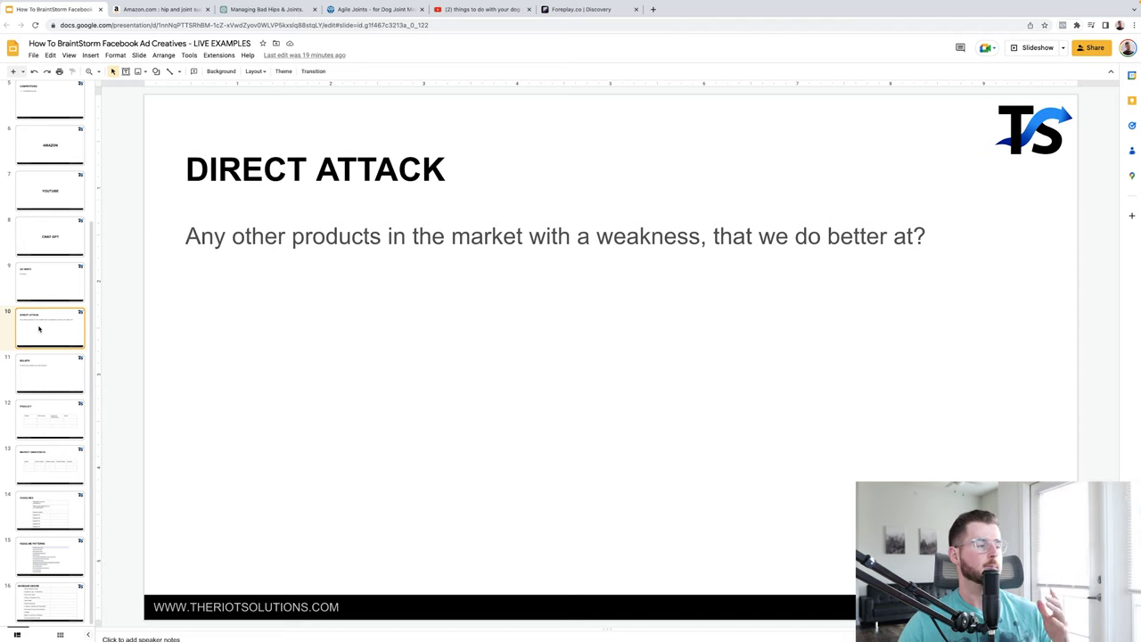
{"action": "left_click", "coordinate": [42, 363]}
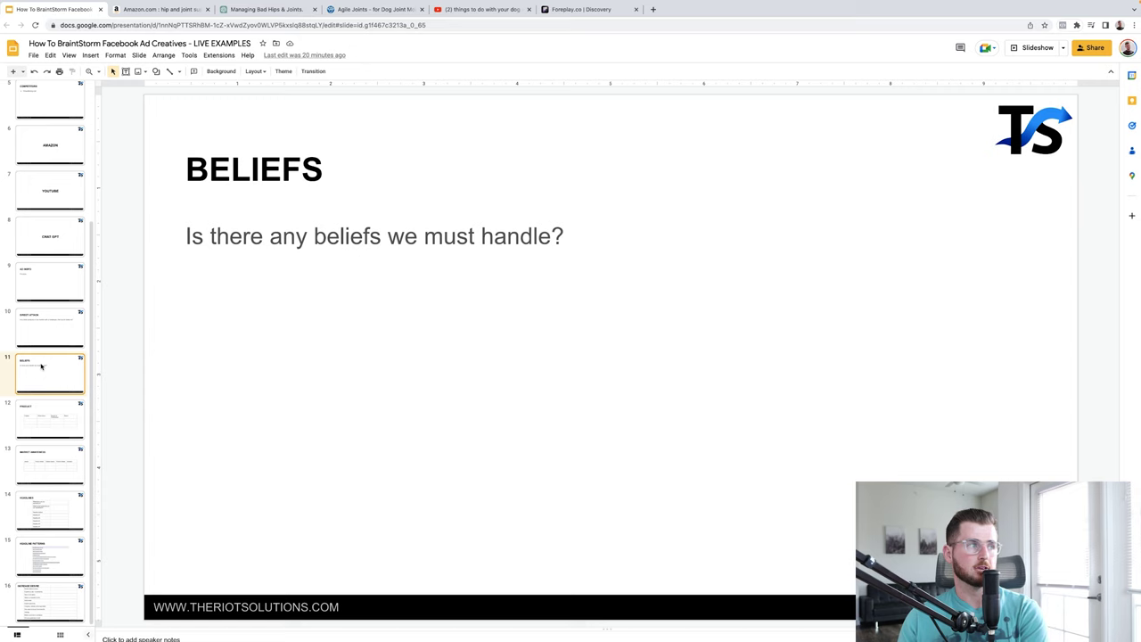
On the PRODUCT slide, fill the first table row with the feature "chew" and the performance "Easily give to your dog".
{"action": "left_click", "coordinate": [28, 412]}
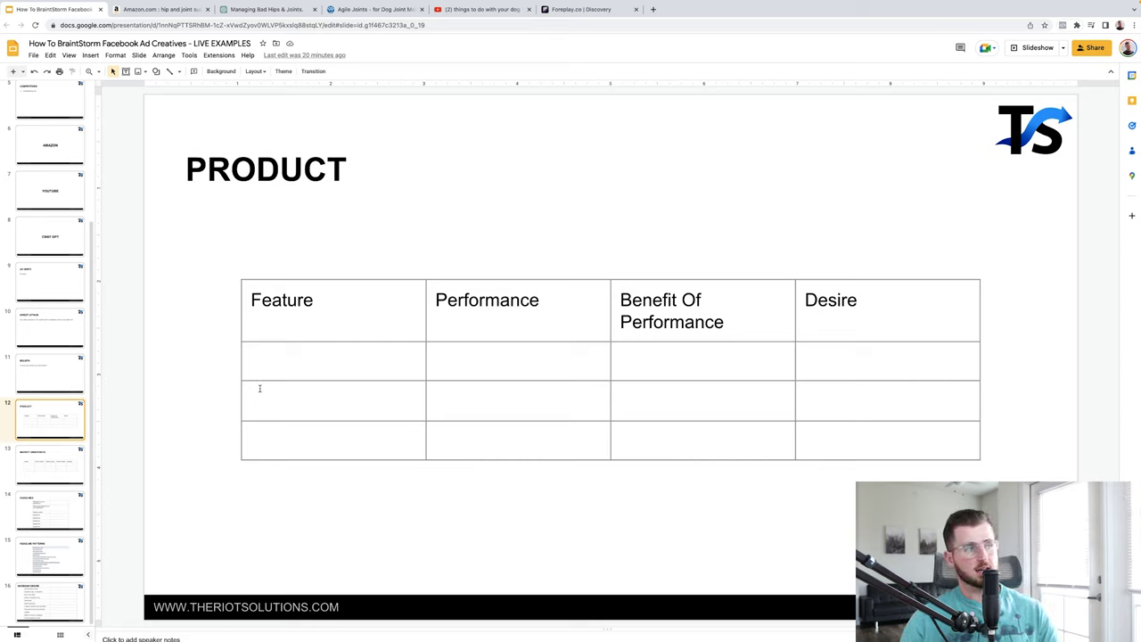
{"action": "left_click", "coordinate": [266, 357]}
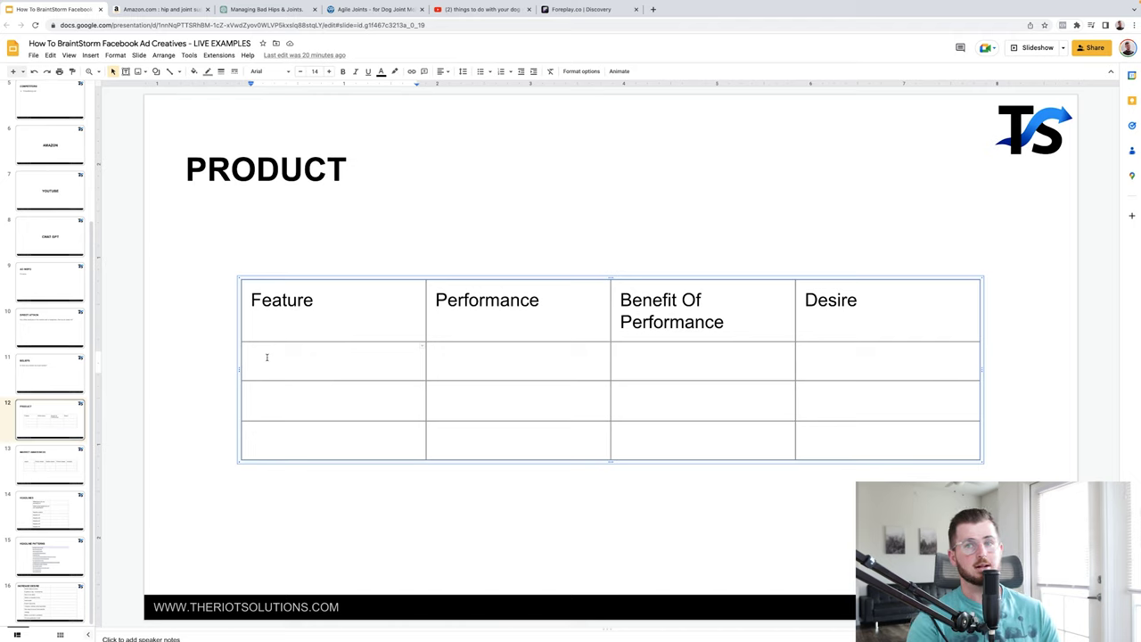
{"action": "type", "text": "chew"}
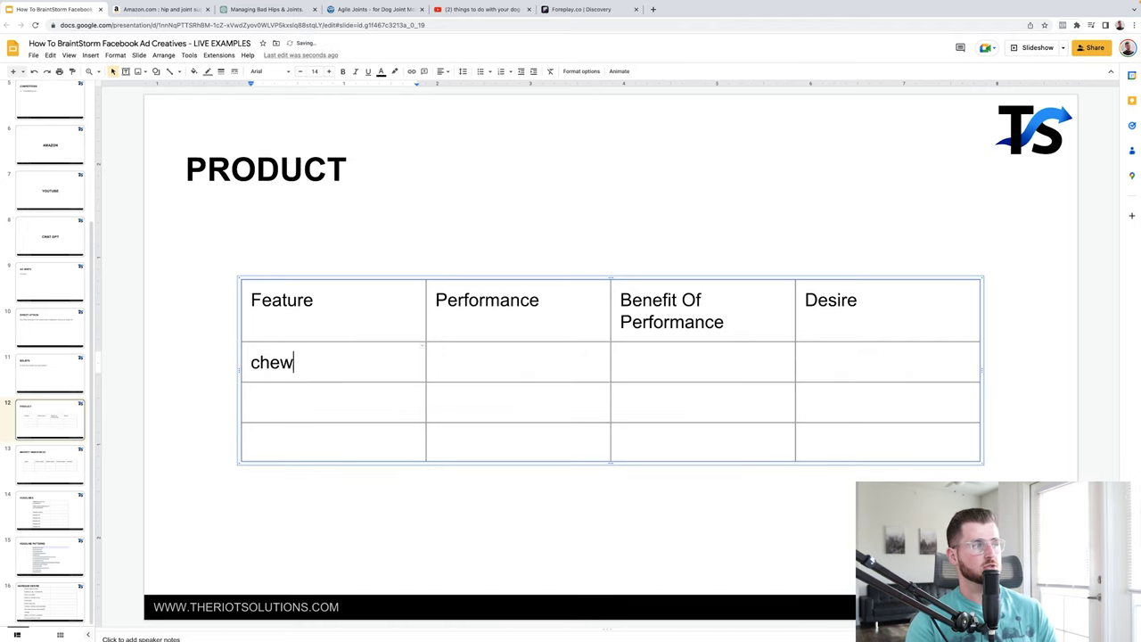
{"action": "left_click", "coordinate": [475, 351]}
{"action": "type", "text": "easi"}
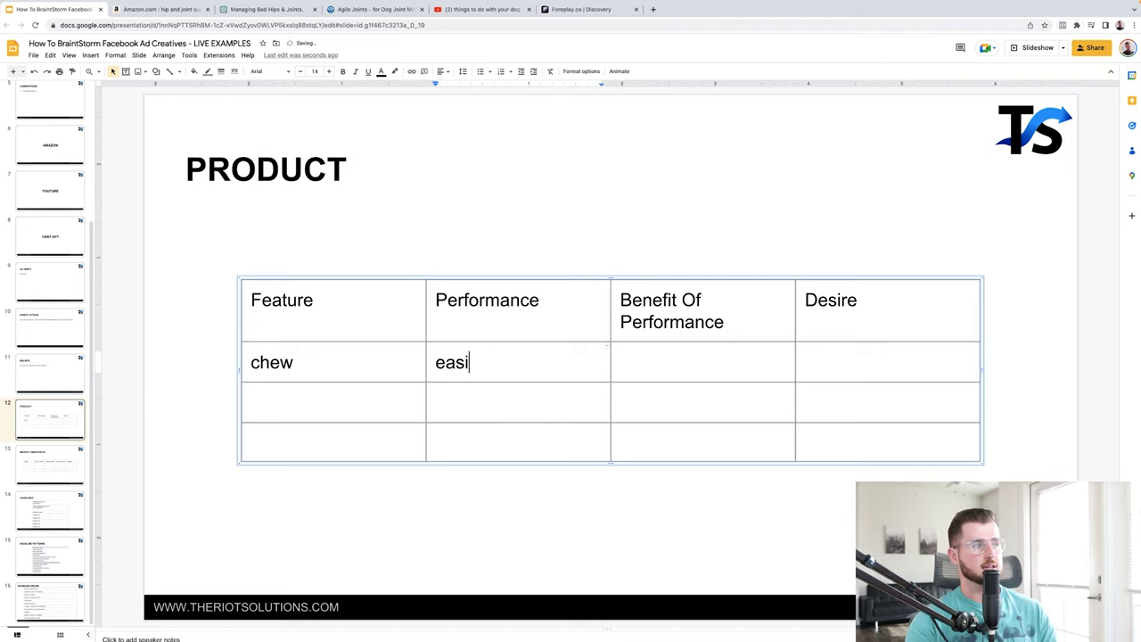
{"action": "type", "text": "ly give to your d"}
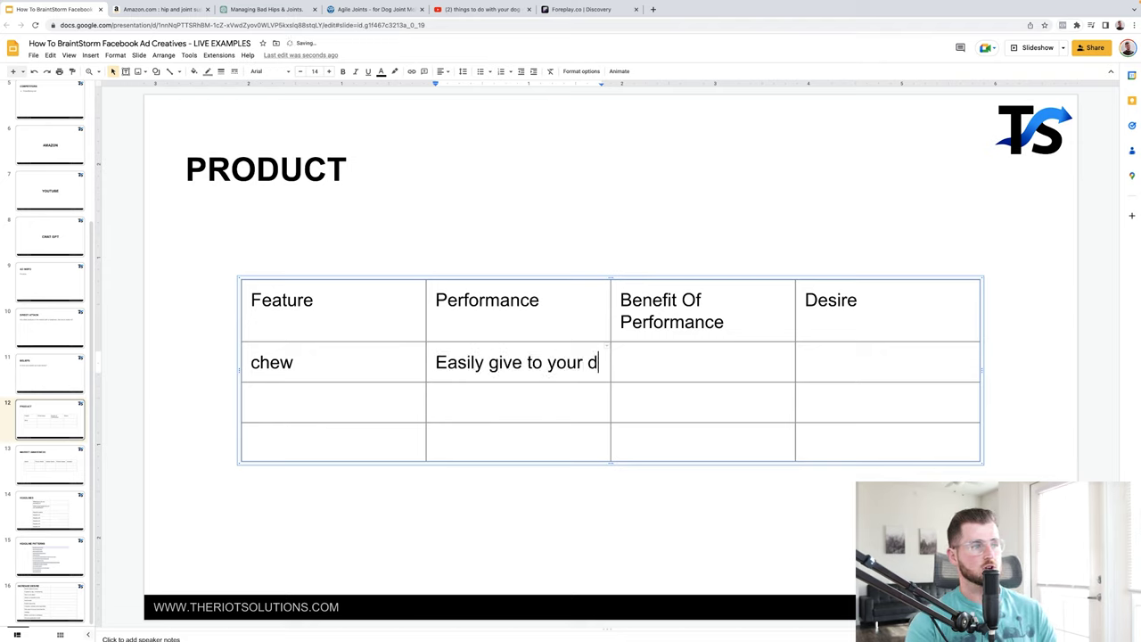
{"action": "type", "text": "og"}
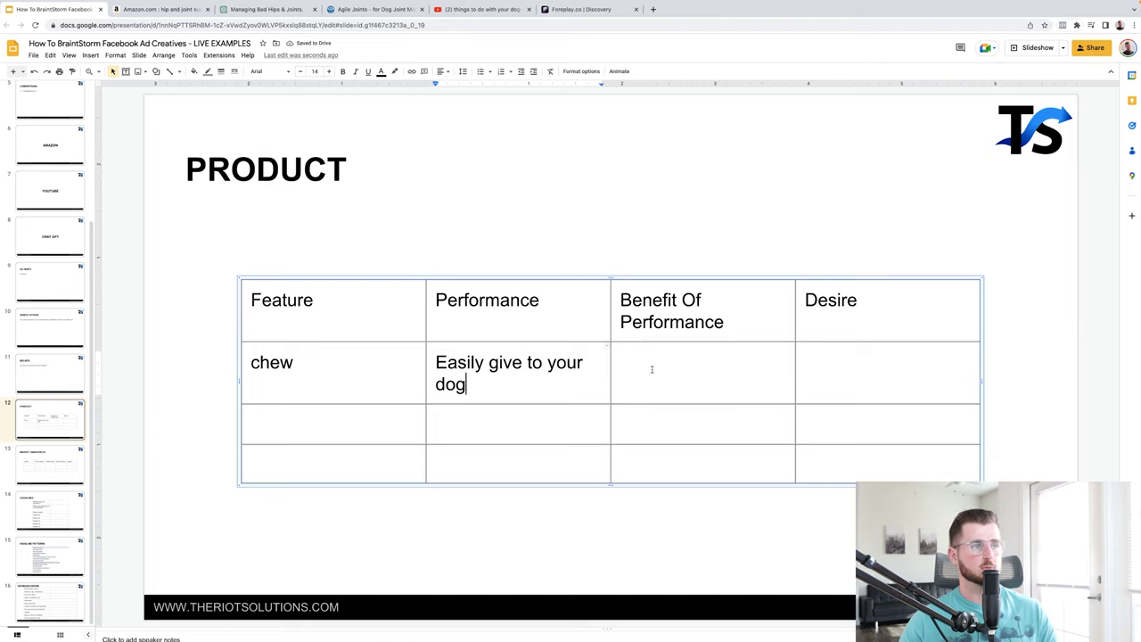
Complete the chew row with the benefit "Saves time in the morning when in a rush" and the desire "time".
{"action": "left_click", "coordinate": [651, 369]}
{"action": "type", "text": "saves ti"}
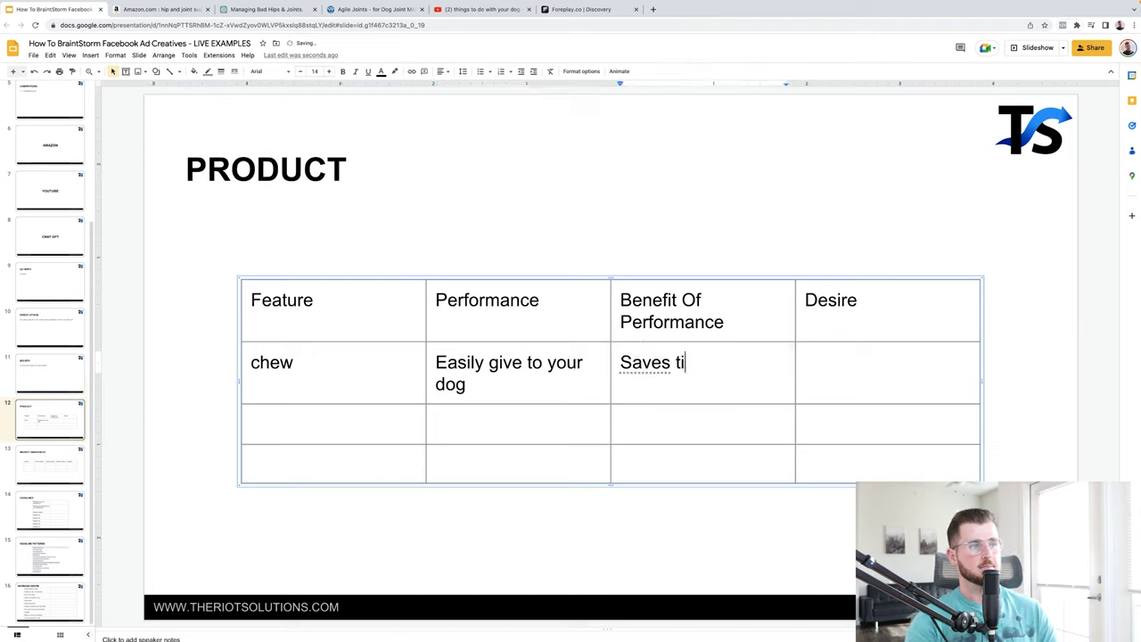
{"action": "type", "text": "me in the morning "}
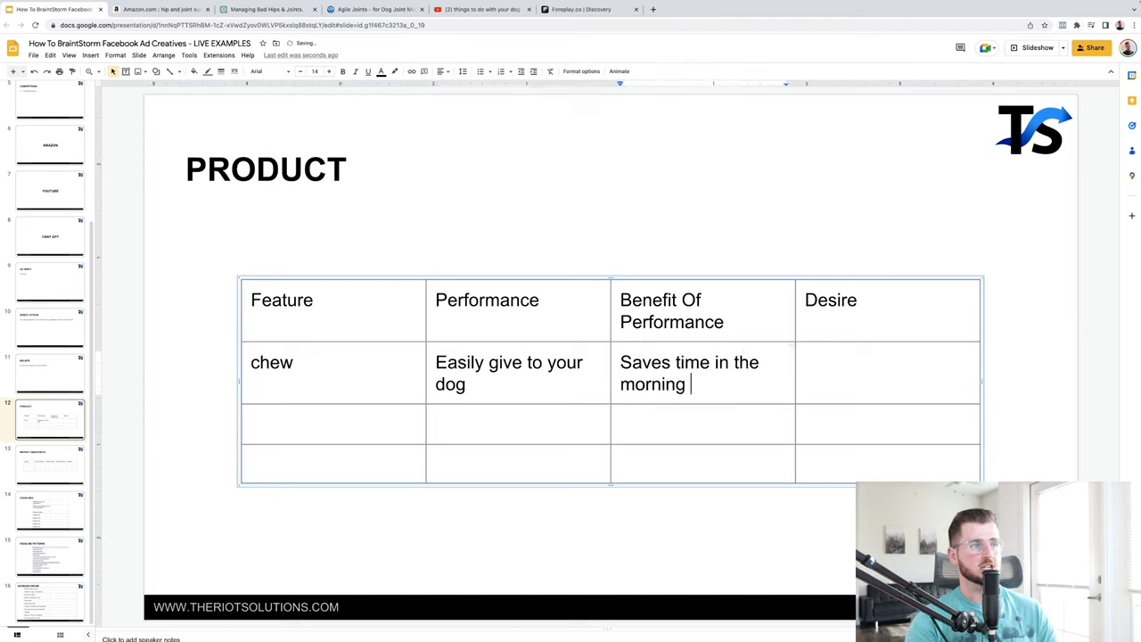
{"action": "type", "text": "when in a rush"}
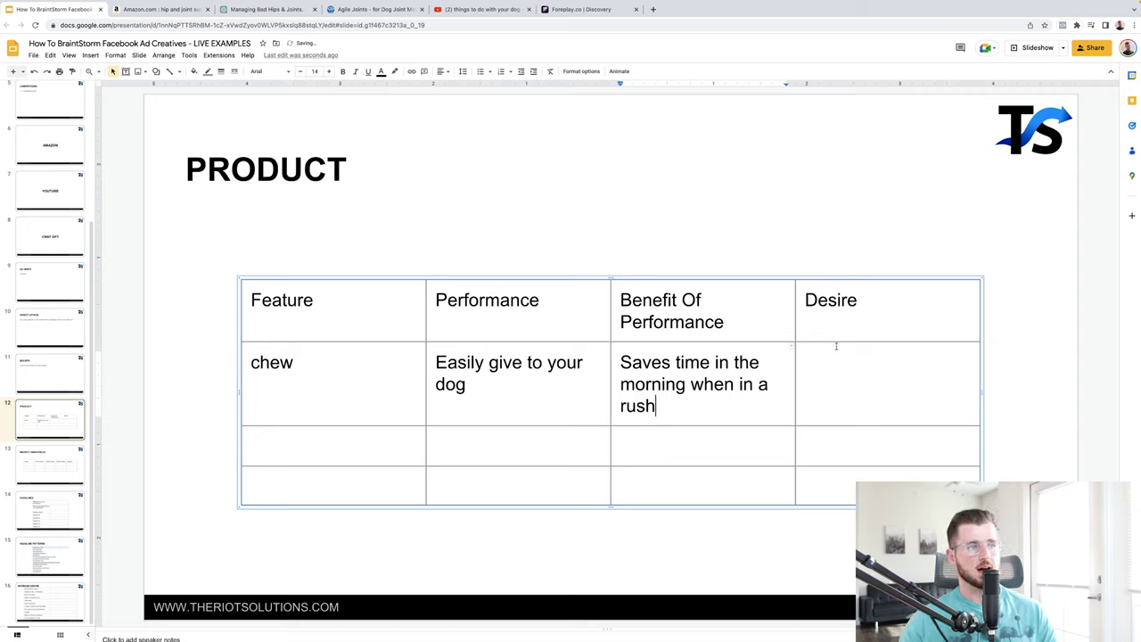
{"action": "left_click", "coordinate": [837, 362]}
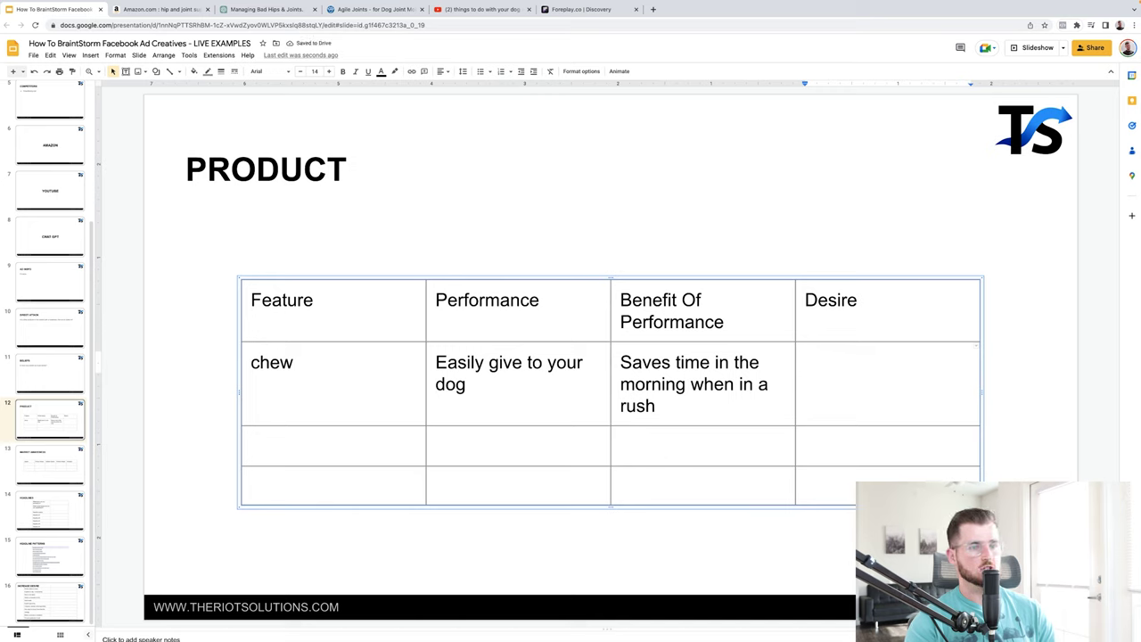
{"action": "type", "text": "time"}
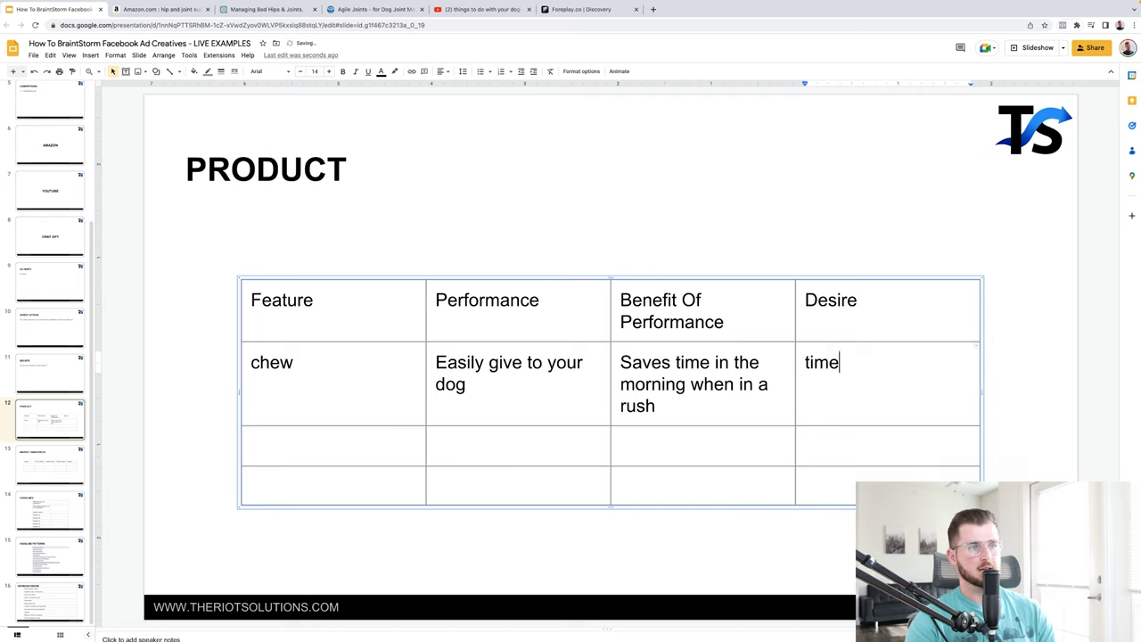
{"action": "key", "text": "ctrl+z"}
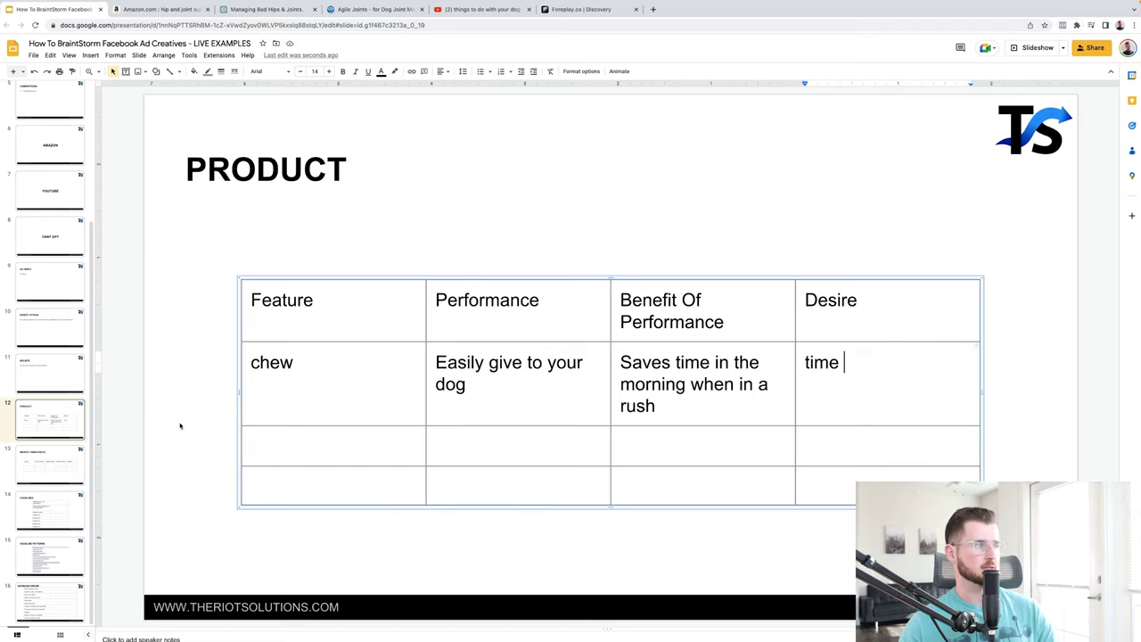
On the MARKET AWARENESS slide, enter "I'm going to buy your product" under Aware in the first empty row.
{"action": "left_click", "coordinate": [50, 464]}
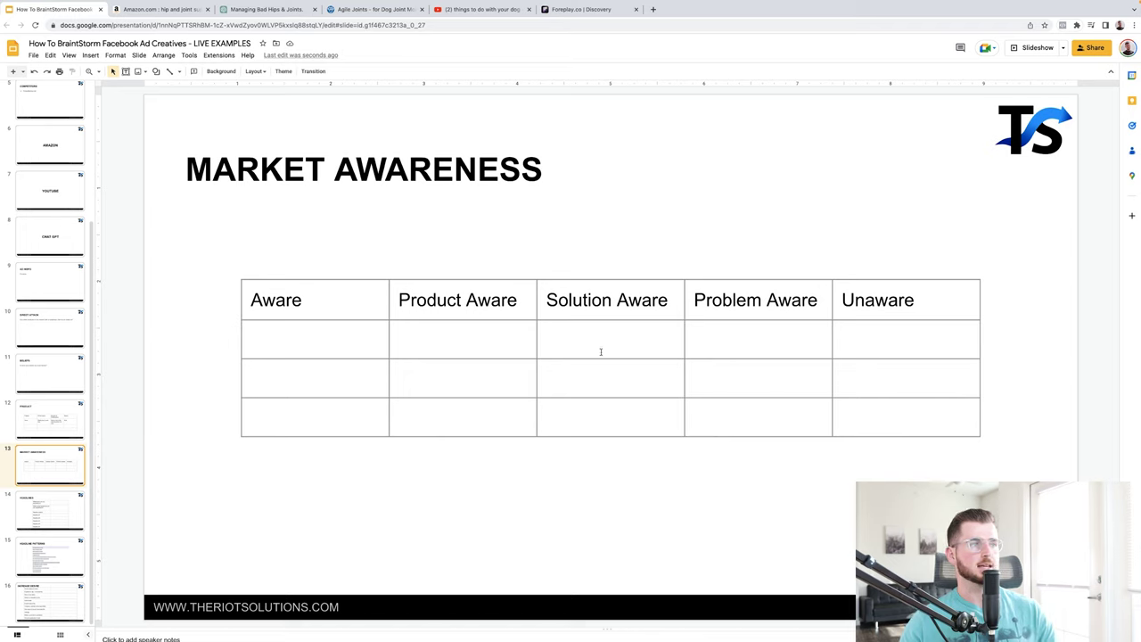
{"action": "left_click", "coordinate": [301, 336]}
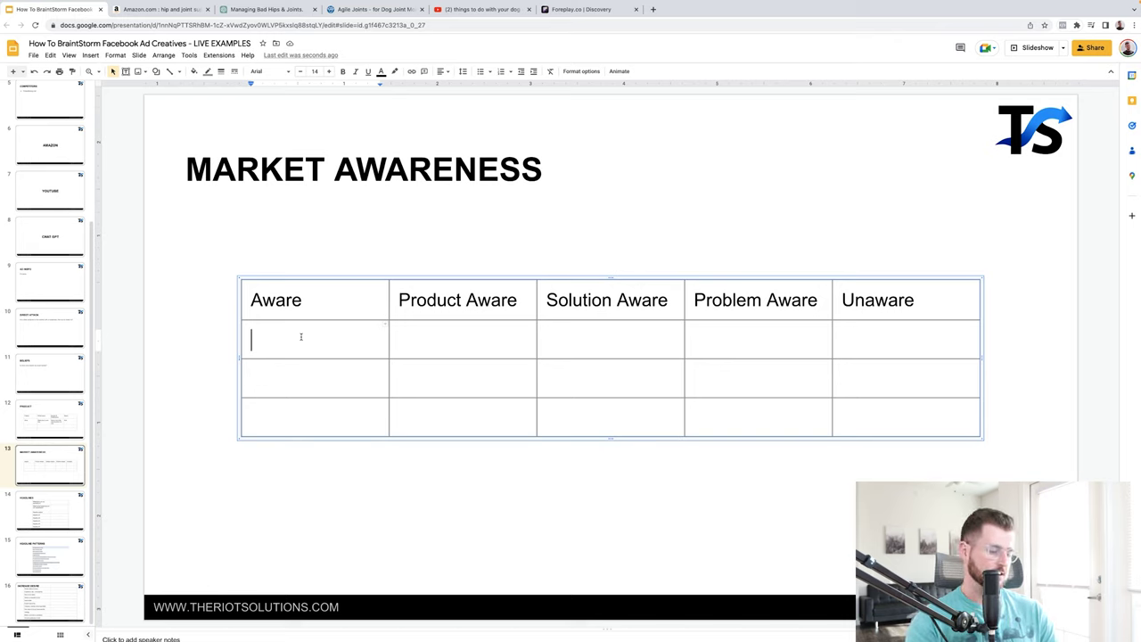
{"action": "type", "text": "I'm going to b"}
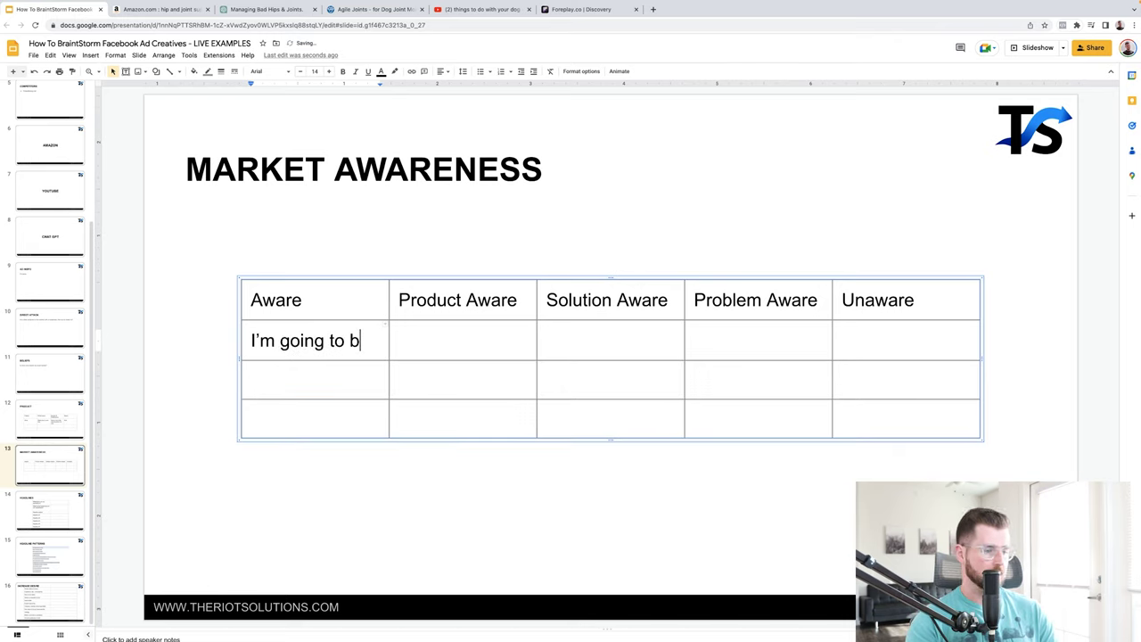
{"action": "type", "text": "uy your product"}
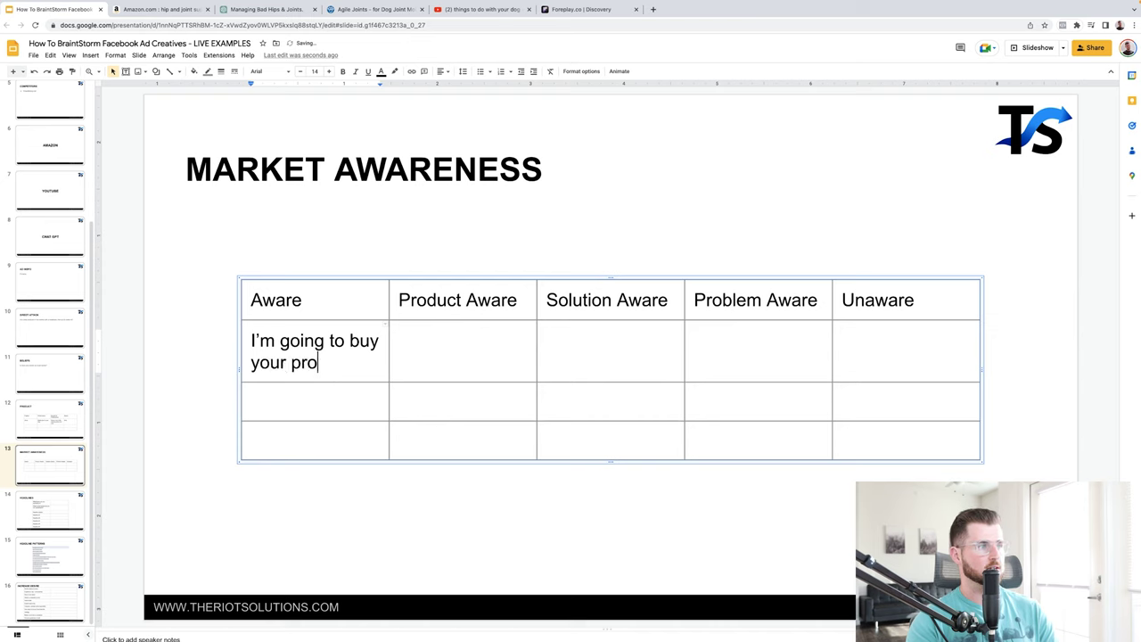
Enter "What is the best dog chew for supplement for joints?" under Product Aware in the same row.
{"action": "left_click", "coordinate": [437, 330]}
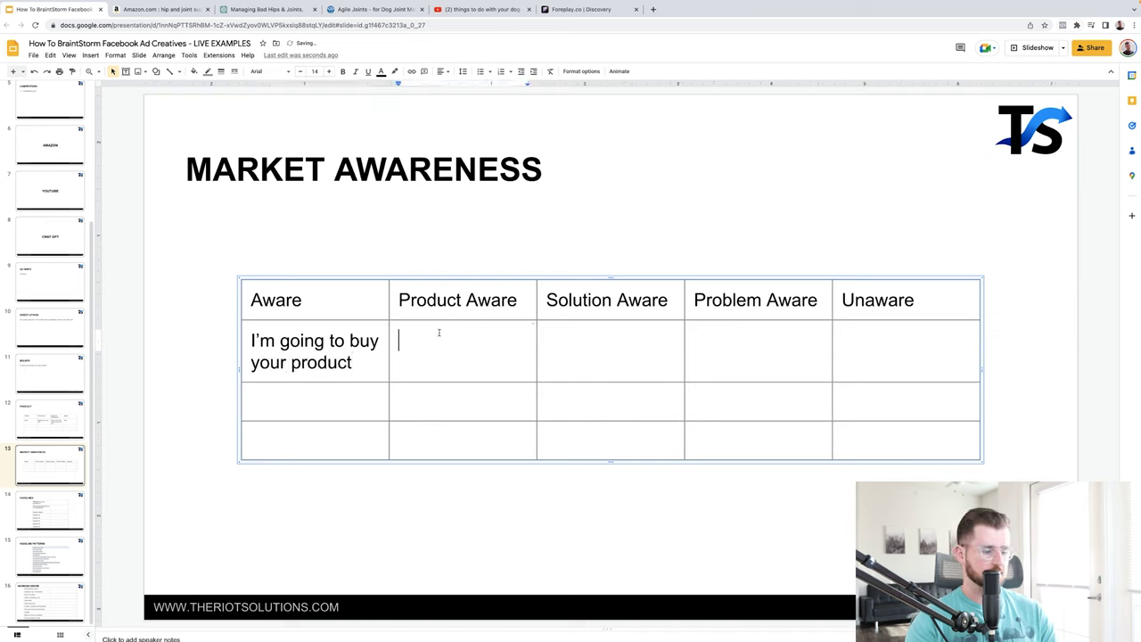
{"action": "type", "text": "what is the best "}
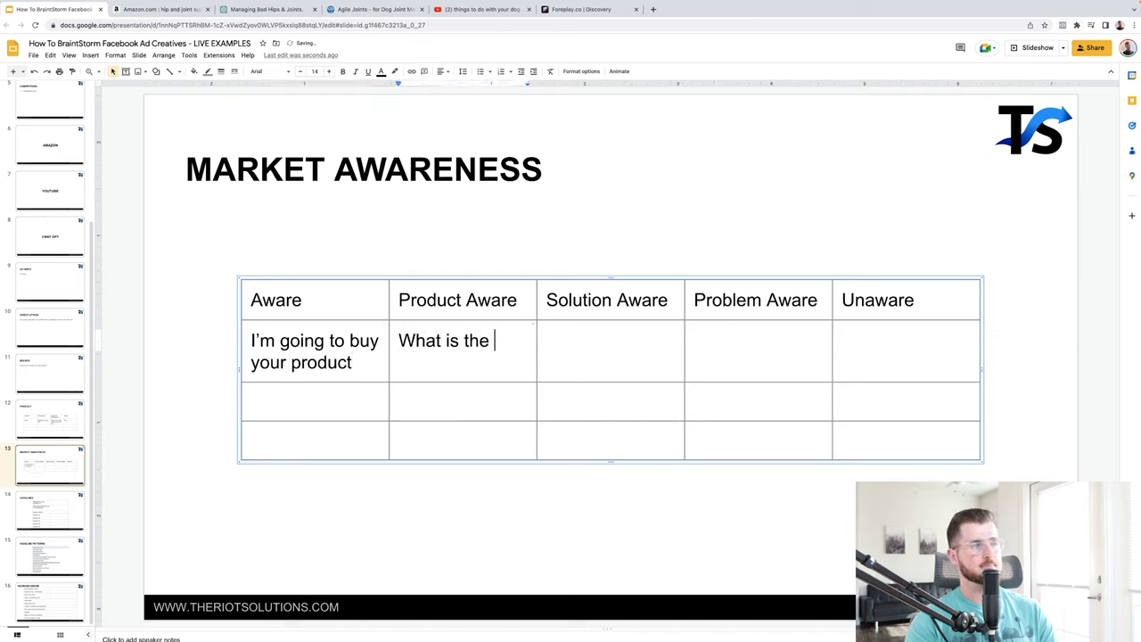
{"action": "type", "text": "dog che"}
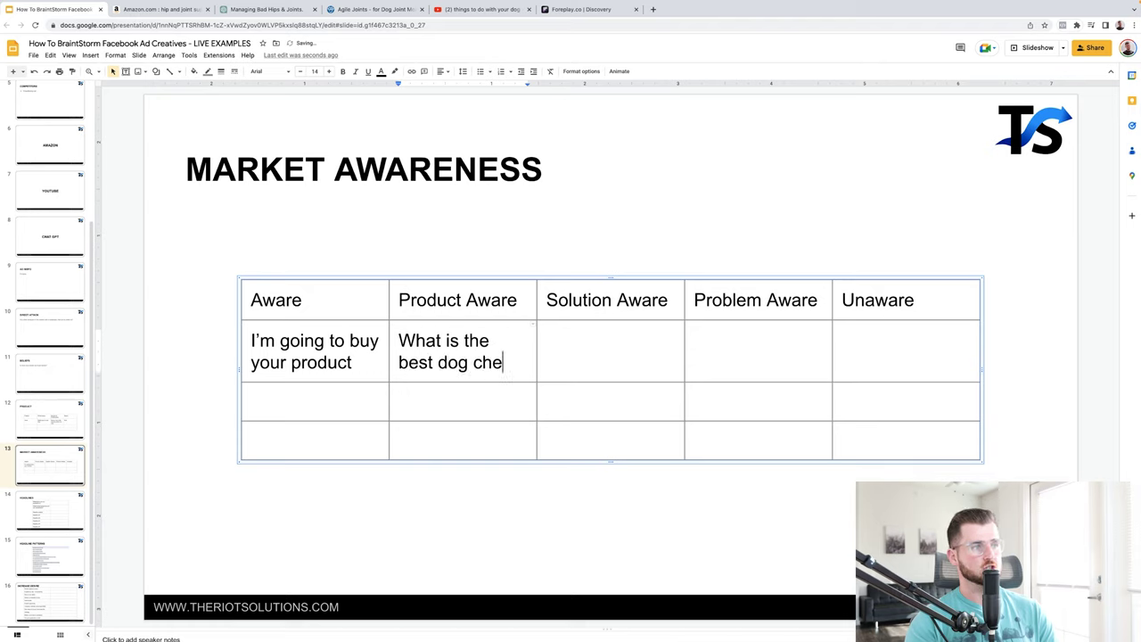
{"action": "type", "text": "w for su"}
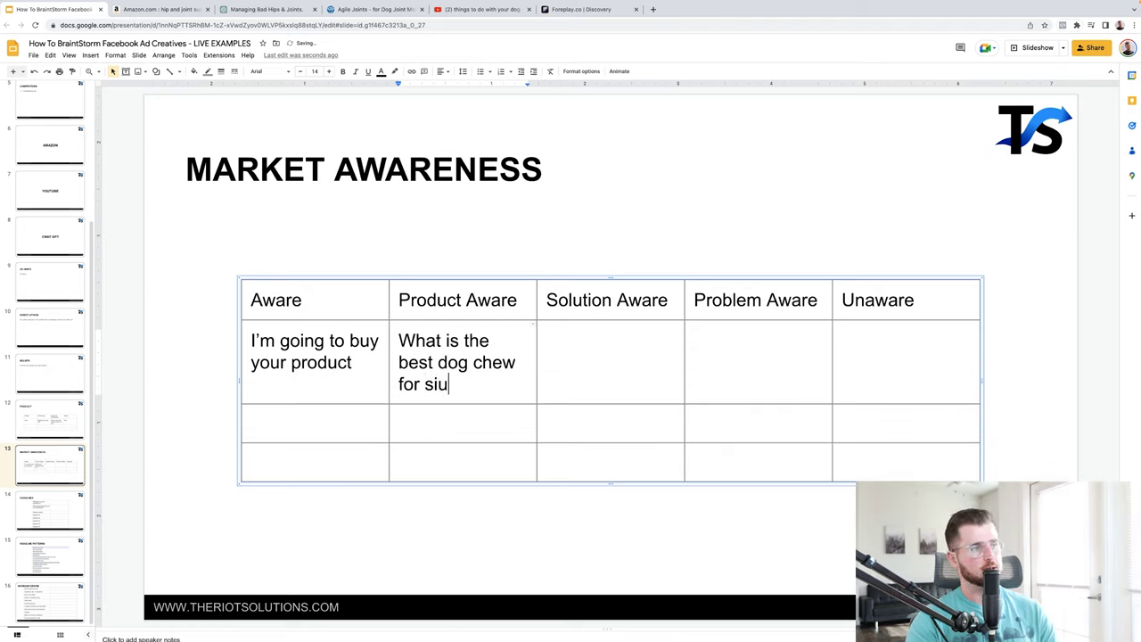
{"action": "key", "text": "BackSpace"}
{"action": "type", "text": "ip"}
{"action": "key", "text": "BackSpace"}
{"action": "key", "text": "BackSpace"}
{"action": "type", "text": "upplement for joints?"}
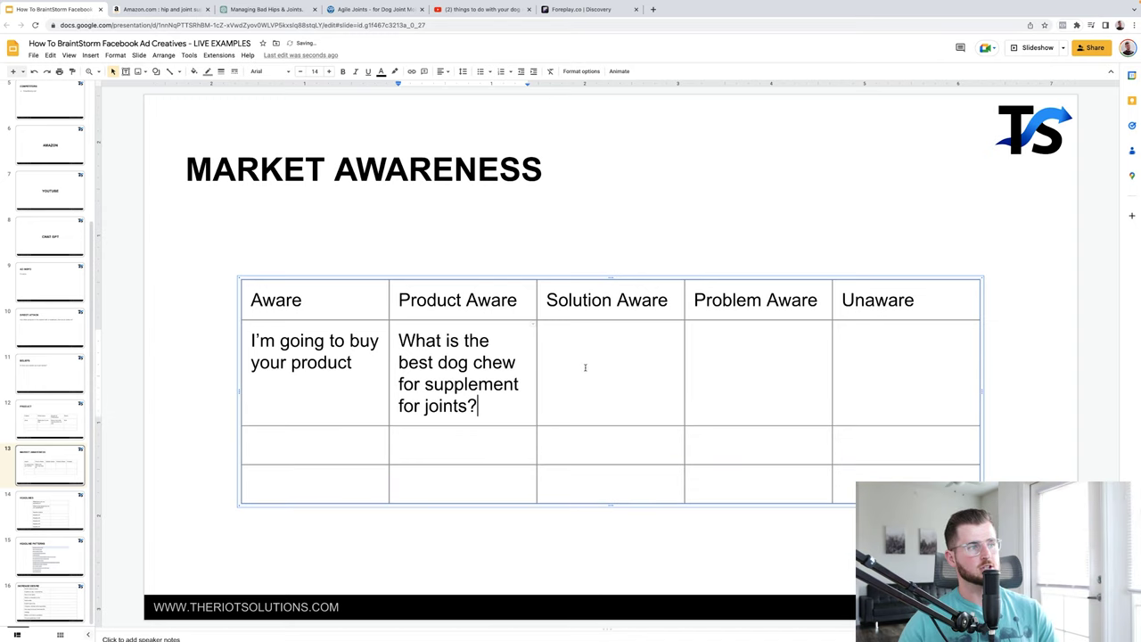
Enter "I'm aware of solutions to fix my dog's joints" under Solution Aware.
{"action": "left_click", "coordinate": [588, 369]}
{"action": "type", "text": "I'm aware of solut"}
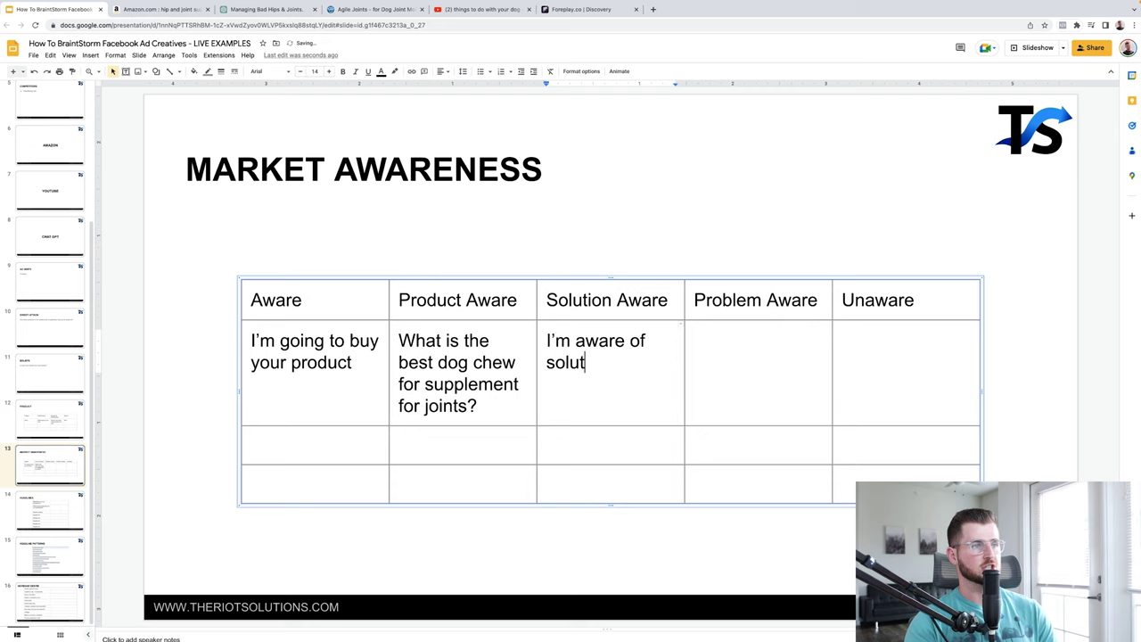
{"action": "type", "text": "ions to f"}
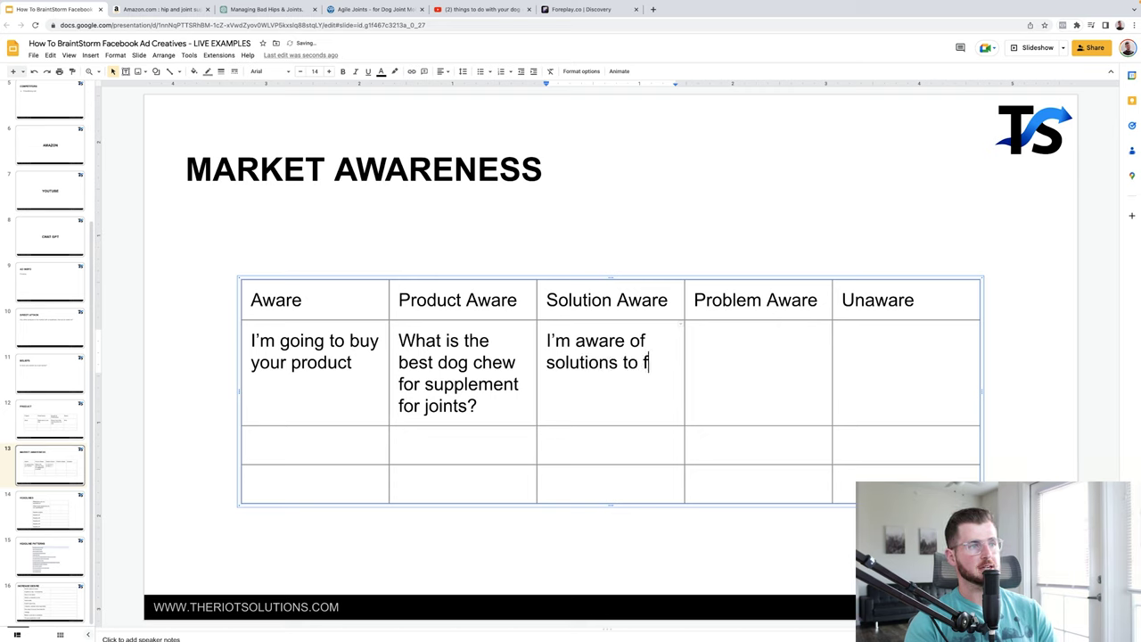
{"action": "type", "text": "ix my dog's "}
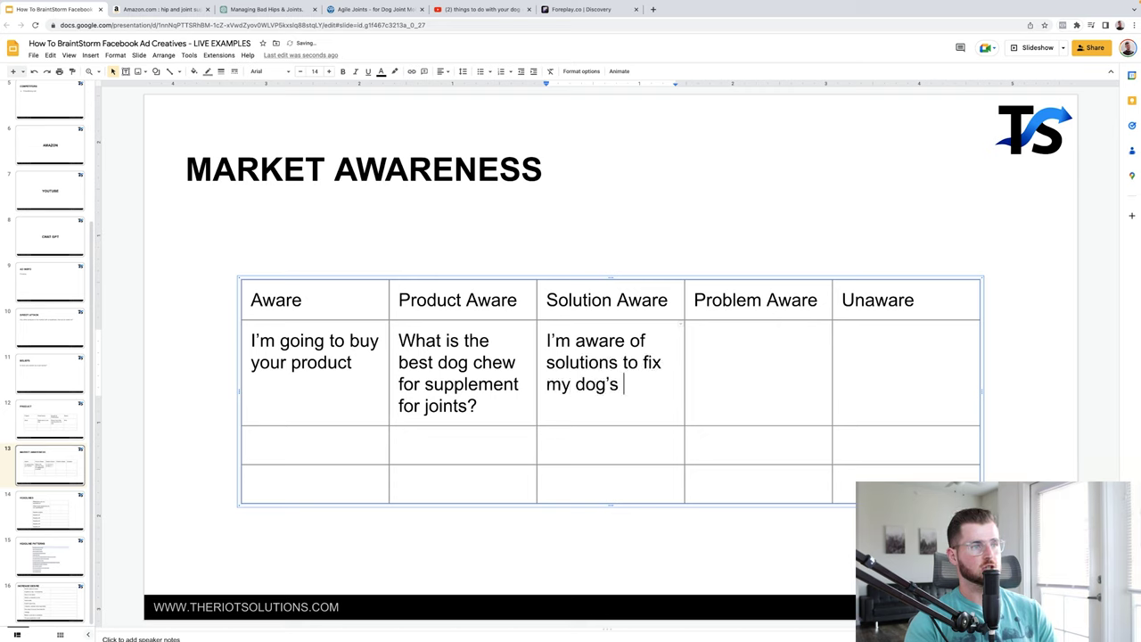
{"action": "type", "text": "joints"}
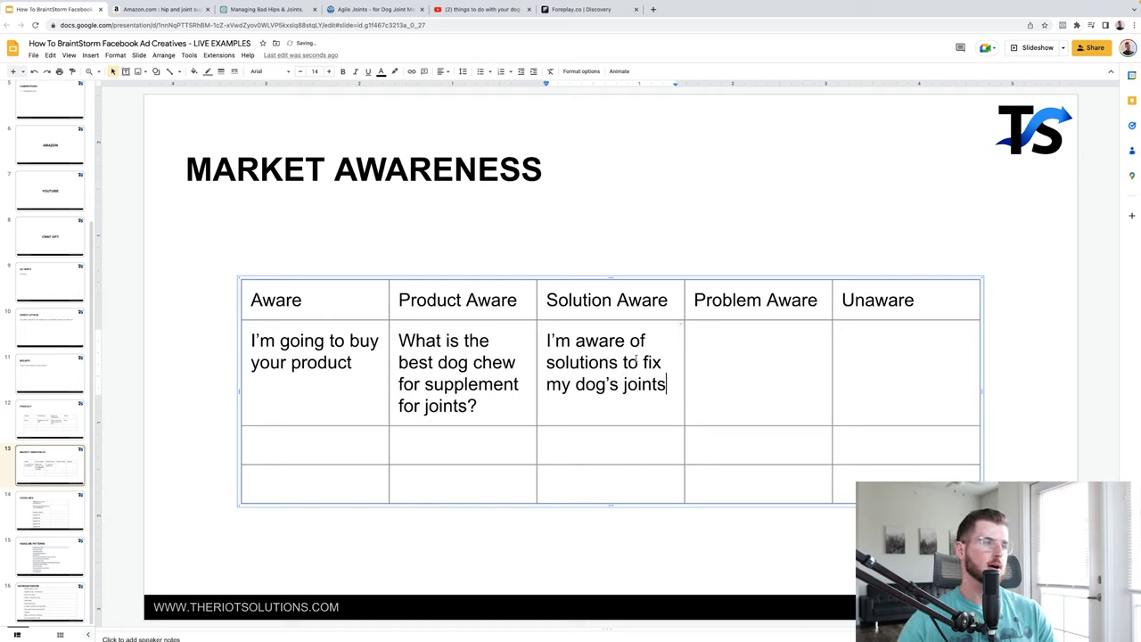
Enter "My dog has joints that are bad" under Problem Aware.
{"action": "left_click", "coordinate": [781, 347]}
{"action": "type", "text": "My dog "}
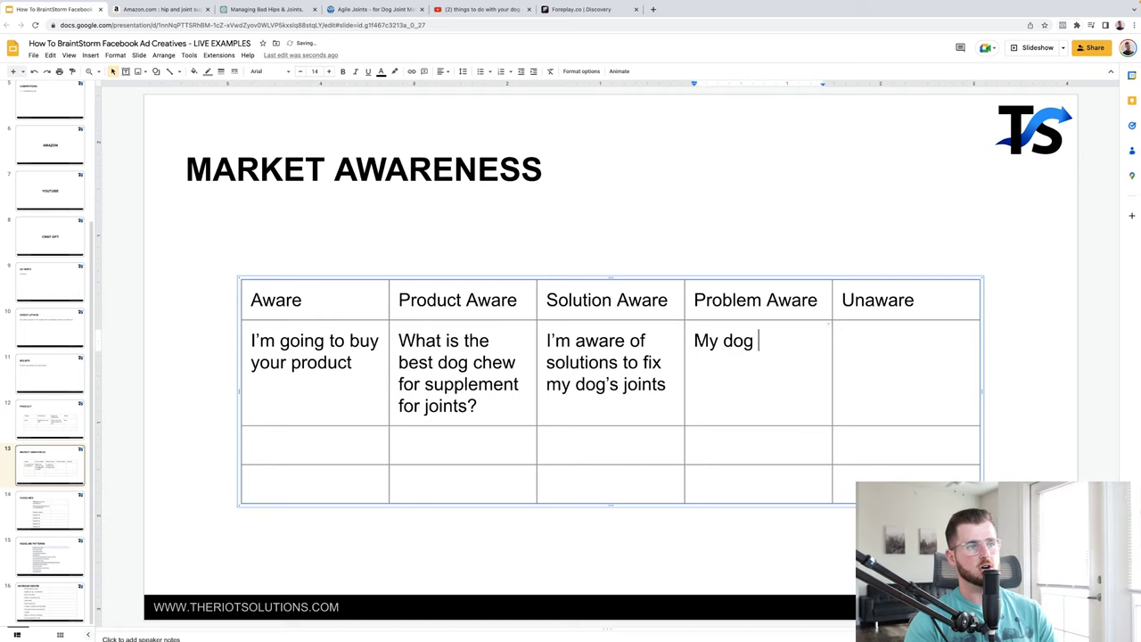
{"action": "type", "text": "has joints "}
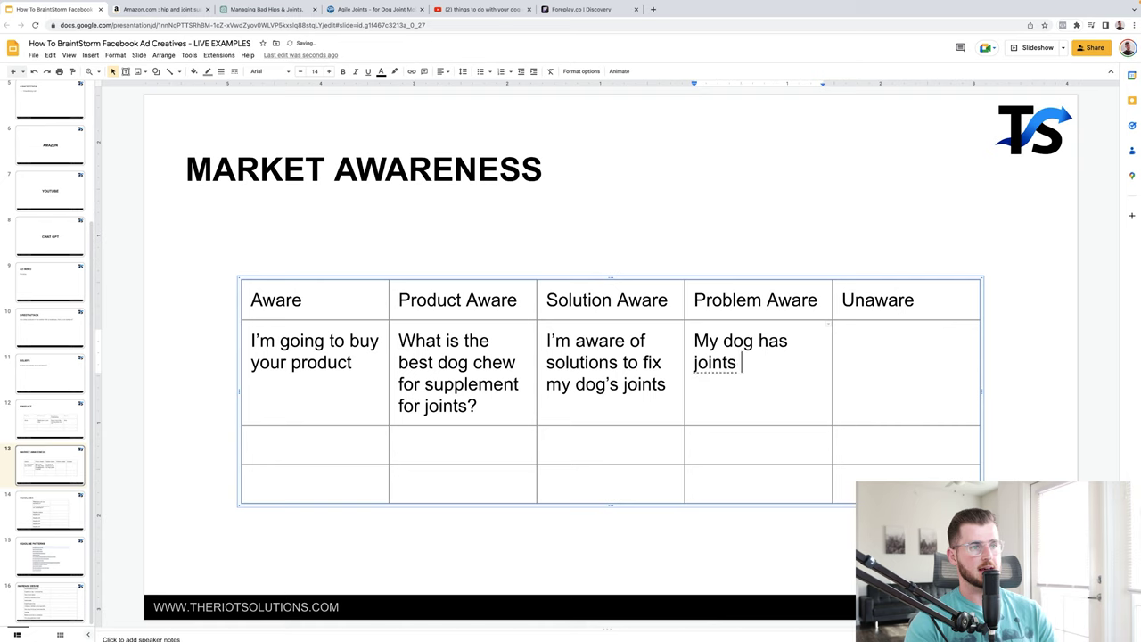
{"action": "type", "text": "that ate"}
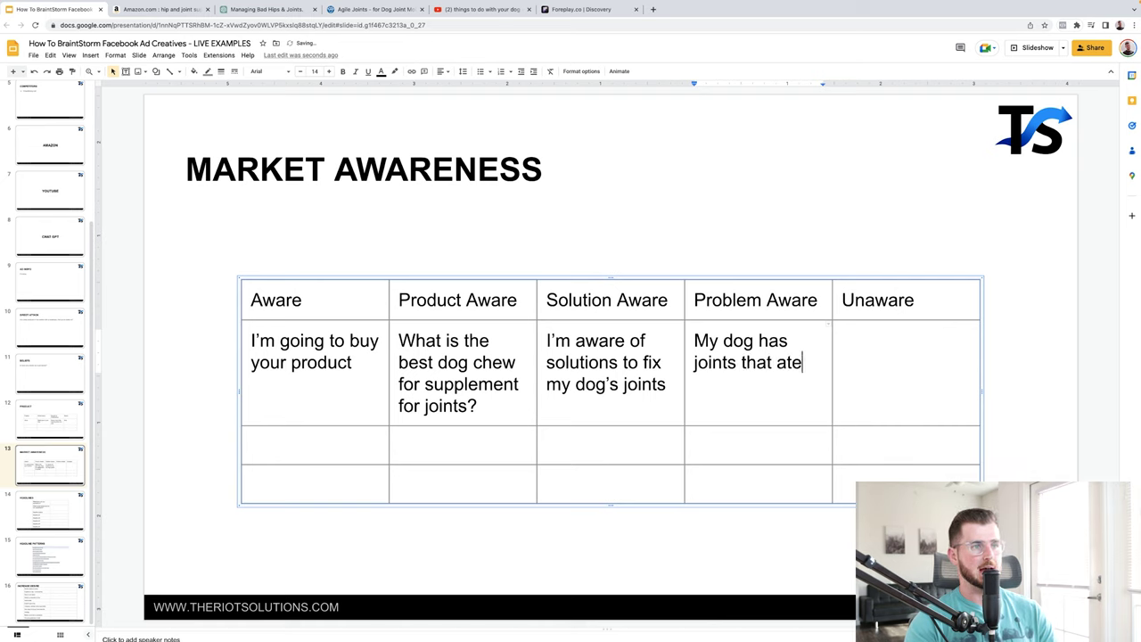
{"action": "key", "text": "BackSpace"}
{"action": "key", "text": "BackSpace"}
{"action": "type", "text": "re bad"}
{"action": "key", "text": "Tab"}
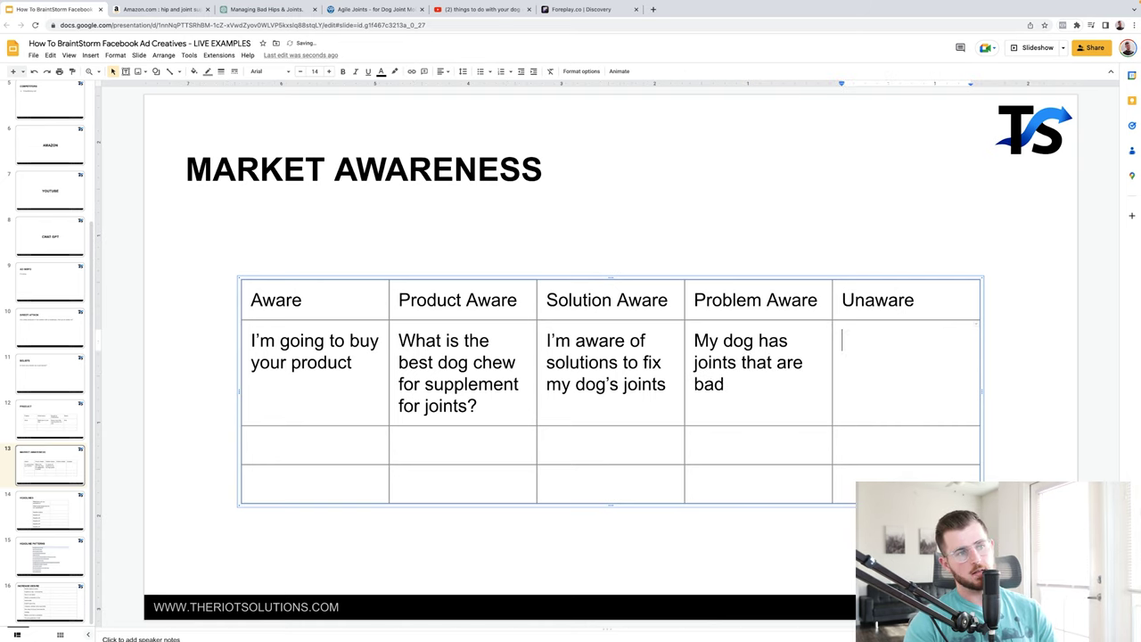
{"action": "left_click", "coordinate": [733, 384]}
{"action": "key", "text": "ctrl+a"}
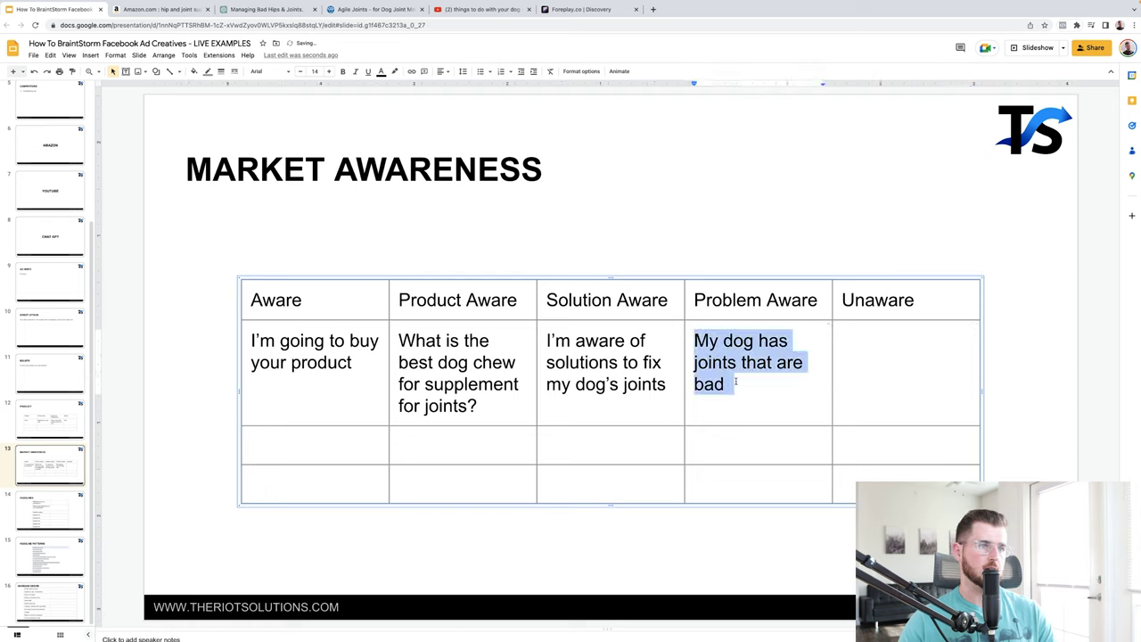
{"action": "key", "text": "BackSpace"}
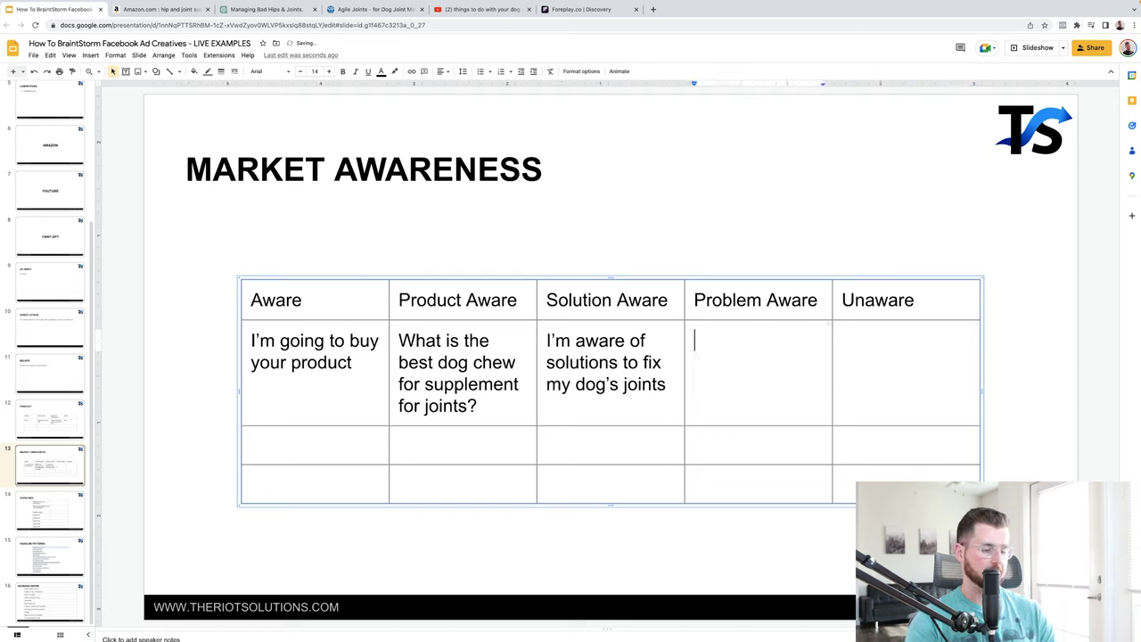
{"action": "type", "text": "D"}
{"action": "key", "text": "ctrl+z"}
{"action": "key", "text": "ctrl+z"}
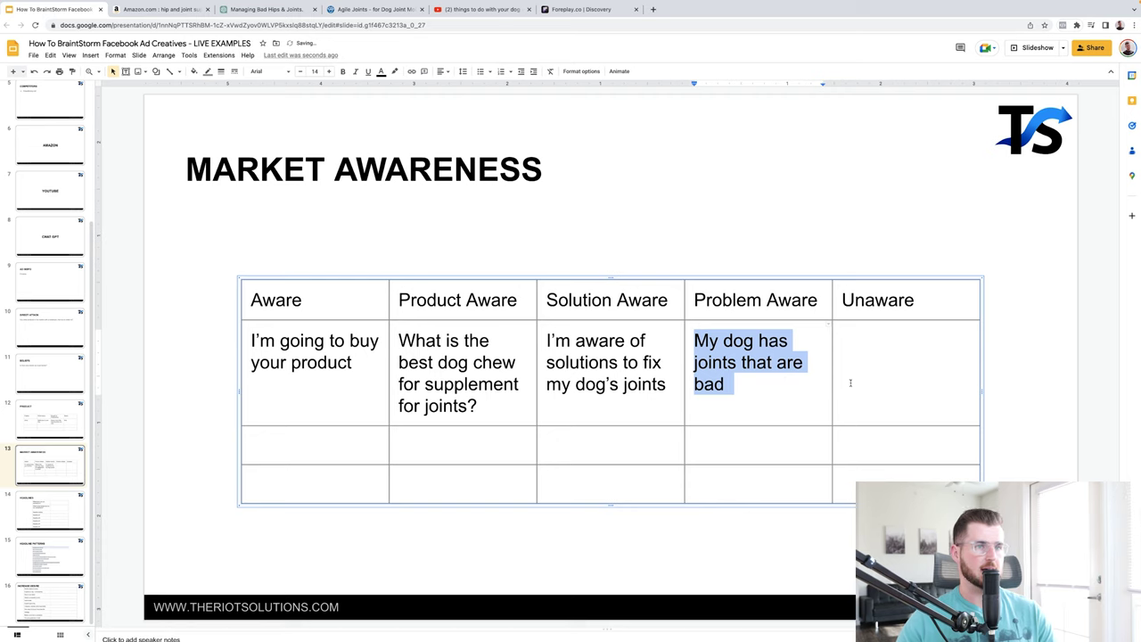
Enter "My dog leg is limping" under Unaware in the first empty row of the market awareness table.
{"action": "left_click", "coordinate": [850, 382]}
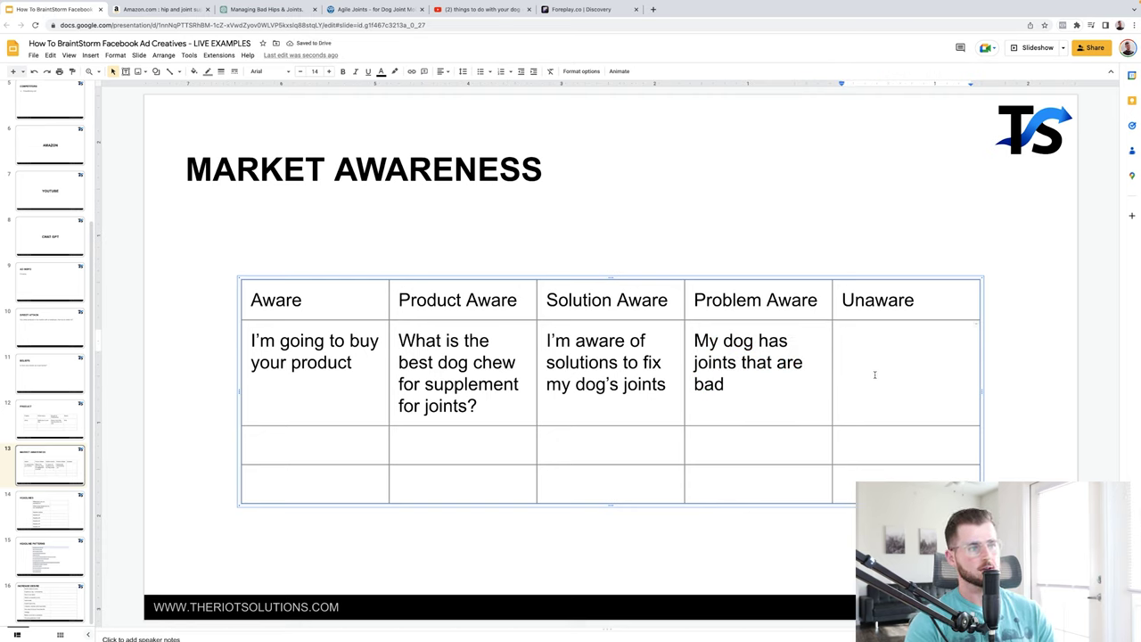
{"action": "type", "text": "My dog lis"}
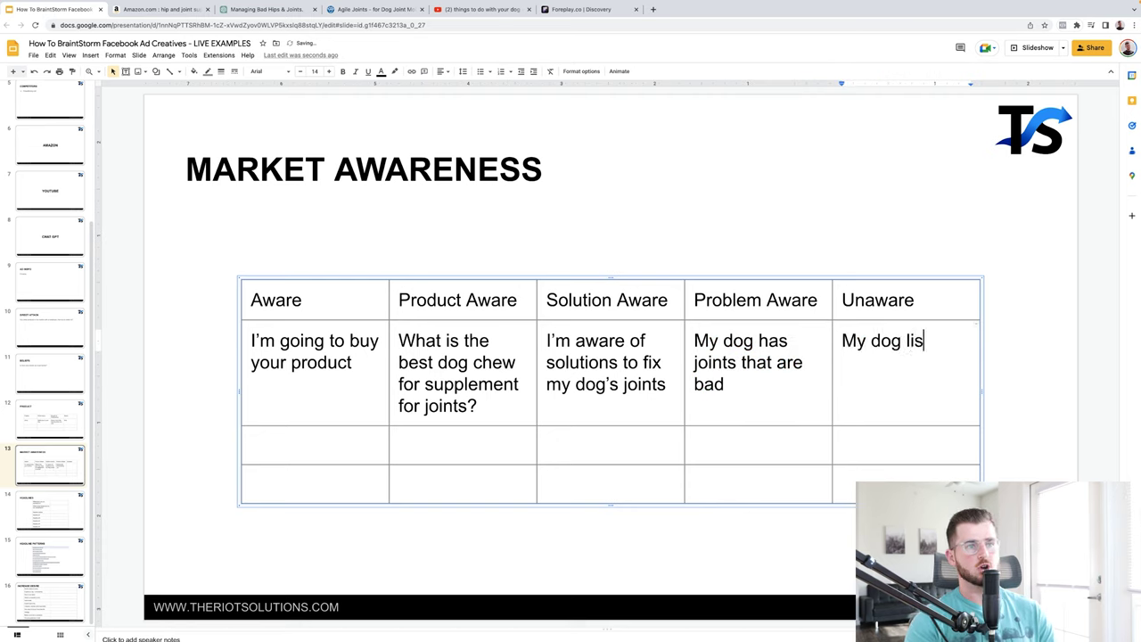
{"action": "key", "text": "BackSpace"}
{"action": "key", "text": "BackSpace"}
{"action": "key", "text": "BackSpace"}
{"action": "type", "text": "eg is"}
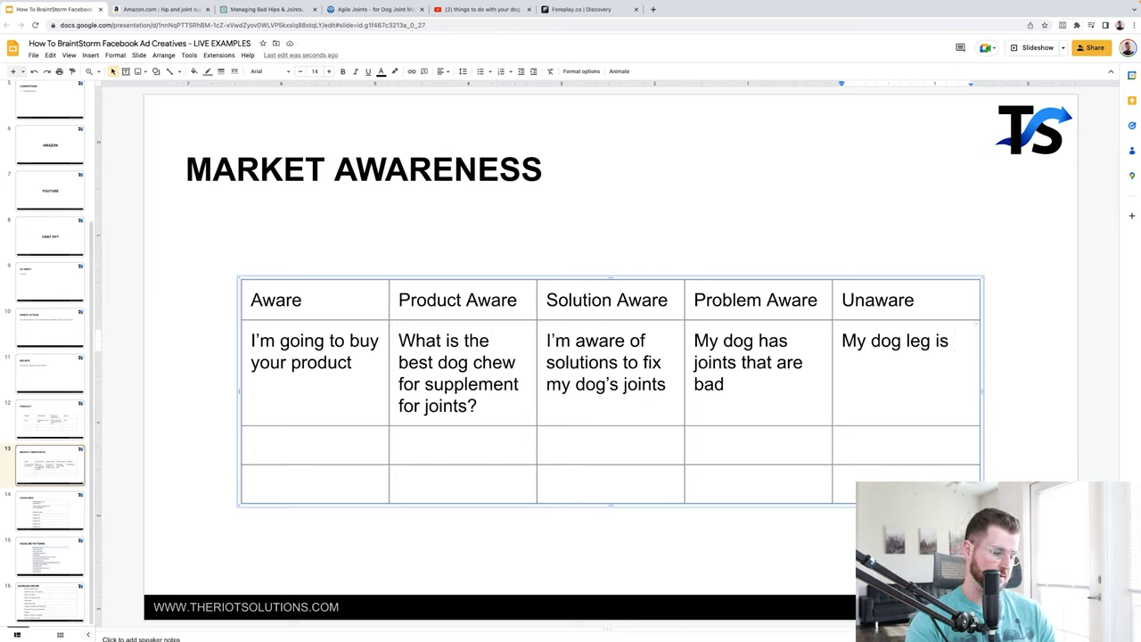
{"action": "type", "text": "limping"}
{"action": "left_click", "coordinate": [140, 517]}
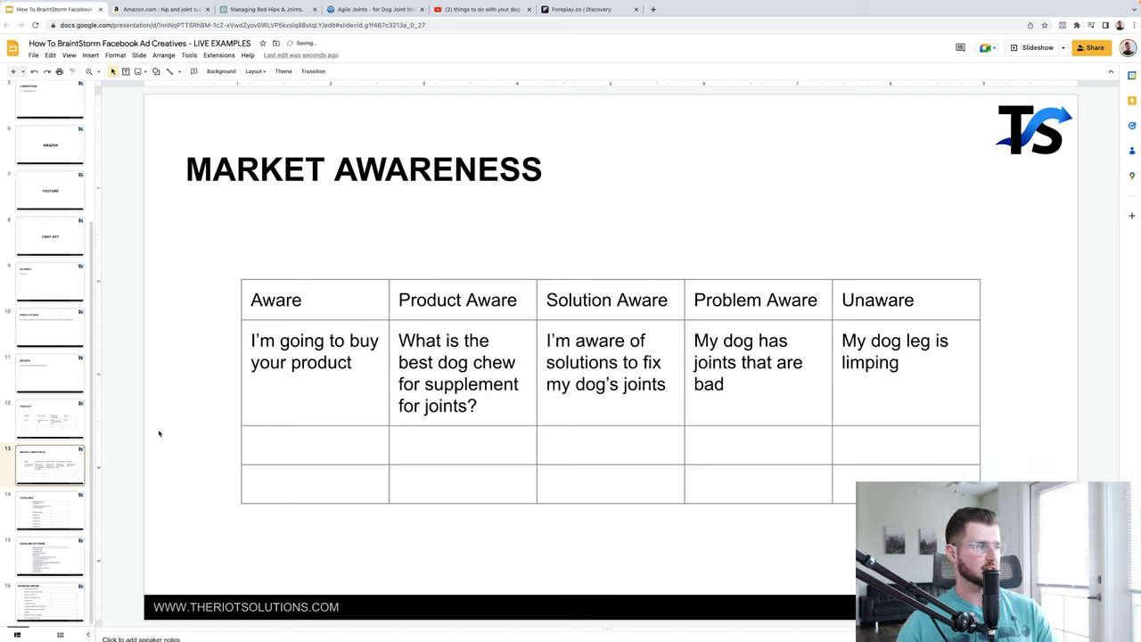
On the HEADLINES slide, answer the question about the desire being appealed to with "better of life for my dog".
{"action": "left_click", "coordinate": [44, 506]}
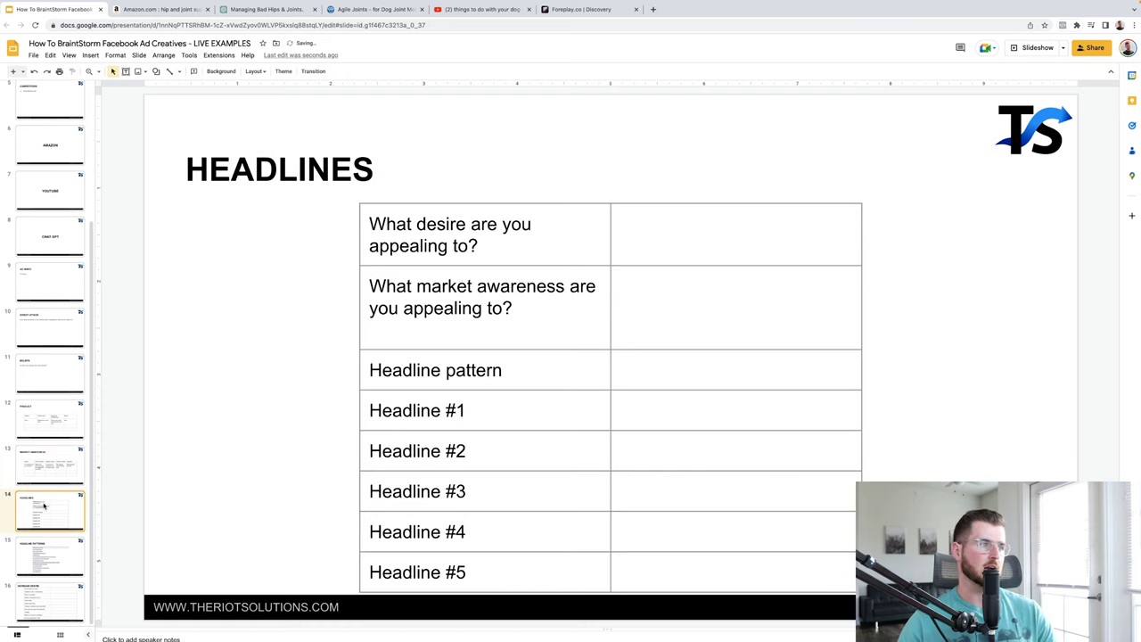
{"action": "left_click", "coordinate": [633, 229]}
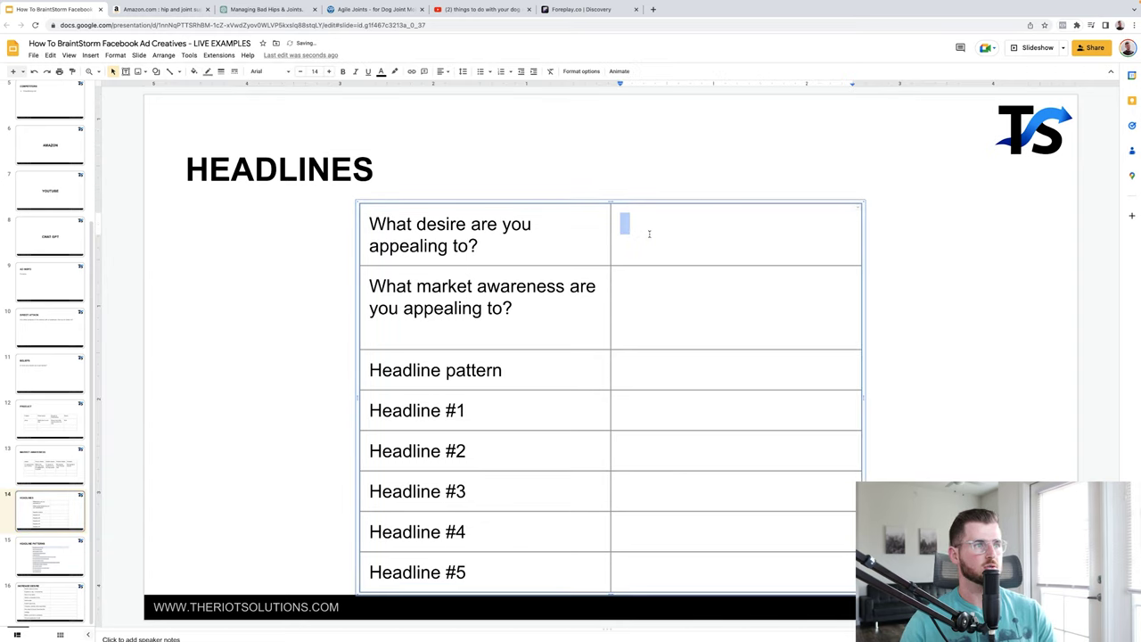
{"action": "type", "text": "Quality of"}
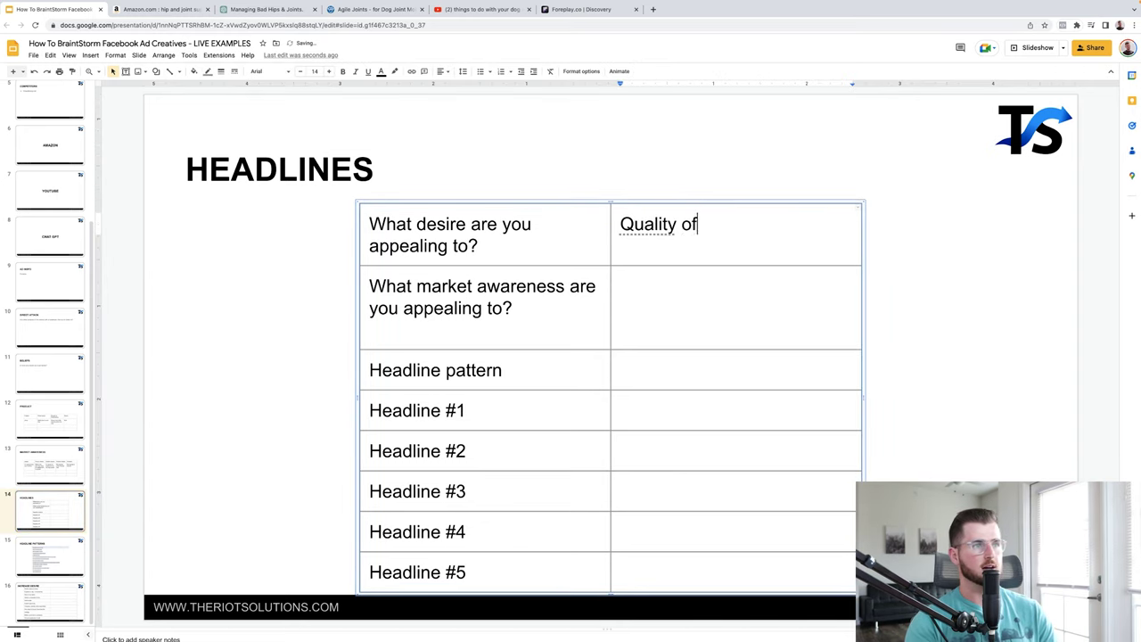
{"action": "type", "text": " life for my dog"}
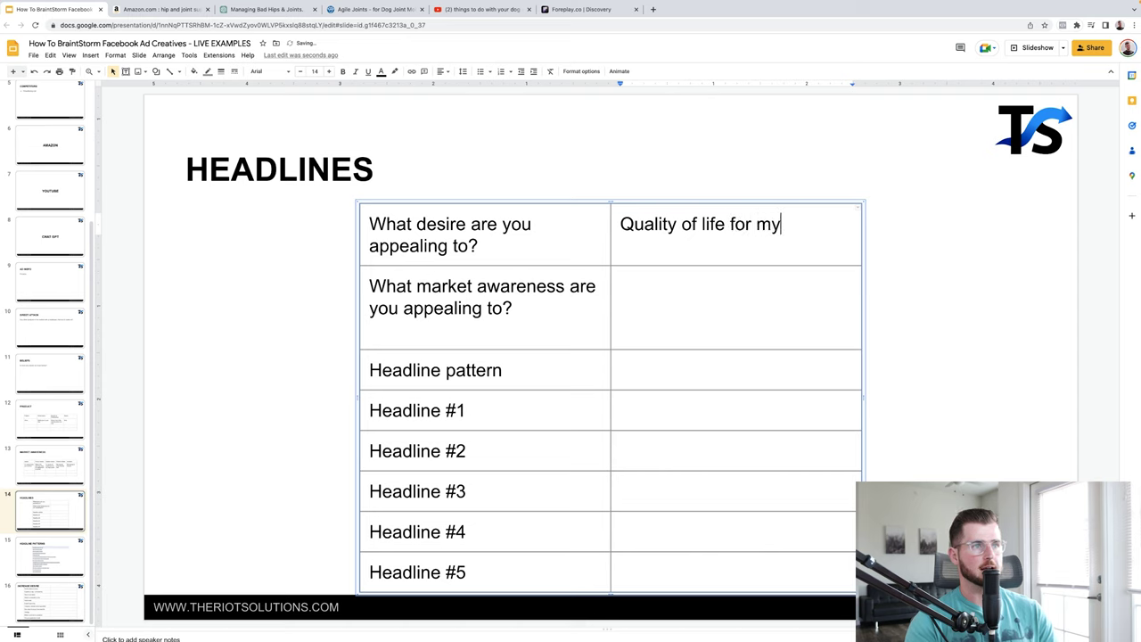
{"action": "double_click", "coordinate": [653, 224]}
{"action": "type", "text": "better"}
Enter "Problem aware" as the market awareness the headlines appeal to.
{"action": "left_click", "coordinate": [698, 309]}
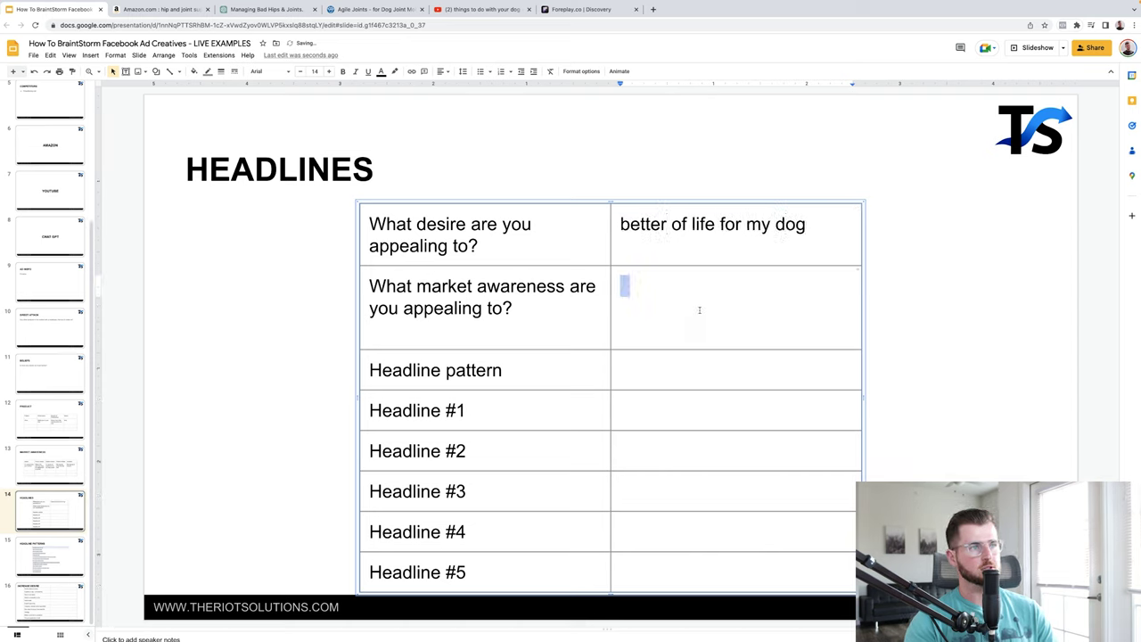
{"action": "type", "text": "Provi"}
{"action": "key", "text": "BackSpace"}
{"action": "key", "text": "BackSpace"}
{"action": "type", "text": "blem "}
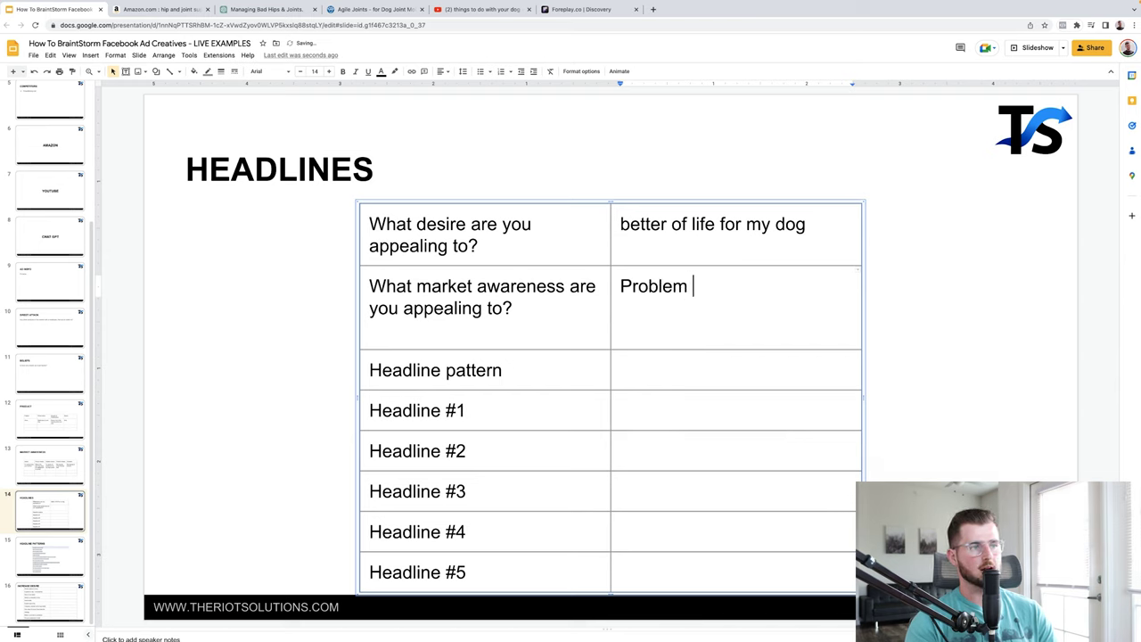
{"action": "type", "text": "aware"}
{"action": "key", "text": "BackSpace"}
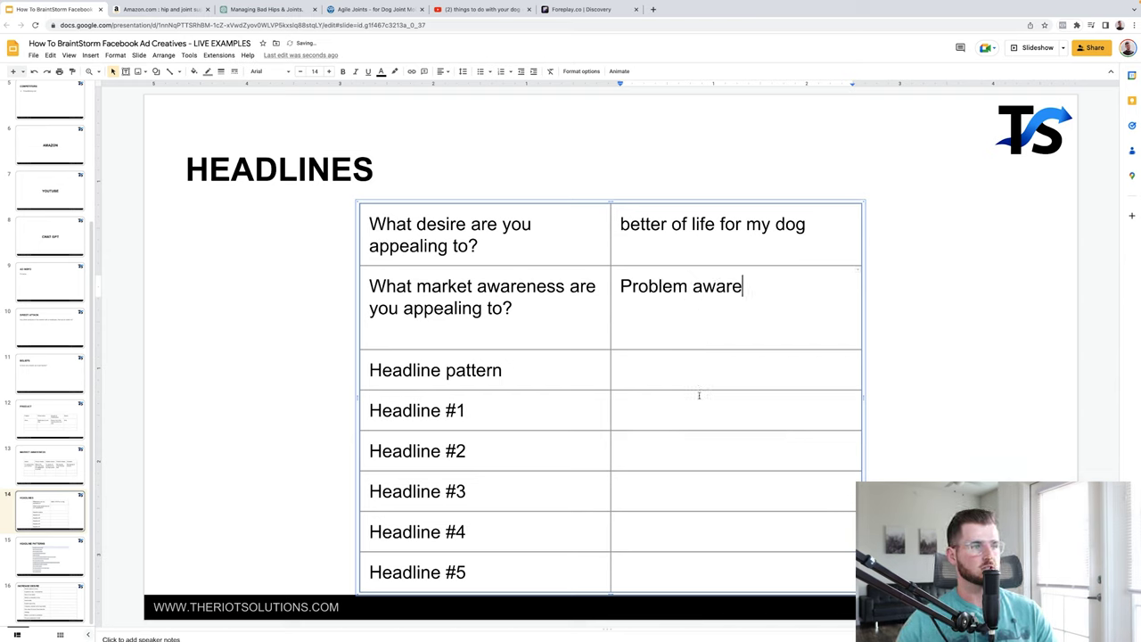
Consult the HEADLINE PATTERNS slide and enter "Measure the speed of the claim" as the headline pattern on the HEADLINES slide.
{"action": "left_click", "coordinate": [680, 368]}
{"action": "left_click", "coordinate": [65, 568]}
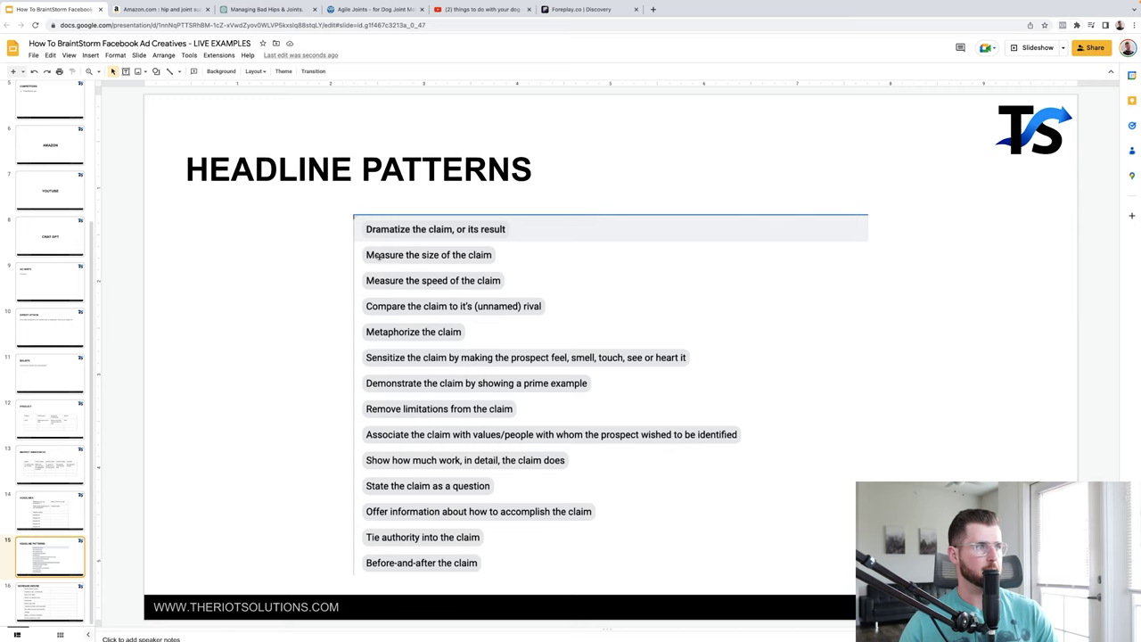
{"action": "left_click", "coordinate": [49, 523]}
{"action": "left_click", "coordinate": [654, 374]}
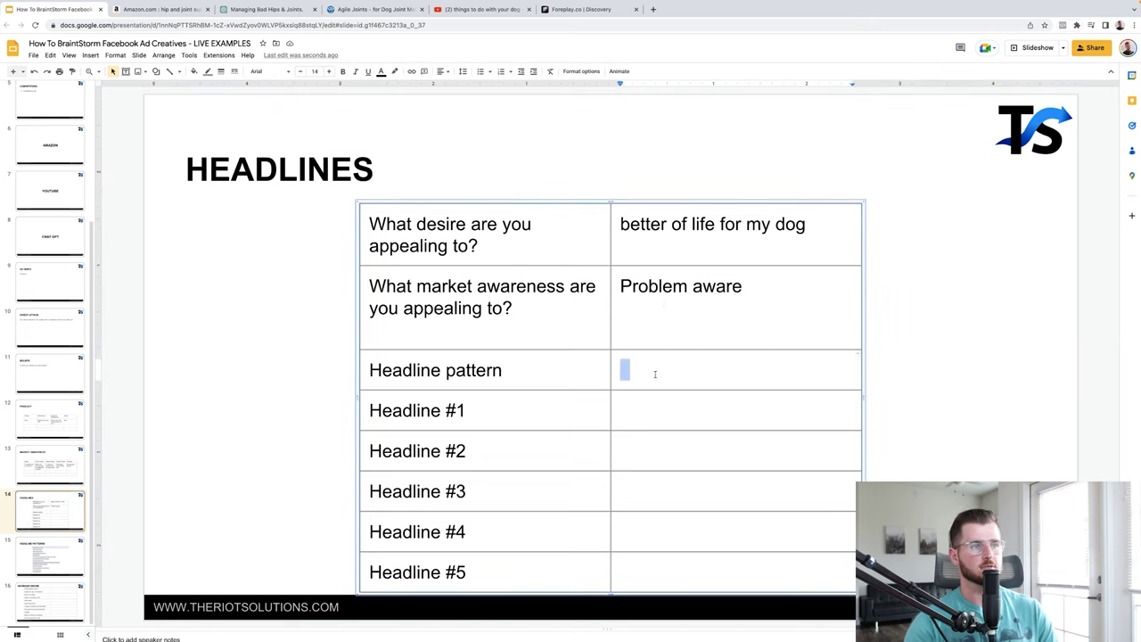
{"action": "type", "text": "Measure "}
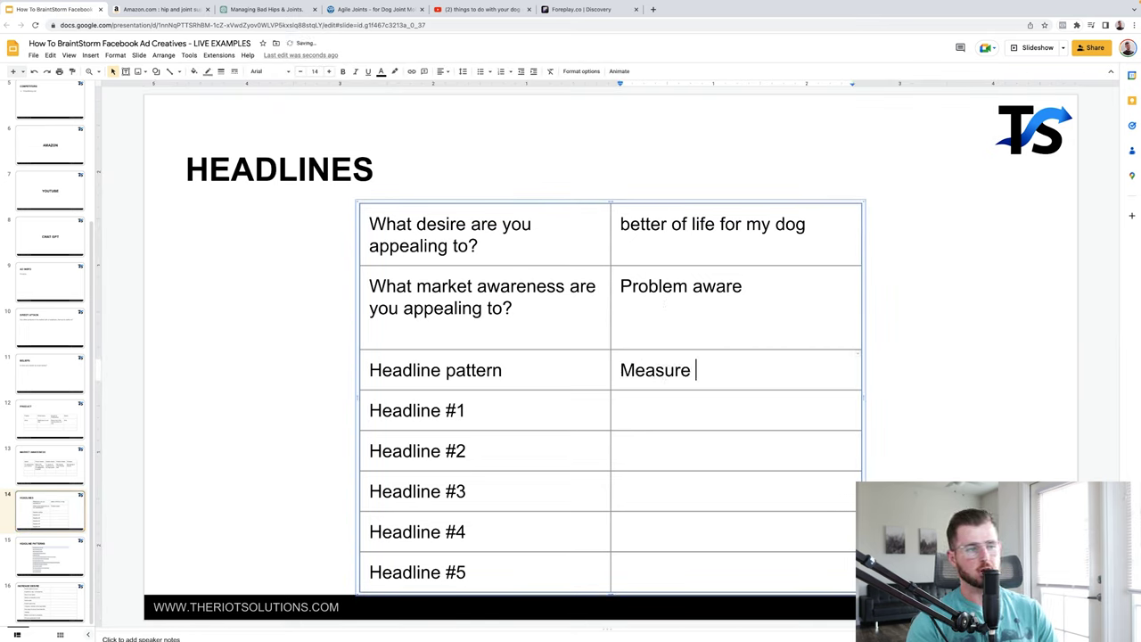
{"action": "type", "text": "the speed "}
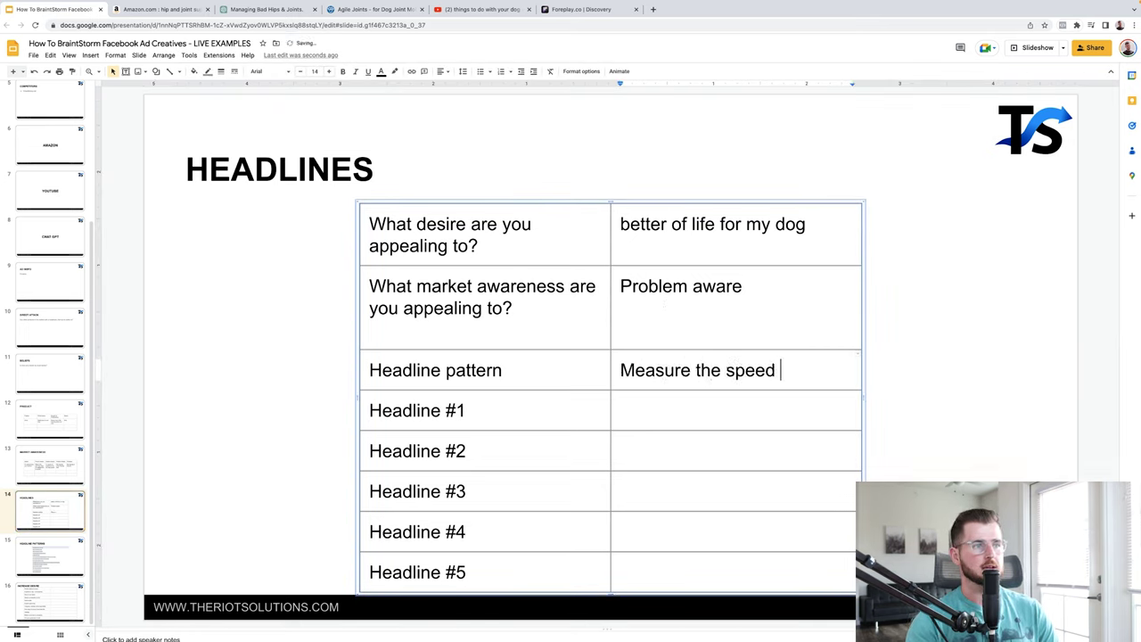
{"action": "type", "text": "of the claim"}
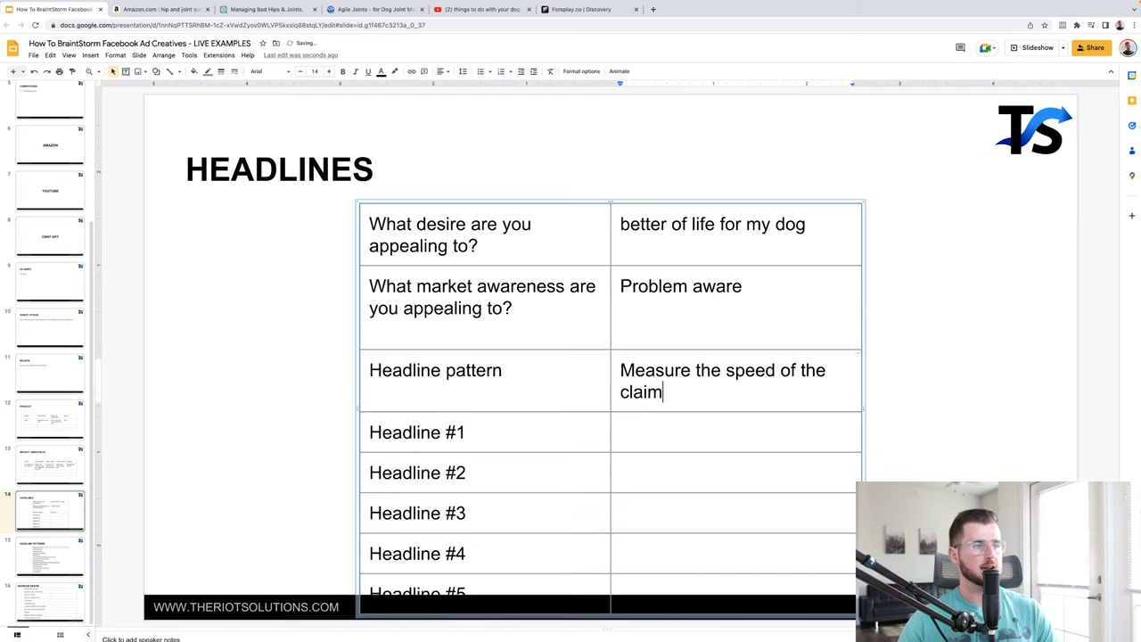
Enter "4 weeks to happy hips" as Headline #1.
{"action": "left_click", "coordinate": [653, 432]}
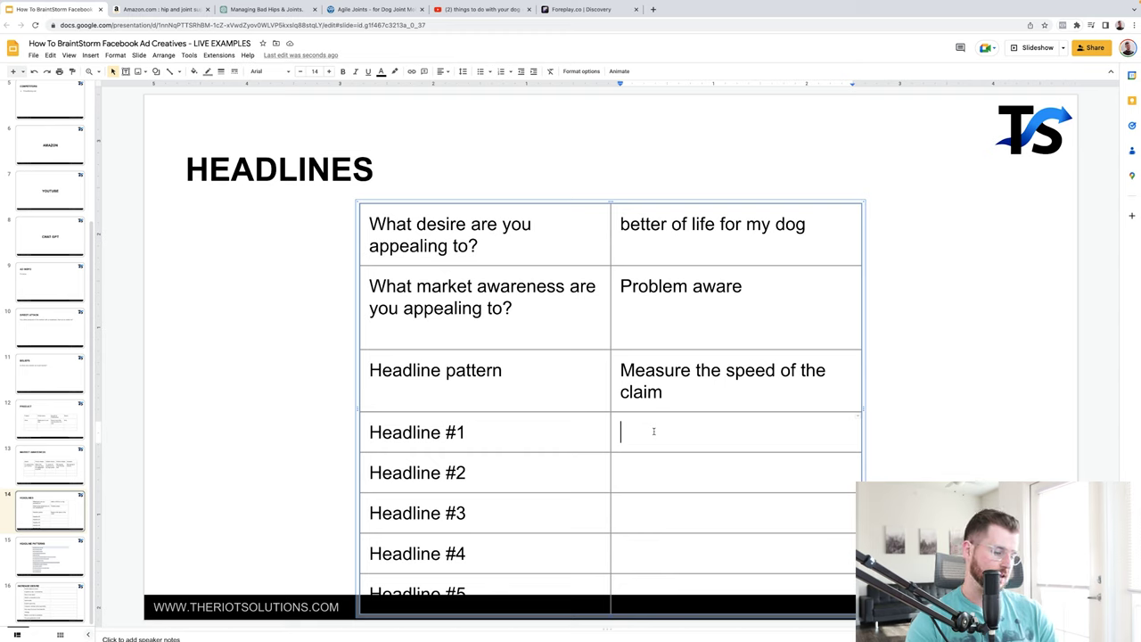
{"action": "type", "text": "4 weeks to b"}
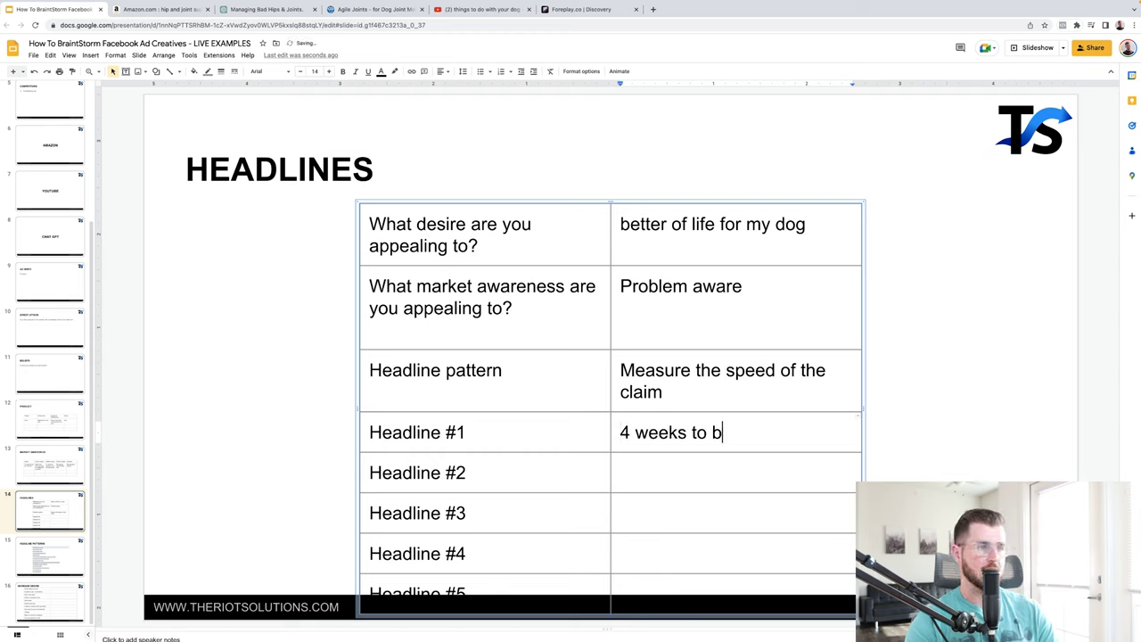
{"action": "key", "text": "BackSpace"}
{"action": "type", "text": "happy hips"}
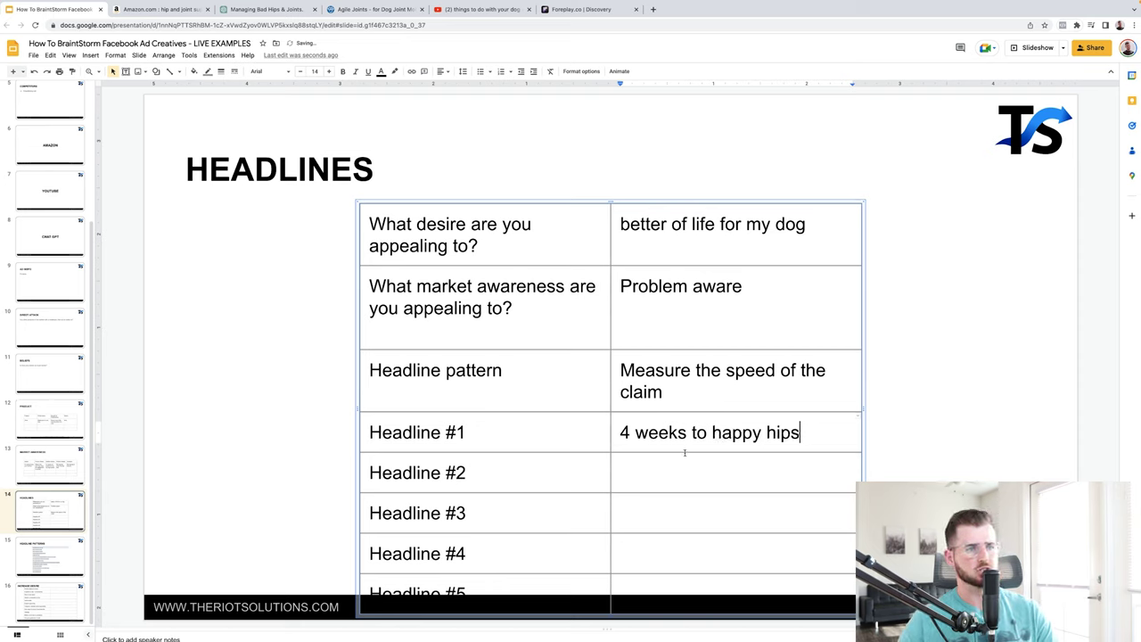
{"action": "left_click", "coordinate": [686, 482]}
{"action": "type", "text": "4"}
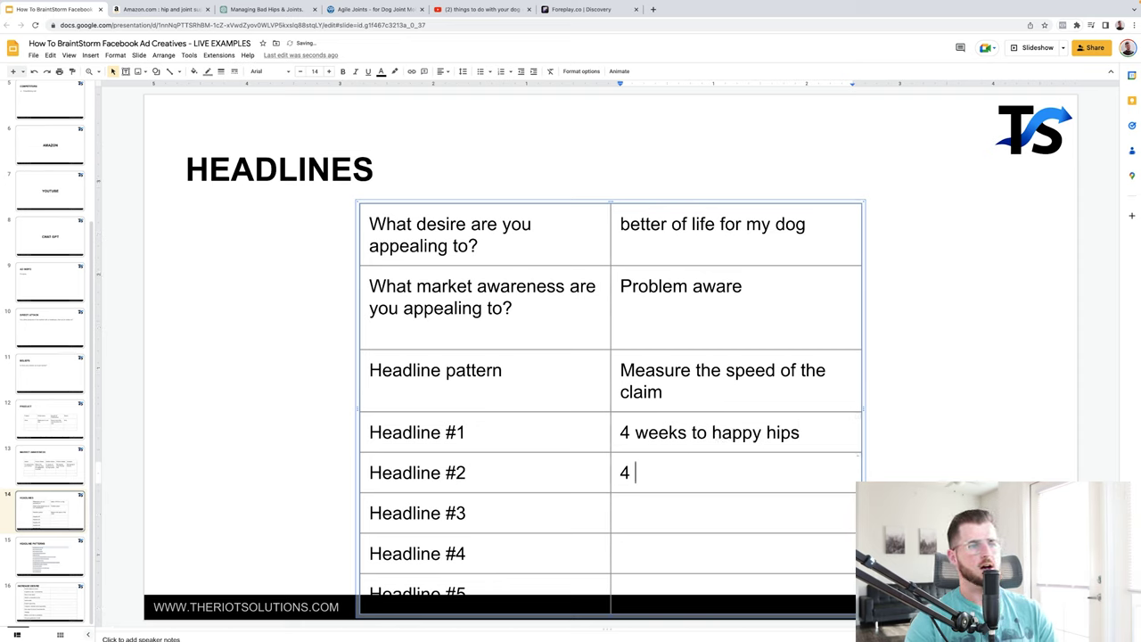
{"action": "key", "text": "BackSpace"}
{"action": "key", "text": "BackSpace"}
{"action": "left_click", "coordinate": [805, 431]}
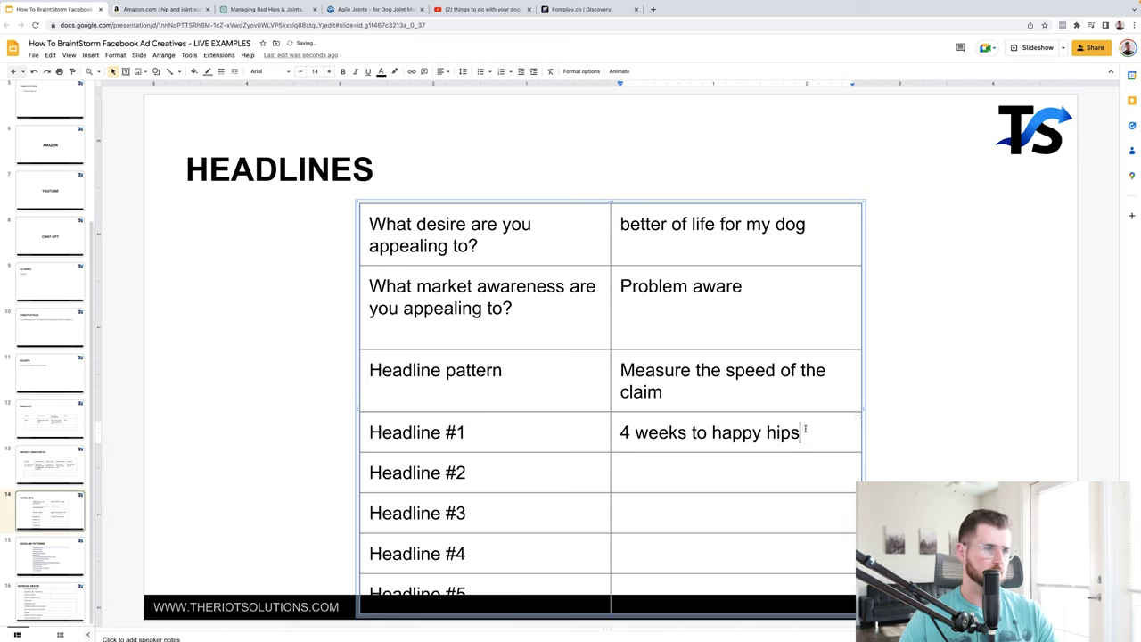
{"action": "left_click", "coordinate": [718, 476]}
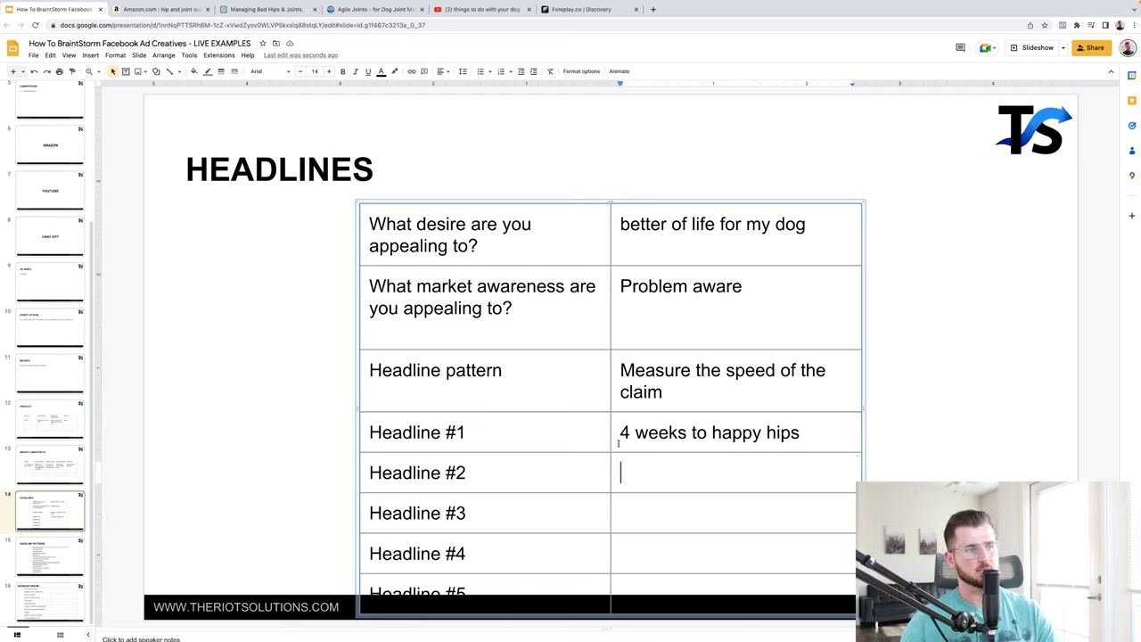
Extend Headline #1 by adding "& joints" at its end.
{"action": "double_click", "coordinate": [625, 434]}
{"action": "left_click_drag", "start_coordinate": [625, 433], "coordinate": [809, 434]}
{"action": "left_click", "coordinate": [718, 434]}
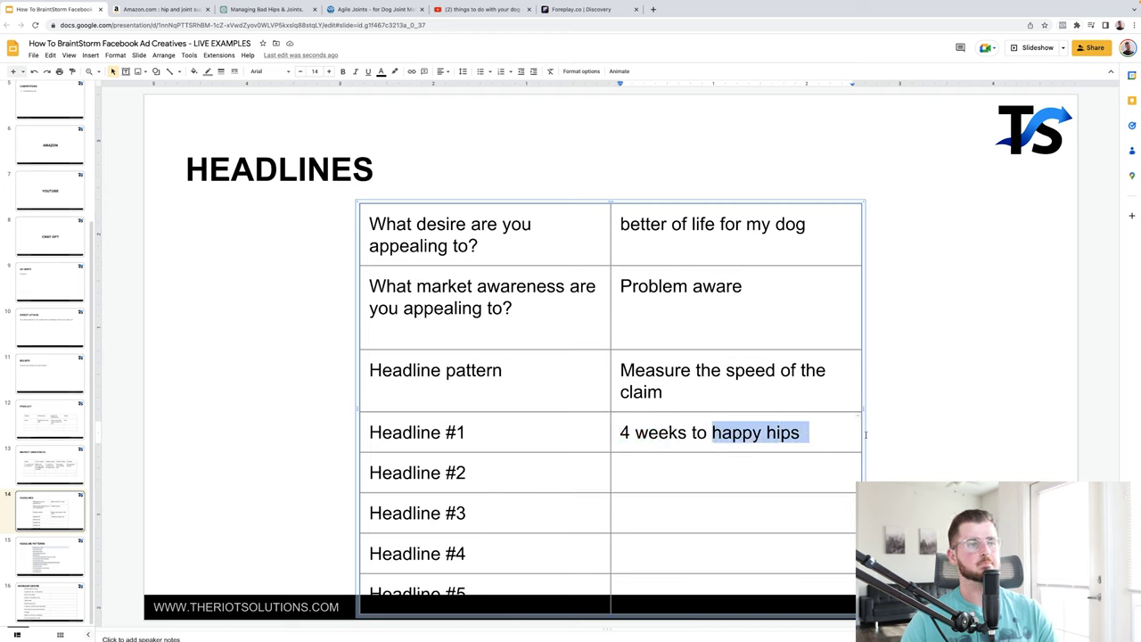
{"action": "left_click", "coordinate": [821, 438]}
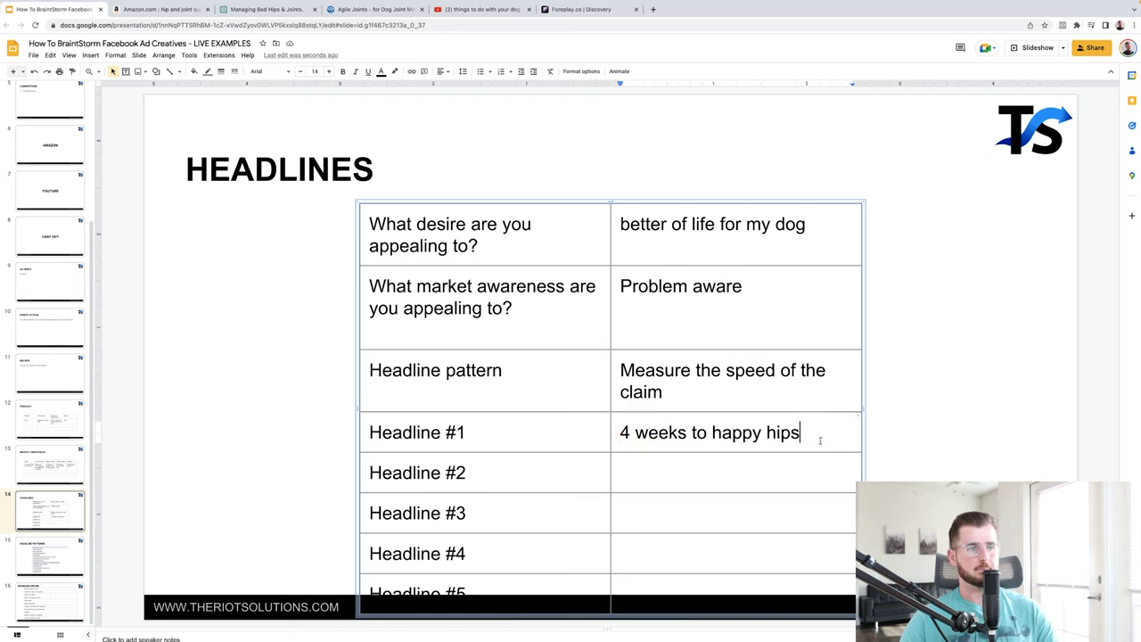
{"action": "type", "text": "& joints"}
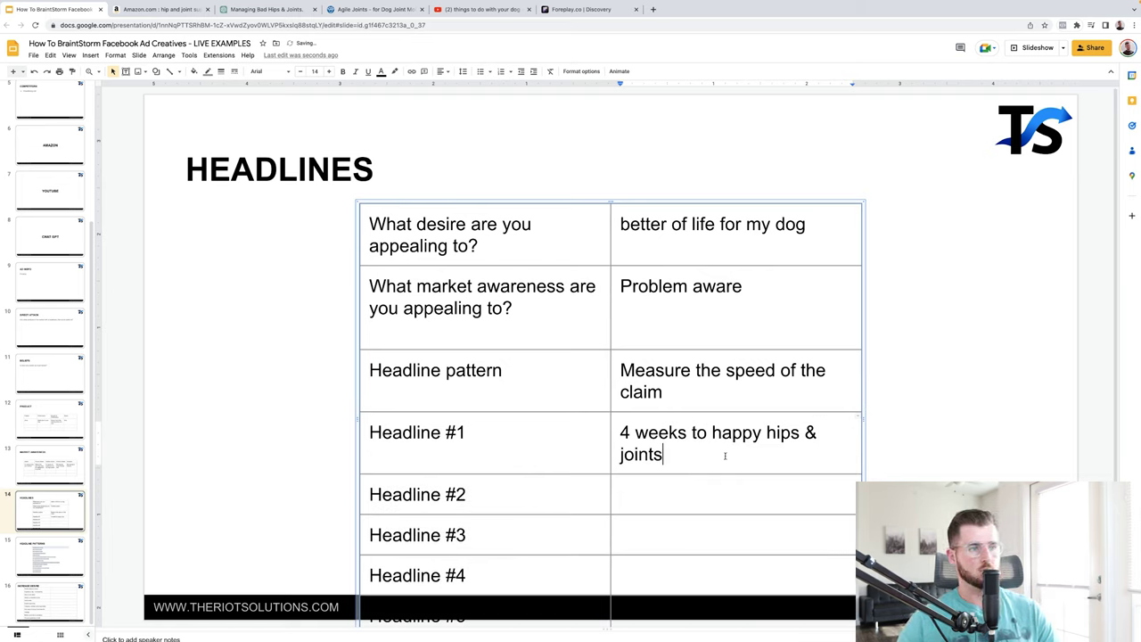
{"action": "left_click", "coordinate": [981, 431]}
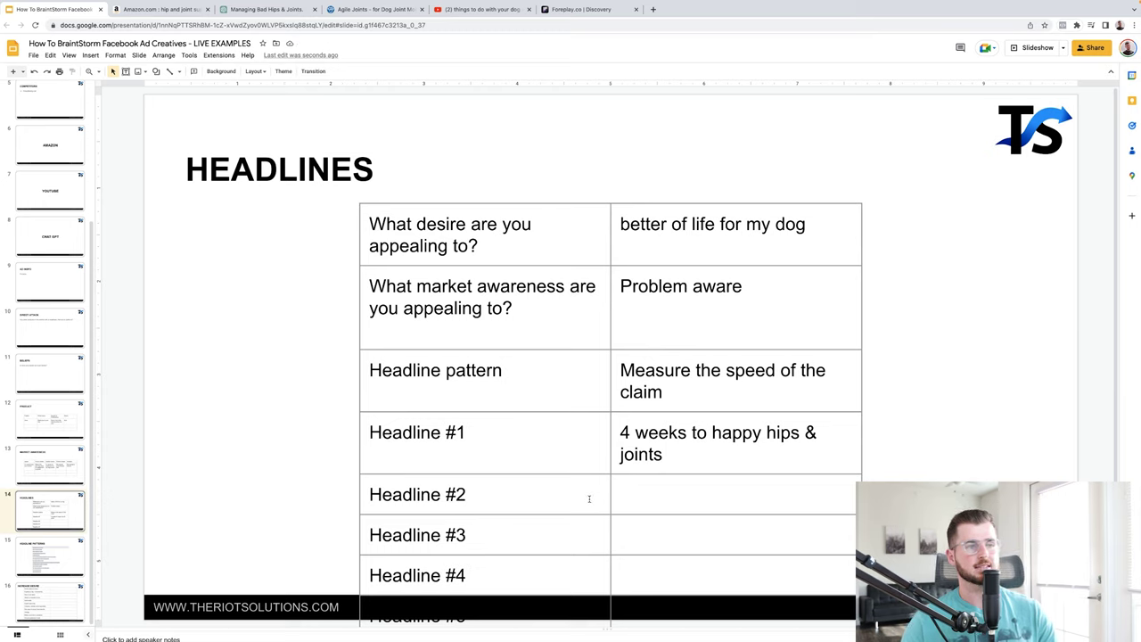
{"action": "left_click", "coordinate": [661, 463]}
{"action": "triple_click", "coordinate": [660, 464]}
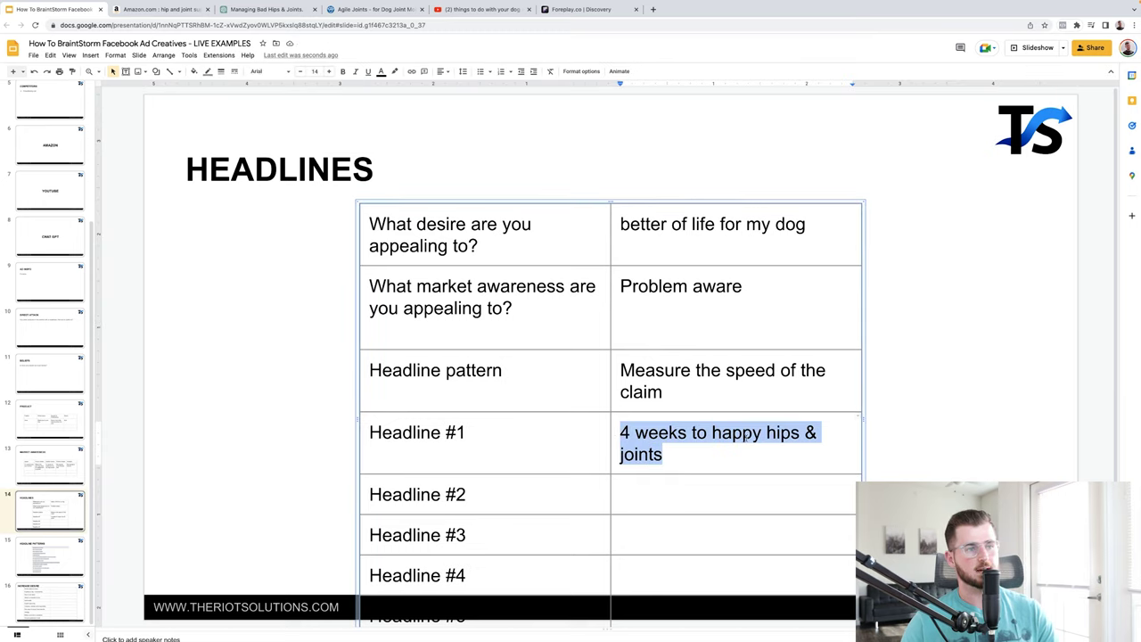
{"action": "left_click", "coordinate": [733, 434]}
{"action": "left_click_drag", "start_coordinate": [621, 433], "coordinate": [688, 475]}
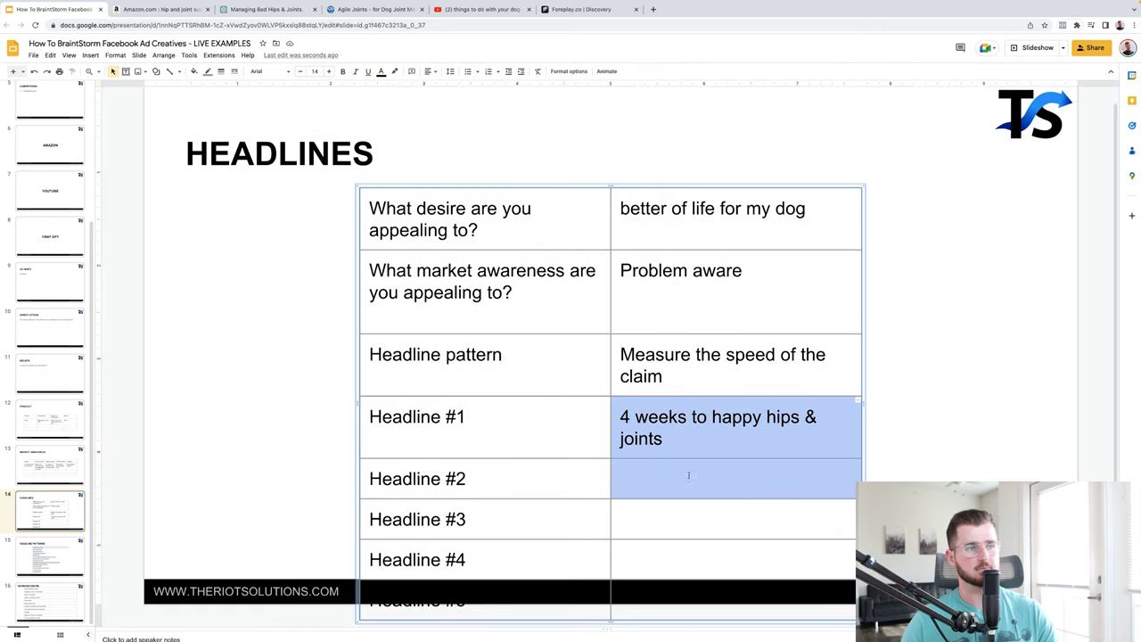
{"action": "left_click", "coordinate": [972, 413]}
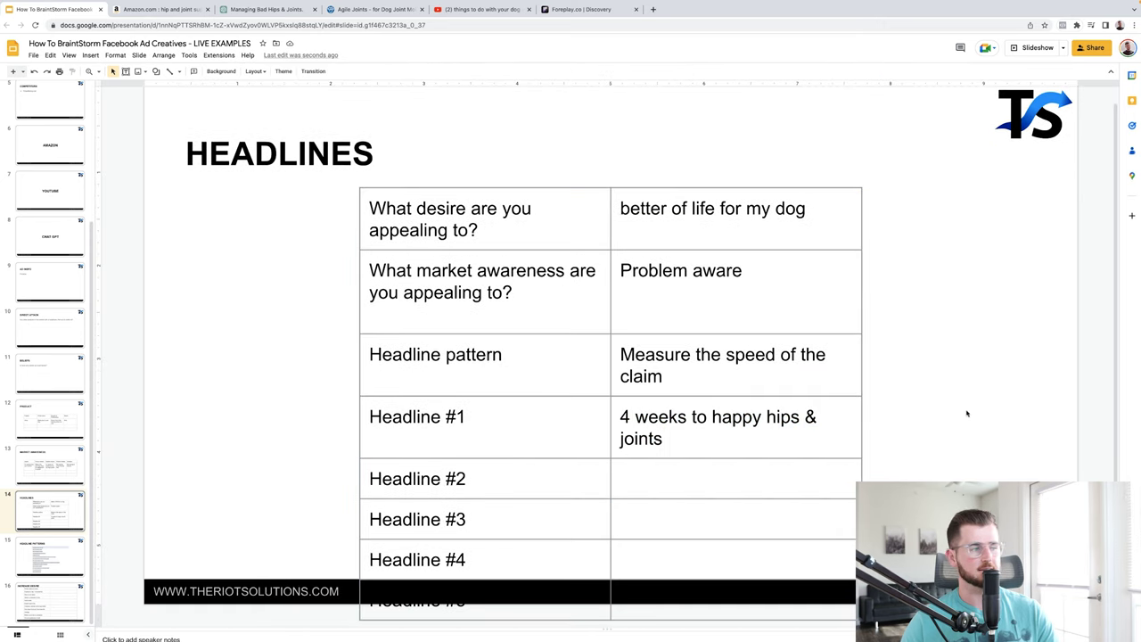
Review the INCREASE DESIRE slide's first four prompts, from "Put the claims in action" through "Stretch out benefits in time".
{"action": "left_click", "coordinate": [54, 593]}
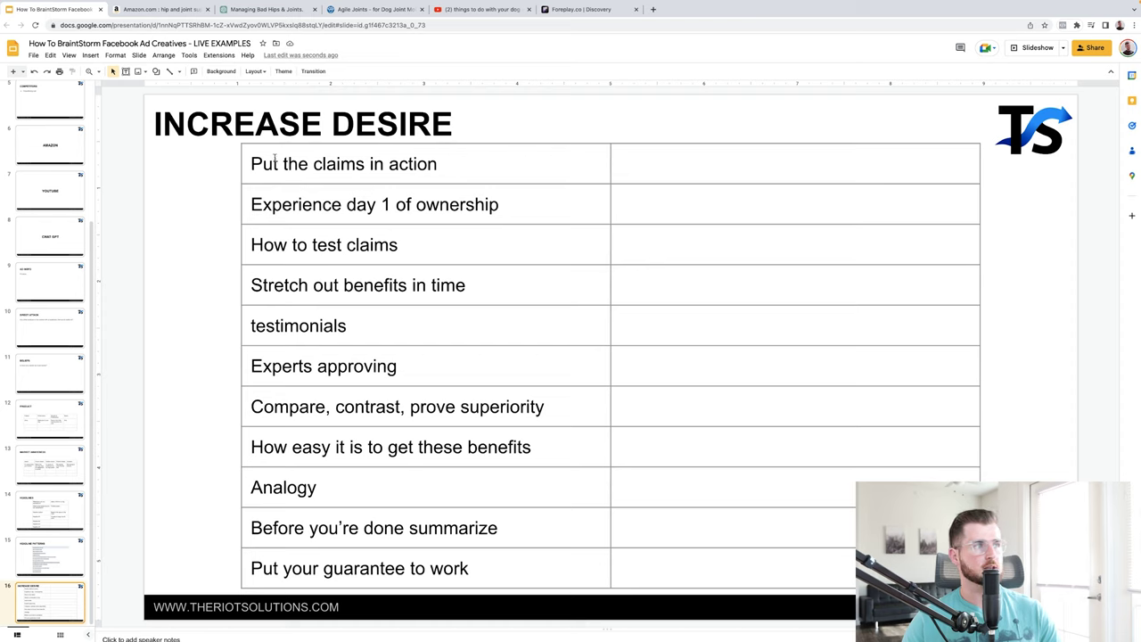
{"action": "left_click_drag", "start_coordinate": [248, 166], "coordinate": [450, 161]}
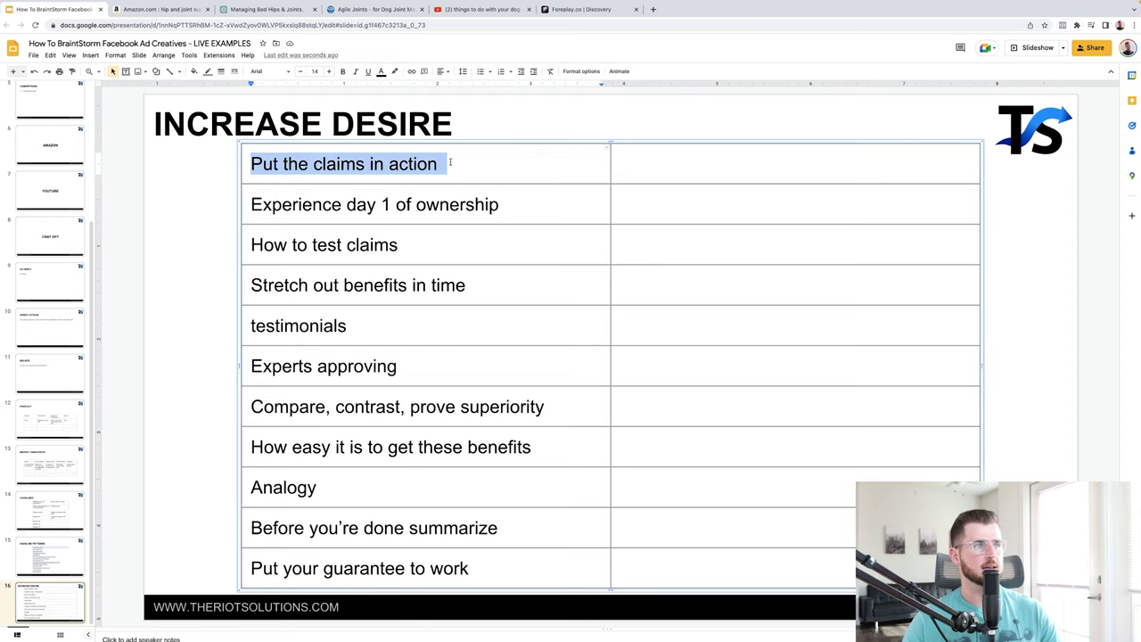
{"action": "left_click", "coordinate": [690, 160]}
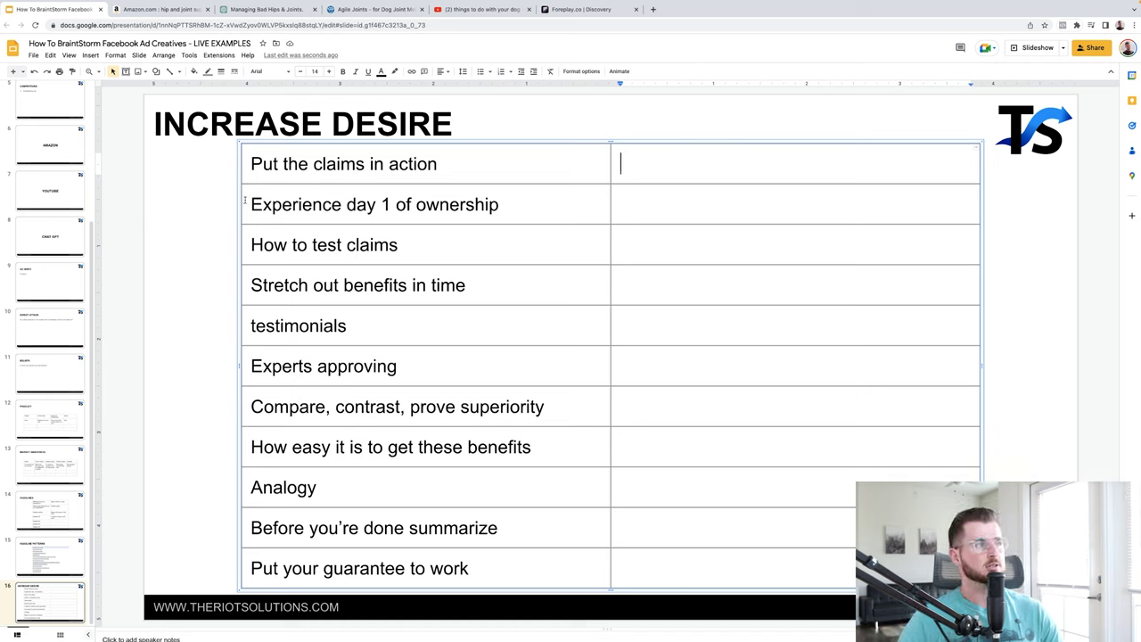
{"action": "left_click_drag", "start_coordinate": [245, 200], "coordinate": [529, 204]}
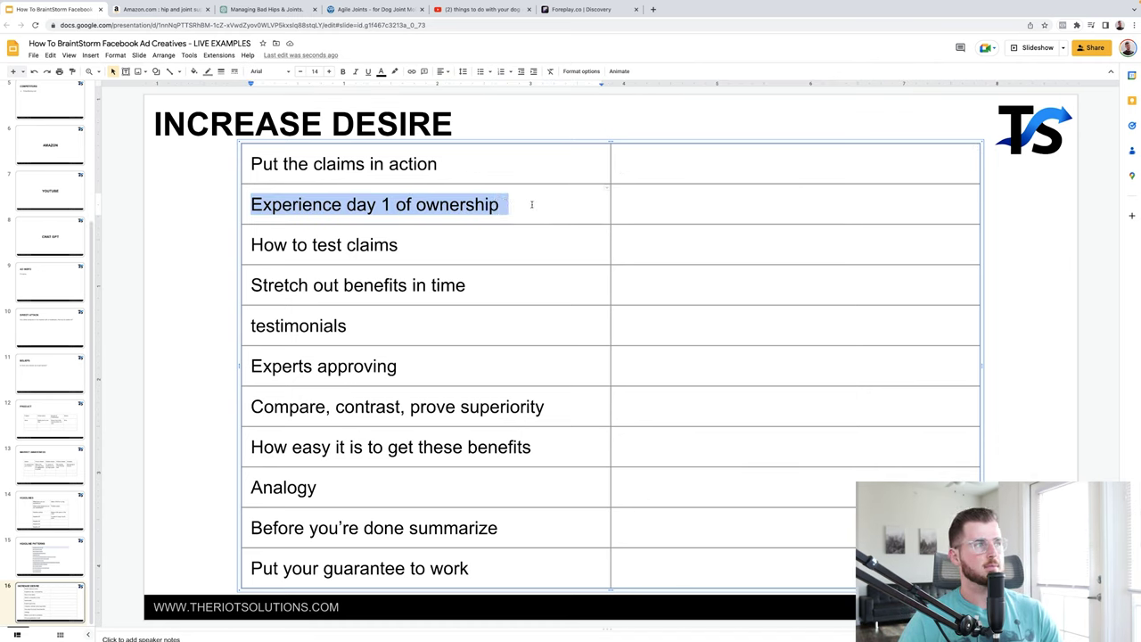
{"action": "left_click", "coordinate": [692, 202]}
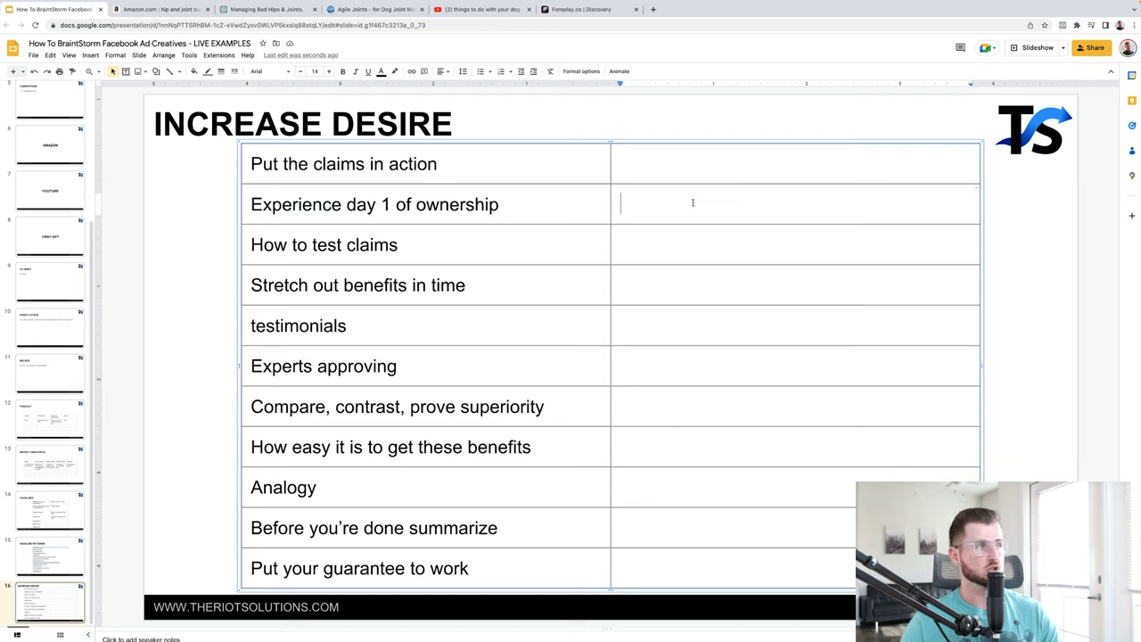
{"action": "left_click_drag", "start_coordinate": [264, 244], "coordinate": [455, 249]}
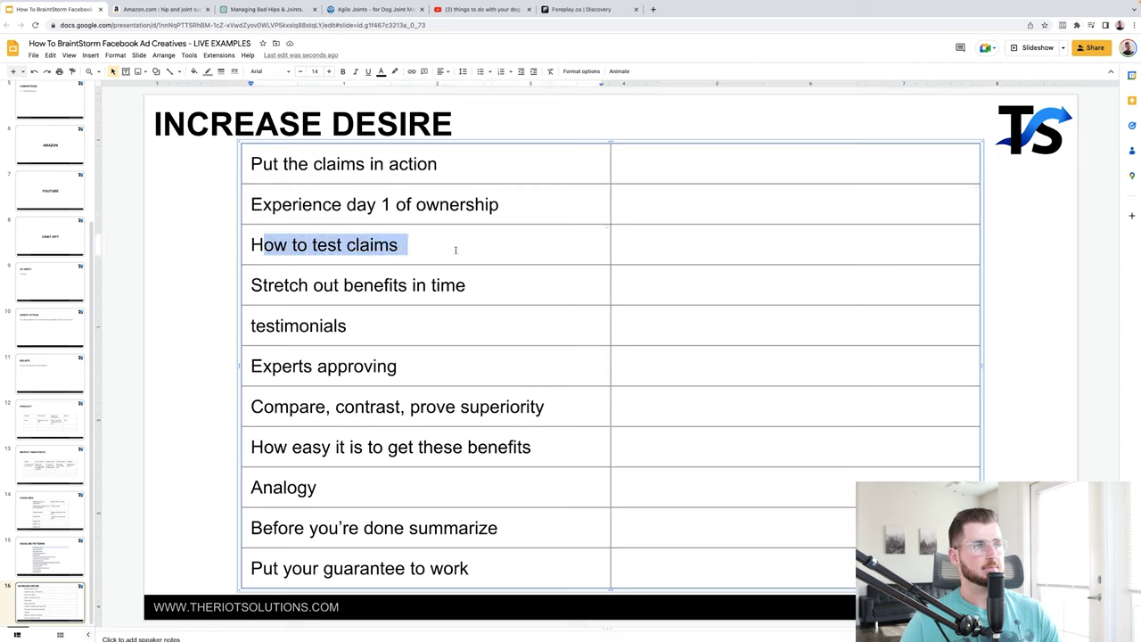
{"action": "left_click", "coordinate": [718, 248]}
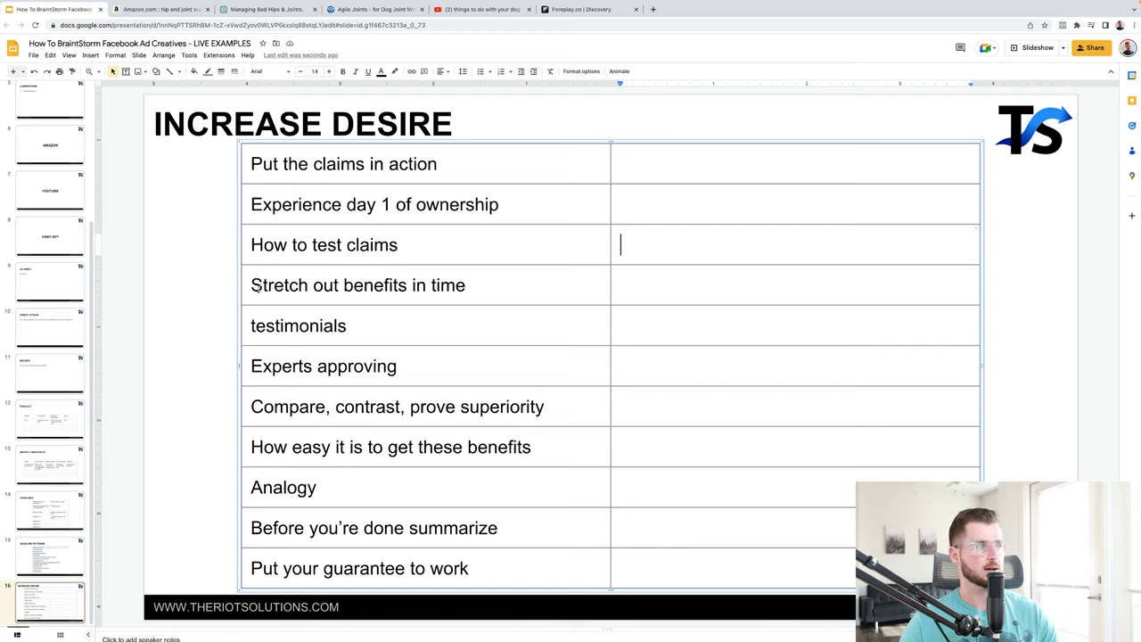
{"action": "left_click_drag", "start_coordinate": [256, 286], "coordinate": [517, 294]}
{"action": "left_click", "coordinate": [662, 286]}
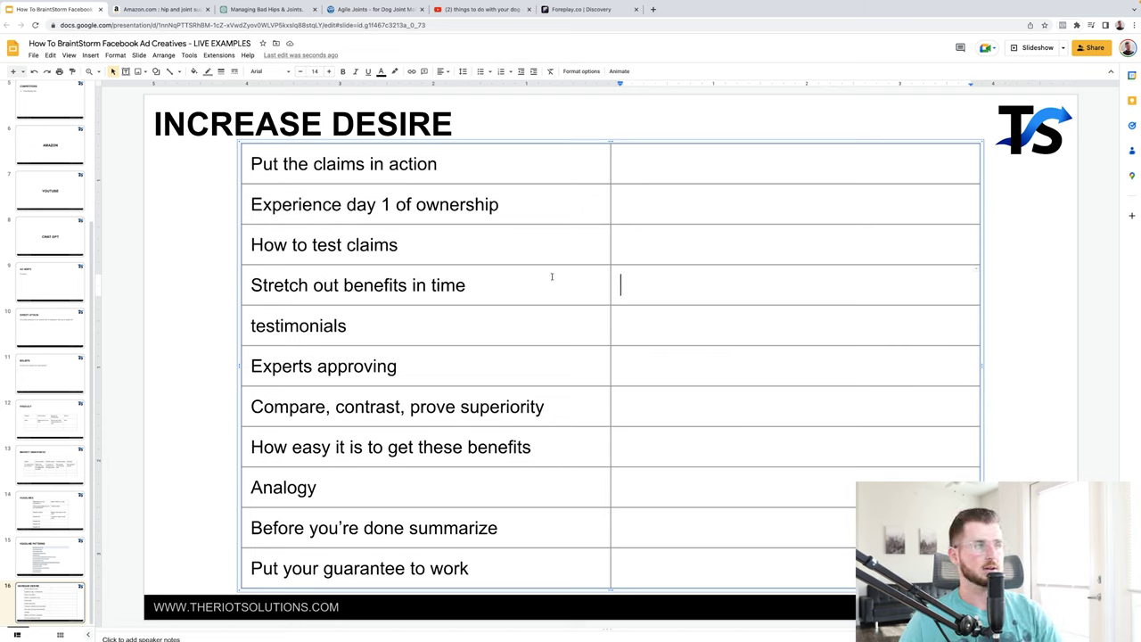
Examine the remaining INCREASE DESIRE prompts, from "testimonials" and "Experts approving" through "Put your guarantee to work".
{"action": "left_click", "coordinate": [285, 326]}
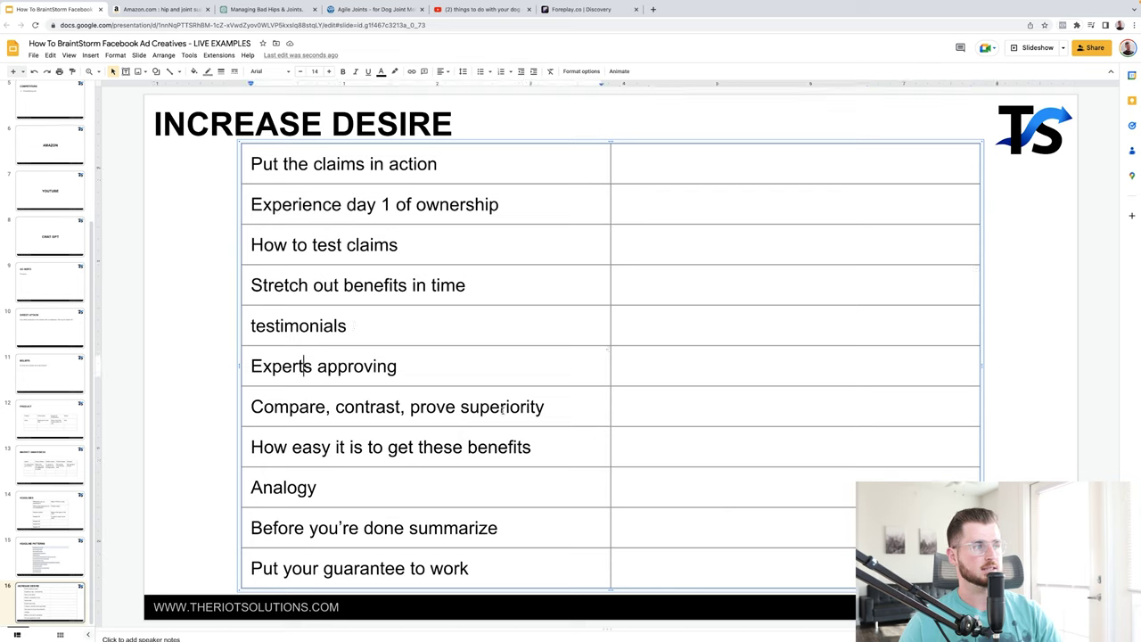
{"action": "left_click", "coordinate": [304, 366]}
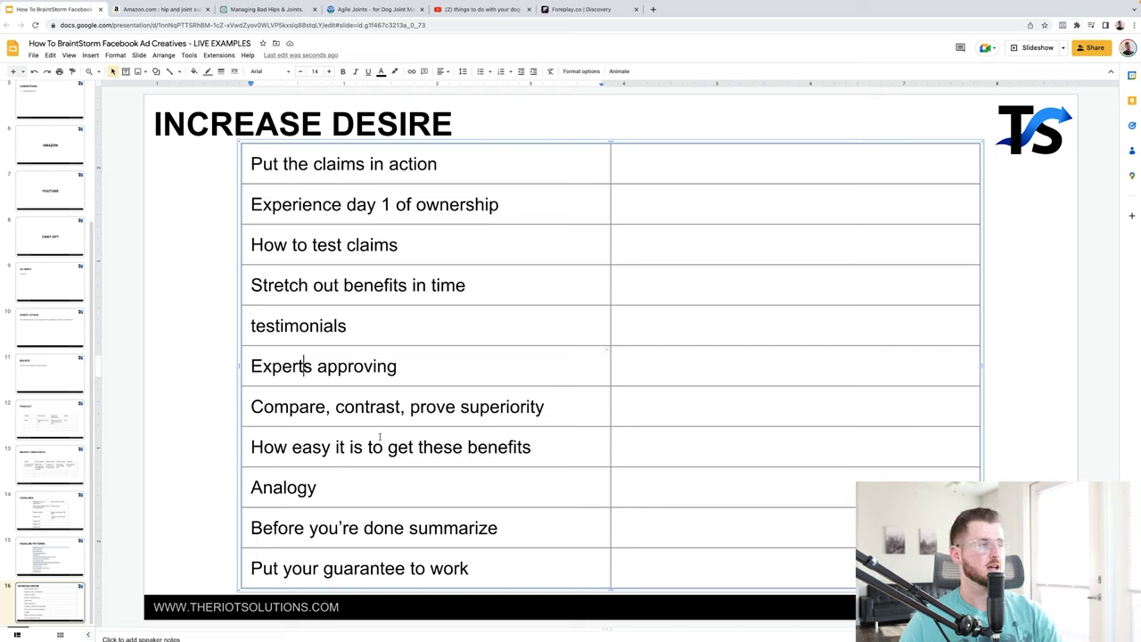
{"action": "left_click_drag", "start_coordinate": [247, 451], "coordinate": [555, 463]}
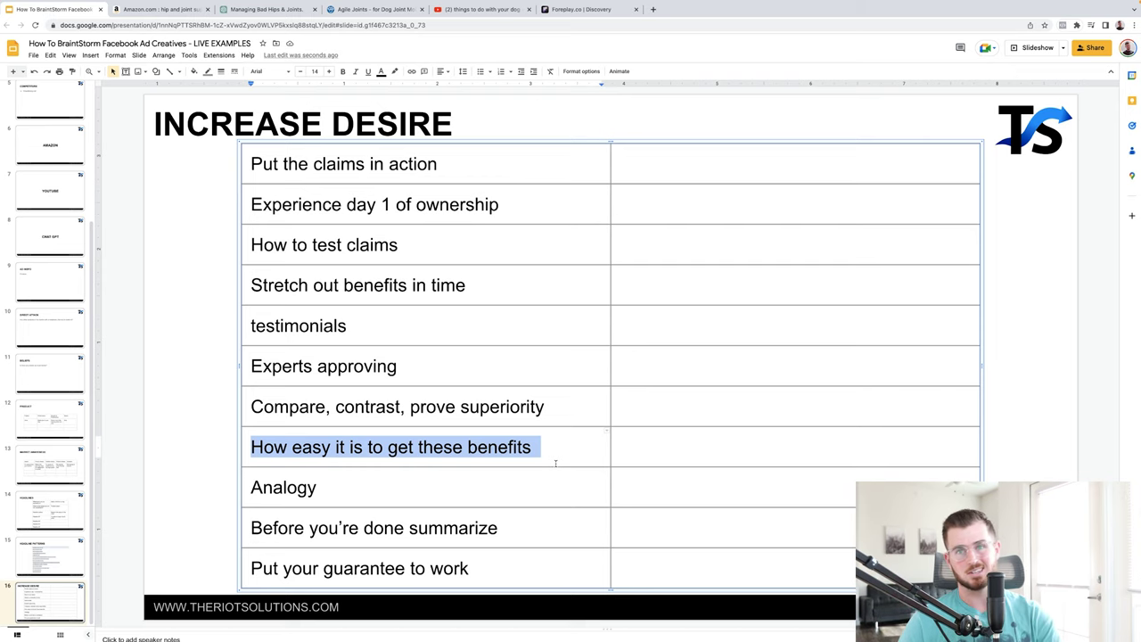
{"action": "left_click", "coordinate": [412, 492]}
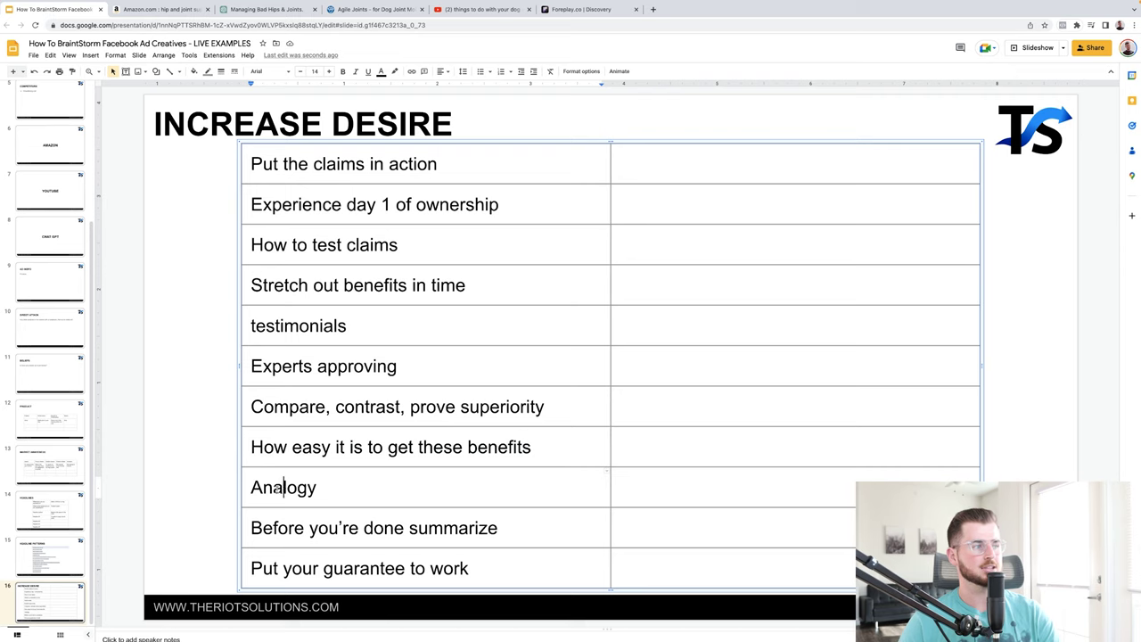
{"action": "left_click", "coordinate": [199, 497]}
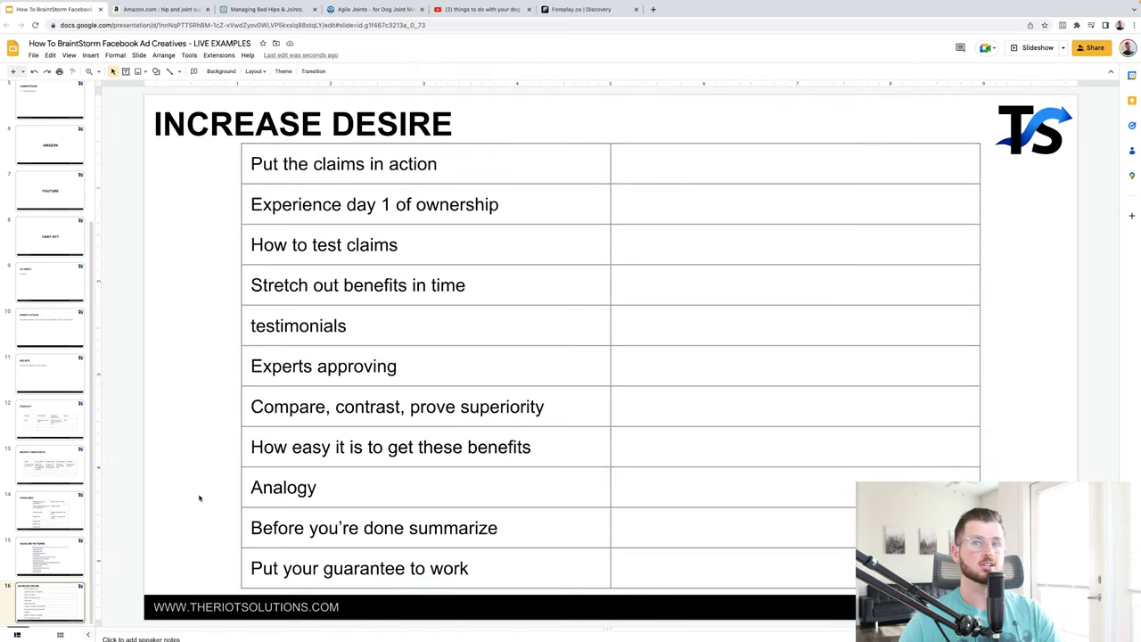
{"action": "left_click_drag", "start_coordinate": [248, 527], "coordinate": [534, 527]}
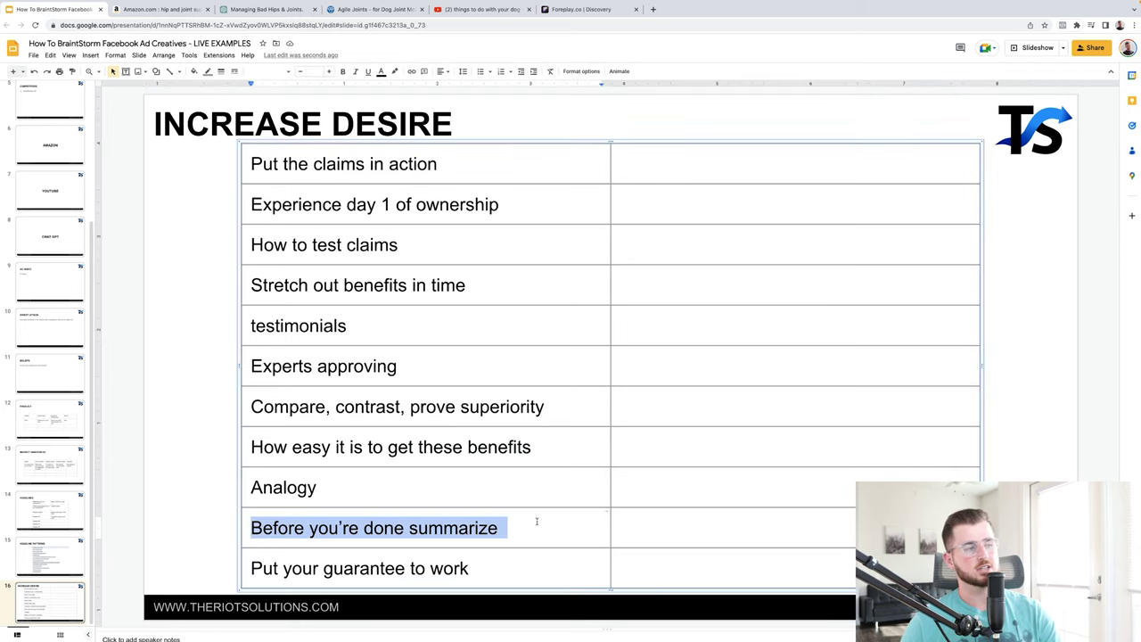
{"action": "left_click_drag", "start_coordinate": [254, 568], "coordinate": [232, 520]}
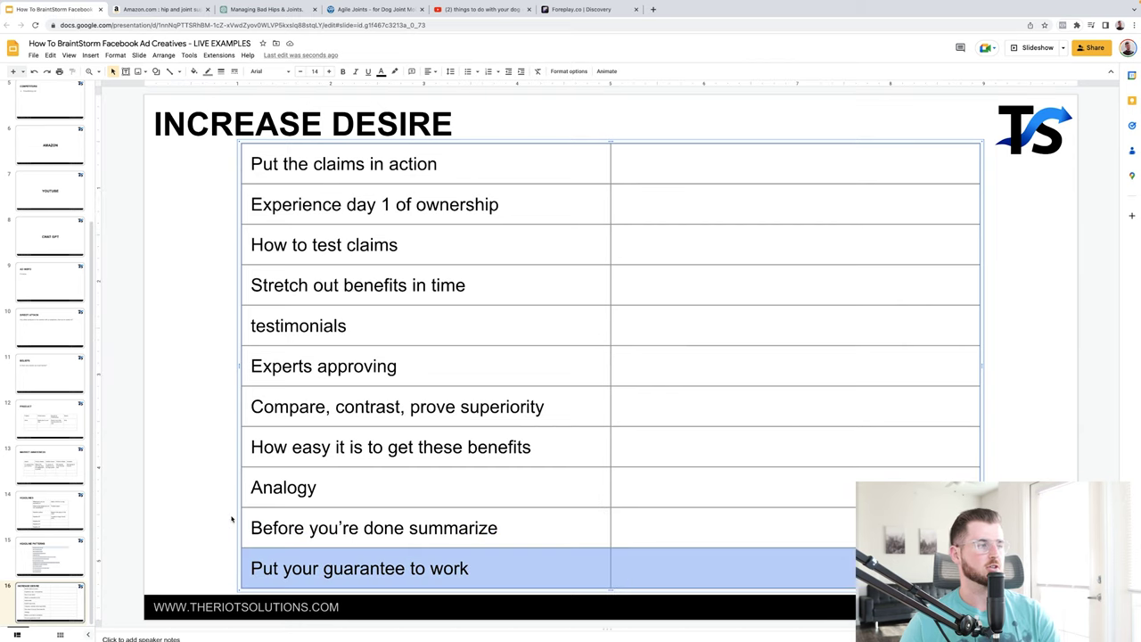
{"action": "left_click", "coordinate": [222, 516]}
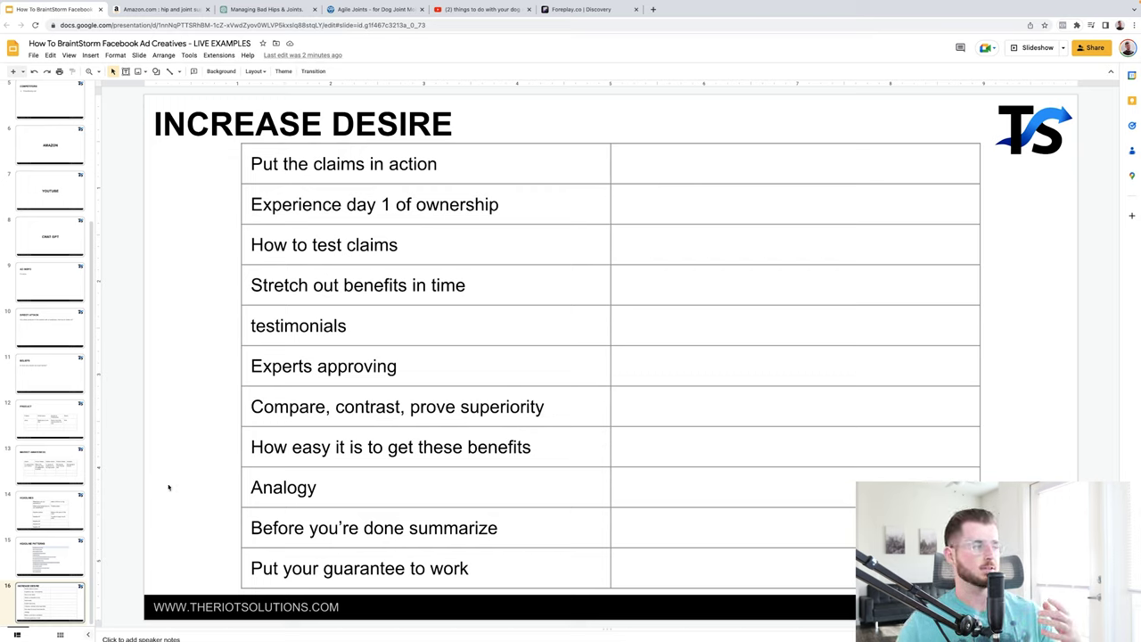
Open the AD INSPO slide, browse the dog ads in Foreplay's Discovery feed for creative formats, and return to the presentation.
{"action": "scroll", "coordinate": [28, 470], "scroll_direction": "up", "scroll_amount": 5}
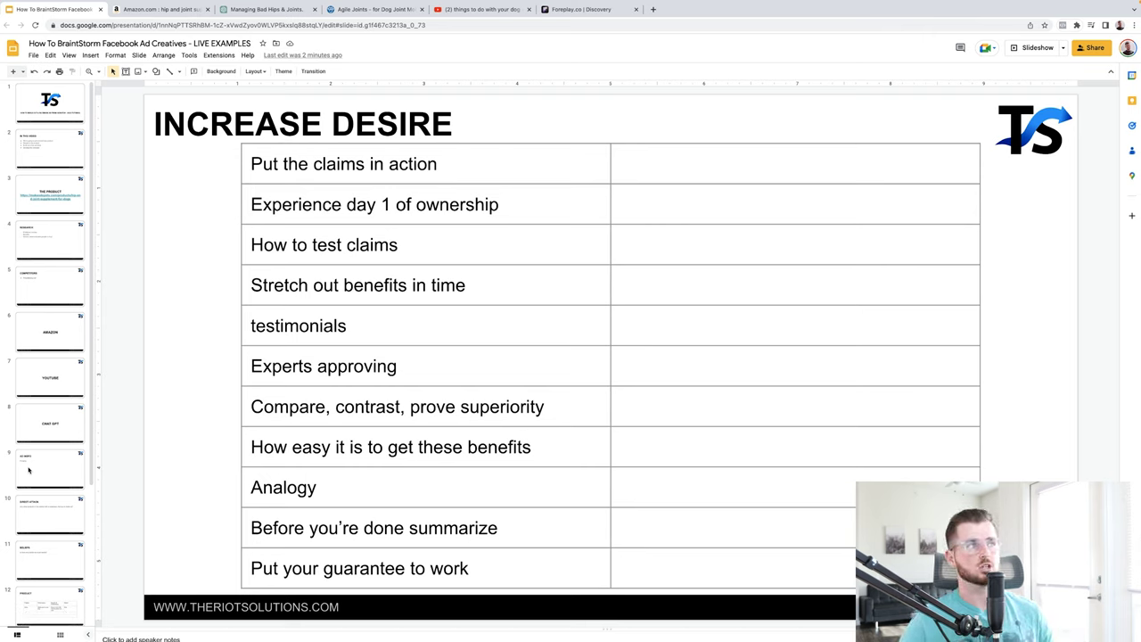
{"action": "scroll", "coordinate": [28, 470], "scroll_direction": "up", "scroll_amount": 2}
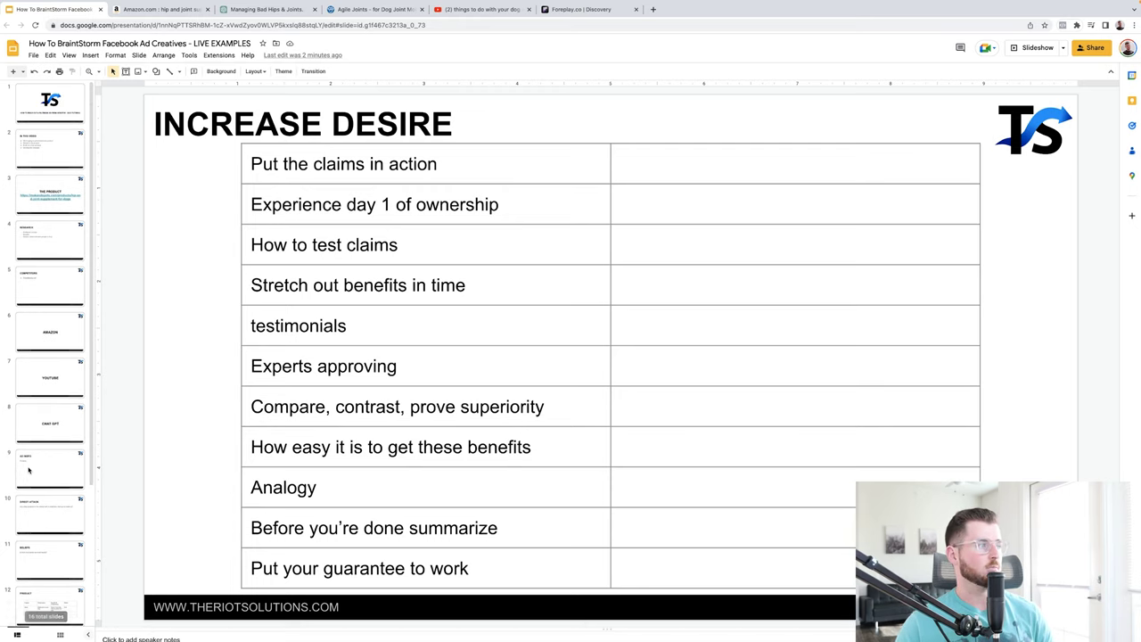
{"action": "left_click", "coordinate": [40, 461]}
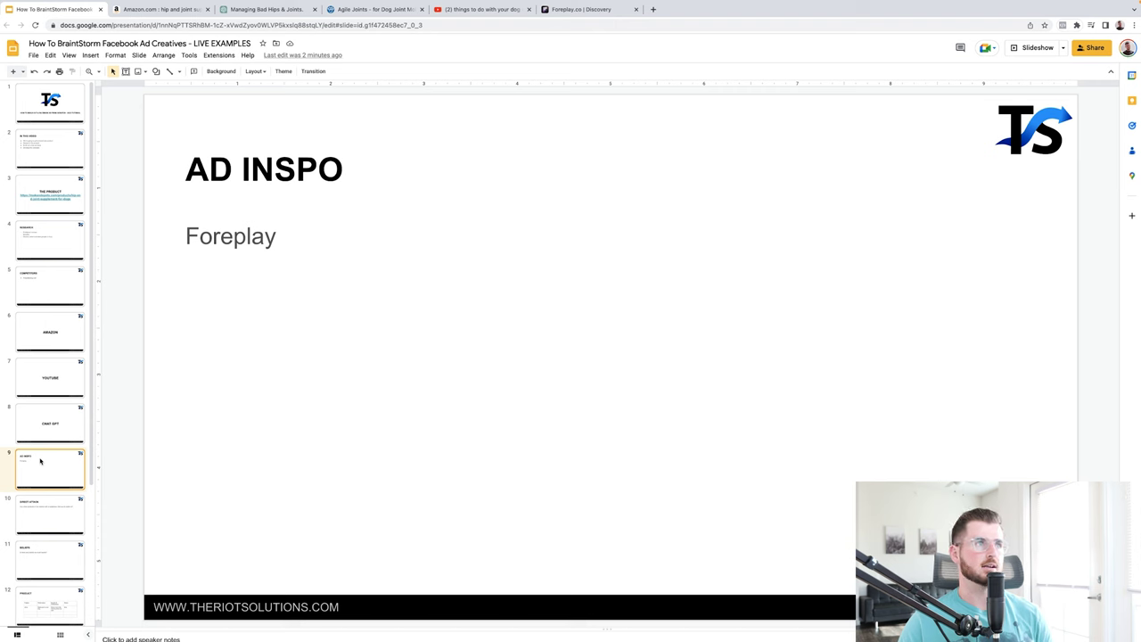
{"action": "left_click", "coordinate": [577, 10]}
{"action": "scroll", "coordinate": [495, 428], "scroll_direction": "down", "scroll_amount": 6}
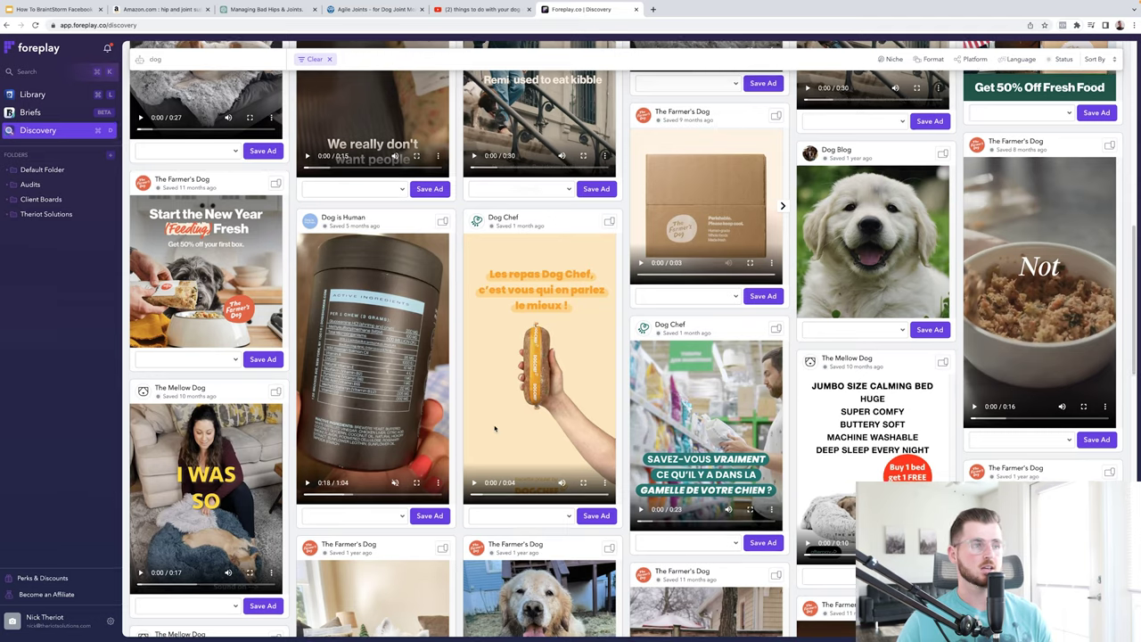
{"action": "scroll", "coordinate": [495, 428], "scroll_direction": "down", "scroll_amount": 10}
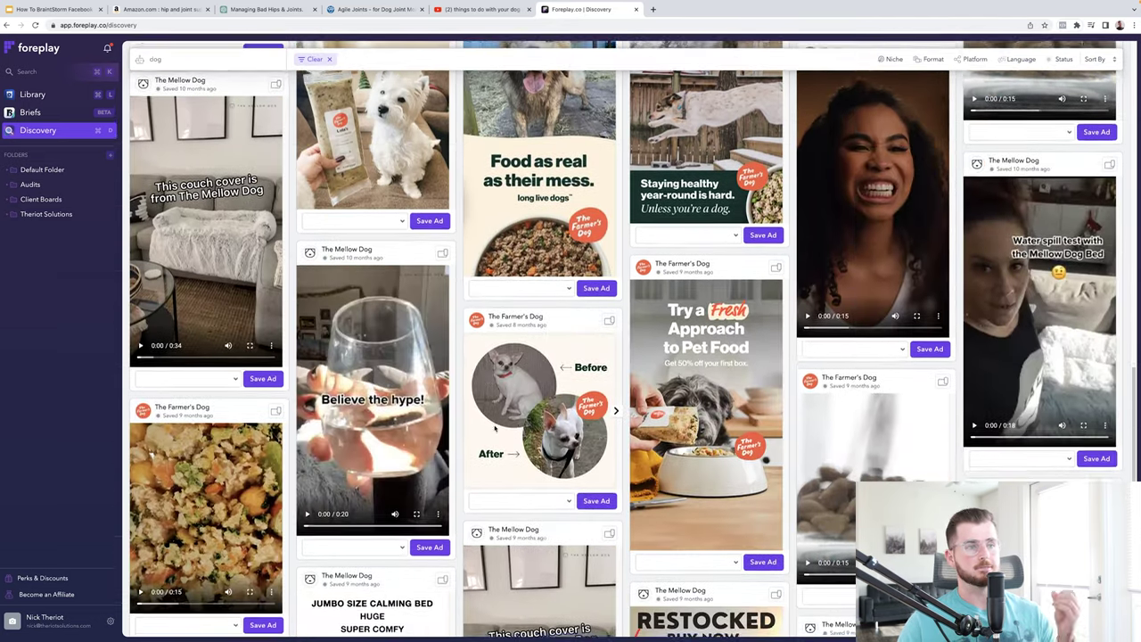
{"action": "scroll", "coordinate": [495, 428], "scroll_direction": "up", "scroll_amount": 1}
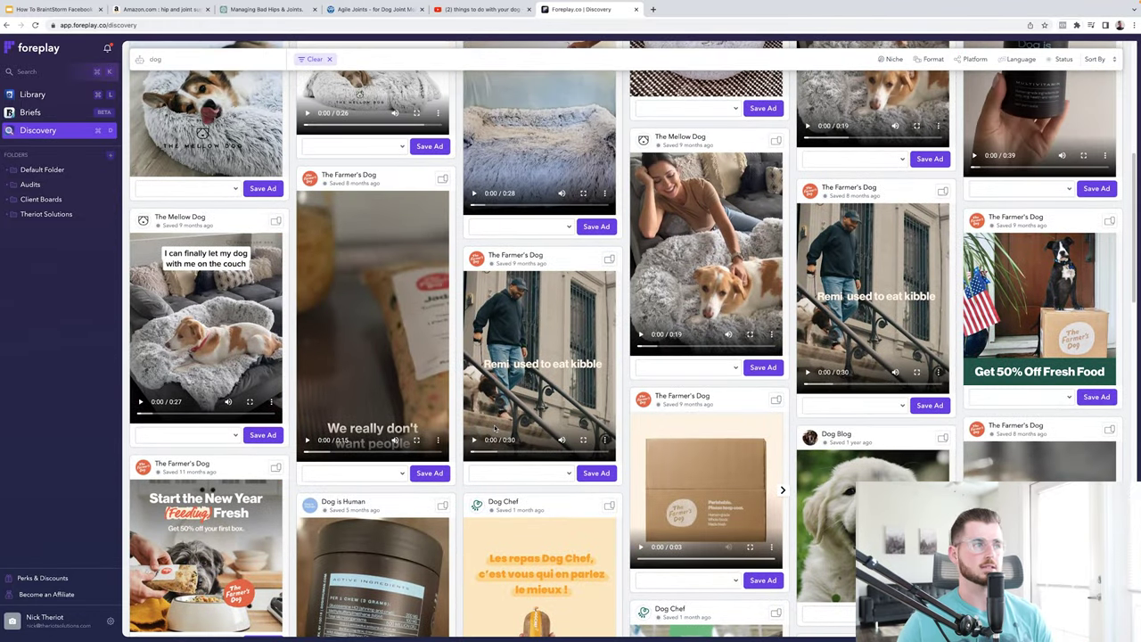
{"action": "left_click", "coordinate": [64, 11]}
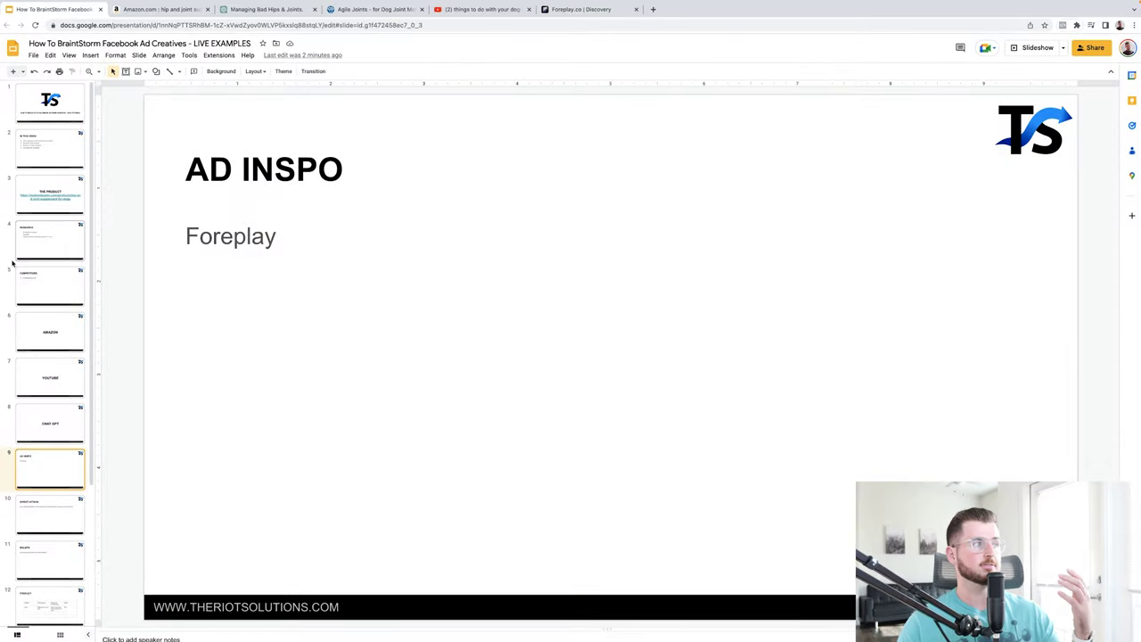